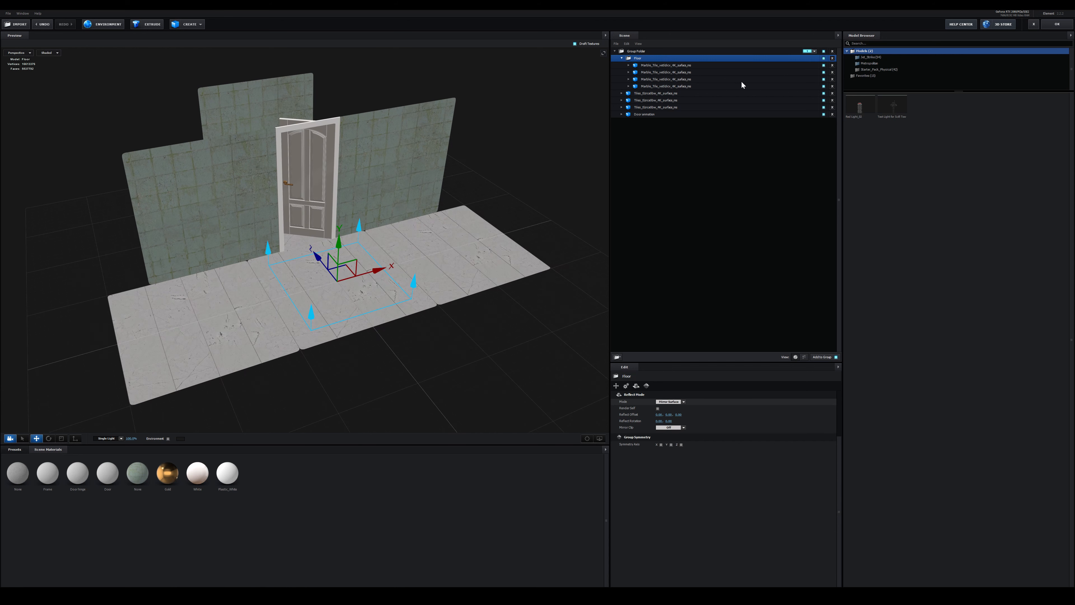
Create a new group folder from the selected tile surface model in the Element scene and open its name for editing
{"action": "left_click", "coordinate": [647, 104]}
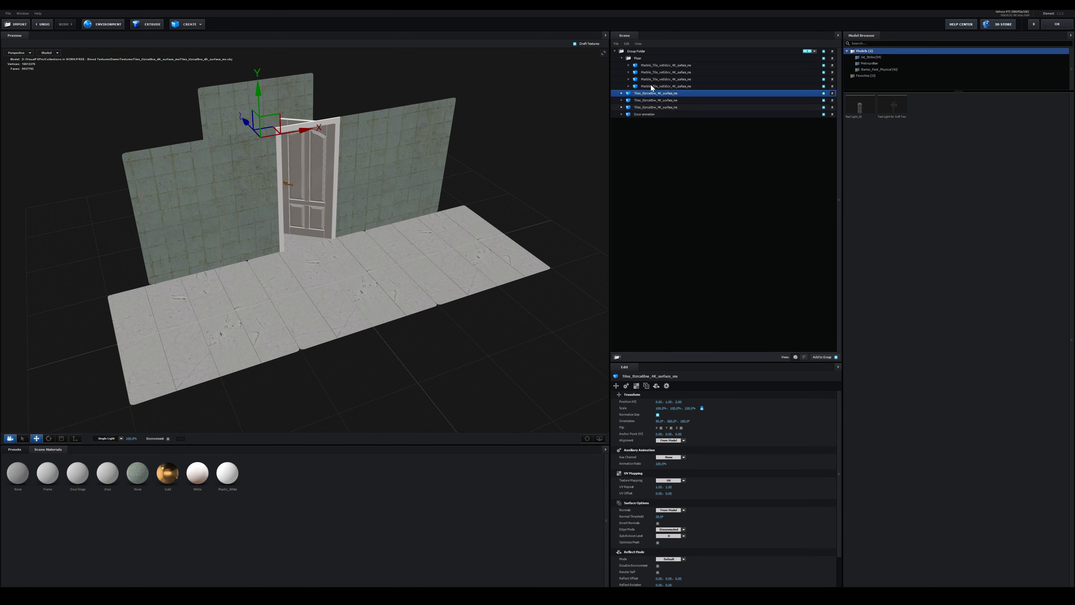
{"action": "right_click", "coordinate": [514, 284]}
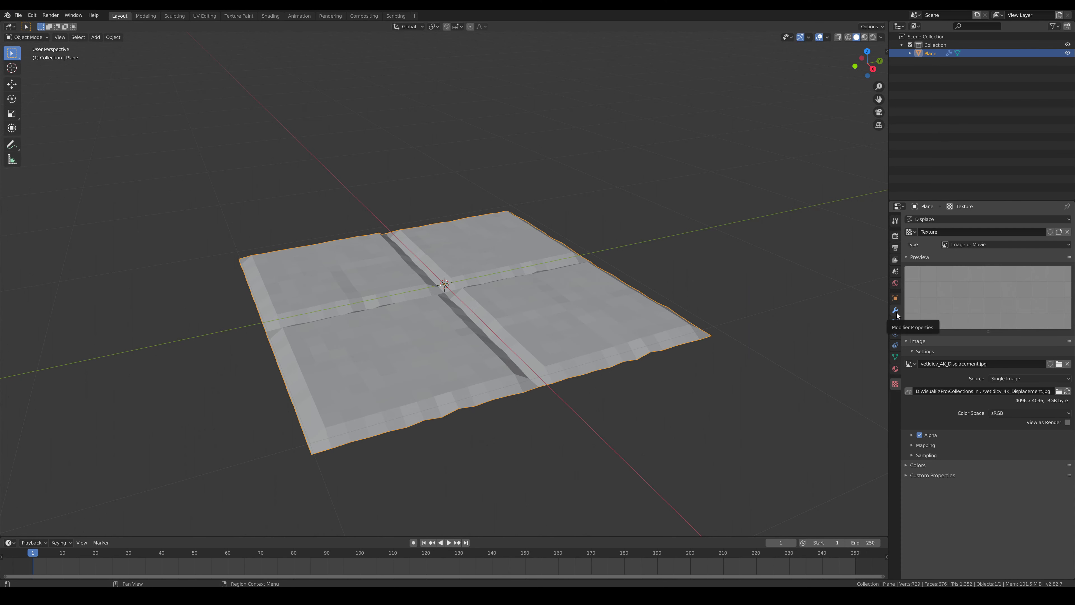
Switch to Blender, add a Subdivision Surface modifier to the plane and move it above the Displace modifier
{"action": "left_click", "coordinate": [896, 311]}
{"action": "left_click", "coordinate": [939, 219]}
{"action": "left_click", "coordinate": [910, 355]}
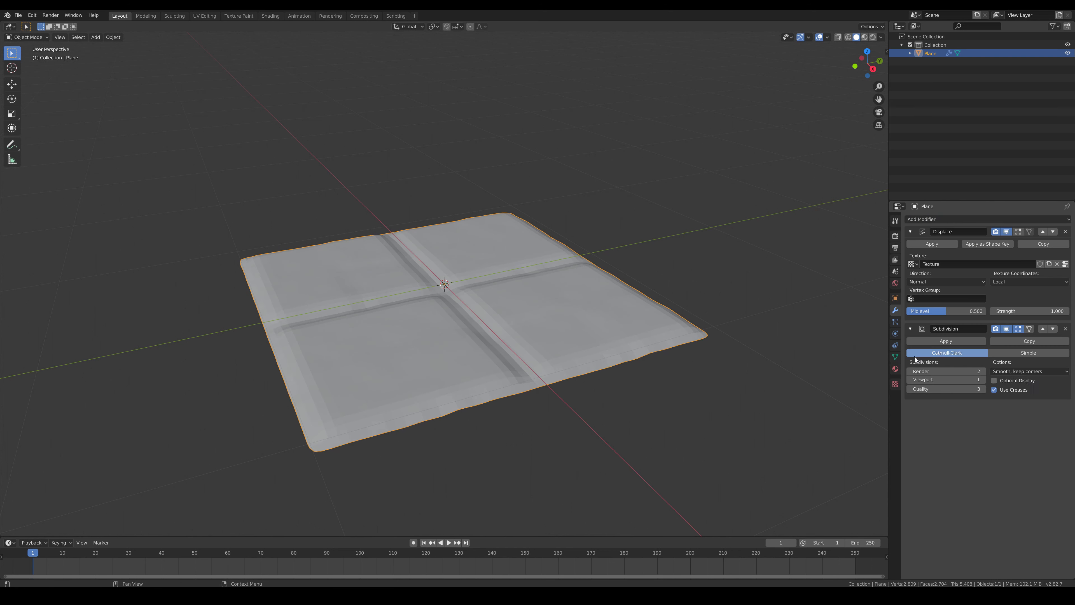
{"action": "left_click", "coordinate": [1043, 329]}
Set the Displace modifier's strength to 0.1
{"action": "left_click", "coordinate": [1058, 390]}
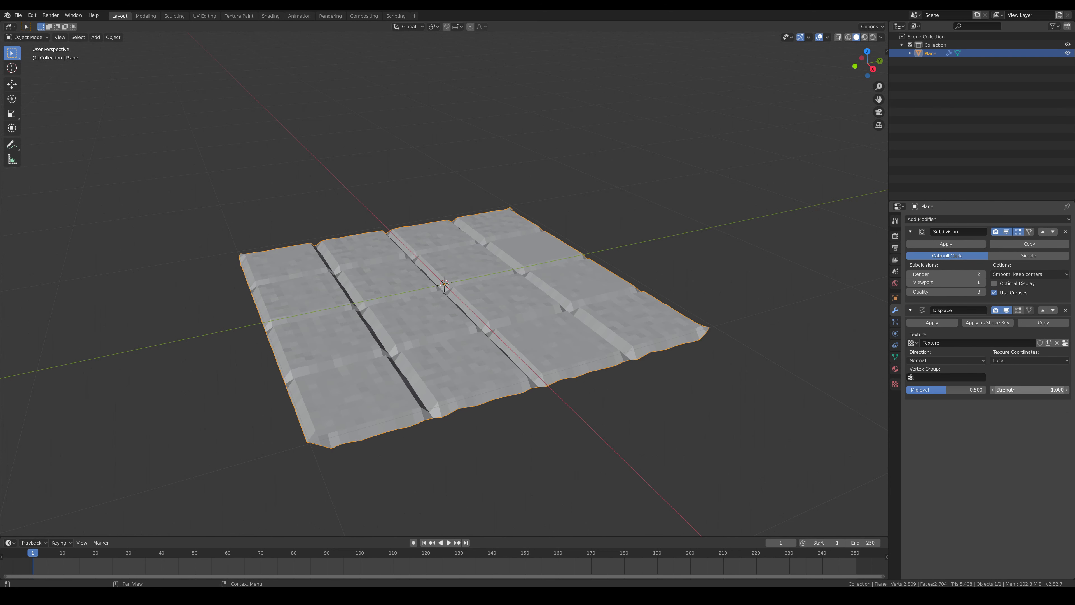
{"action": "type", "text": "0.1"}
{"action": "key", "text": "Return"}
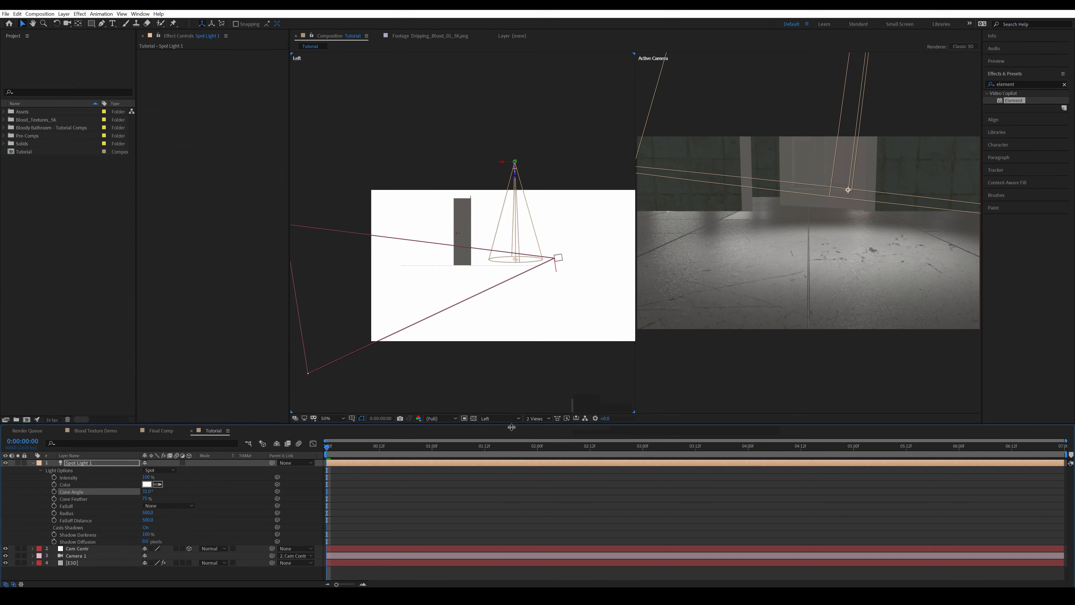
Switch to After Effects, show the Front view and reposition Spot Light 1 above the door area
{"action": "left_click", "coordinate": [503, 418]}
{"action": "left_click", "coordinate": [500, 448]}
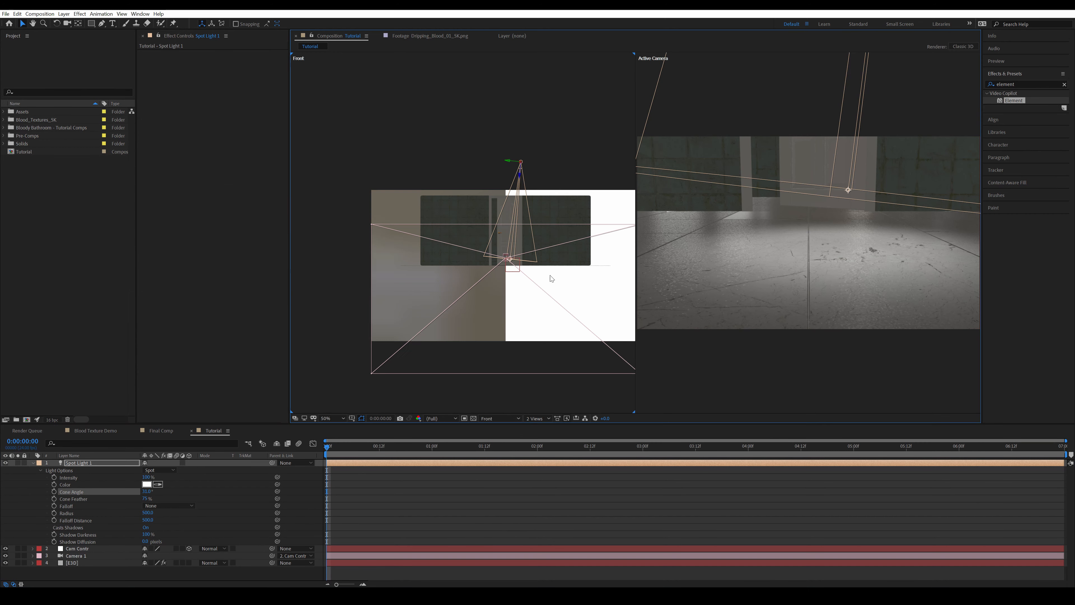
{"action": "scroll", "coordinate": [506, 195], "scroll_direction": "up", "scroll_amount": 1}
{"action": "left_click_drag", "start_coordinate": [506, 195], "coordinate": [514, 199]}
{"action": "left_click_drag", "start_coordinate": [544, 135], "coordinate": [534, 133]}
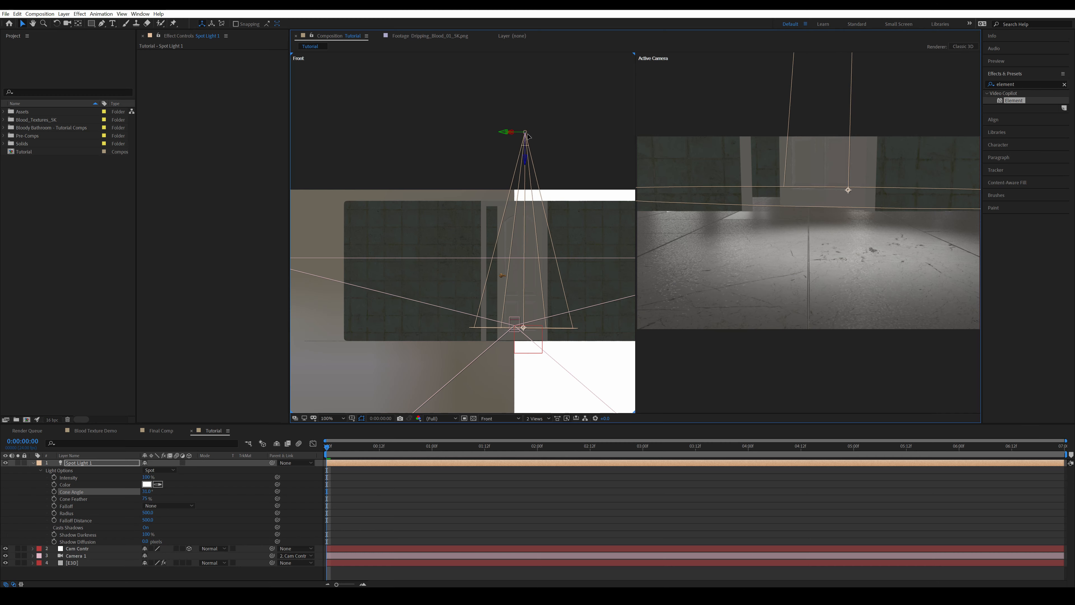
{"action": "left_click_drag", "start_coordinate": [531, 168], "coordinate": [534, 170]}
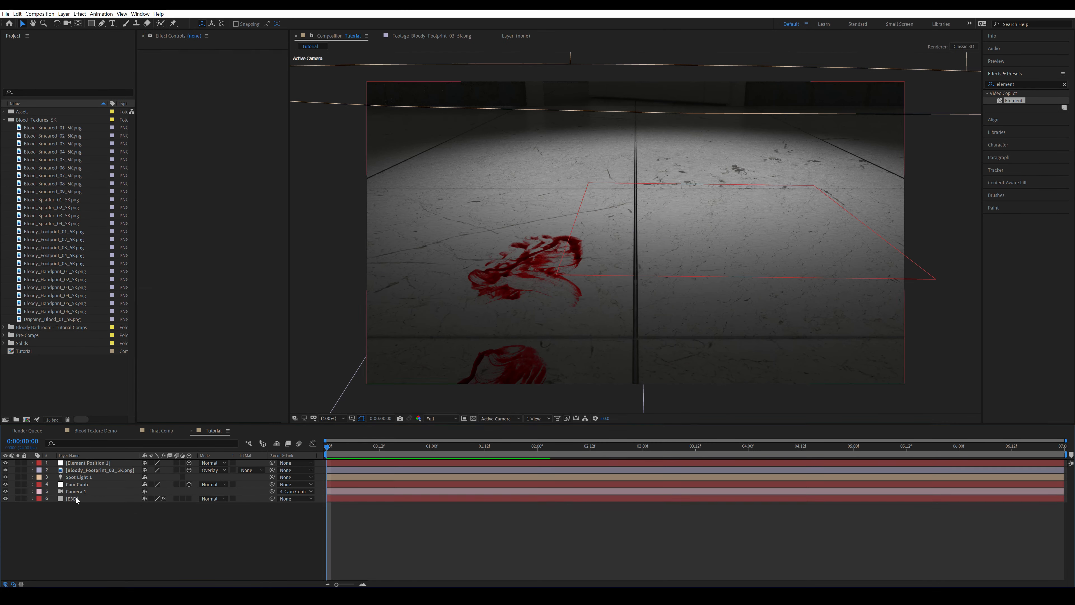
Pick a surface point on the far floor tiles for the E3D layer and generate a 3D null there
{"action": "left_click", "coordinate": [72, 499]}
{"action": "left_click", "coordinate": [223, 152]}
{"action": "left_click", "coordinate": [690, 187]}
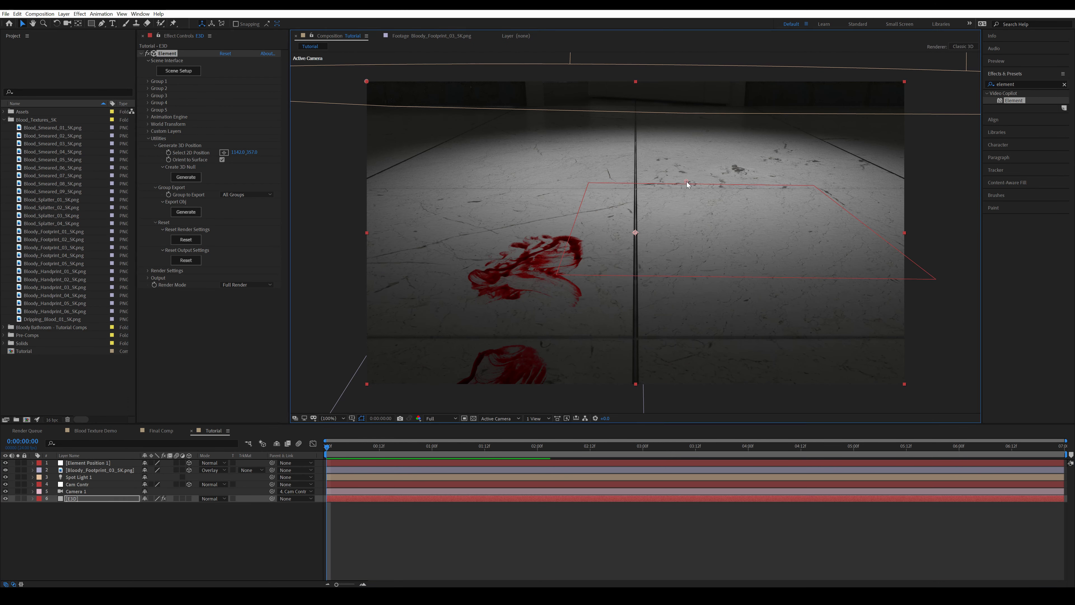
{"action": "left_click", "coordinate": [186, 177]}
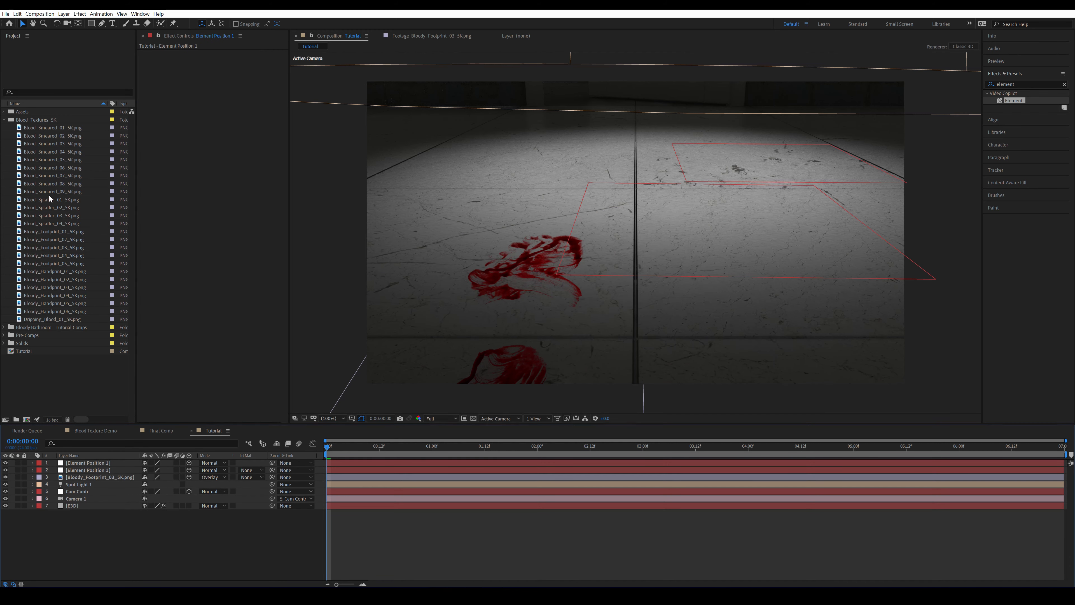
Add Bloody_Footprint_02_5K.png to the composition as a 3D layer and copy the new null's position to it
{"action": "double_click", "coordinate": [61, 240]}
{"action": "left_click_drag", "start_coordinate": [61, 240], "coordinate": [91, 474]}
{"action": "left_click", "coordinate": [104, 470]}
{"action": "left_click", "coordinate": [97, 463]}
{"action": "key", "text": "p"}
{"action": "left_click", "coordinate": [34, 463]}
{"action": "left_click", "coordinate": [95, 478]}
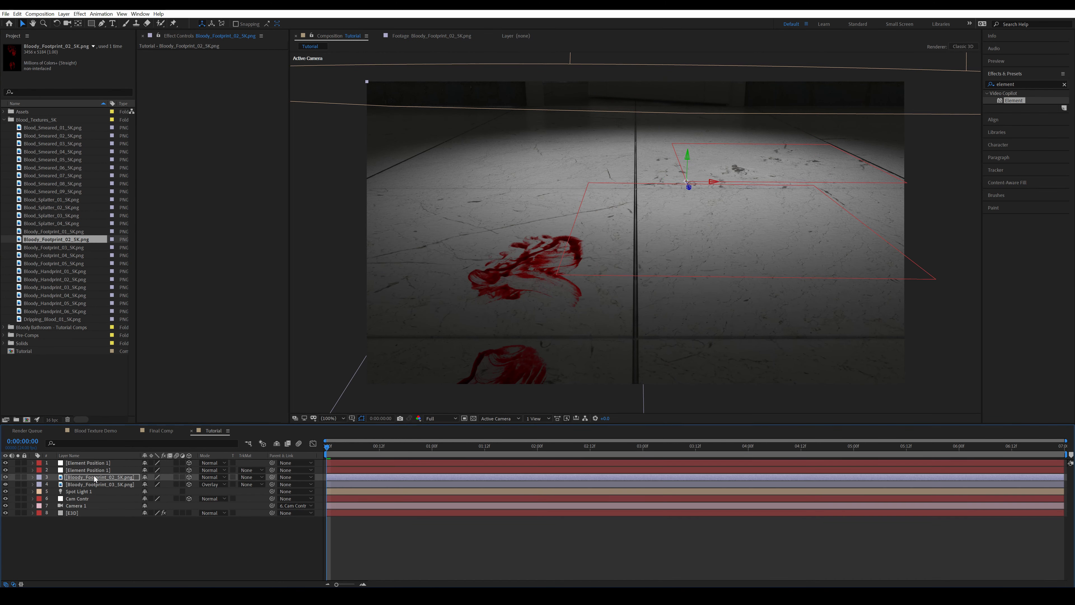
Scale the new bloody footprint layer to 2%
{"action": "key", "text": "a"}
{"action": "key", "text": "a"}
{"action": "left_click", "coordinate": [146, 513]}
{"action": "left_click", "coordinate": [33, 477]}
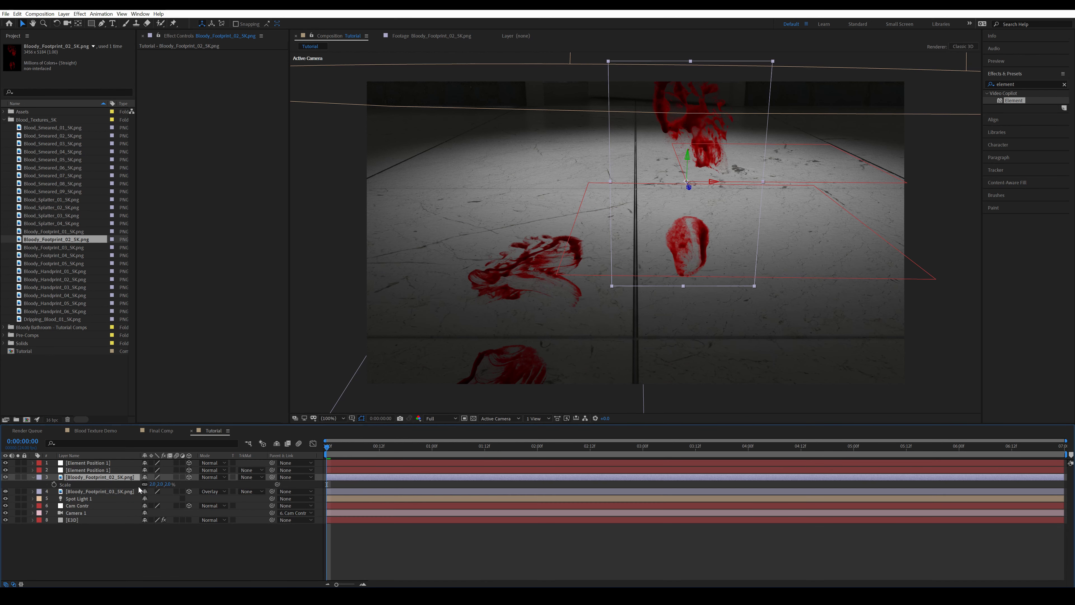
Set the footprint layer's X orientation to 270° so it lies flat on the floor
{"action": "key", "text": "r"}
{"action": "left_click_drag", "start_coordinate": [148, 485], "coordinate": [120, 486]}
{"action": "left_click", "coordinate": [146, 484]}
{"action": "type", "text": "270"}
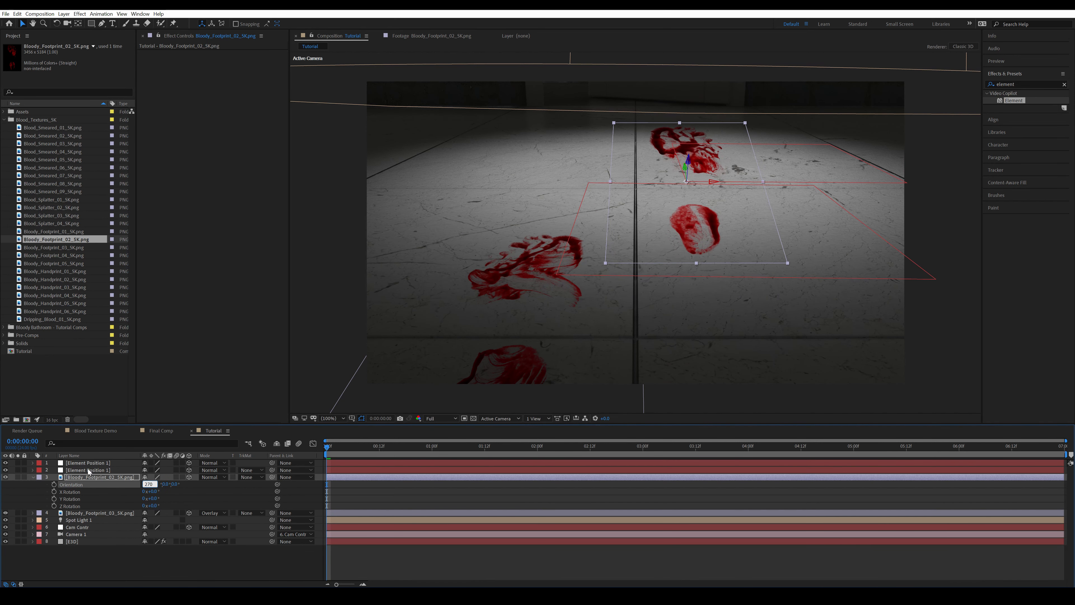
{"action": "key", "text": "Return"}
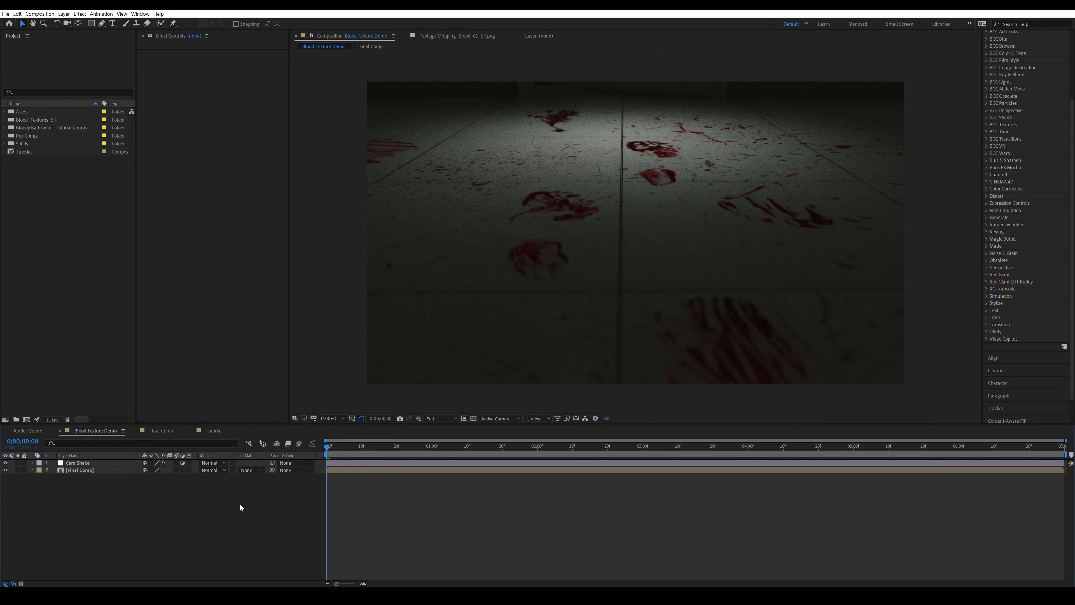
Open the Tutorial composition and create a new solid named E3D
{"action": "left_click", "coordinate": [211, 431]}
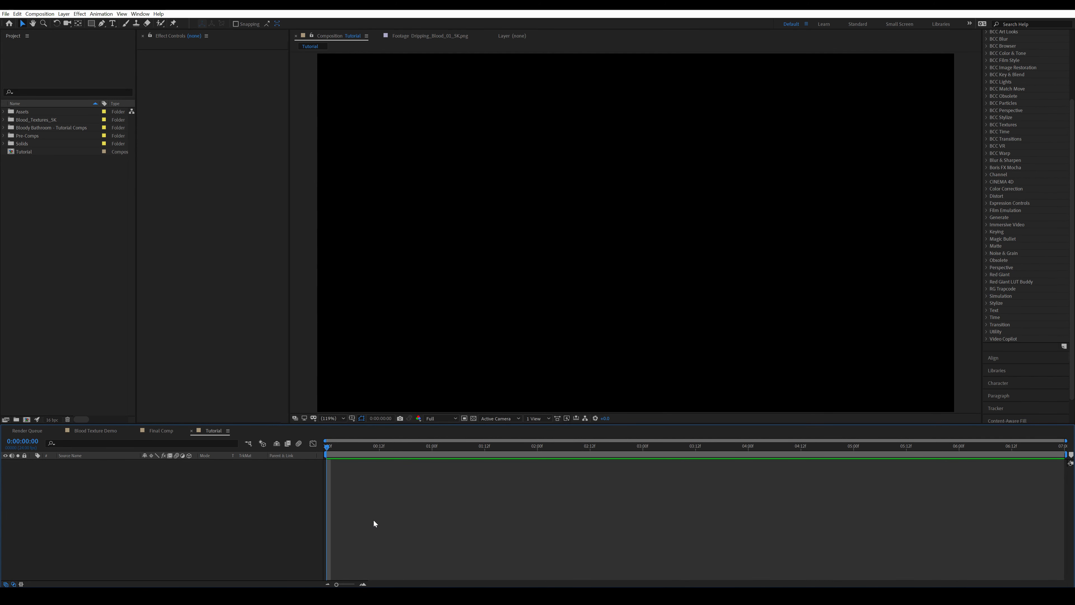
{"action": "key", "text": "ctrl+y"}
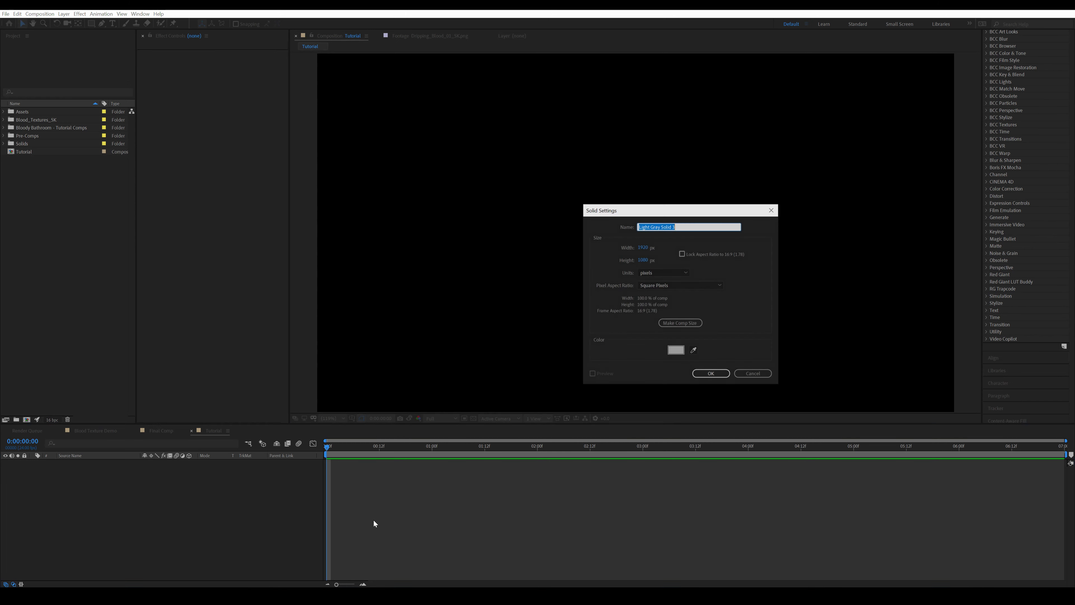
{"action": "type", "text": "E3D"}
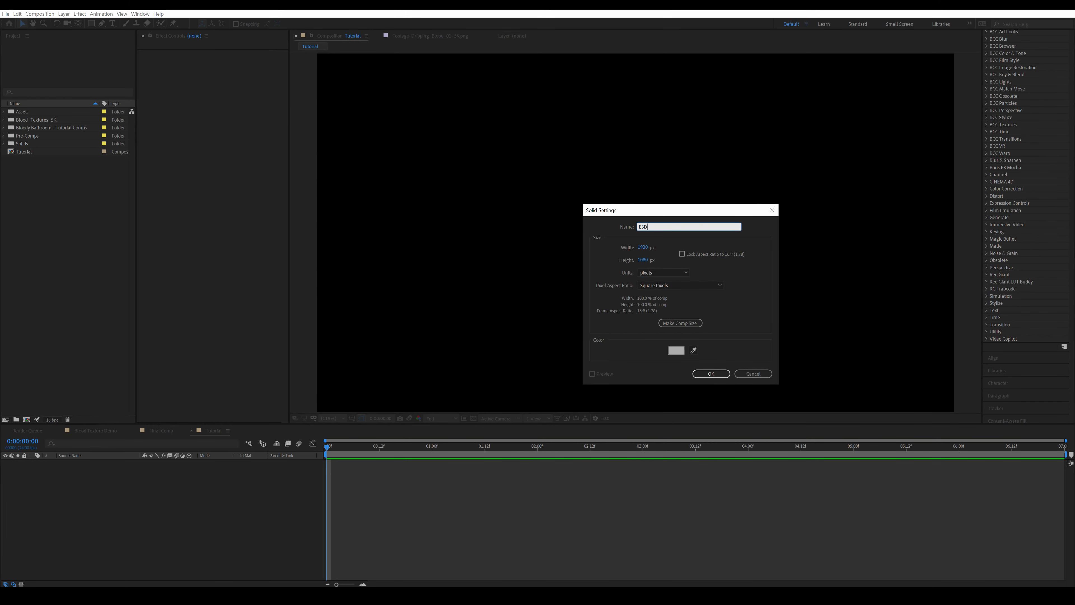
{"action": "key", "text": "Return"}
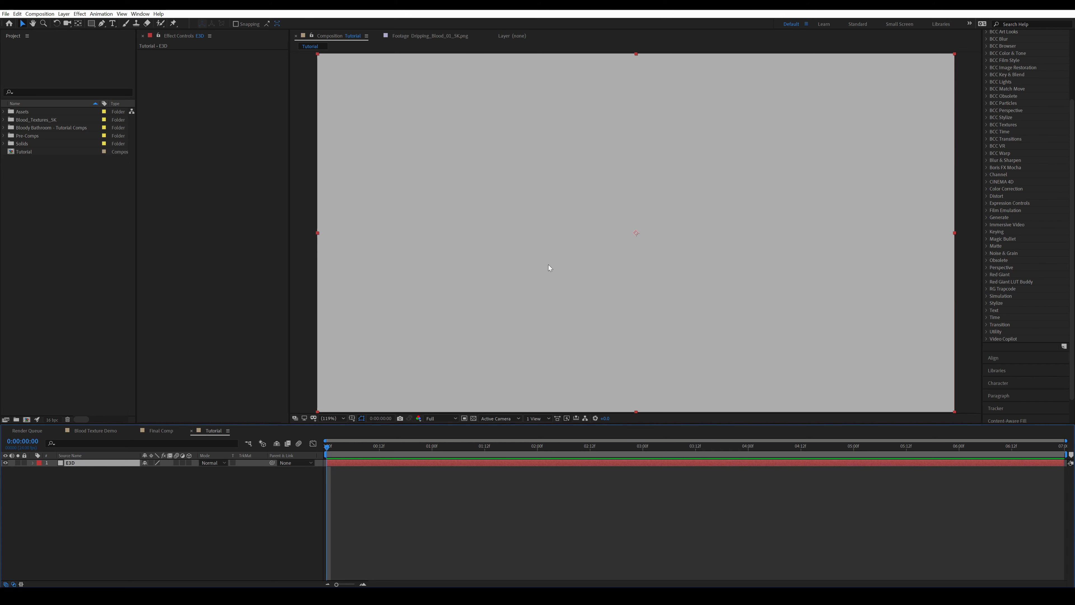
Find the Video Copilot Element effect and apply it to the E3D solid
{"action": "type", "text": "element"}
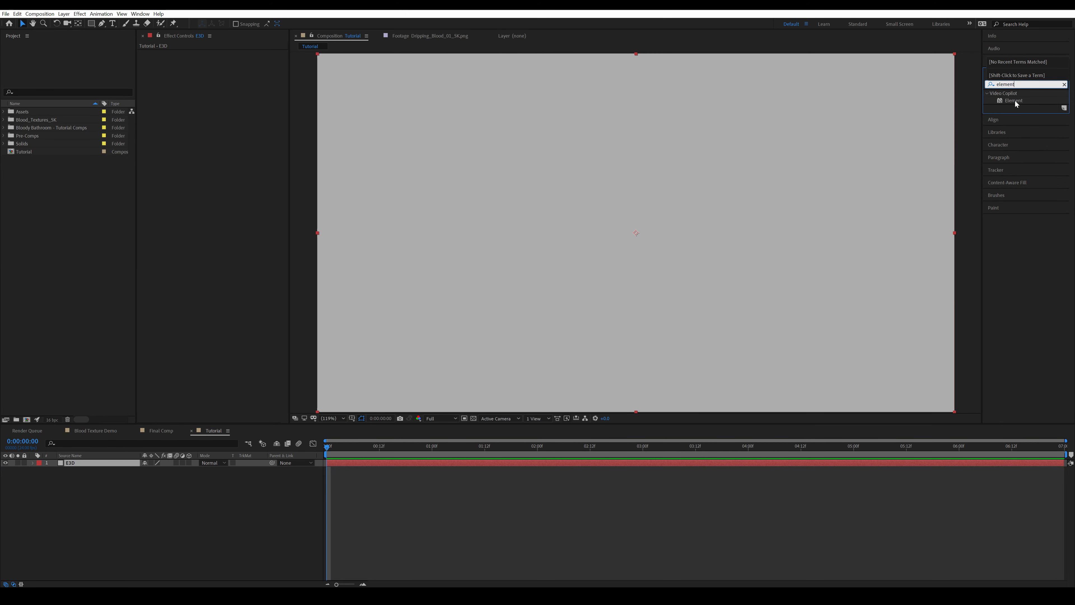
{"action": "left_click_drag", "start_coordinate": [1015, 104], "coordinate": [76, 470]}
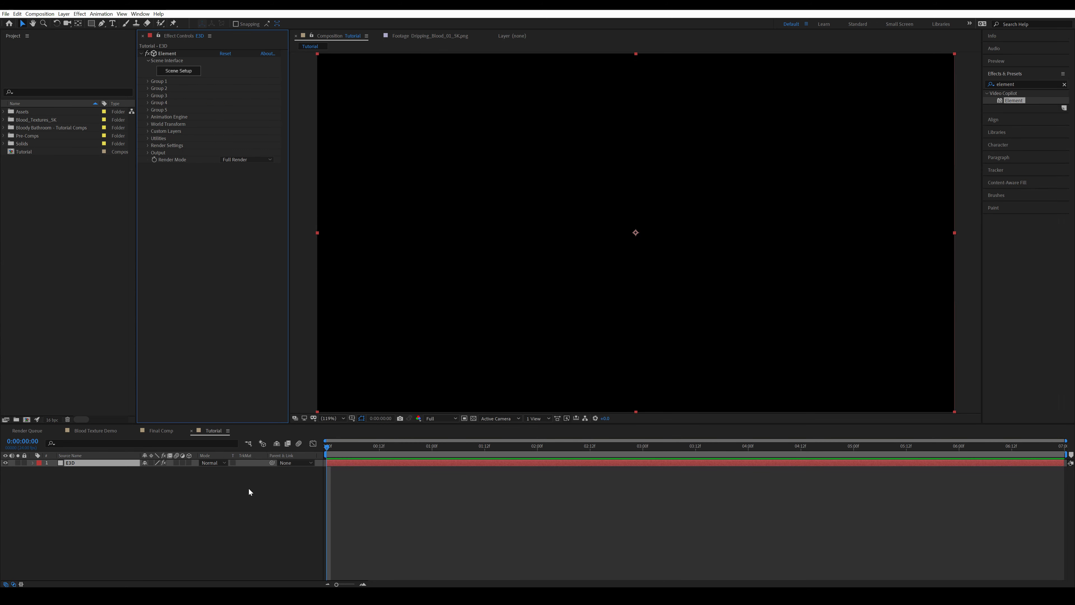
{"action": "left_click_drag", "start_coordinate": [250, 491], "coordinate": [414, 525]}
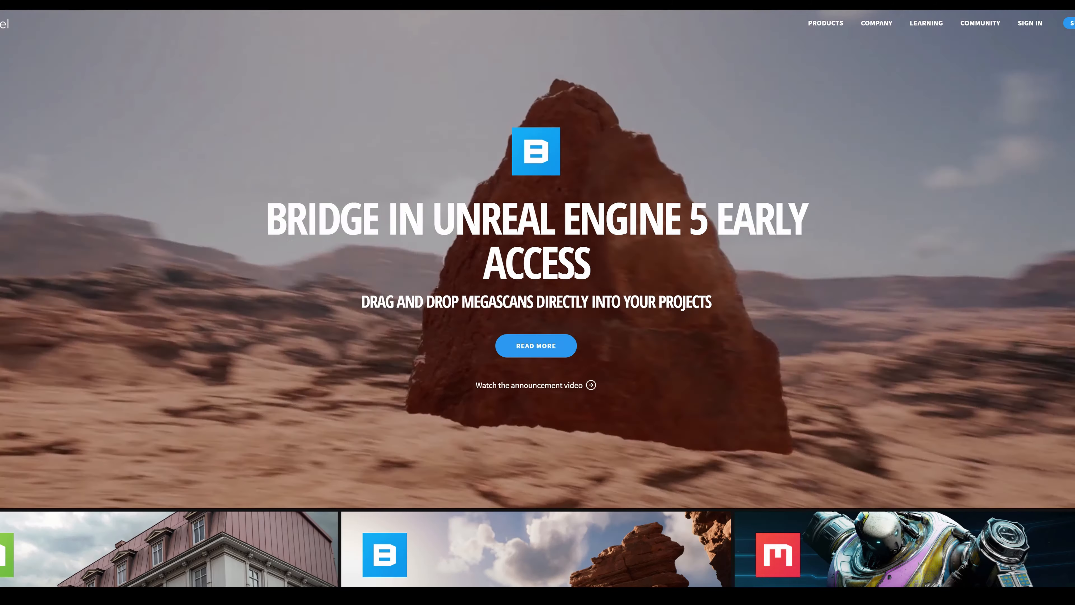
Open the Megascans library on the Quixel website and search it for "tiles"
{"action": "mouse_move", "coordinate": [823, 22]}
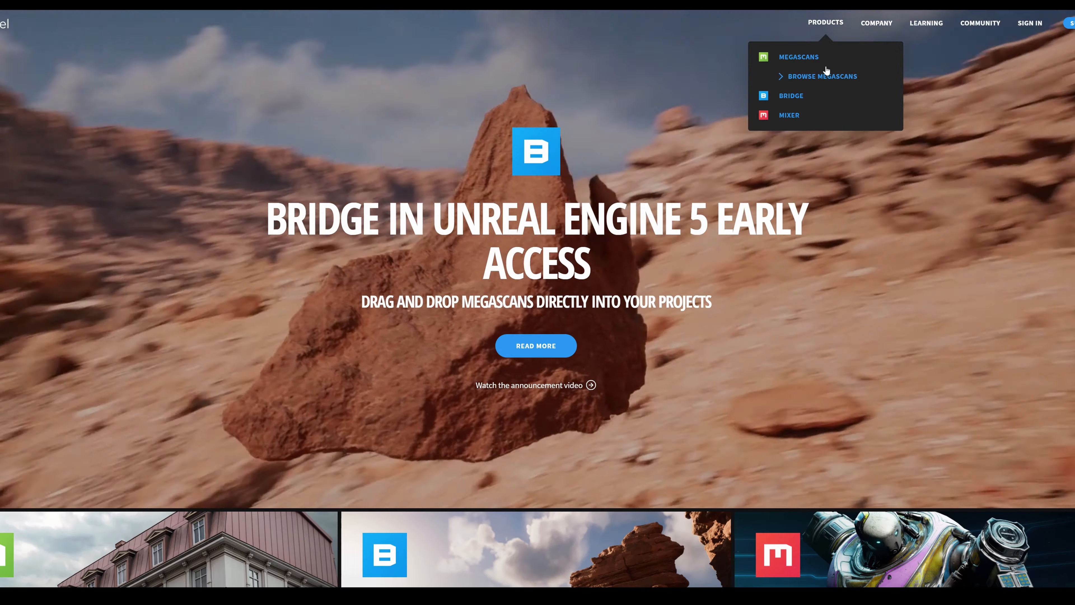
{"action": "left_click", "coordinate": [823, 73]}
{"action": "left_click", "coordinate": [826, 26]}
{"action": "type", "text": "tiles"}
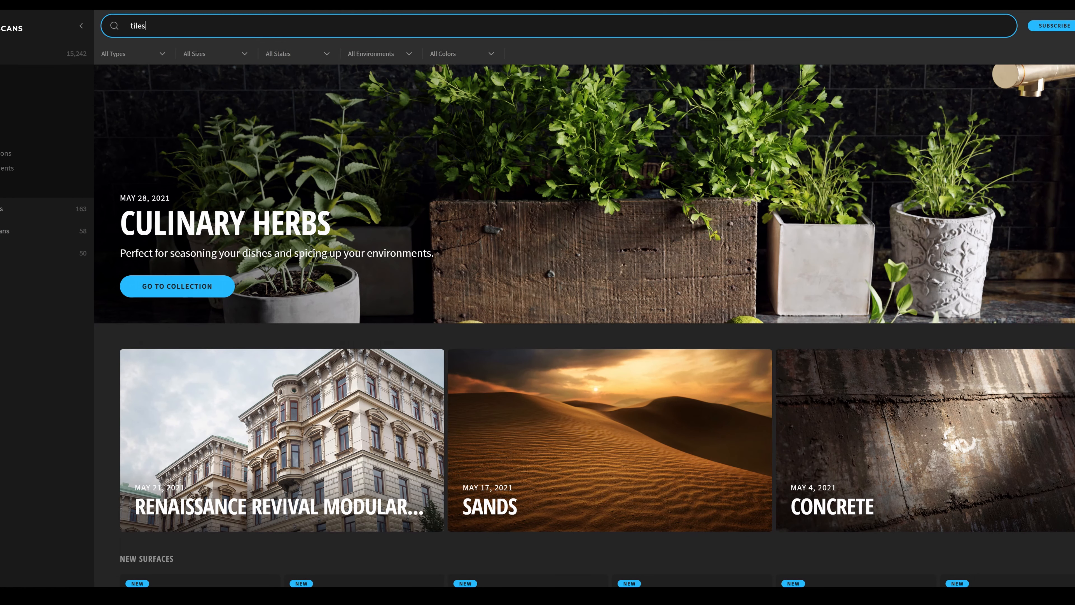
{"action": "key", "text": "Return"}
{"action": "left_click", "coordinate": [874, 374]}
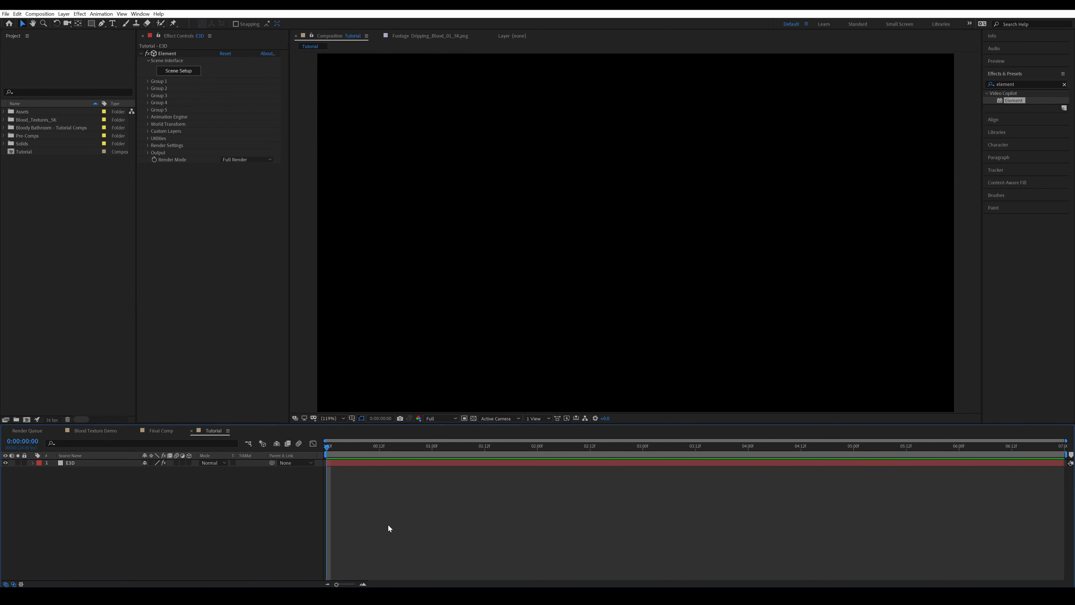
Return to After Effects and open Element's Scene Setup for the E3D layer
{"action": "left_click_drag", "start_coordinate": [405, 520], "coordinate": [272, 539]}
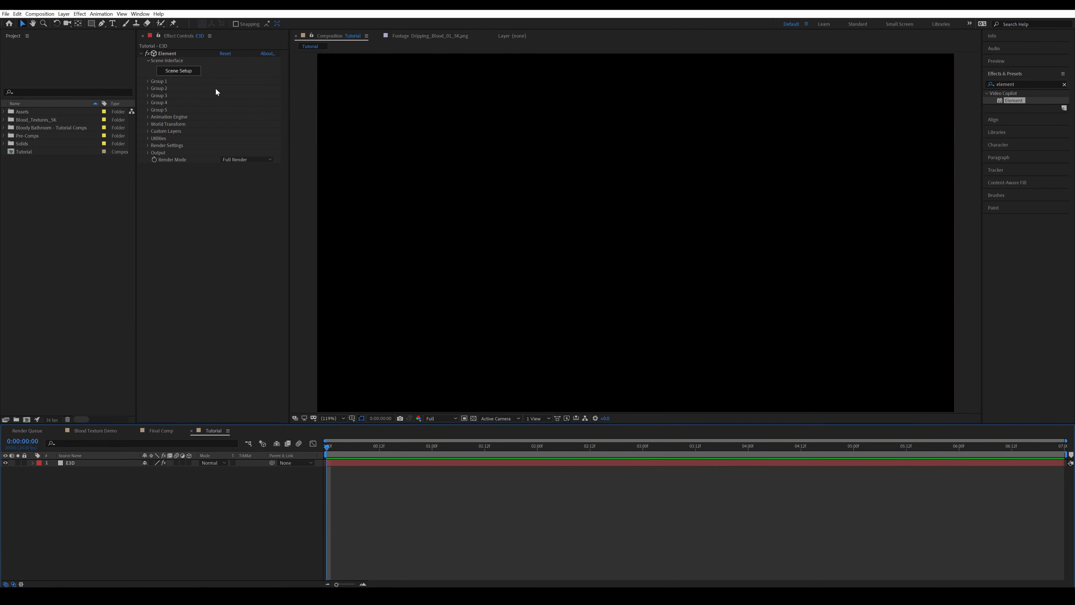
{"action": "left_click", "coordinate": [179, 74]}
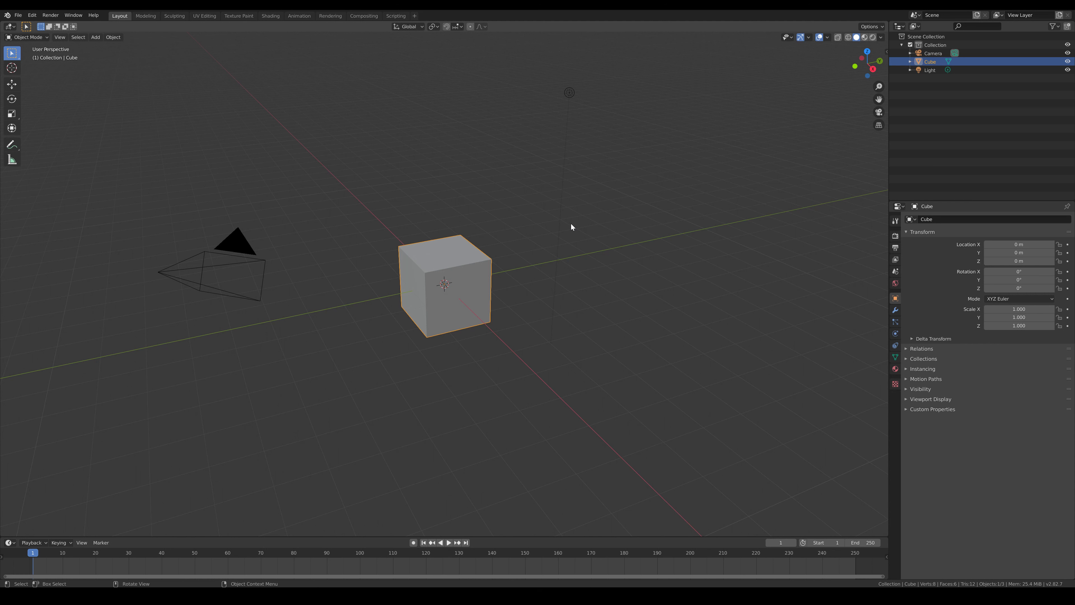
Switch to Blender and delete the default camera, cube and light
{"action": "key", "text": "a"}
{"action": "key", "text": "x"}
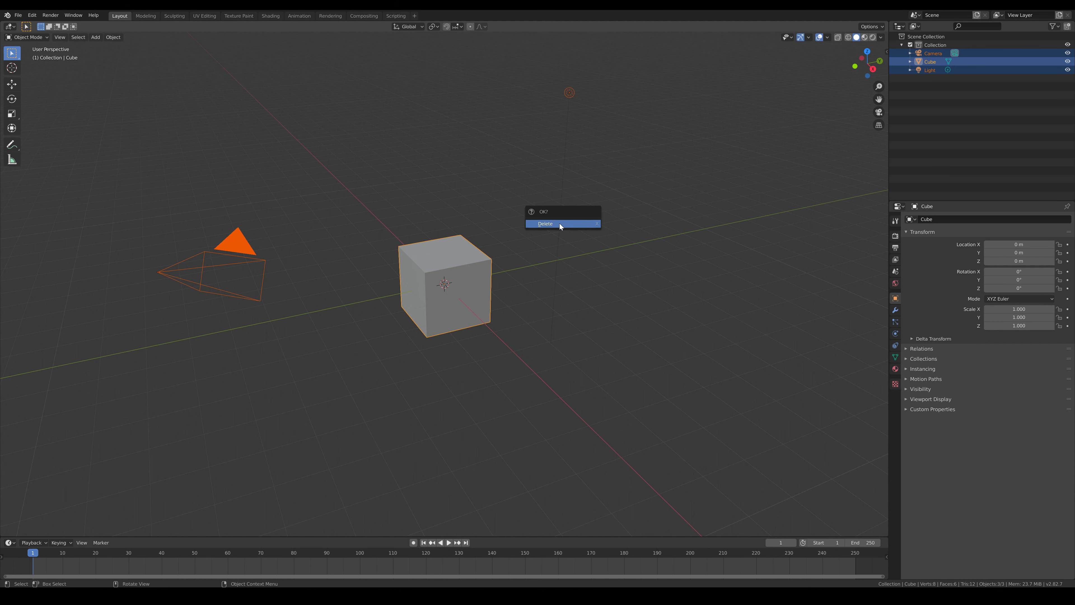
{"action": "left_click", "coordinate": [562, 224]}
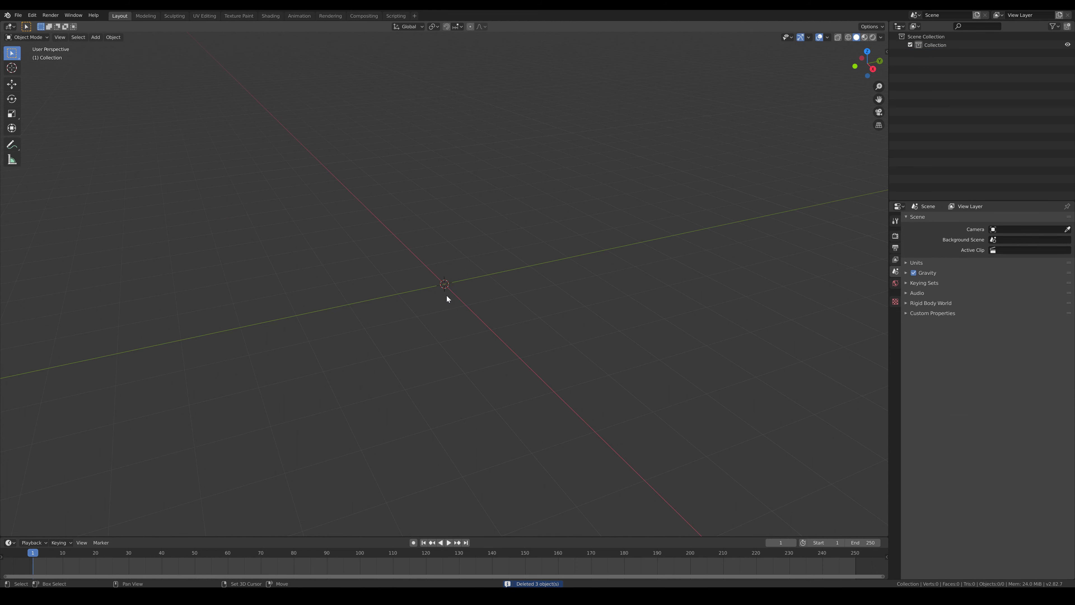
Add a plane mesh at the scene origin
{"action": "key", "text": "shift+a"}
{"action": "mouse_move", "coordinate": [431, 296]}
{"action": "left_click", "coordinate": [519, 295]}
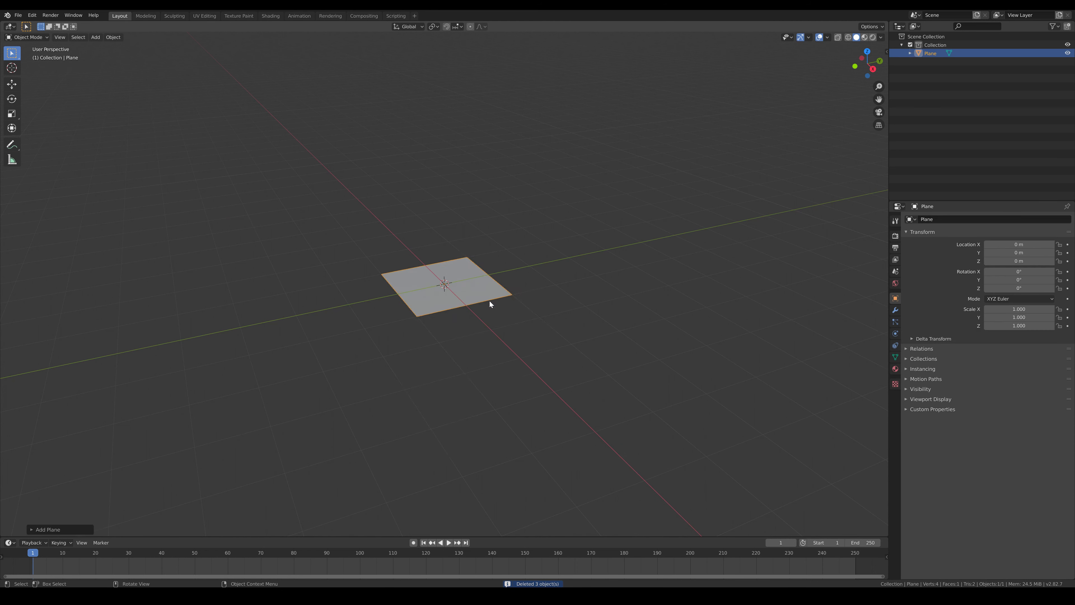
Subdivide the plane's mesh with 25 cuts and return to Object Mode
{"action": "key", "text": "Tab"}
{"action": "right_click", "coordinate": [459, 289]}
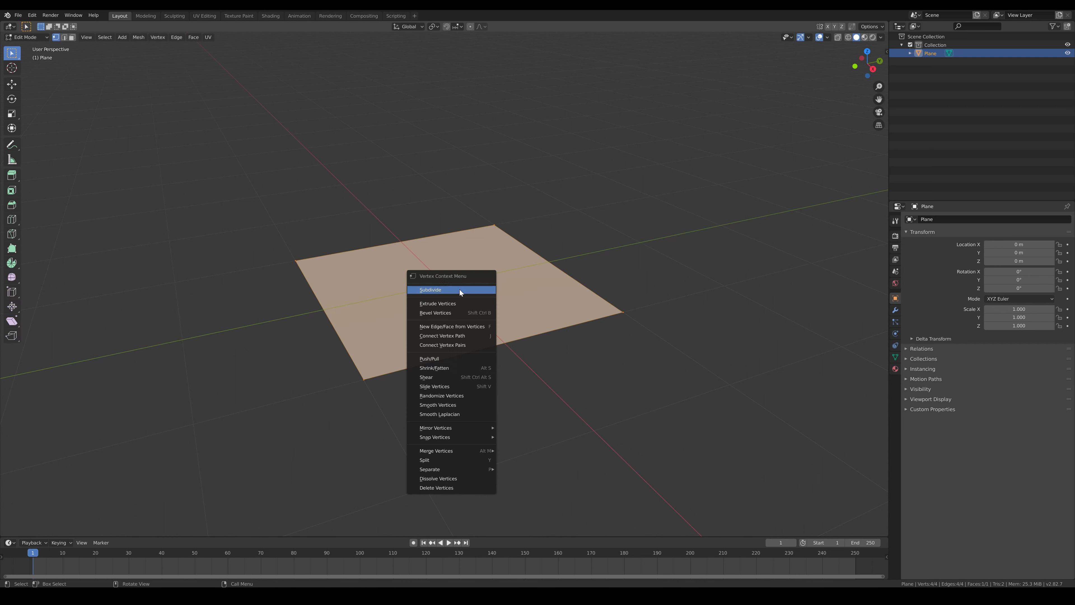
{"action": "left_click", "coordinate": [451, 289]}
{"action": "left_click", "coordinate": [55, 529]}
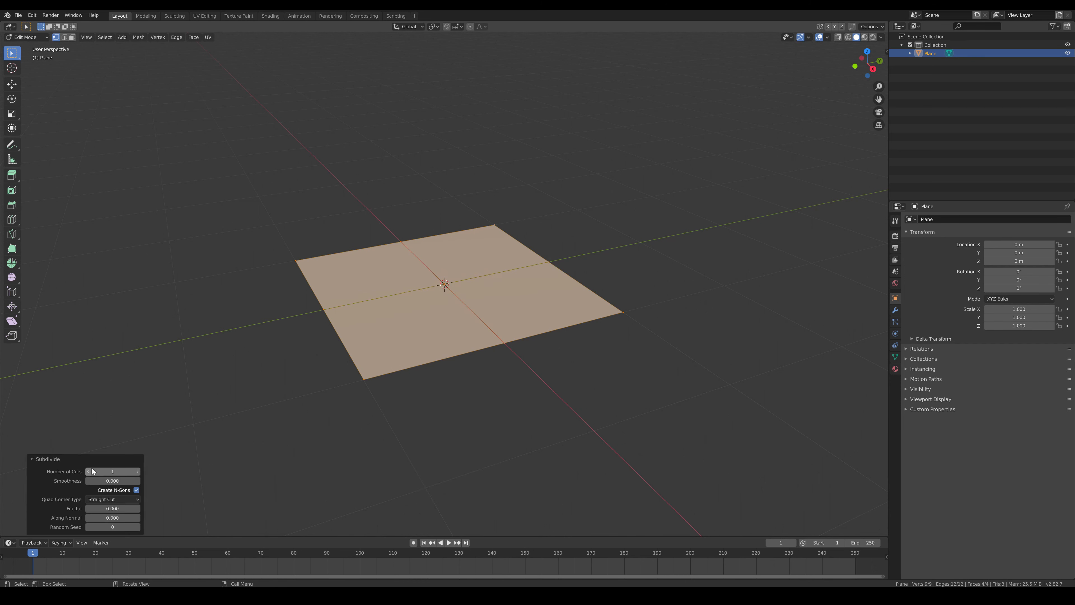
{"action": "double_click", "coordinate": [108, 471]}
{"action": "type", "text": "25"}
{"action": "key", "text": "Return"}
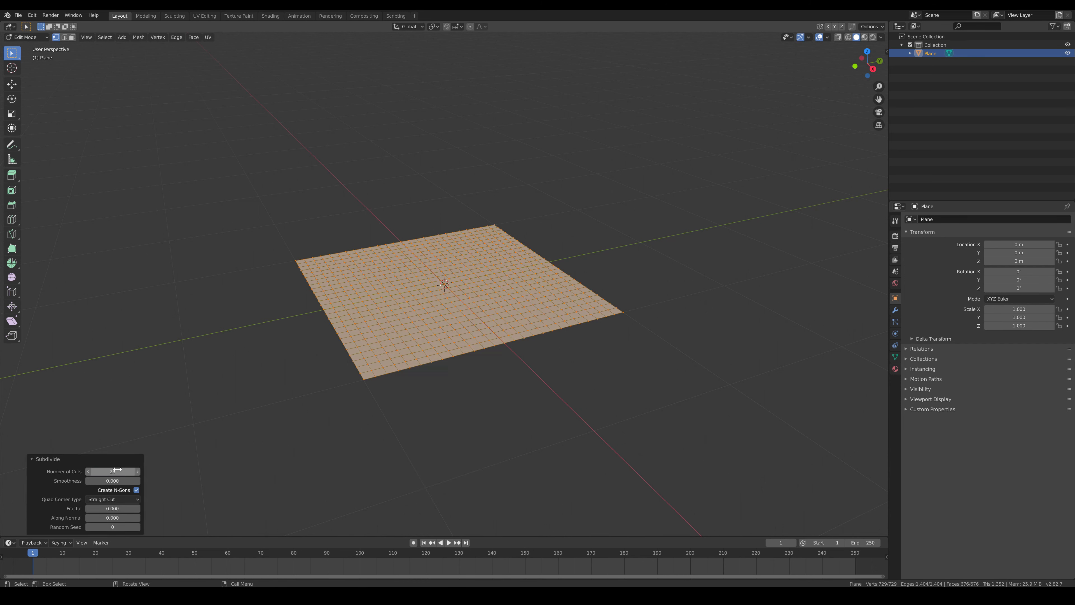
{"action": "key", "text": "Tab"}
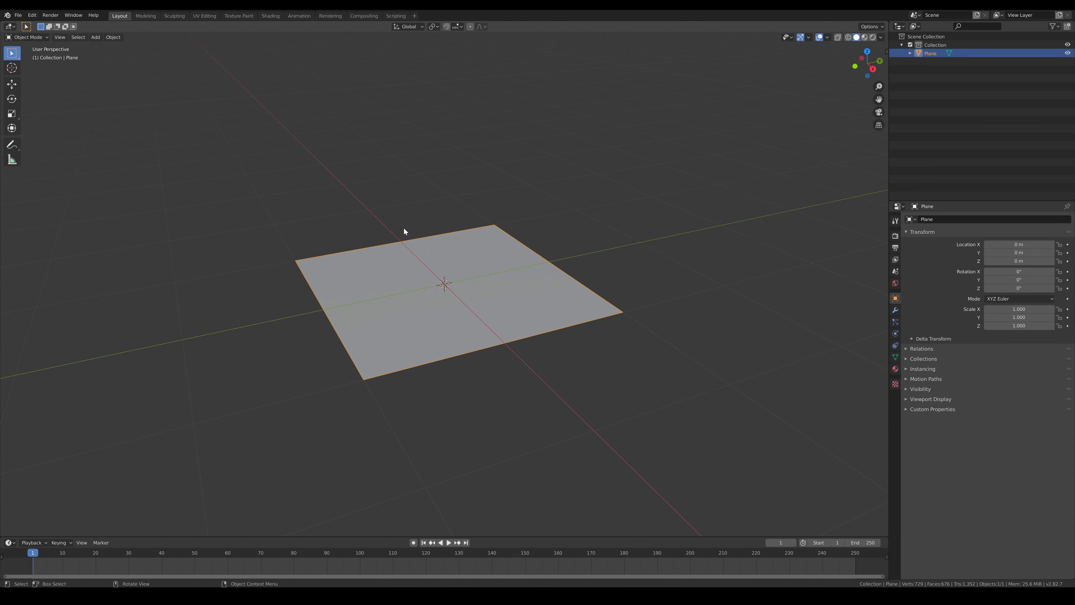
Add a Displace modifier to the plane
{"action": "scroll", "coordinate": [510, 314], "scroll_direction": "up", "scroll_amount": 2}
{"action": "left_click", "coordinate": [895, 310]}
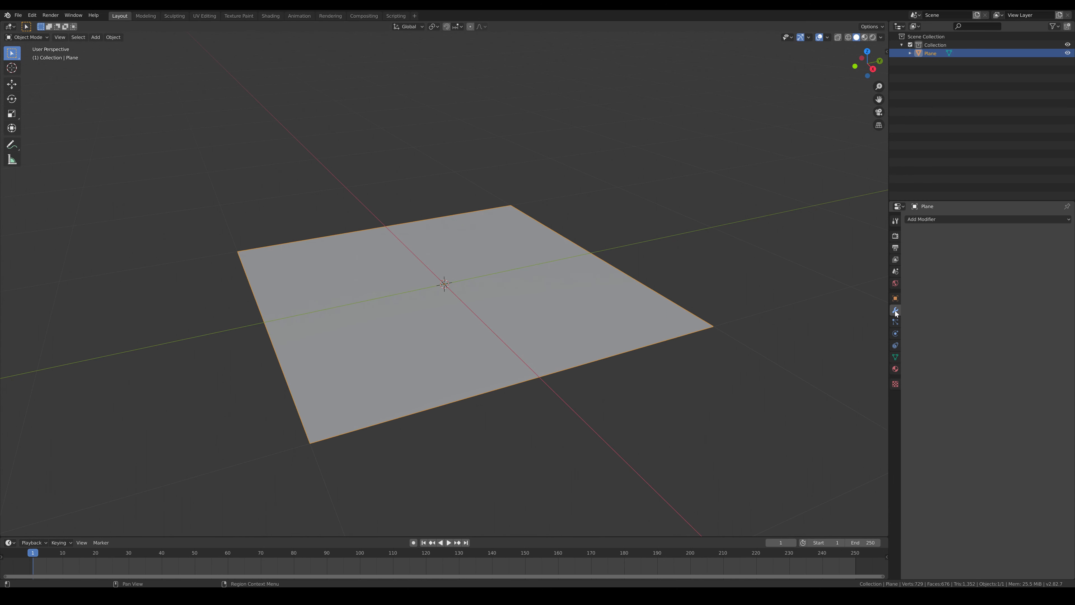
{"action": "left_click", "coordinate": [956, 219]}
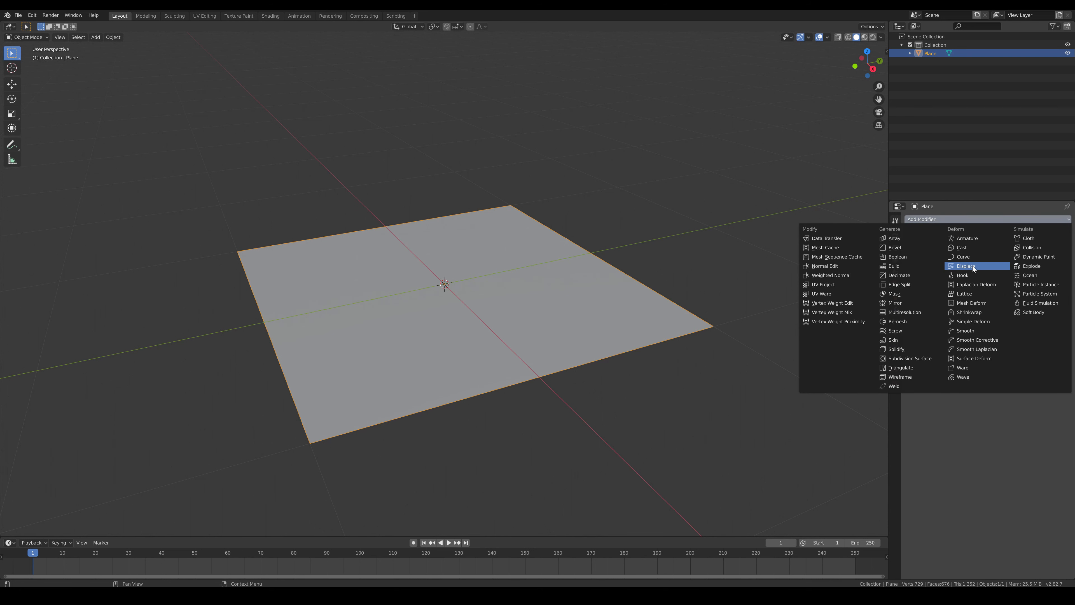
{"action": "left_click", "coordinate": [973, 265]}
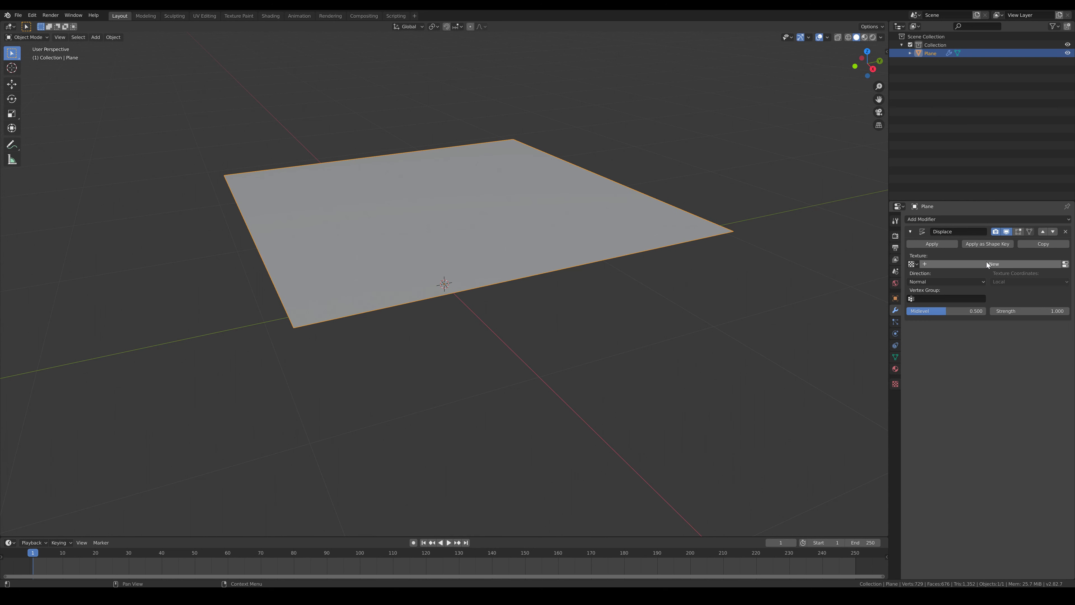
Create a new texture for the Displace modifier and load the tile displacement map image into it
{"action": "left_click", "coordinate": [995, 263]}
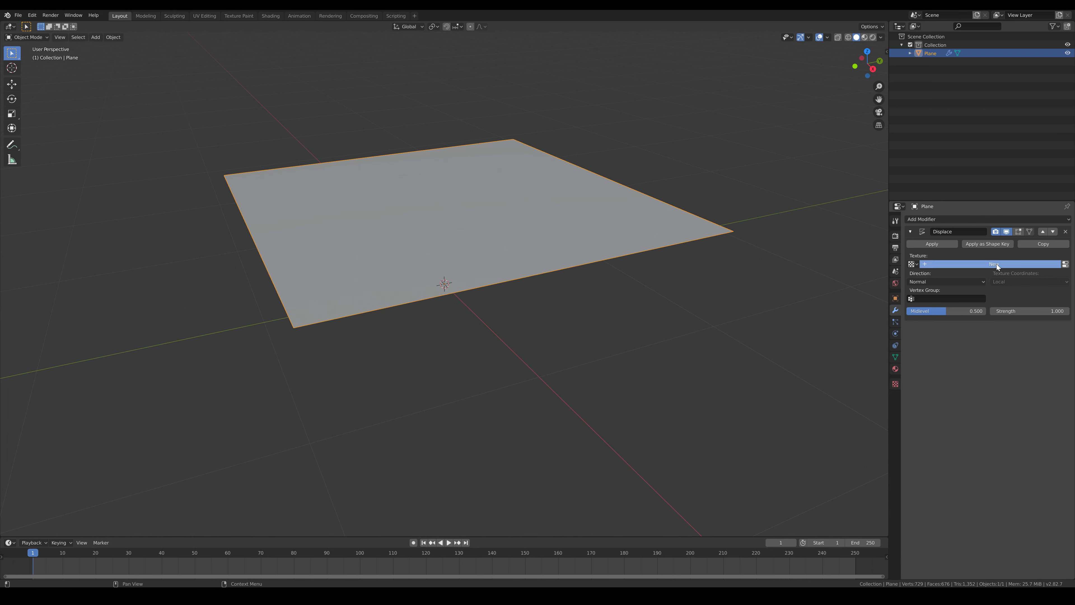
{"action": "left_click", "coordinate": [896, 384]}
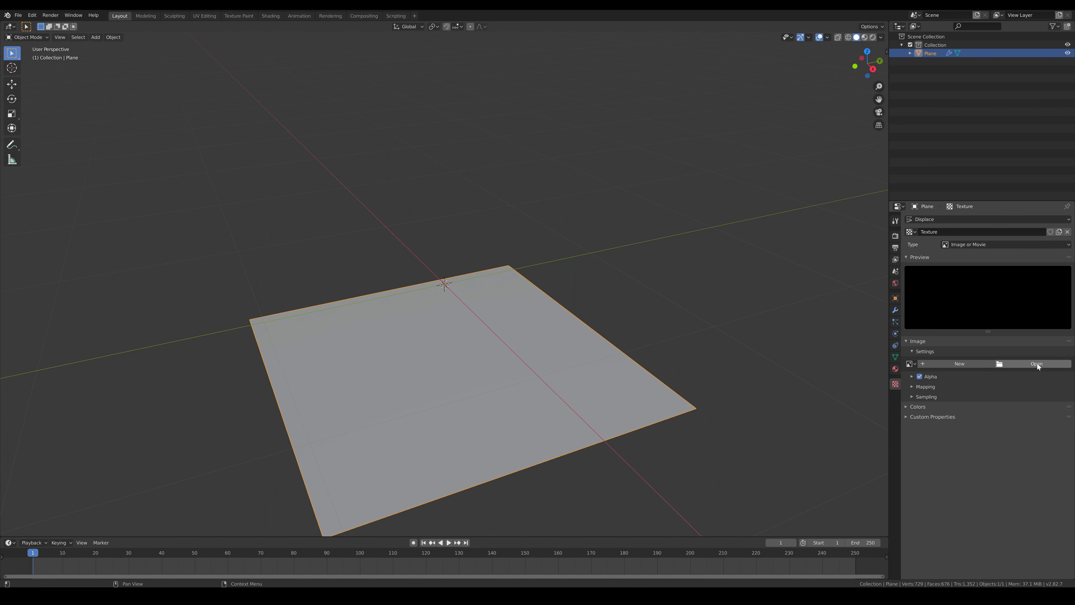
{"action": "left_click", "coordinate": [1037, 362]}
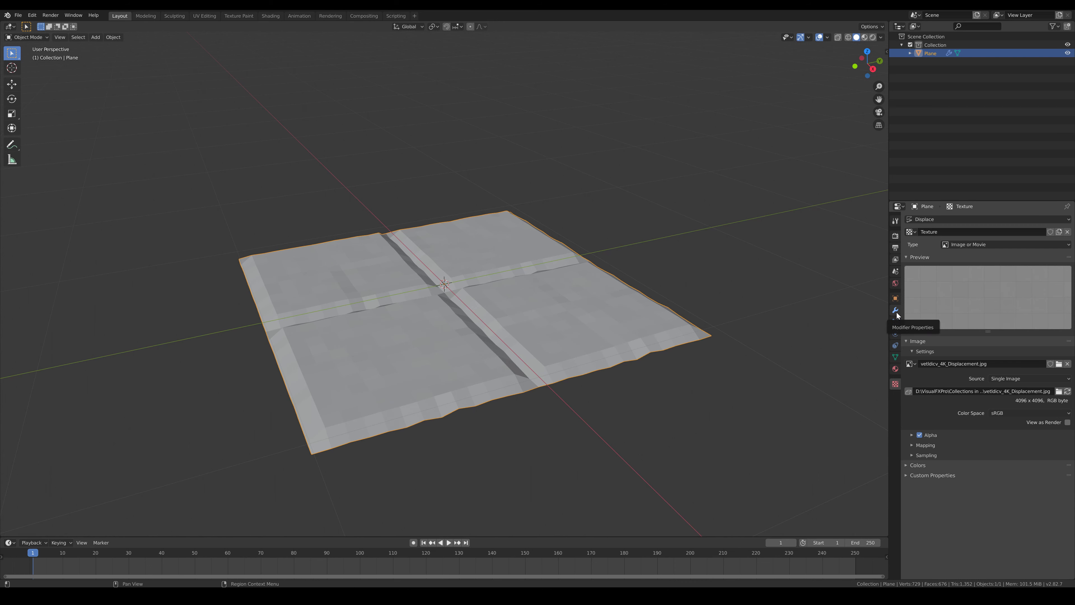
Add a Subdivision Surface modifier to the plane and move it above the Displace modifier
{"action": "left_click", "coordinate": [896, 311]}
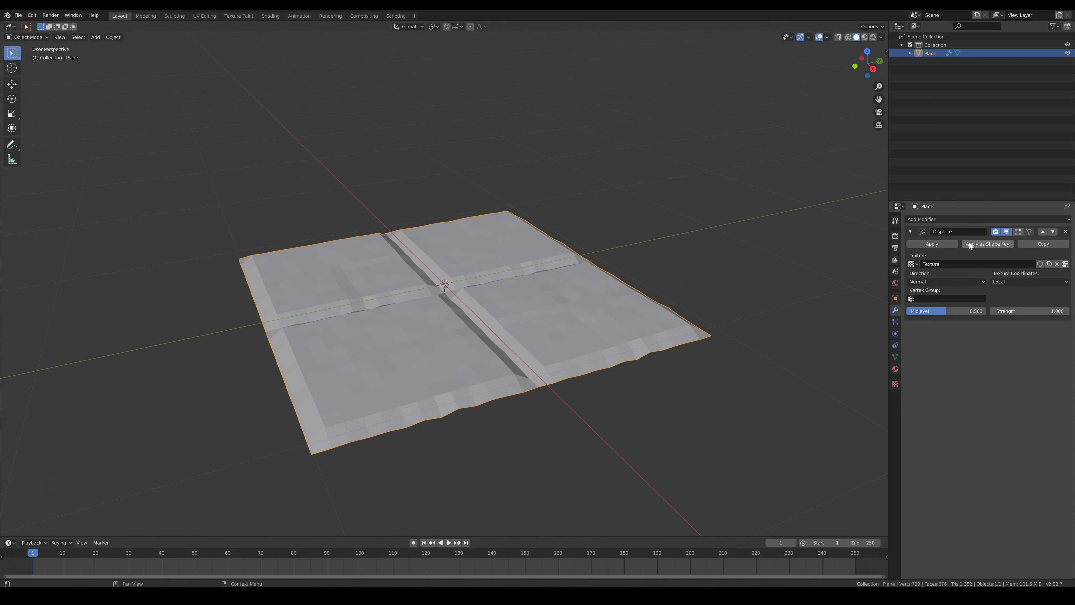
{"action": "left_click", "coordinate": [939, 221]}
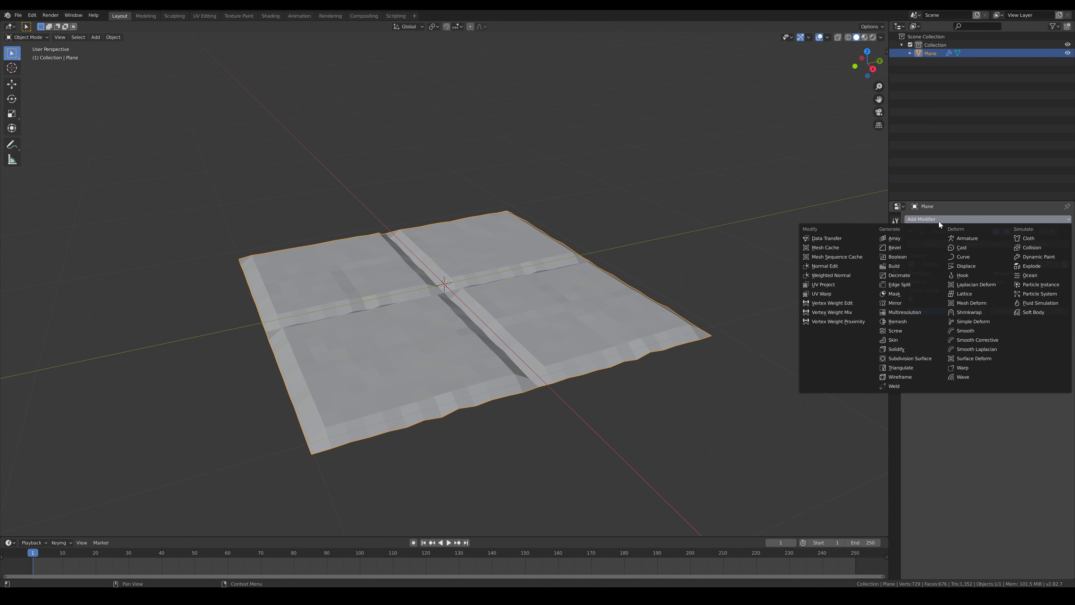
{"action": "left_click", "coordinate": [906, 359]}
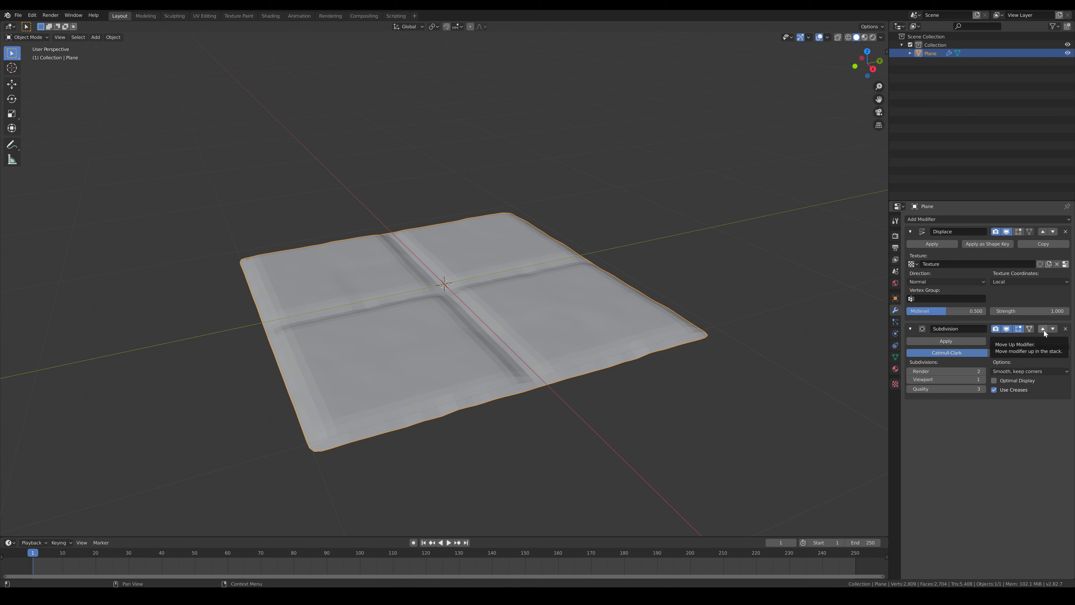
{"action": "left_click", "coordinate": [1044, 329]}
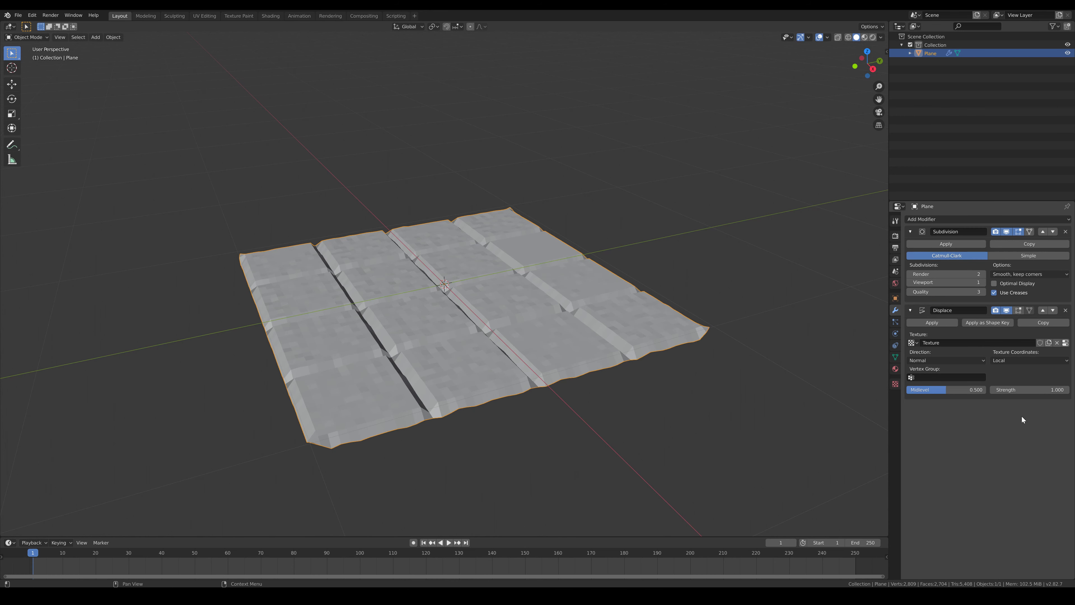
Set the Displace modifier's strength to 0.1
{"action": "left_click", "coordinate": [1049, 390]}
{"action": "type", "text": "0.1"}
{"action": "key", "text": "Return"}
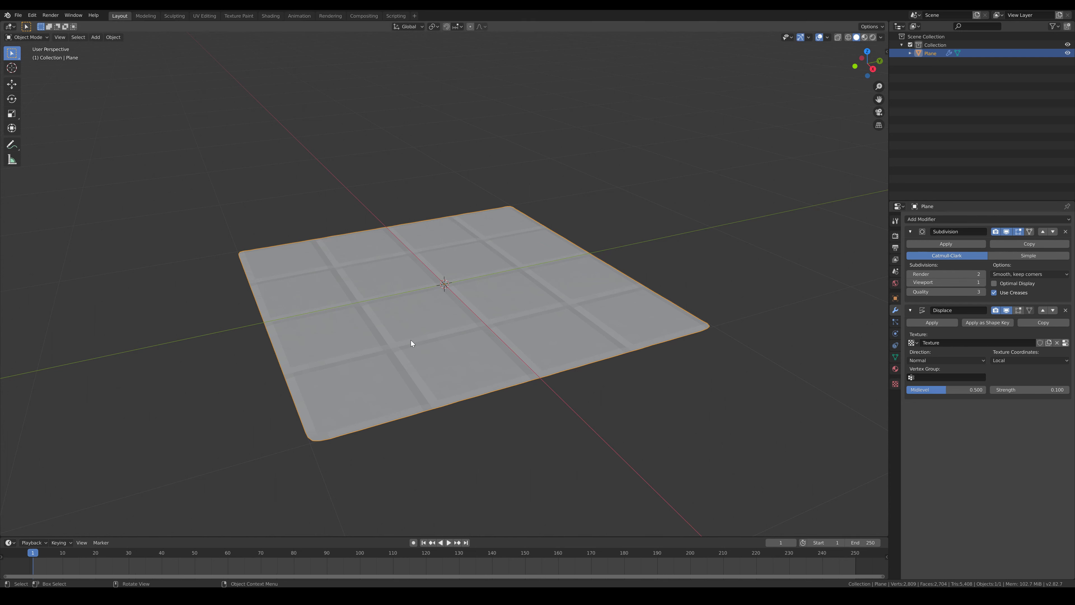
Set the Subdivision modifier's viewport and render levels to 5 and check the displaced tile surface
{"action": "key", "text": "ctrl+5"}
{"action": "scroll", "coordinate": [538, 324], "scroll_direction": "up", "scroll_amount": 6}
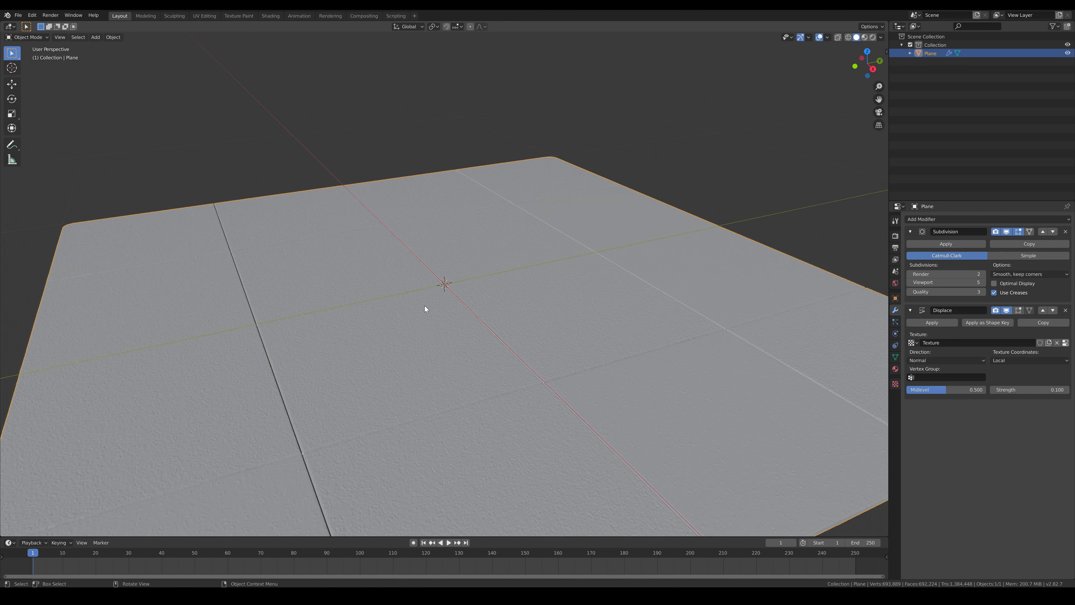
{"action": "left_click_drag", "start_coordinate": [424, 305], "coordinate": [427, 304]}
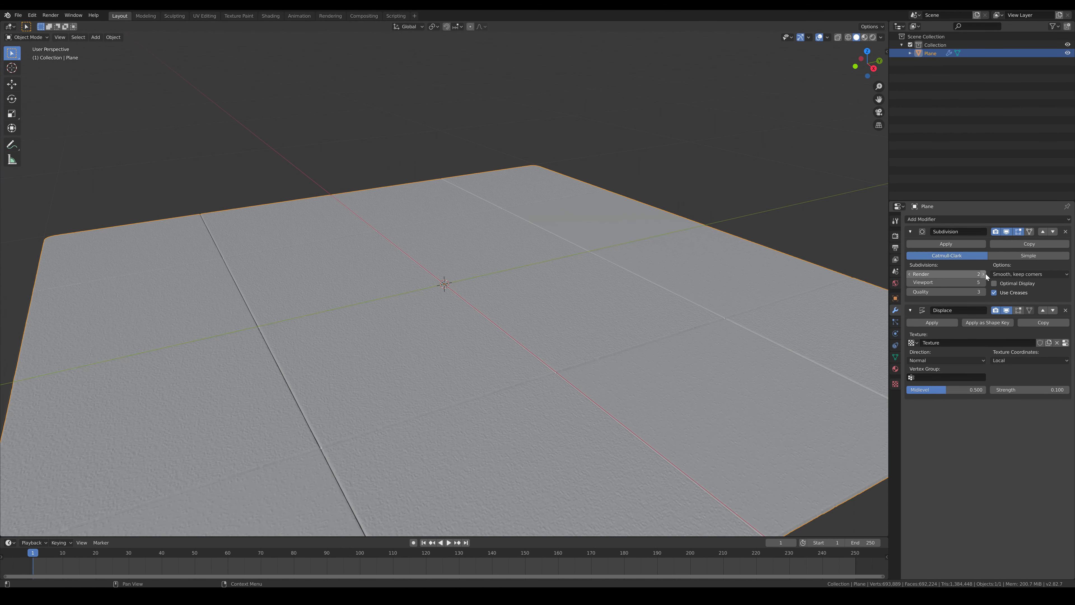
{"action": "left_click_drag", "start_coordinate": [977, 275], "coordinate": [983, 275]}
{"action": "scroll", "coordinate": [551, 315], "scroll_direction": "down", "scroll_amount": 3}
{"action": "left_click_drag", "start_coordinate": [551, 312], "coordinate": [560, 327]}
{"action": "scroll", "coordinate": [582, 304], "scroll_direction": "down", "scroll_amount": 1}
{"action": "scroll", "coordinate": [542, 301], "scroll_direction": "up", "scroll_amount": 2}
{"action": "scroll", "coordinate": [503, 299], "scroll_direction": "down", "scroll_amount": 1}
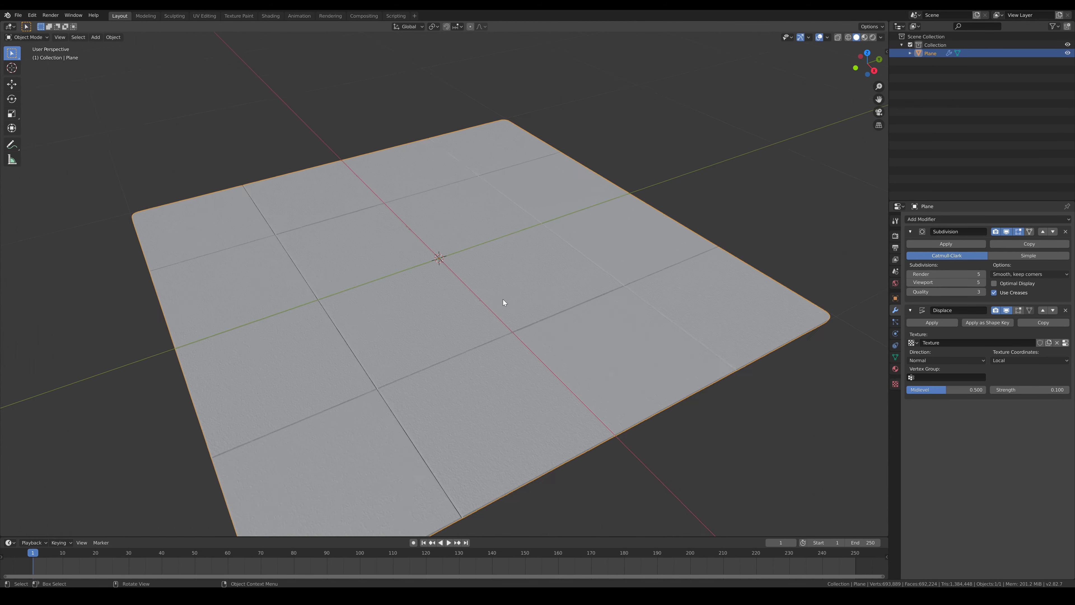
{"action": "left_click_drag", "start_coordinate": [503, 299], "coordinate": [493, 299]}
{"action": "scroll", "coordinate": [493, 299], "scroll_direction": "down", "scroll_amount": 1}
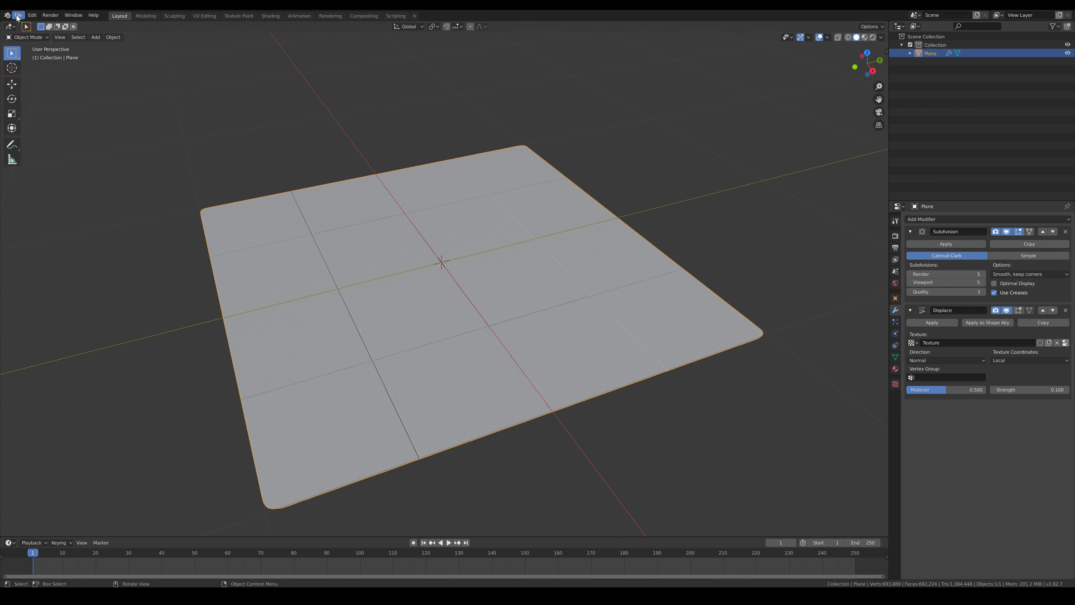
Export the displaced tile plane as an OBJ model
{"action": "left_click", "coordinate": [18, 16]}
{"action": "mouse_move", "coordinate": [50, 135]}
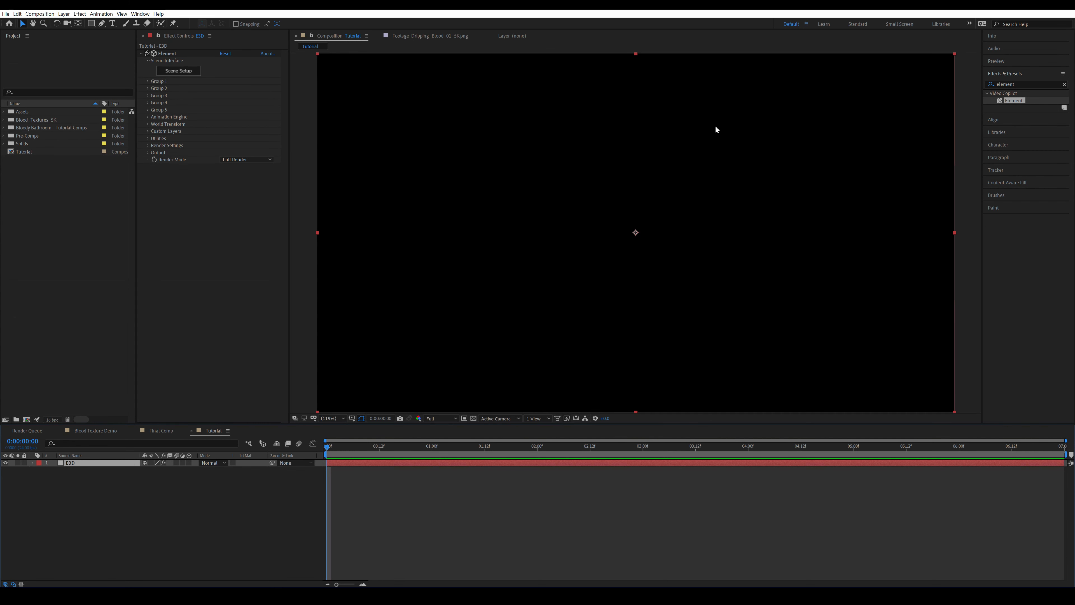
Switch to After Effects and import the Marble_Tile OBJ model into Element's Scene Setup with the default import preferences
{"action": "left_click", "coordinate": [180, 71]}
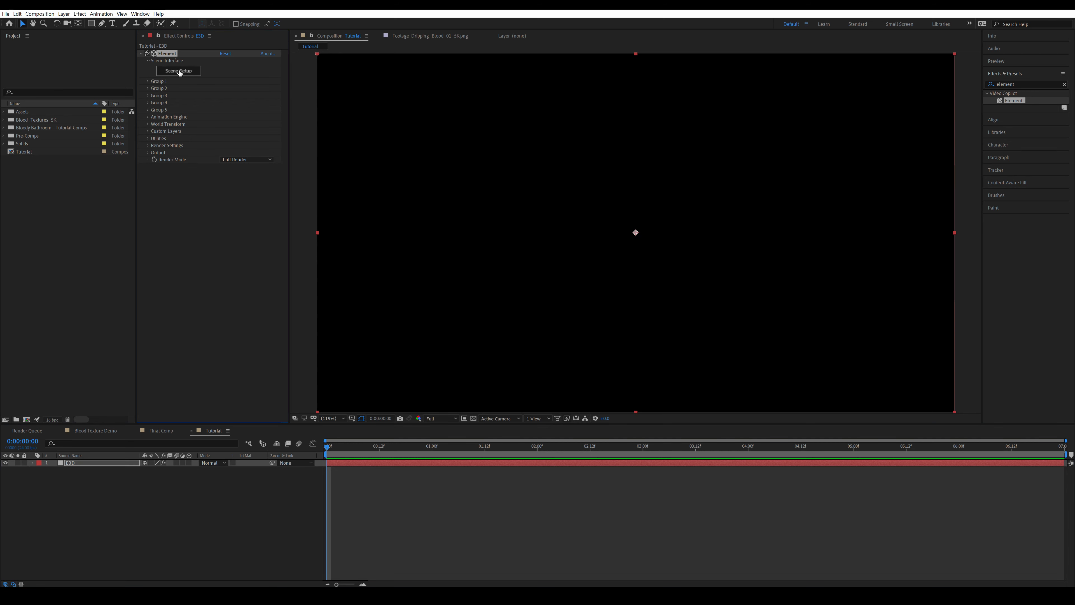
{"action": "left_click", "coordinate": [184, 71]}
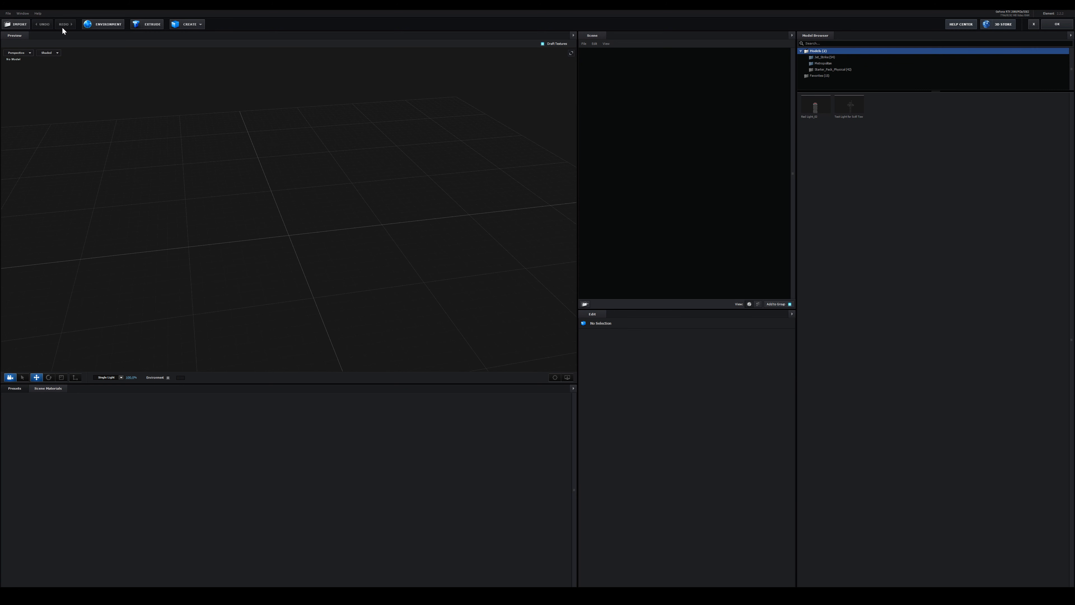
{"action": "left_click", "coordinate": [20, 25]}
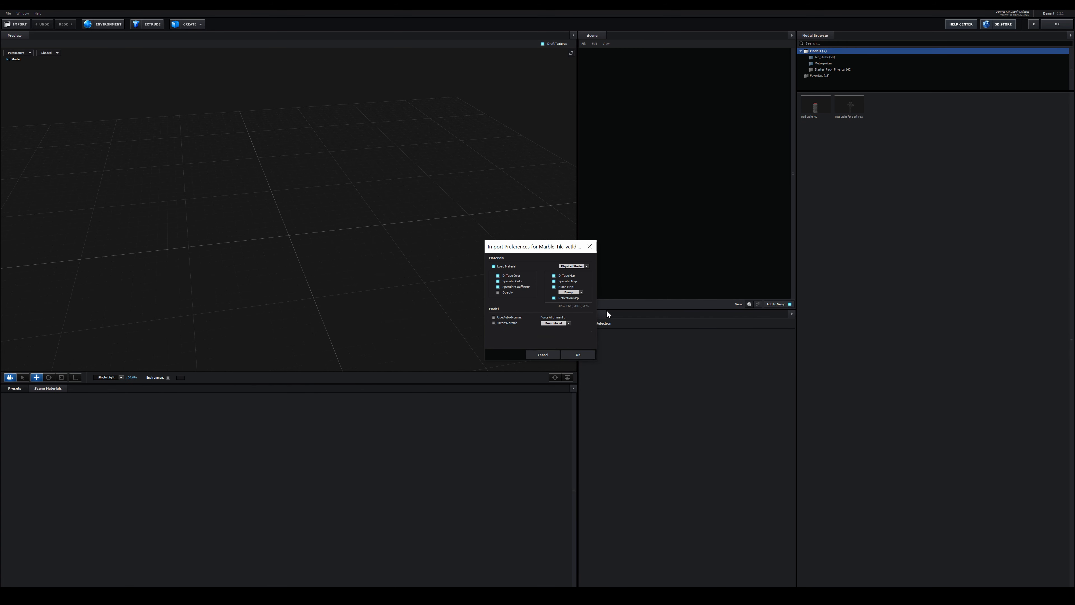
{"action": "left_click", "coordinate": [579, 355]}
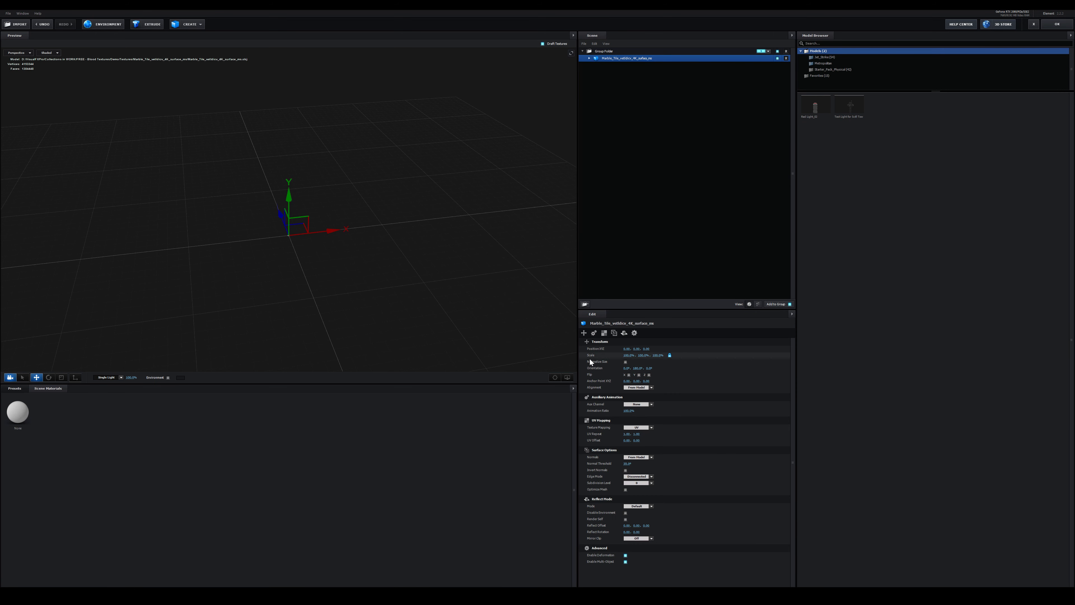
Normalize the size of the imported marble tile model and inspect its surface
{"action": "left_click", "coordinate": [625, 362]}
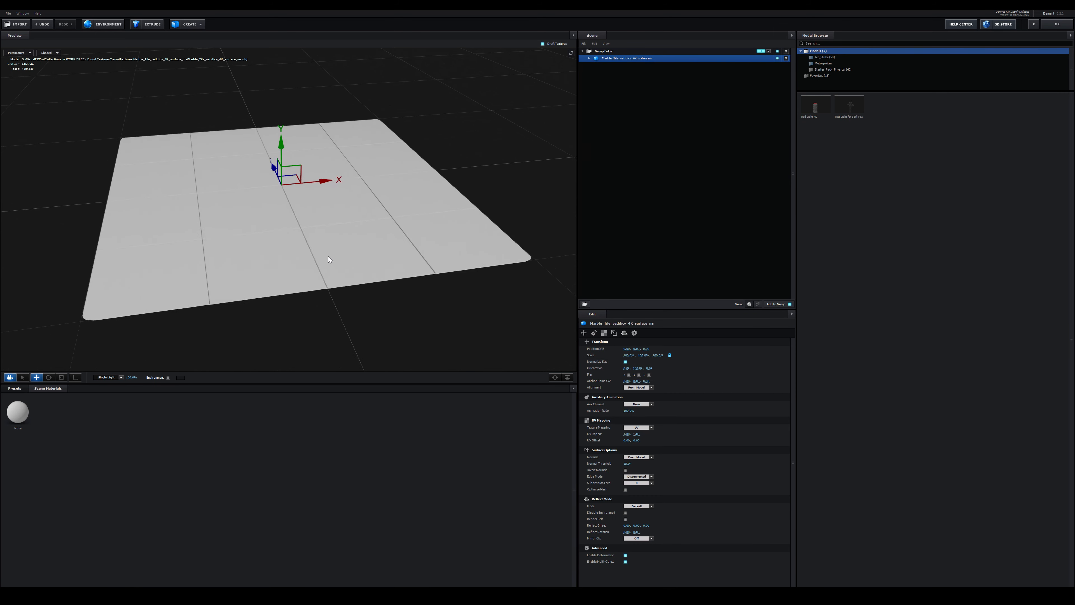
{"action": "left_click_drag", "start_coordinate": [329, 256], "coordinate": [304, 221]}
{"action": "scroll", "coordinate": [313, 247], "scroll_direction": "down", "scroll_amount": 1}
{"action": "scroll", "coordinate": [325, 252], "scroll_direction": "up", "scroll_amount": 3}
{"action": "scroll", "coordinate": [301, 219], "scroll_direction": "down", "scroll_amount": 3}
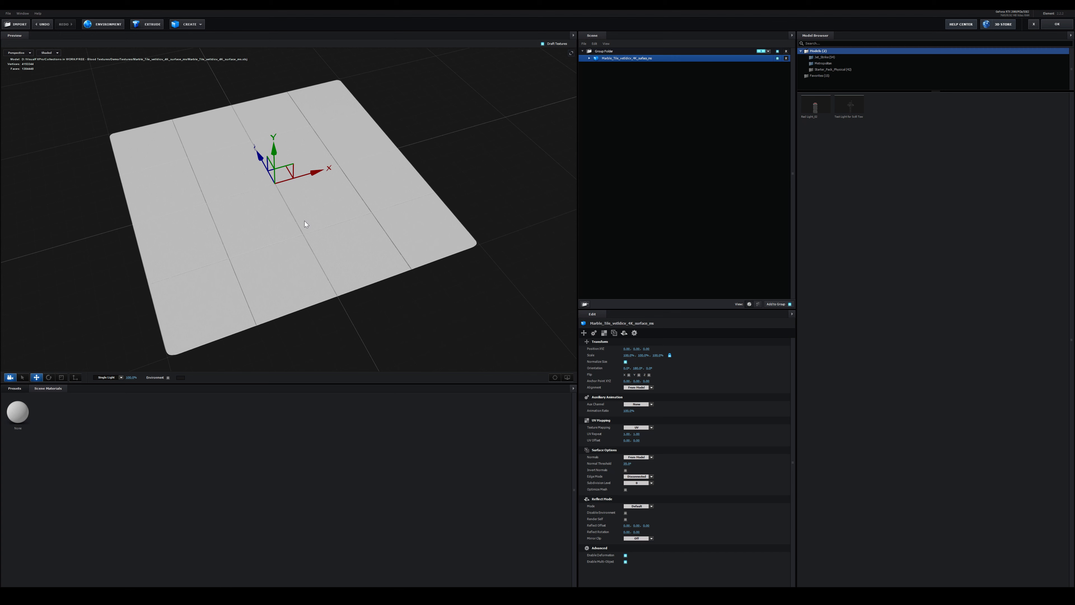
Load the albedo image as the tile material's diffuse texture and fill its glossiness, normal bump and occlusion channels with the matching maps
{"action": "double_click", "coordinate": [608, 58]}
{"action": "left_click", "coordinate": [610, 65]}
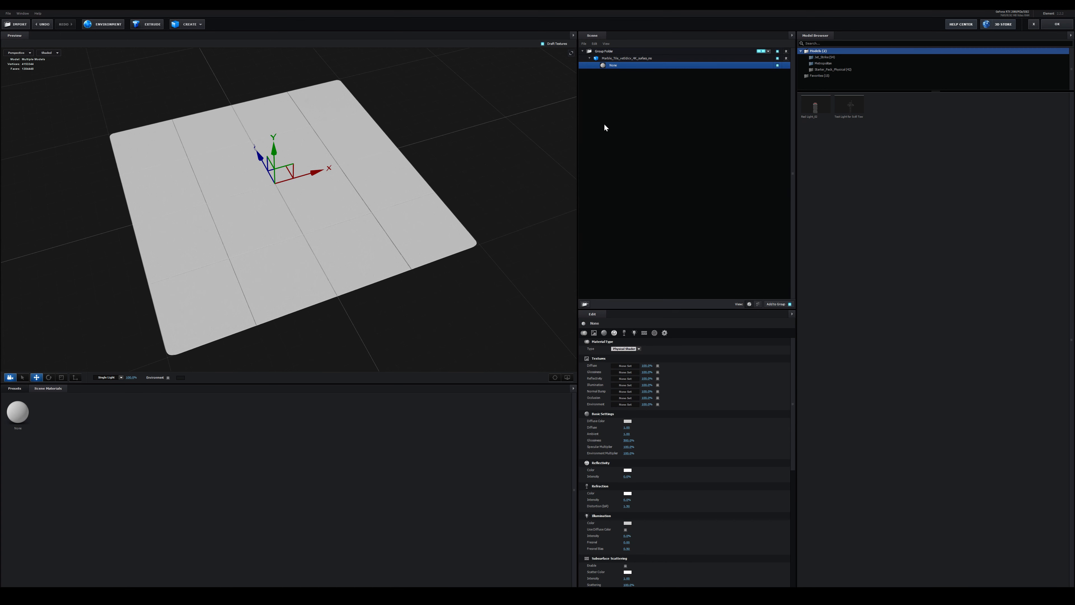
{"action": "left_click", "coordinate": [626, 366]}
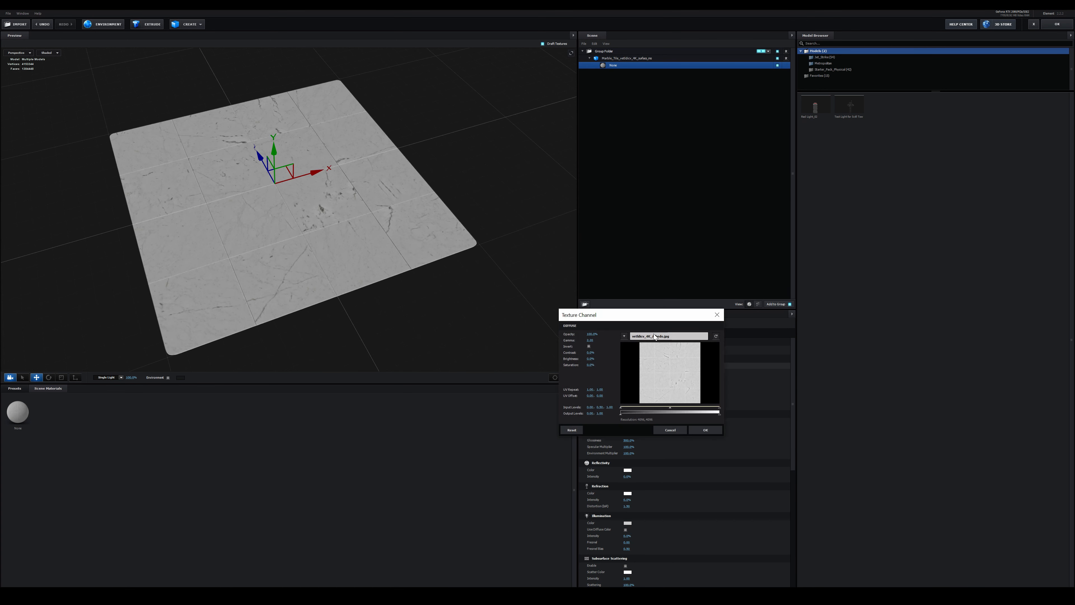
{"action": "left_click", "coordinate": [705, 430]}
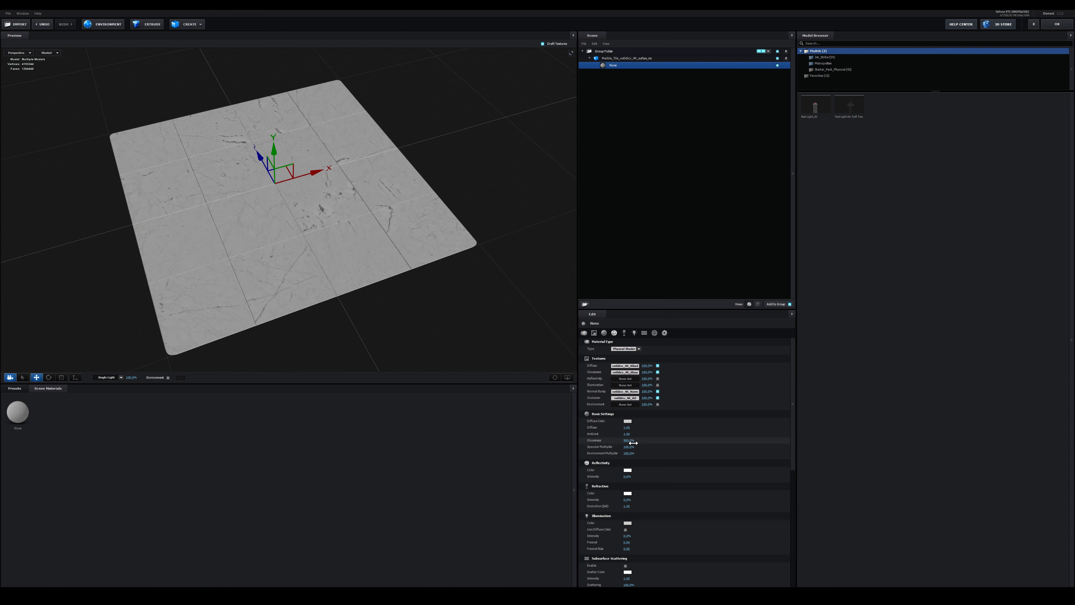
Set the tile material's glossiness to 100% and accept the Element scene
{"action": "left_click", "coordinate": [632, 443]}
{"action": "type", "text": "100"}
{"action": "key", "text": "Return"}
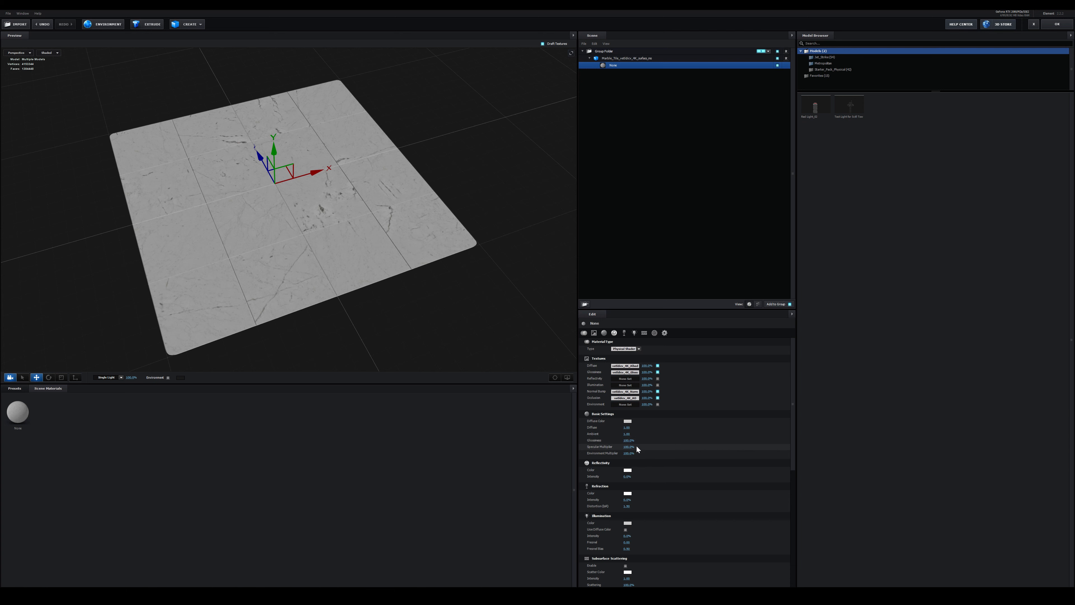
{"action": "scroll", "coordinate": [459, 160], "scroll_direction": "up", "scroll_amount": 1}
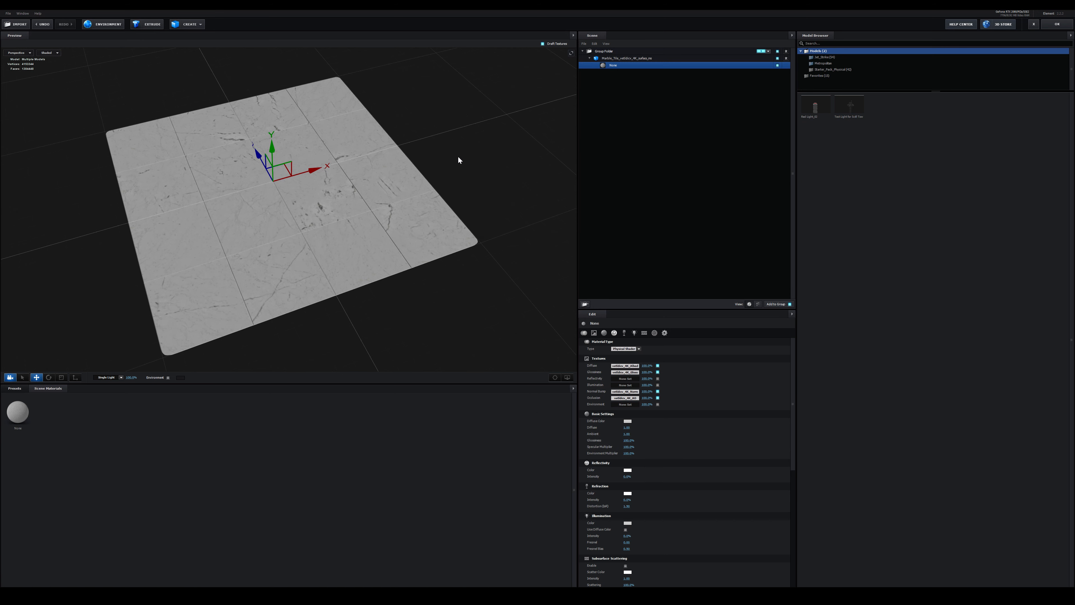
{"action": "left_click", "coordinate": [1060, 25]}
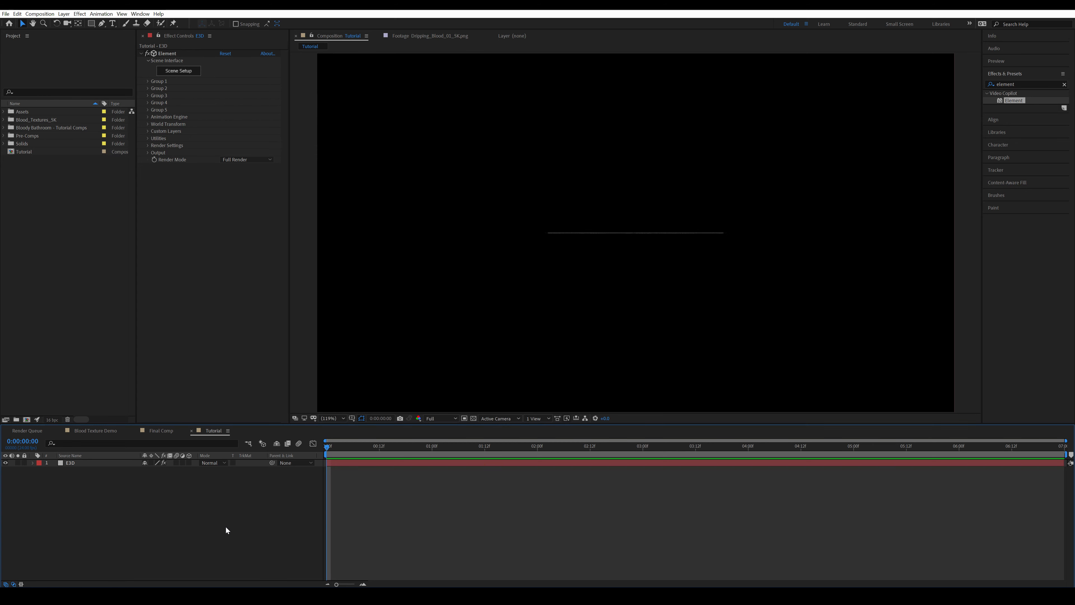
Add a two-node camera with the 35mm preset to the Tutorial composition
{"action": "key", "text": "ctrl+alt+shift+c"}
{"action": "left_click", "coordinate": [64, 13]}
{"action": "mouse_move", "coordinate": [140, 23]}
{"action": "left_click", "coordinate": [223, 50]}
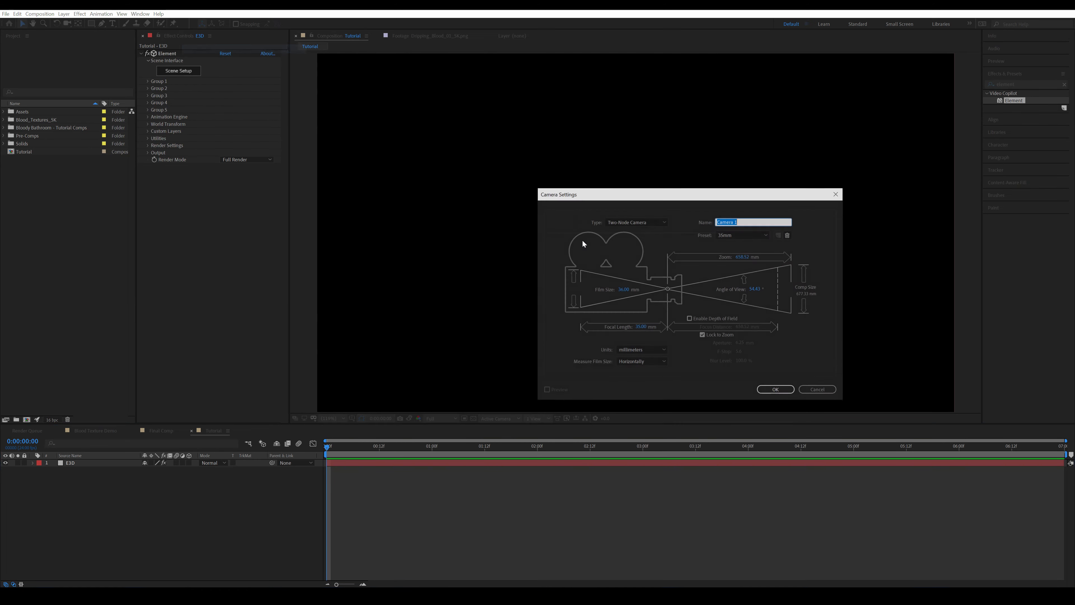
{"action": "left_click", "coordinate": [637, 222]}
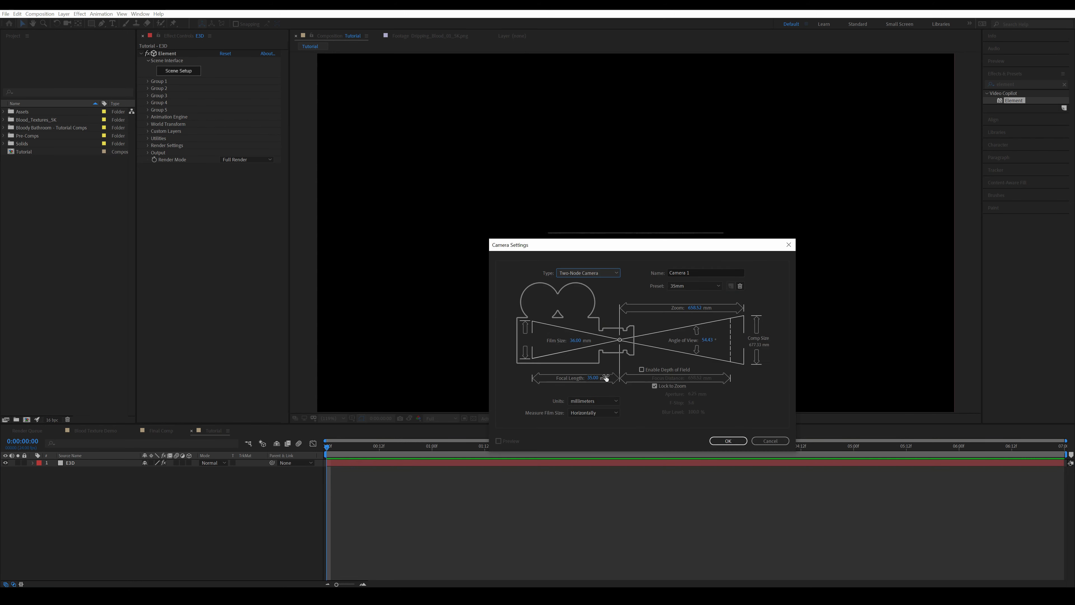
{"action": "key", "text": "Return"}
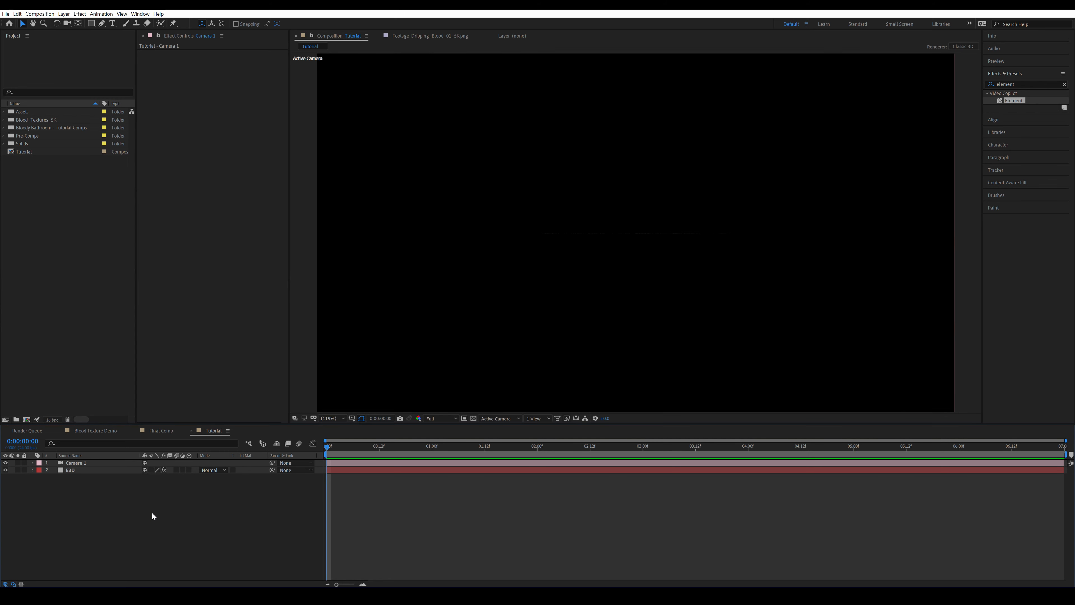
Add a null object, make it a 3D layer and select the camera layer for parenting
{"action": "key", "text": "ctrl+alt+shift+y"}
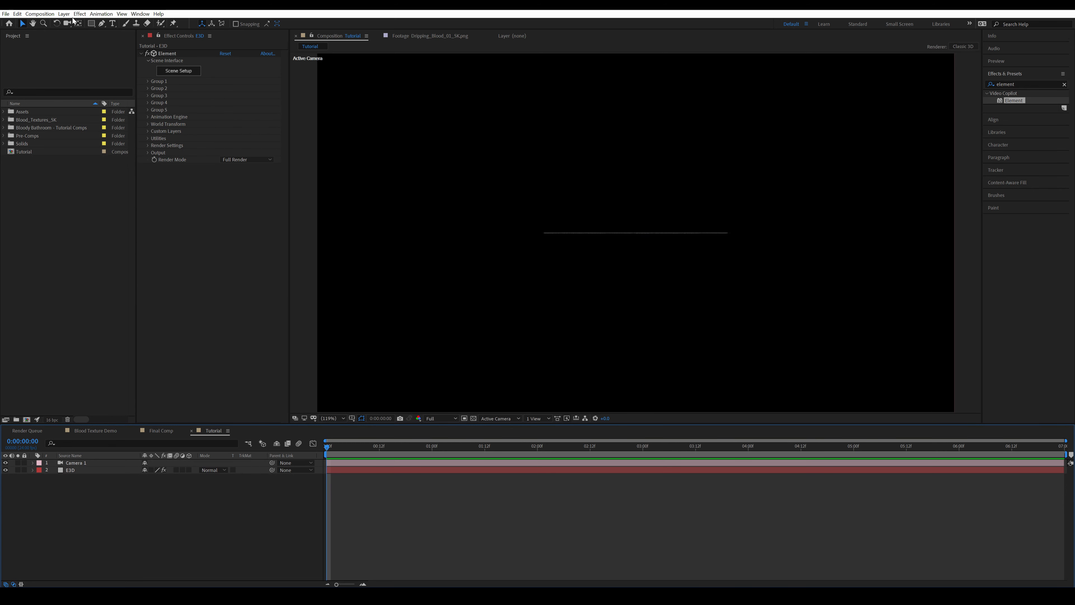
{"action": "left_click", "coordinate": [63, 13]}
{"action": "mouse_move", "coordinate": [84, 23]}
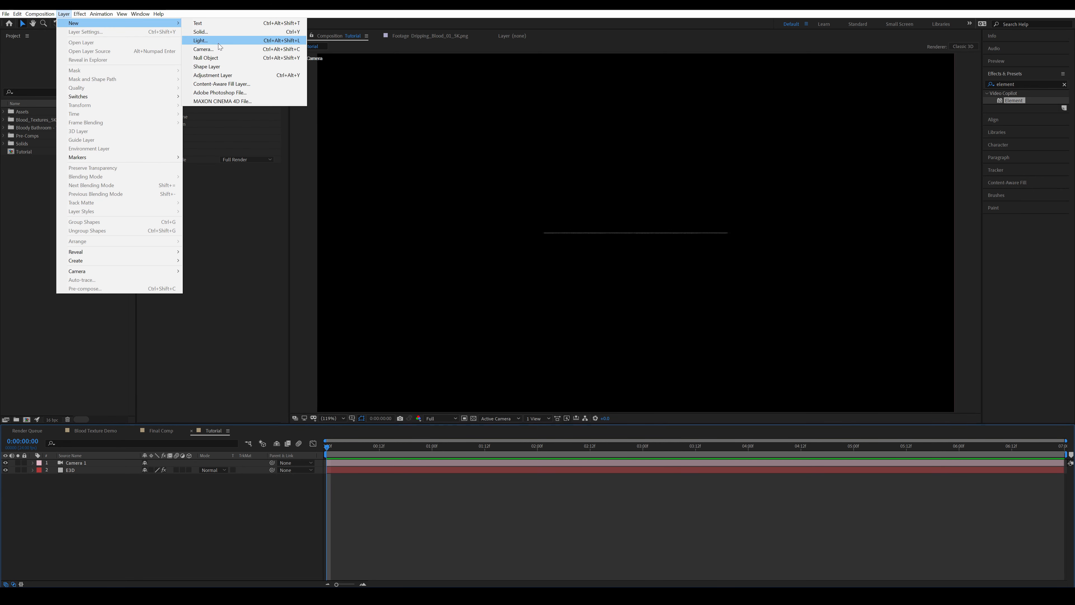
{"action": "left_click", "coordinate": [224, 58]}
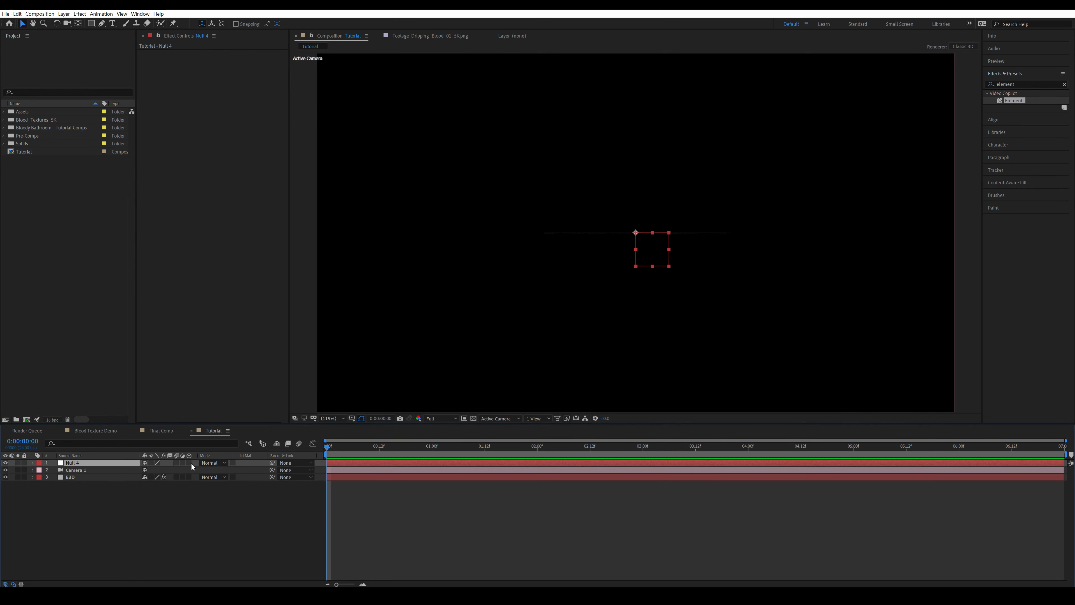
{"action": "left_click", "coordinate": [84, 471]}
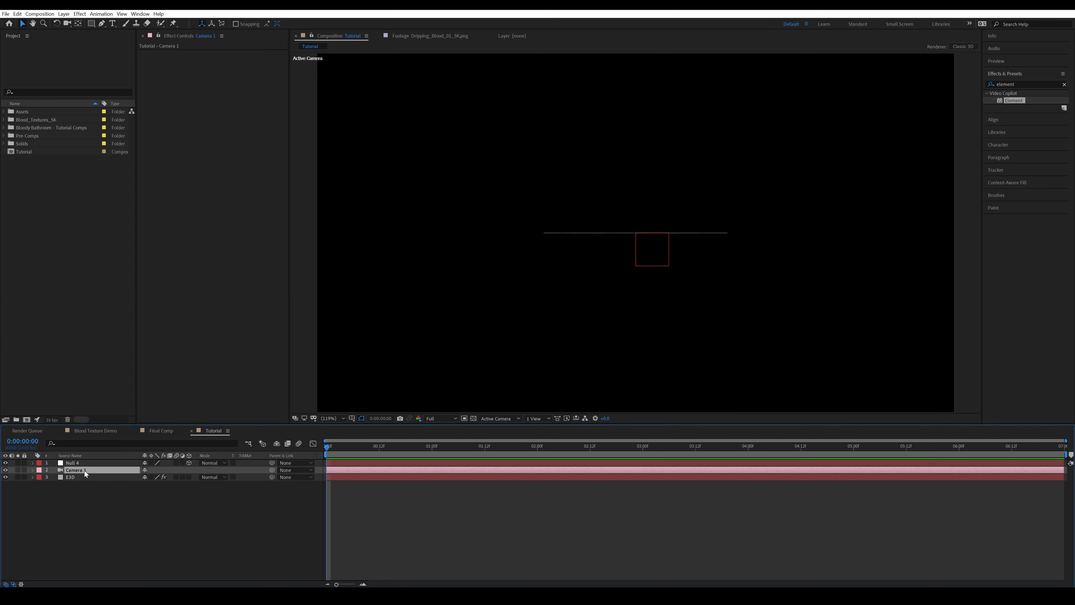
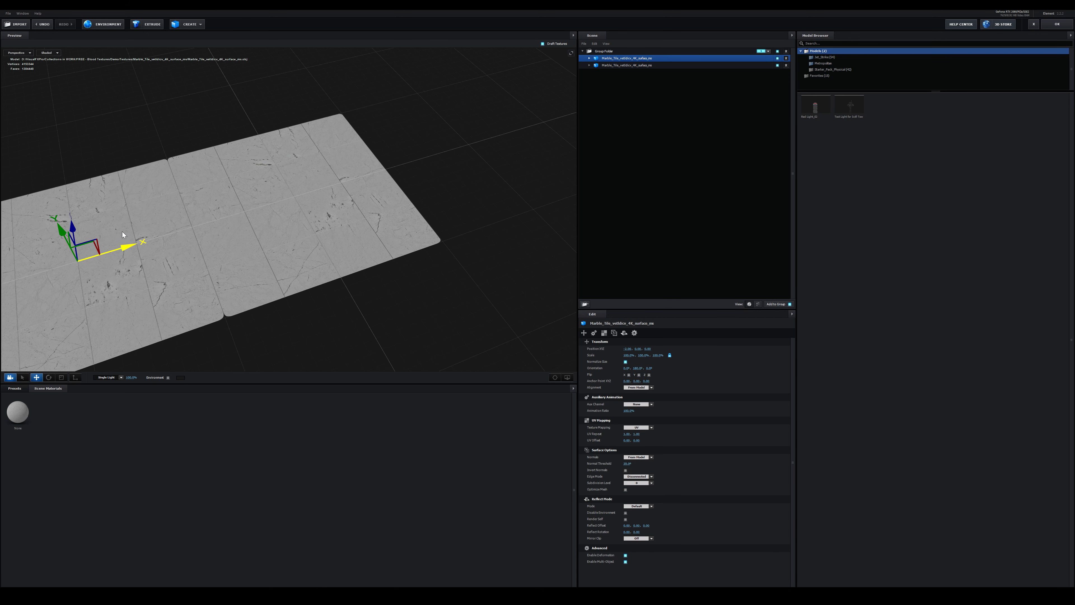
Duplicate the second marble tile model, shift the copy along X to extend the floor row, and accept the scene
{"action": "scroll", "coordinate": [214, 232], "scroll_direction": "down", "scroll_amount": 3}
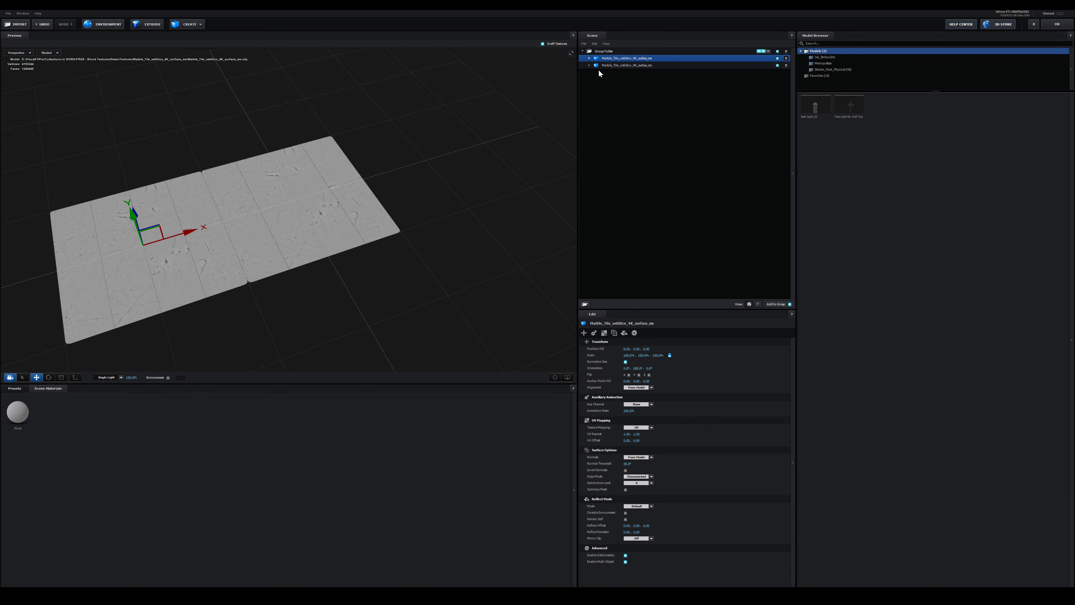
{"action": "left_click", "coordinate": [609, 65]}
{"action": "key", "text": "ctrl+d"}
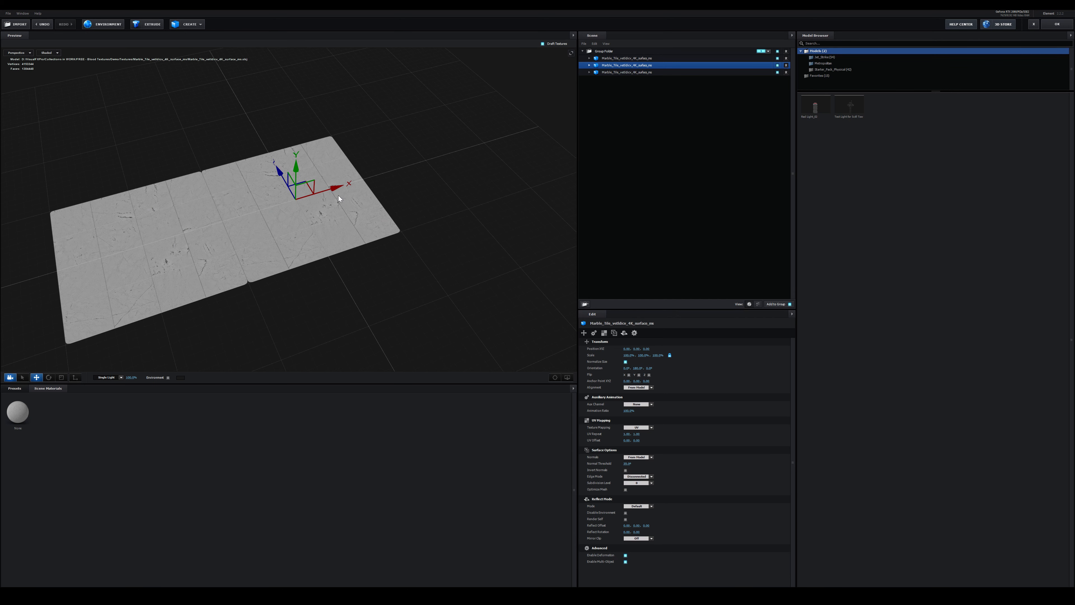
{"action": "left_click_drag", "start_coordinate": [326, 193], "coordinate": [457, 155]}
{"action": "left_click", "coordinate": [1057, 24]}
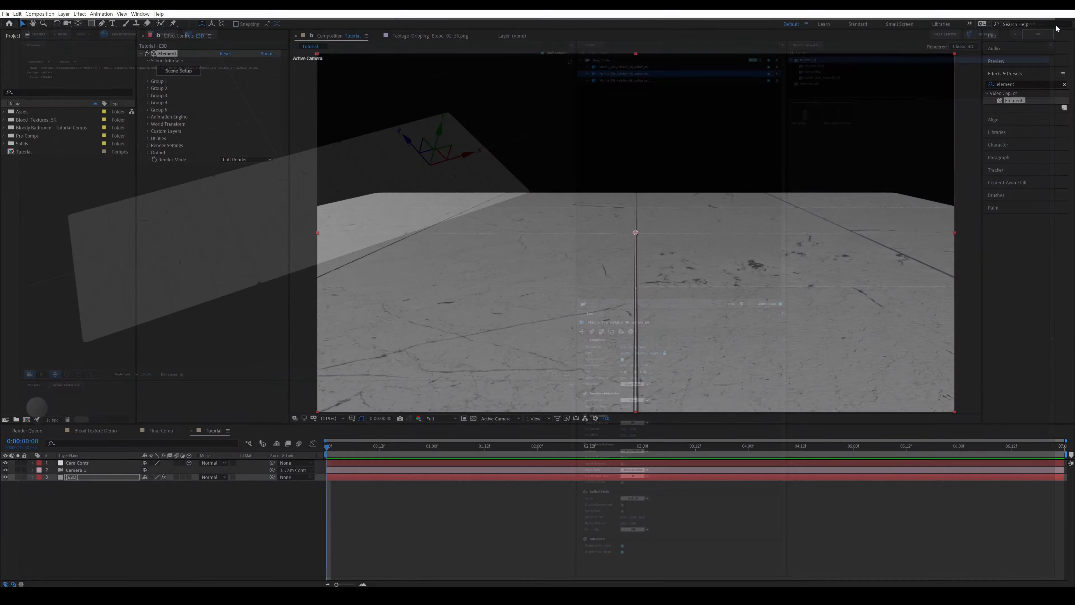
{"action": "left_click", "coordinate": [519, 484]}
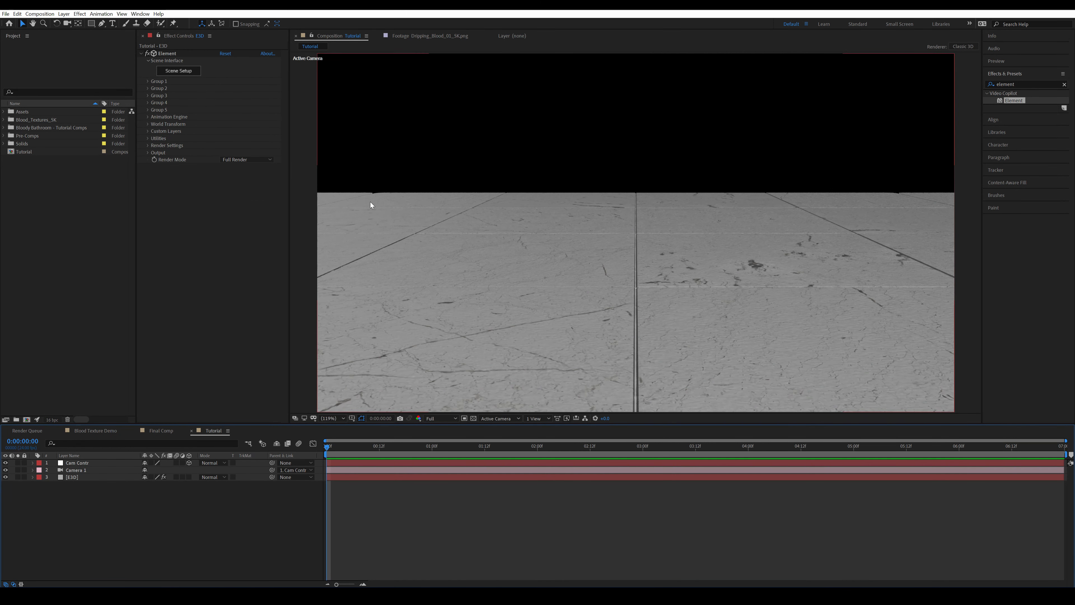
Load Basic_2K_14 as the Element scene's environment texture and accept it
{"action": "left_click", "coordinate": [186, 72]}
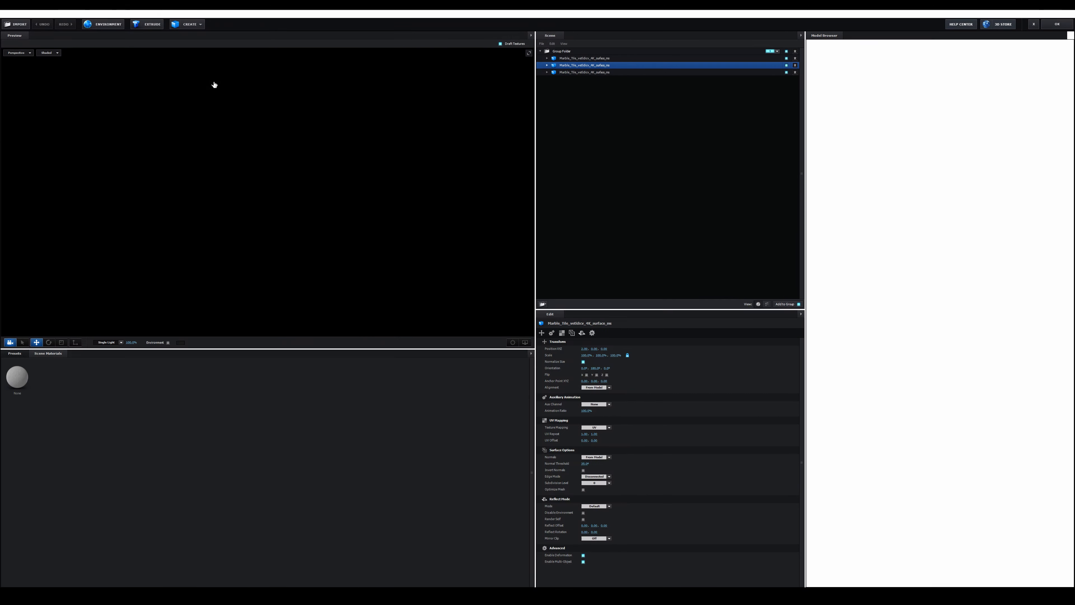
{"action": "left_click", "coordinate": [102, 24]}
{"action": "scroll", "coordinate": [685, 381], "scroll_direction": "down", "scroll_amount": 5}
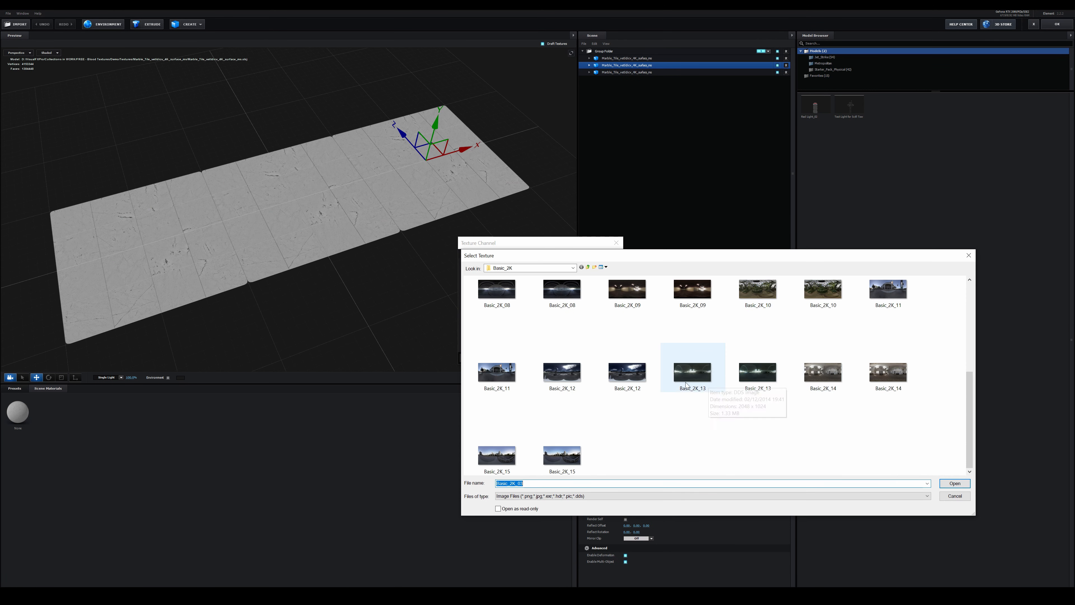
{"action": "double_click", "coordinate": [822, 371]}
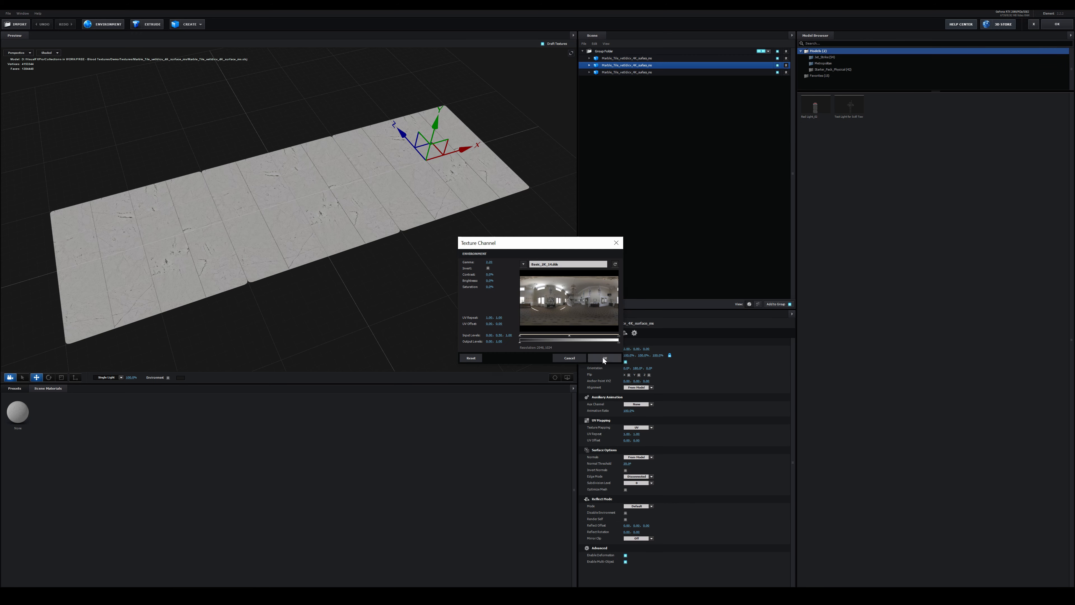
{"action": "left_click", "coordinate": [603, 358]}
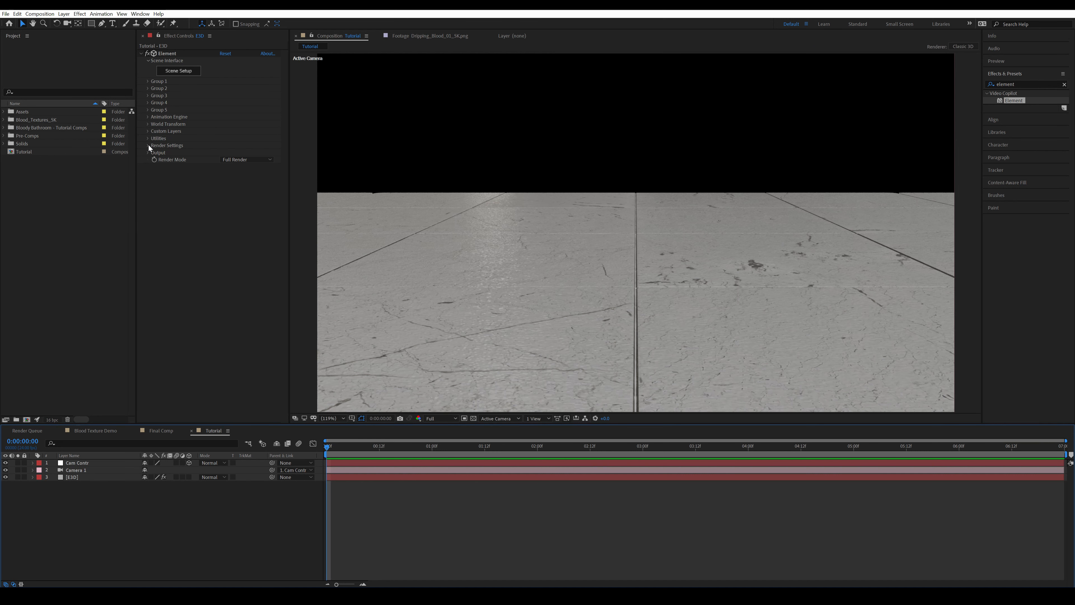
Show the physical environment in the background and rotate it to about 24° on the Y axis
{"action": "left_click", "coordinate": [148, 145]}
{"action": "left_click", "coordinate": [154, 153]}
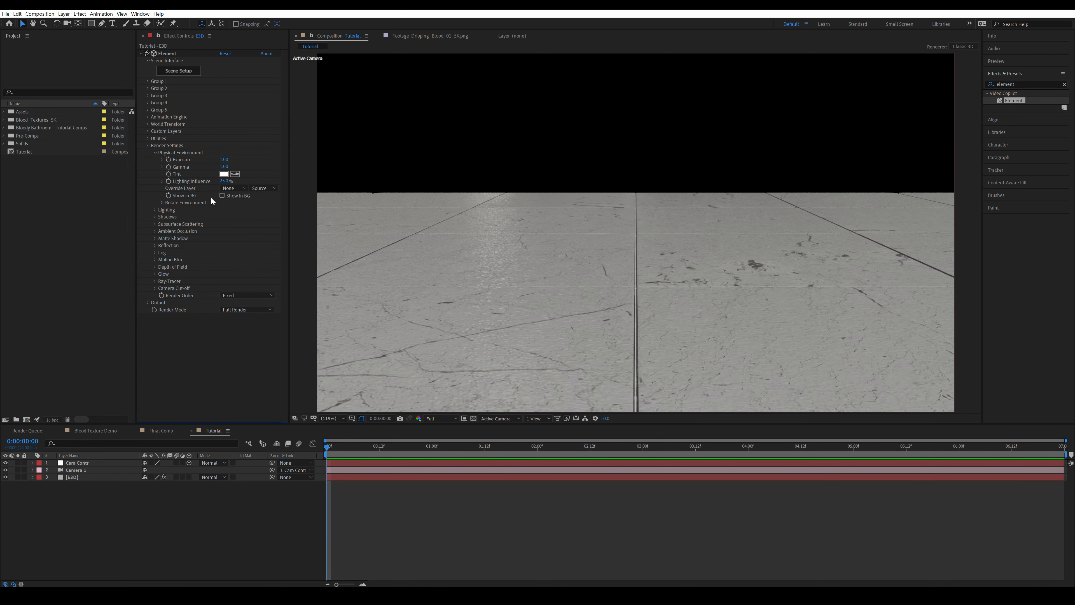
{"action": "left_click", "coordinate": [221, 195]}
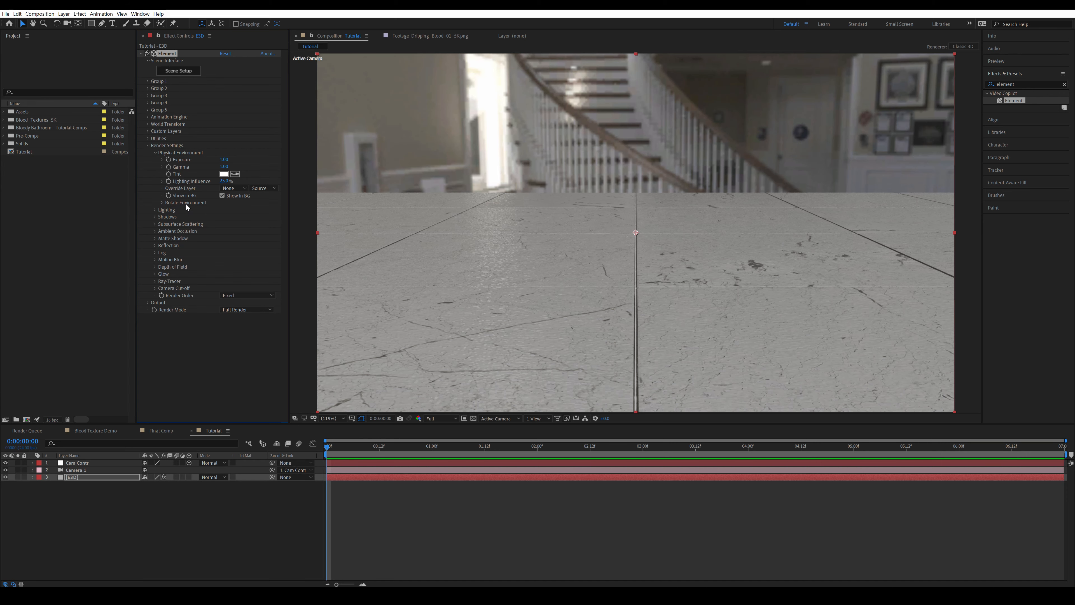
{"action": "left_click", "coordinate": [162, 202]}
{"action": "left_click_drag", "start_coordinate": [229, 217], "coordinate": [245, 217]}
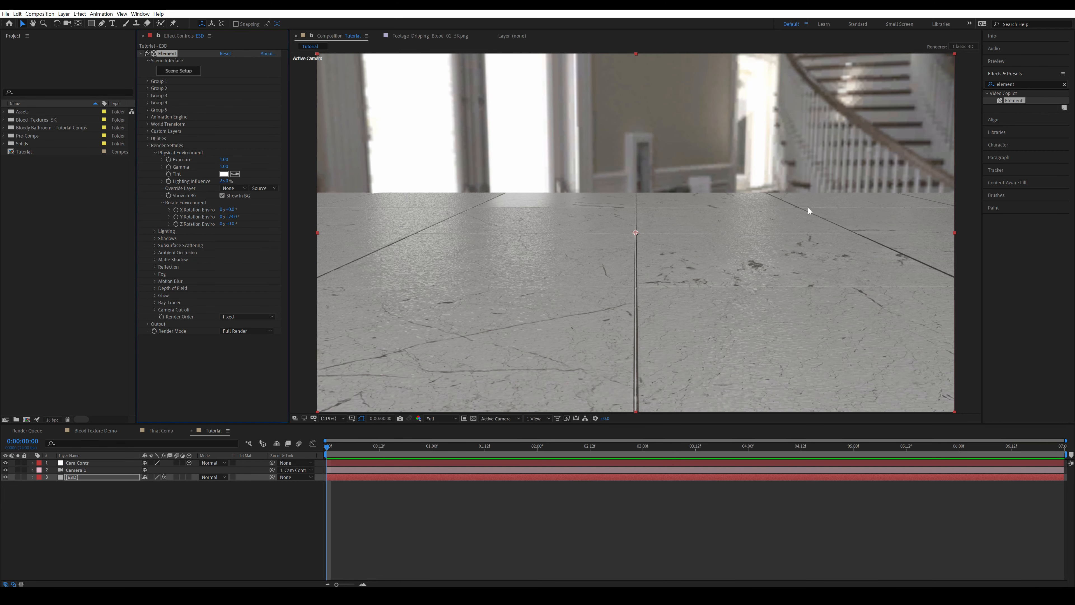
{"action": "left_click", "coordinate": [225, 523]}
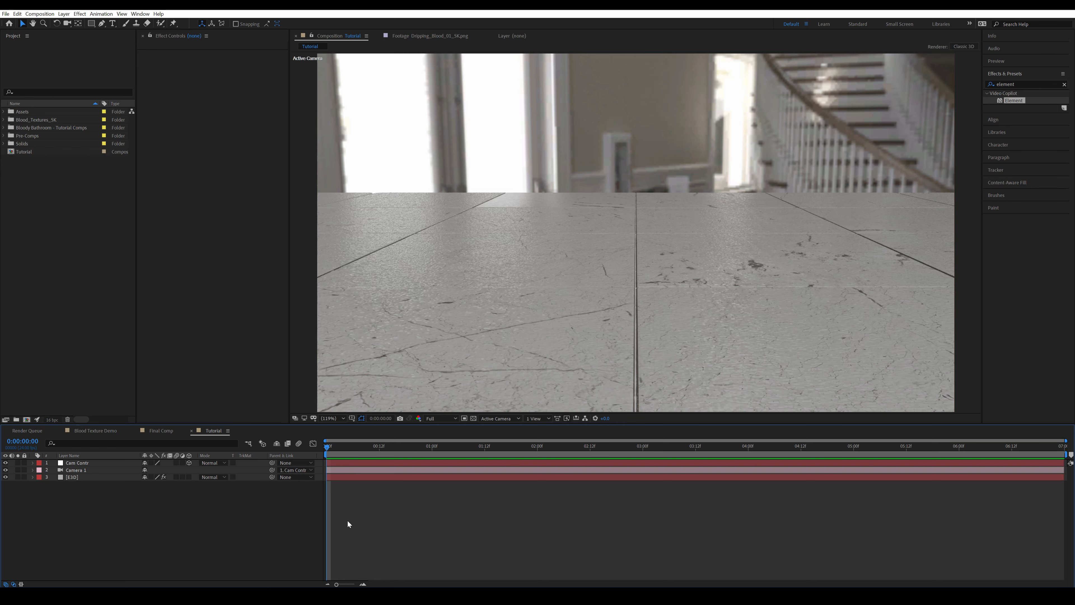
{"action": "left_click_drag", "start_coordinate": [372, 498], "coordinate": [280, 532]}
Reopen the E3D layer's Element scene and import the door animation model
{"action": "left_click", "coordinate": [76, 478]}
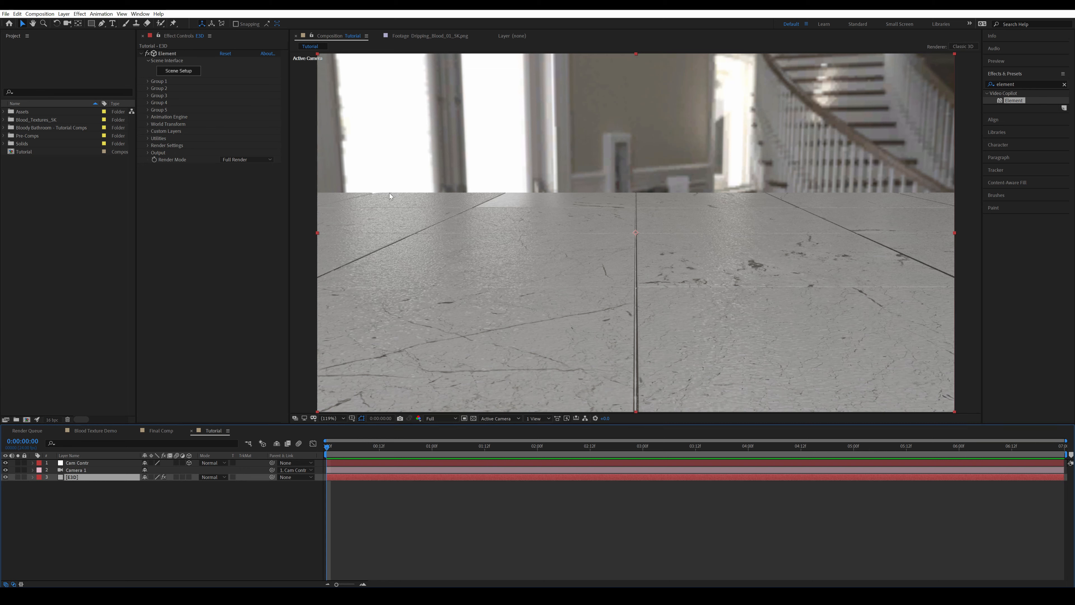
{"action": "left_click_drag", "start_coordinate": [290, 509], "coordinate": [373, 542]}
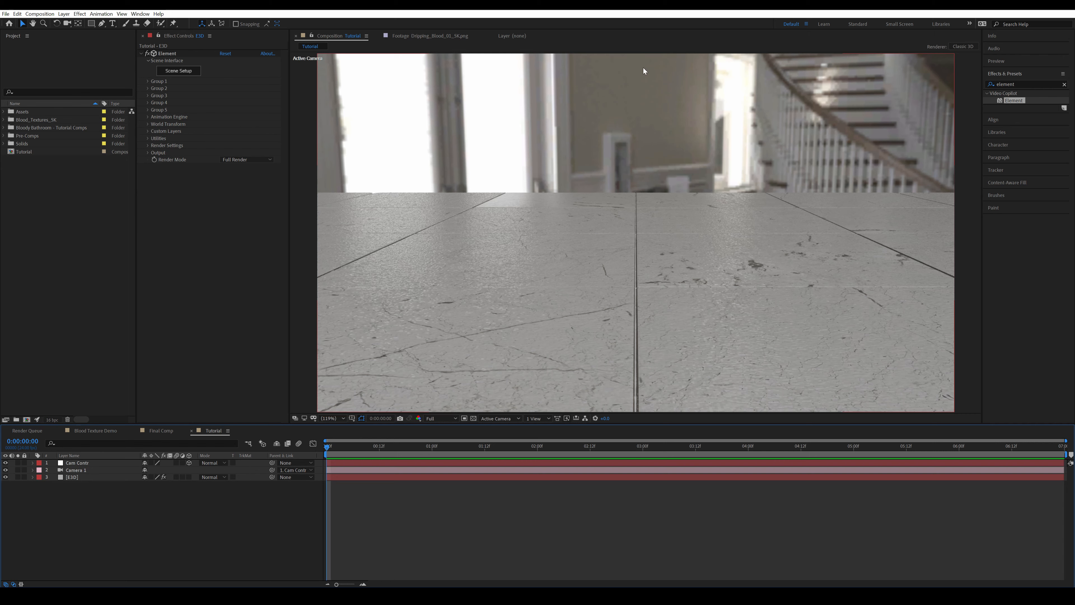
{"action": "left_click", "coordinate": [189, 75]}
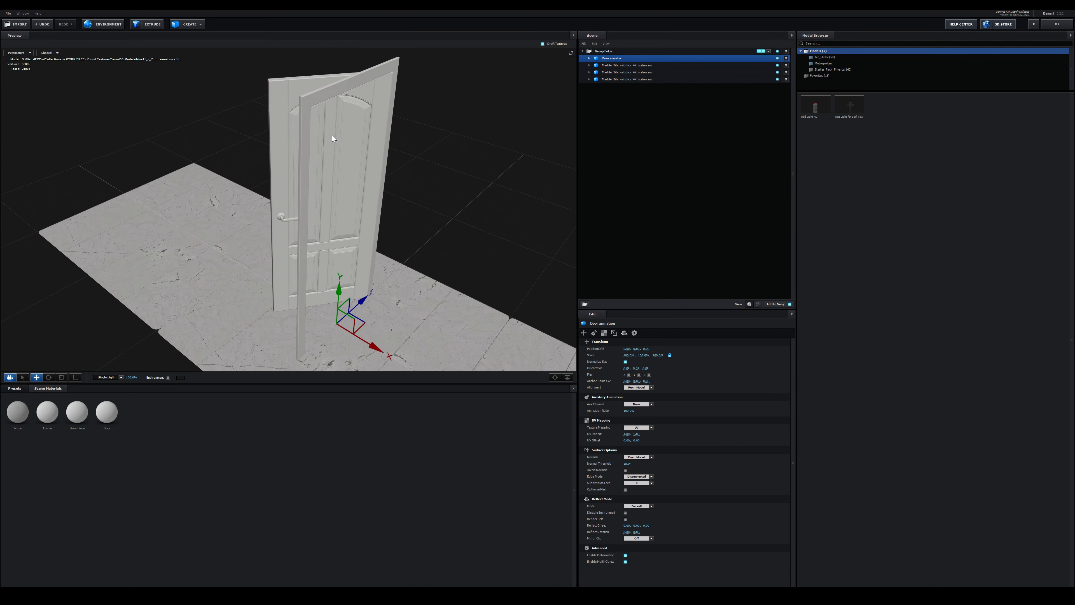
{"action": "left_click_drag", "start_coordinate": [332, 136], "coordinate": [337, 105]}
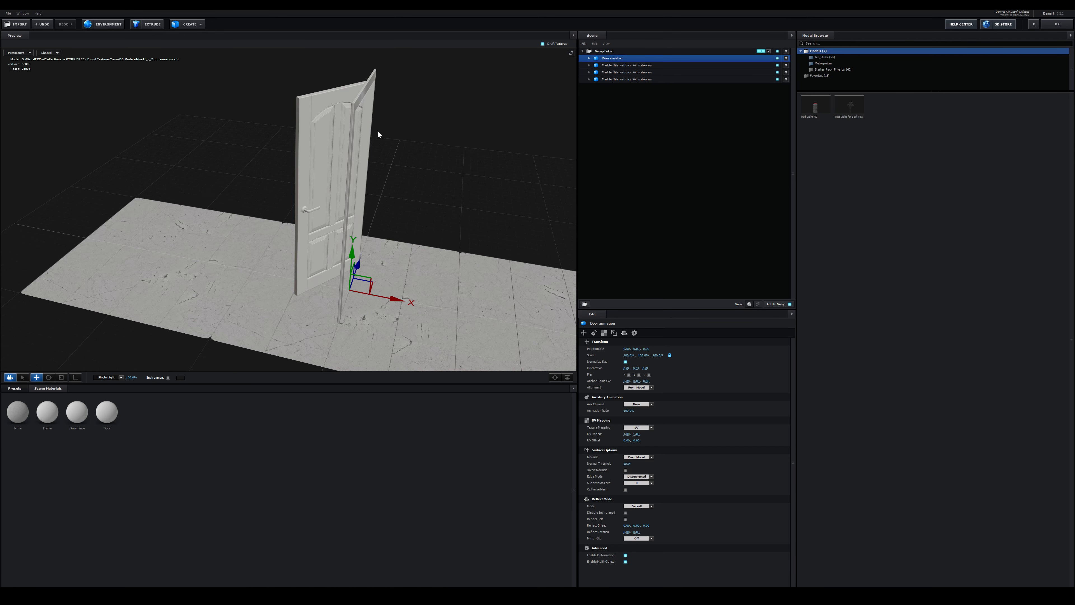
{"action": "left_click_drag", "start_coordinate": [378, 134], "coordinate": [207, 86]}
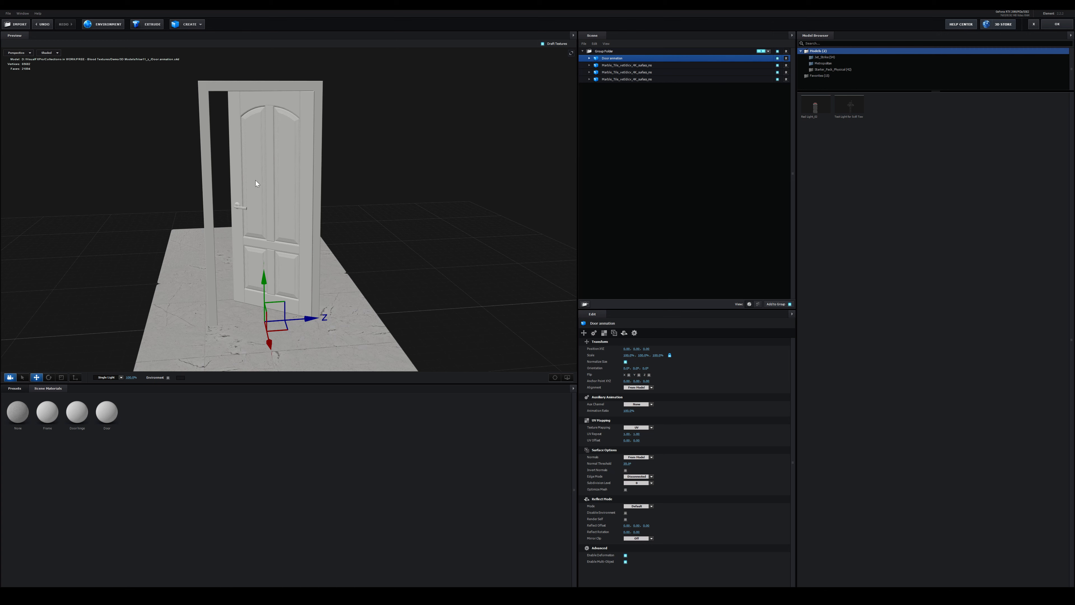
{"action": "mouse_move", "coordinate": [317, 208]}
{"action": "left_mouse_down"}
{"action": "mouse_move", "coordinate": [318, 199]}
{"action": "mouse_move", "coordinate": [316, 224]}
{"action": "mouse_move", "coordinate": [313, 199]}
{"action": "left_mouse_up"}
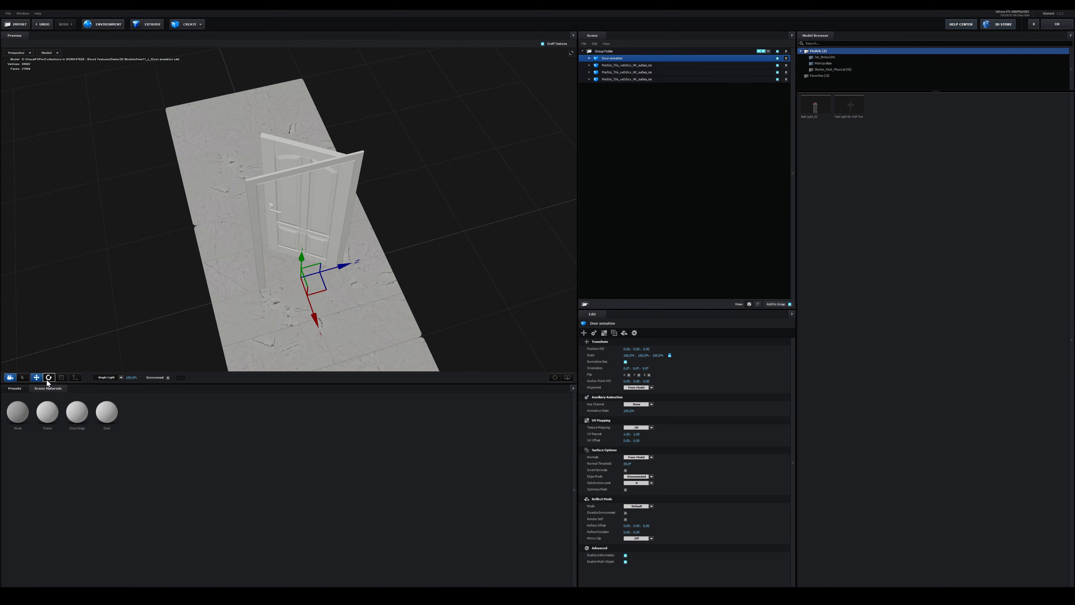
Rotate the door about its vertical axis to run parallel to the floor row and move it to the row's far edge
{"action": "left_click", "coordinate": [48, 378]}
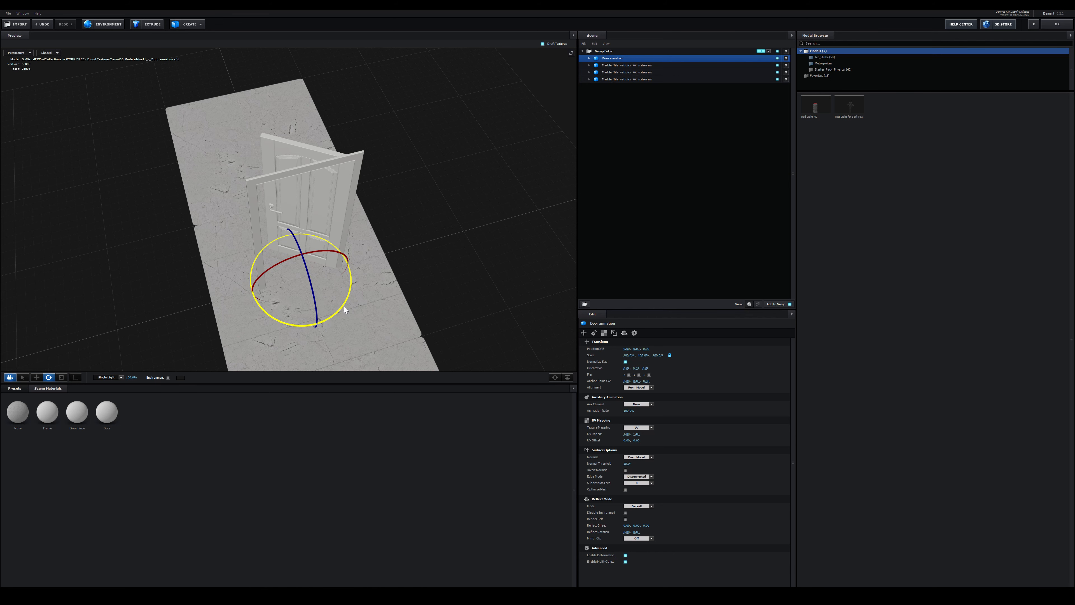
{"action": "key", "text": "ctrl+z"}
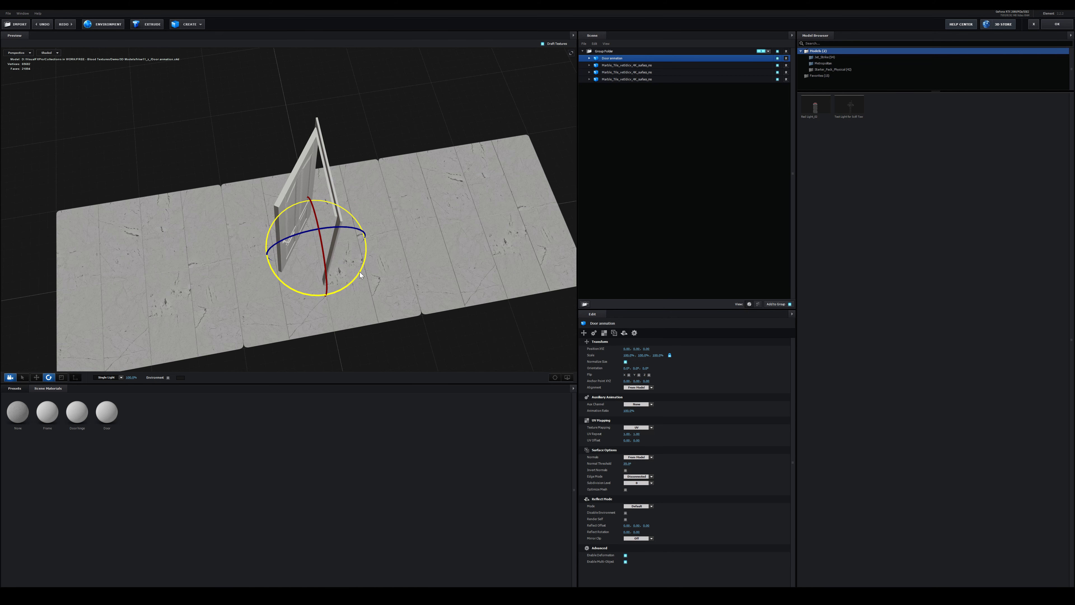
{"action": "key", "text": "ctrl+shift+z"}
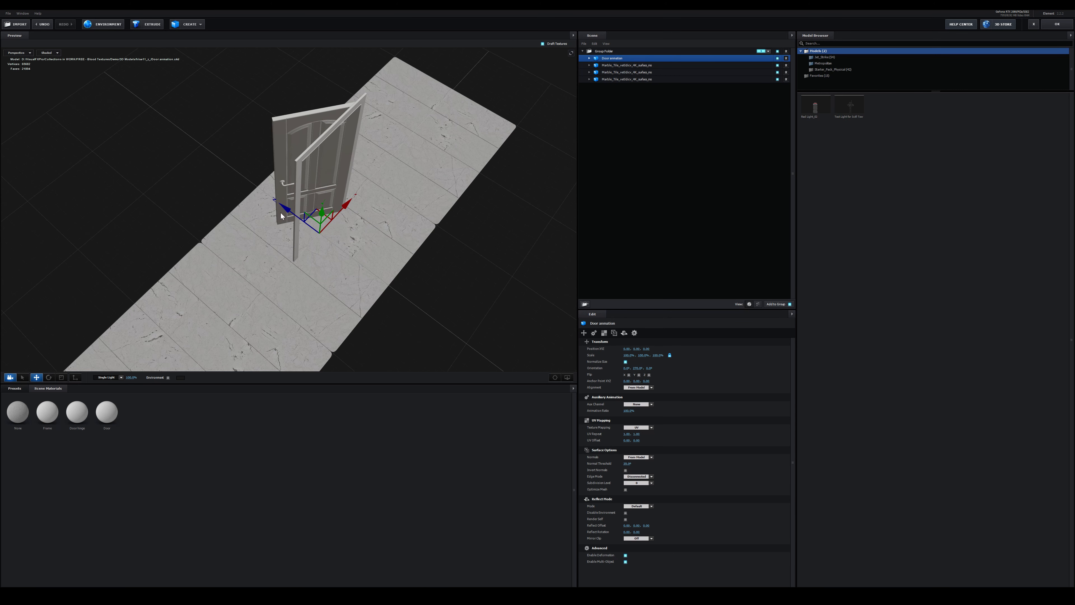
{"action": "left_click_drag", "start_coordinate": [280, 215], "coordinate": [215, 179]}
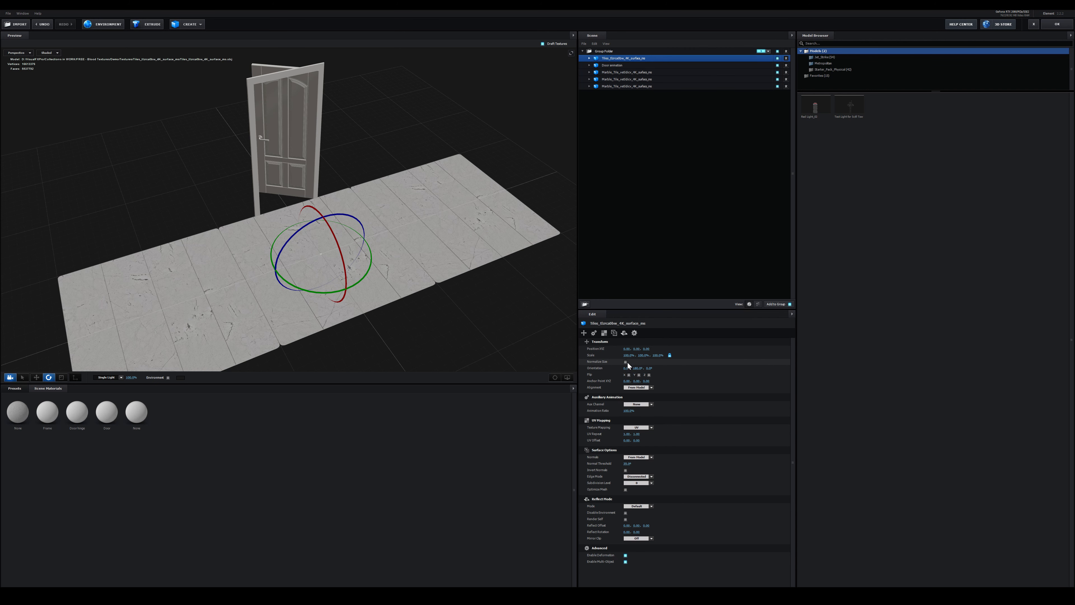
Normalize the imported wall tile model's size, stand it upright and raise it to floor level
{"action": "left_click", "coordinate": [625, 362]}
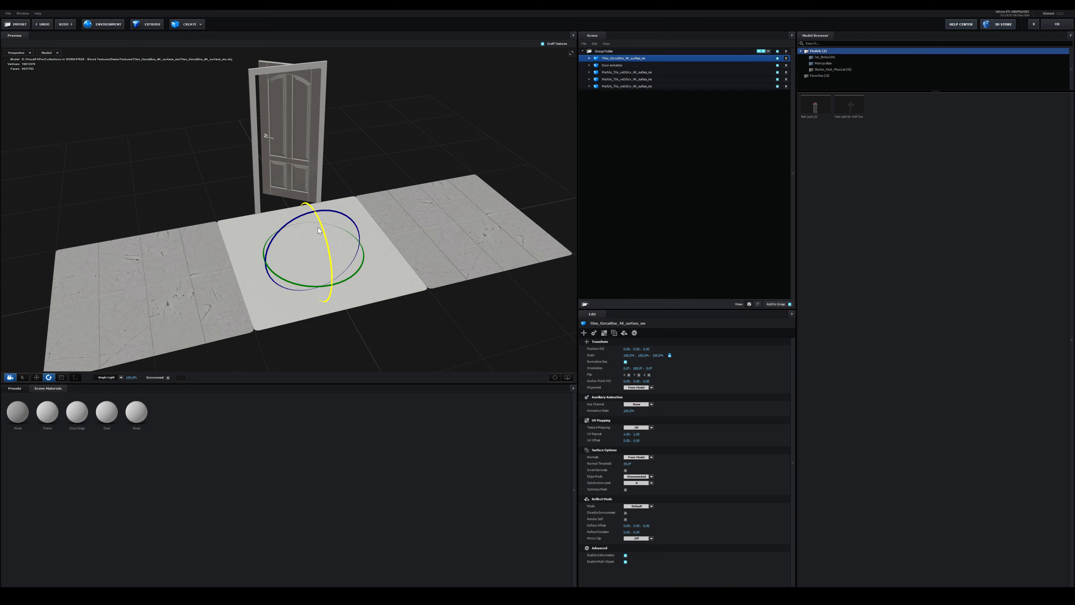
{"action": "left_click_drag", "start_coordinate": [334, 274], "coordinate": [334, 343]}
{"action": "key", "text": "w"}
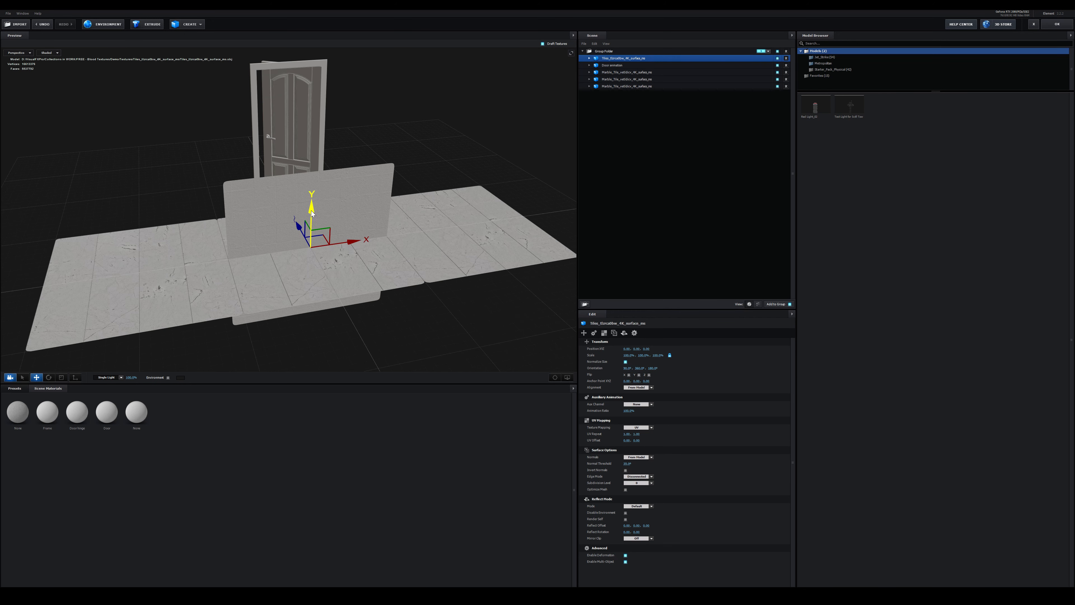
{"action": "left_click_drag", "start_coordinate": [311, 209], "coordinate": [312, 143]}
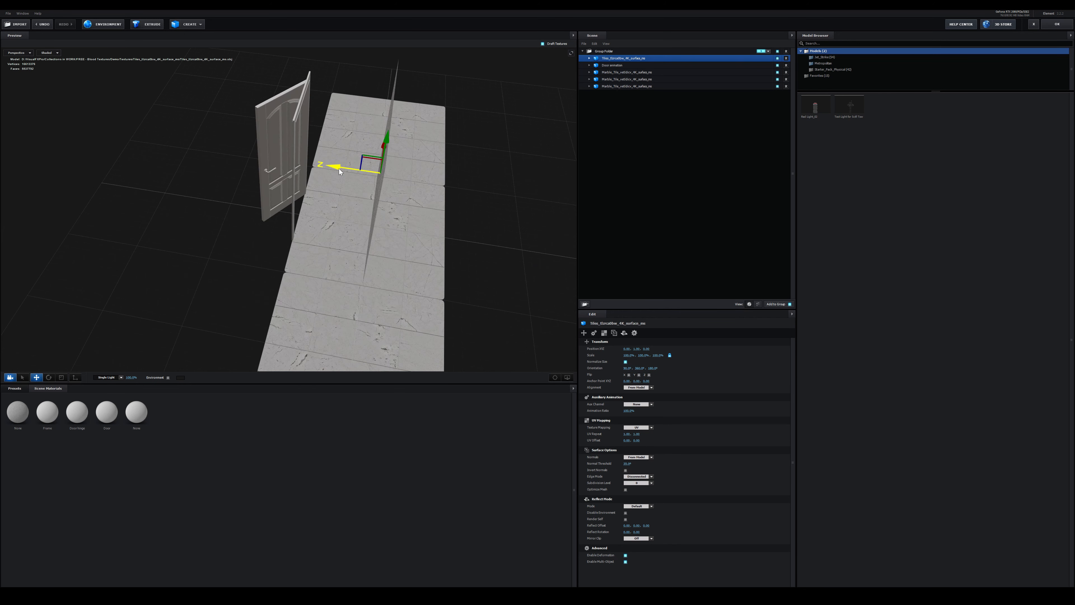
Place the upright tile wall against the door frame's handle side and a duplicate of it on the hinge side
{"action": "left_click_drag", "start_coordinate": [328, 169], "coordinate": [249, 157]}
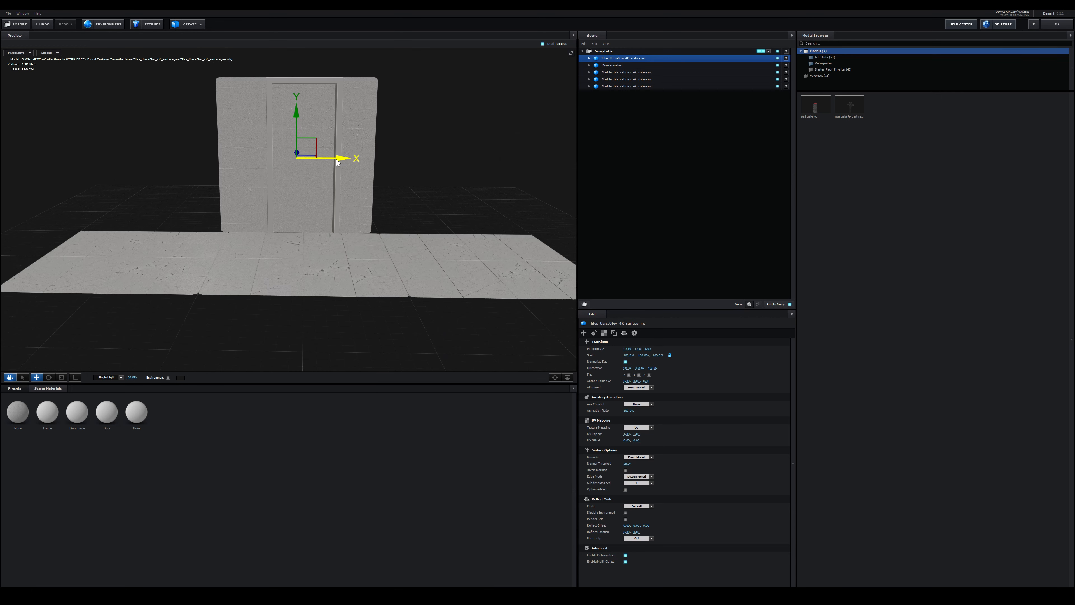
{"action": "left_click_drag", "start_coordinate": [340, 158], "coordinate": [239, 153]}
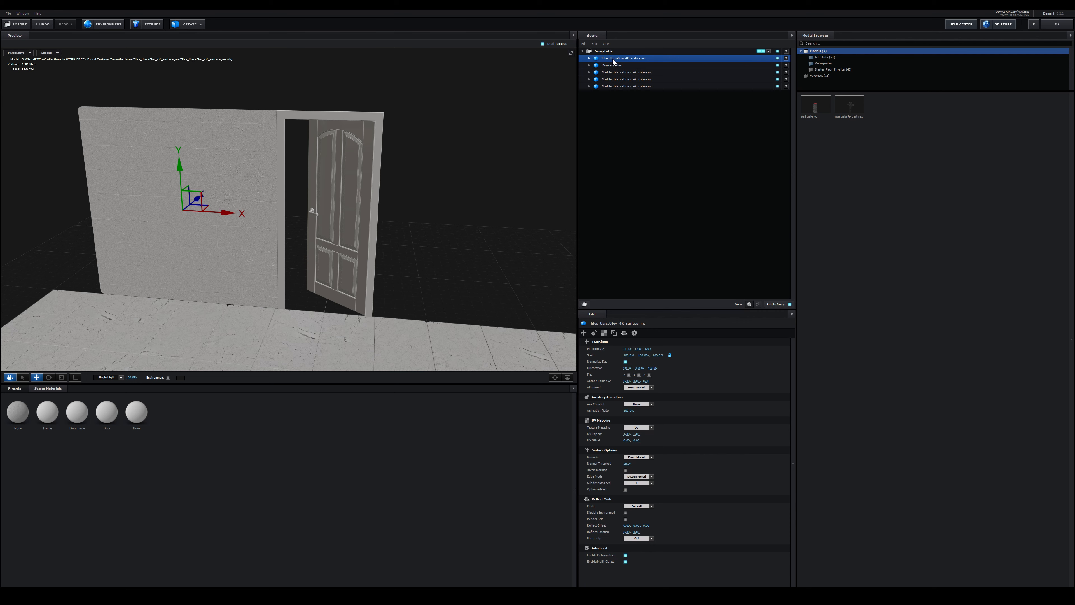
{"action": "key", "text": "ctrl+d"}
{"action": "left_click_drag", "start_coordinate": [283, 233], "coordinate": [539, 259]}
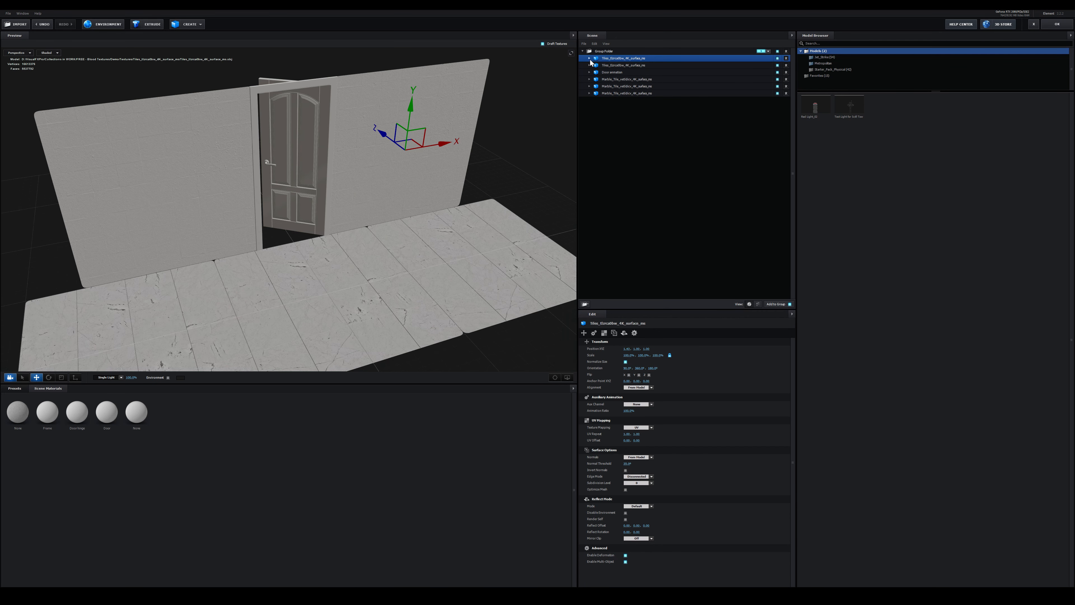
Load the matching textures into the wall tile material's diffuse, glossiness, normal bump and occlusion channels
{"action": "left_click", "coordinate": [589, 58]}
{"action": "left_click", "coordinate": [620, 66]}
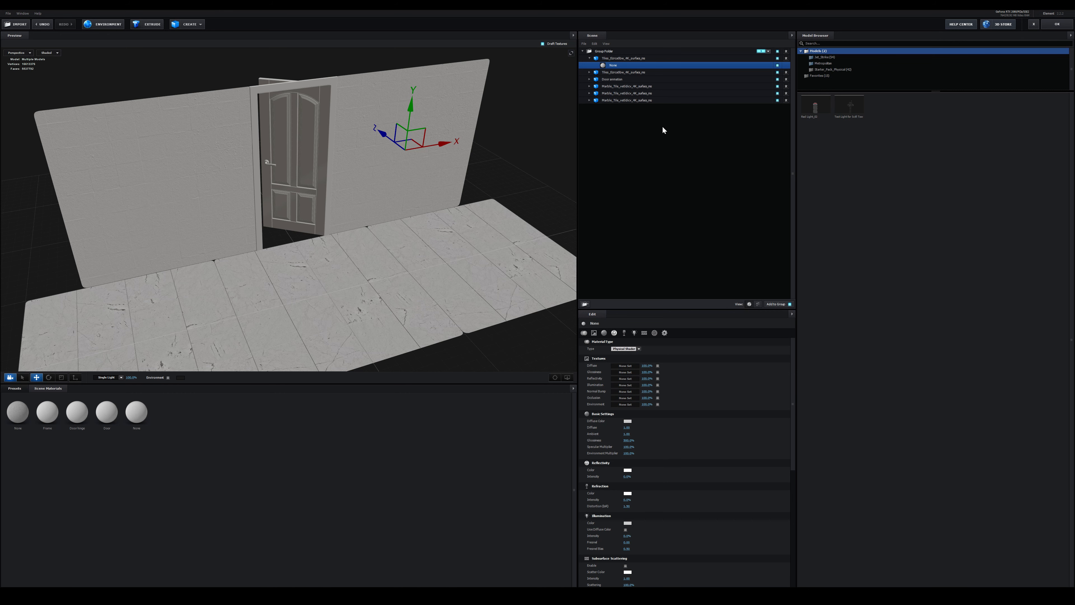
{"action": "left_click_drag", "start_coordinate": [352, 195], "coordinate": [337, 214]}
{"action": "scroll", "coordinate": [334, 199], "scroll_direction": "up", "scroll_amount": 3}
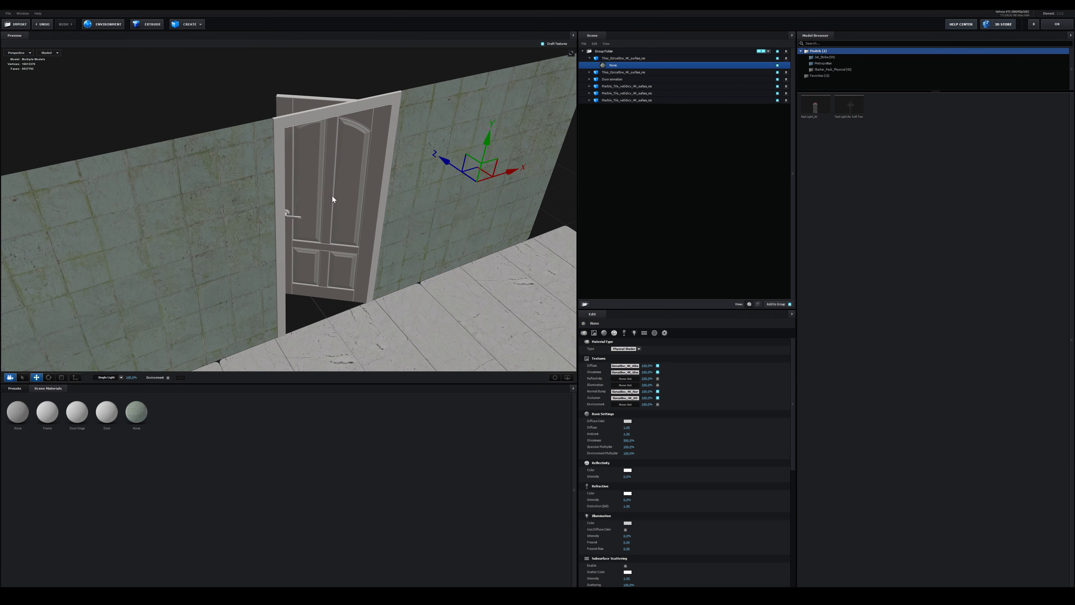
{"action": "scroll", "coordinate": [332, 196], "scroll_direction": "up", "scroll_amount": 2}
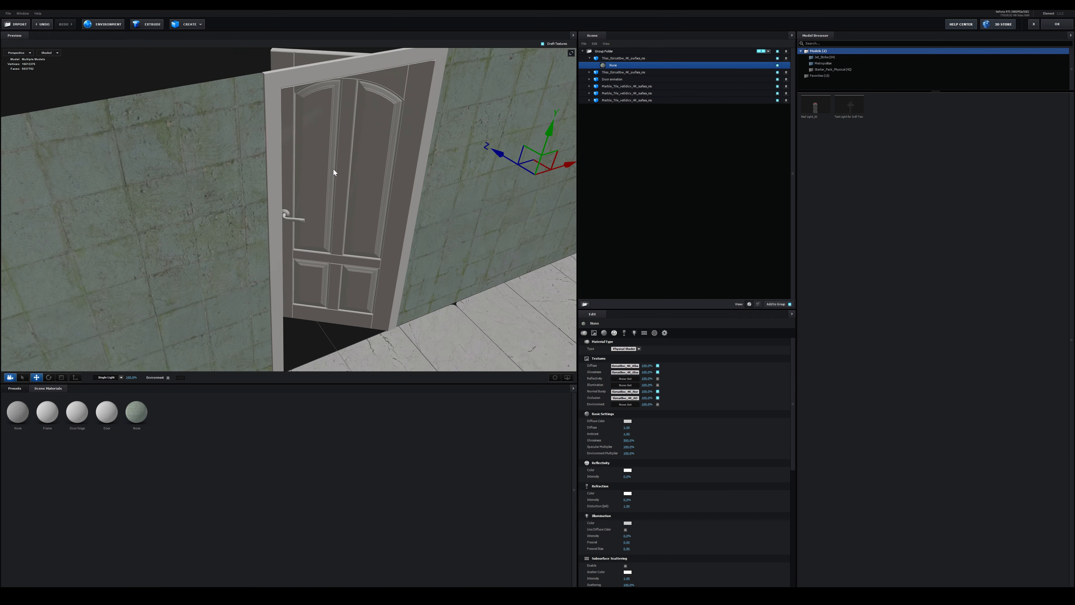
Assign the Gold physical preset to the door's hinge material and the White preset to the door panel's material
{"action": "left_click_drag", "start_coordinate": [333, 169], "coordinate": [299, 116]}
{"action": "left_click", "coordinate": [612, 79]}
{"action": "left_click", "coordinate": [14, 389]}
{"action": "left_click", "coordinate": [21, 408]}
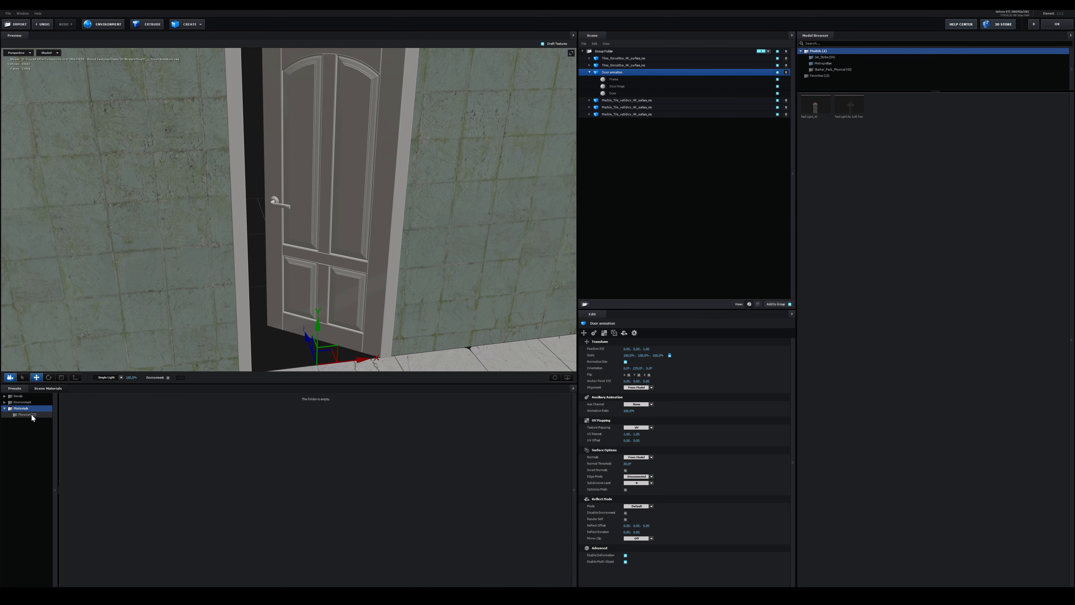
{"action": "left_click", "coordinate": [34, 416]}
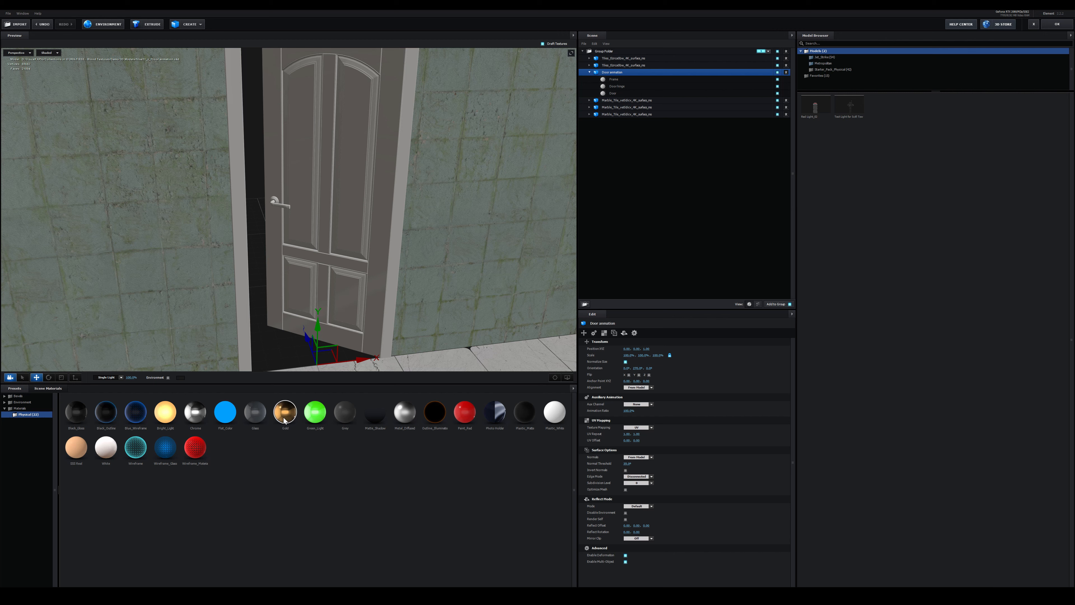
{"action": "left_click", "coordinate": [622, 86]}
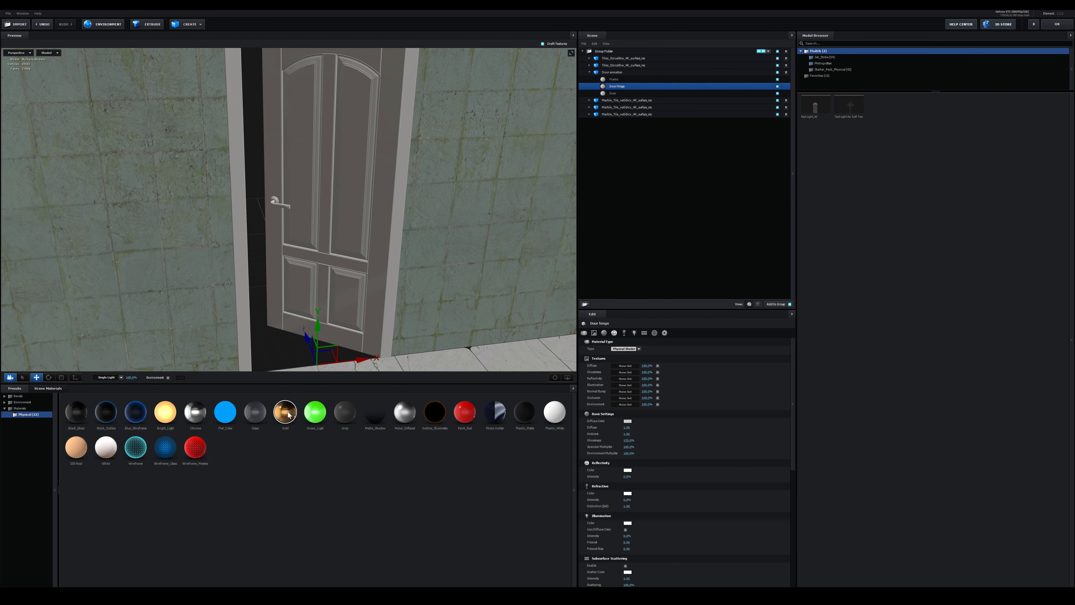
{"action": "left_click_drag", "start_coordinate": [288, 412], "coordinate": [624, 87]}
{"action": "left_click", "coordinate": [612, 94]}
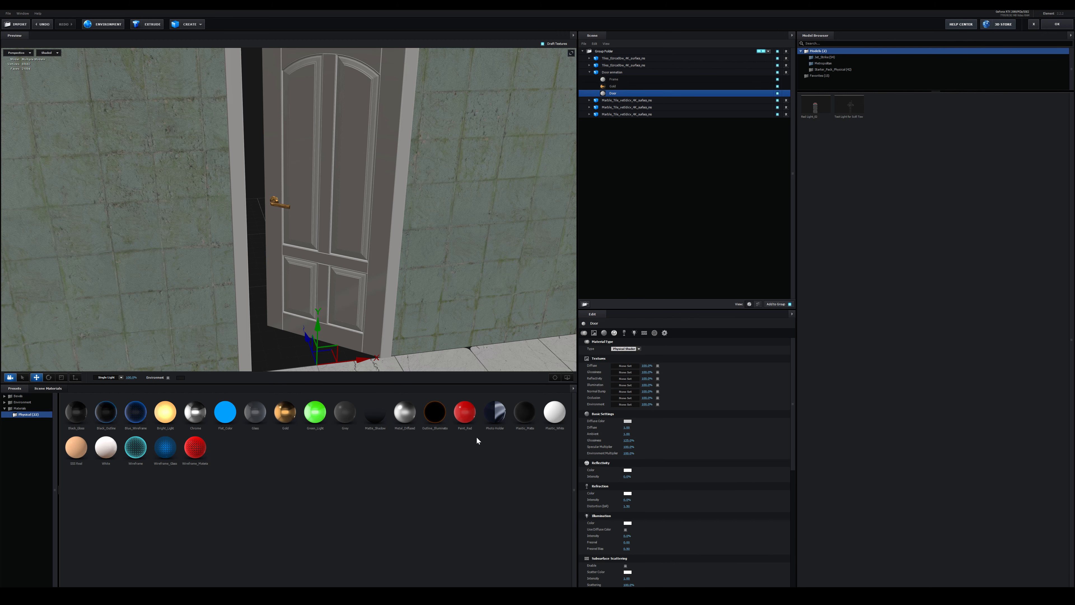
{"action": "left_click_drag", "start_coordinate": [106, 447], "coordinate": [621, 94]}
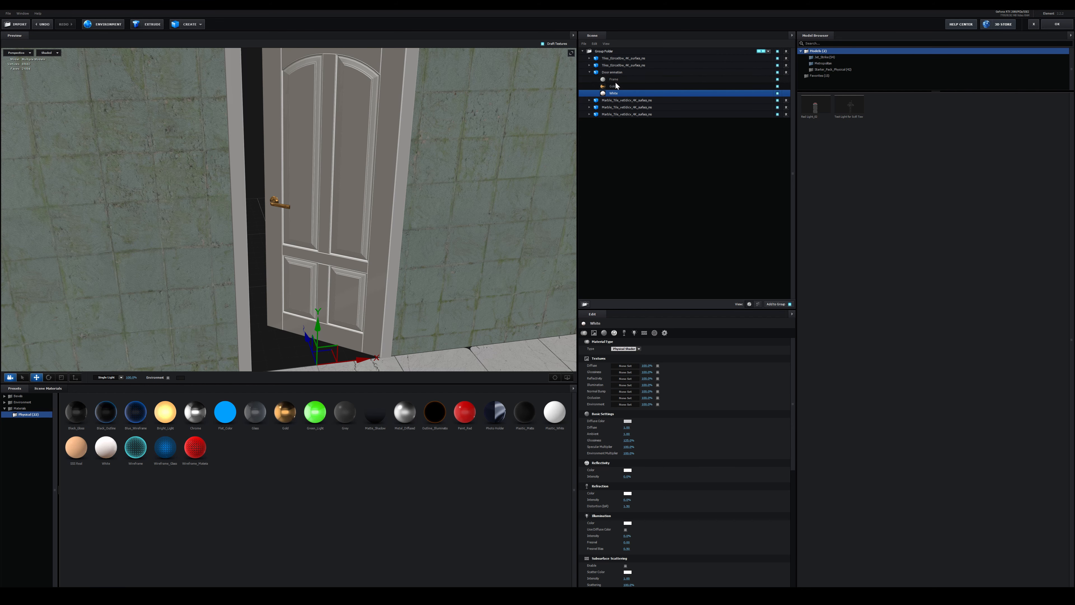
Assign the Plastic_White physical preset to the door frame's material
{"action": "left_click", "coordinate": [614, 79]}
{"action": "left_click_drag", "start_coordinate": [554, 412], "coordinate": [613, 80]}
{"action": "scroll", "coordinate": [288, 196], "scroll_direction": "down", "scroll_amount": 5}
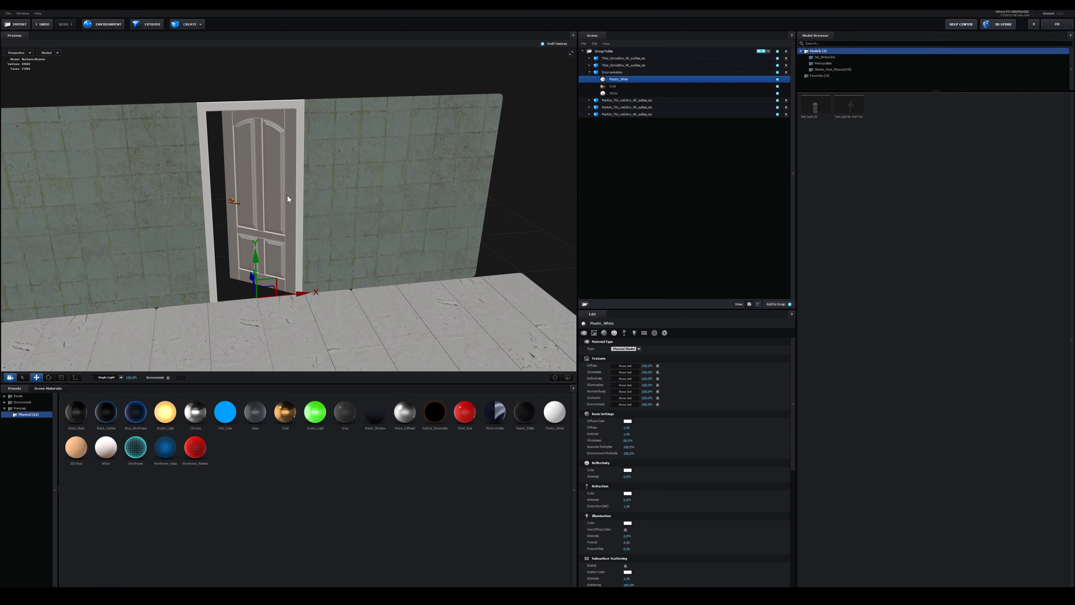
Enable Draw Backfaces in the wall tile material's advanced settings so the walls render from behind
{"action": "left_click_drag", "start_coordinate": [288, 196], "coordinate": [296, 197]}
{"action": "scroll", "coordinate": [295, 196], "scroll_direction": "down", "scroll_amount": 3}
{"action": "left_click_drag", "start_coordinate": [299, 254], "coordinate": [354, 211]}
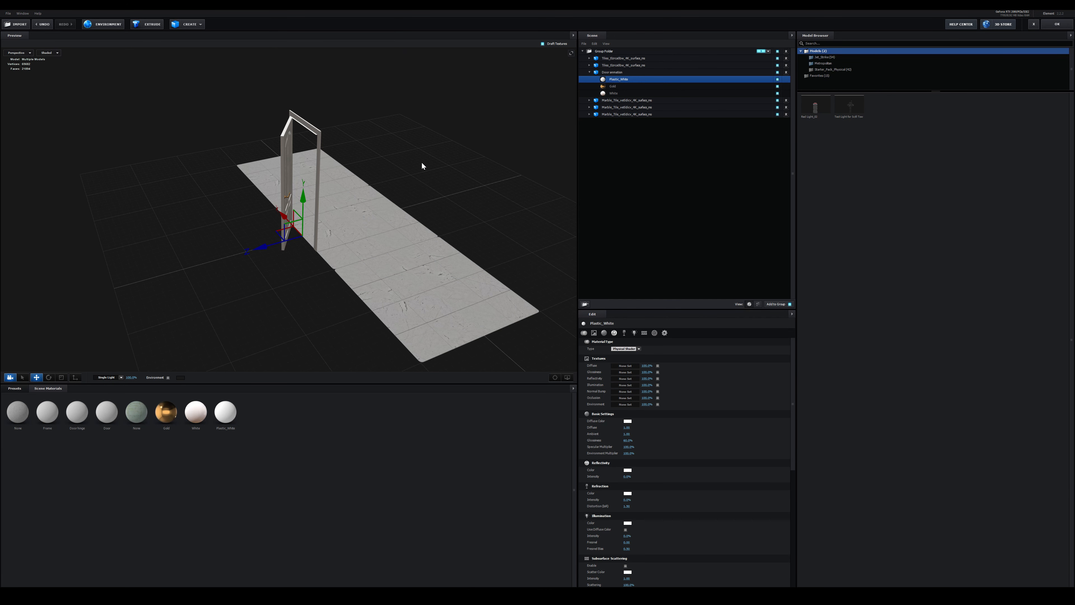
{"action": "left_click_drag", "start_coordinate": [422, 163], "coordinate": [358, 179]}
{"action": "left_click", "coordinate": [608, 59]}
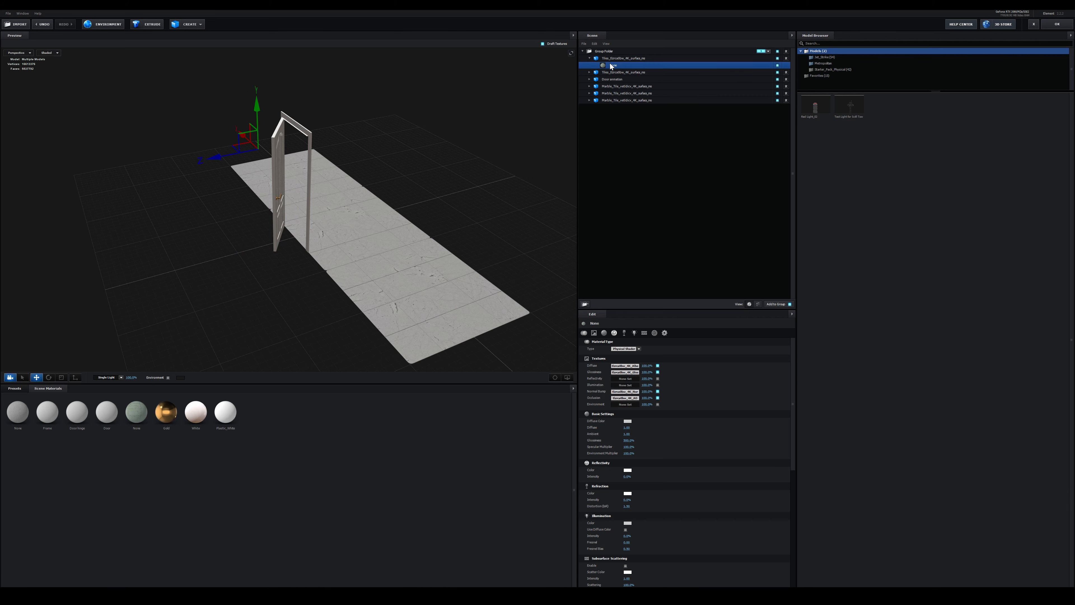
{"action": "left_click", "coordinate": [665, 333]}
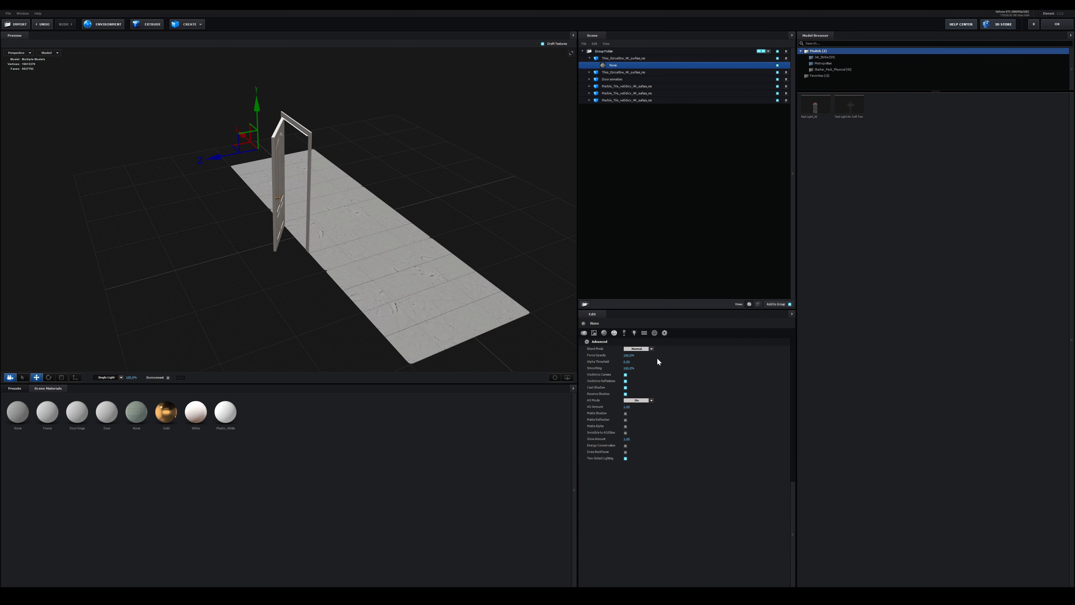
{"action": "left_click", "coordinate": [625, 452]}
{"action": "mouse_move", "coordinate": [427, 211]}
{"action": "left_mouse_down"}
{"action": "mouse_move", "coordinate": [350, 161]}
{"action": "mouse_move", "coordinate": [382, 212]}
{"action": "mouse_move", "coordinate": [395, 200]}
{"action": "mouse_move", "coordinate": [321, 198]}
{"action": "left_mouse_up"}
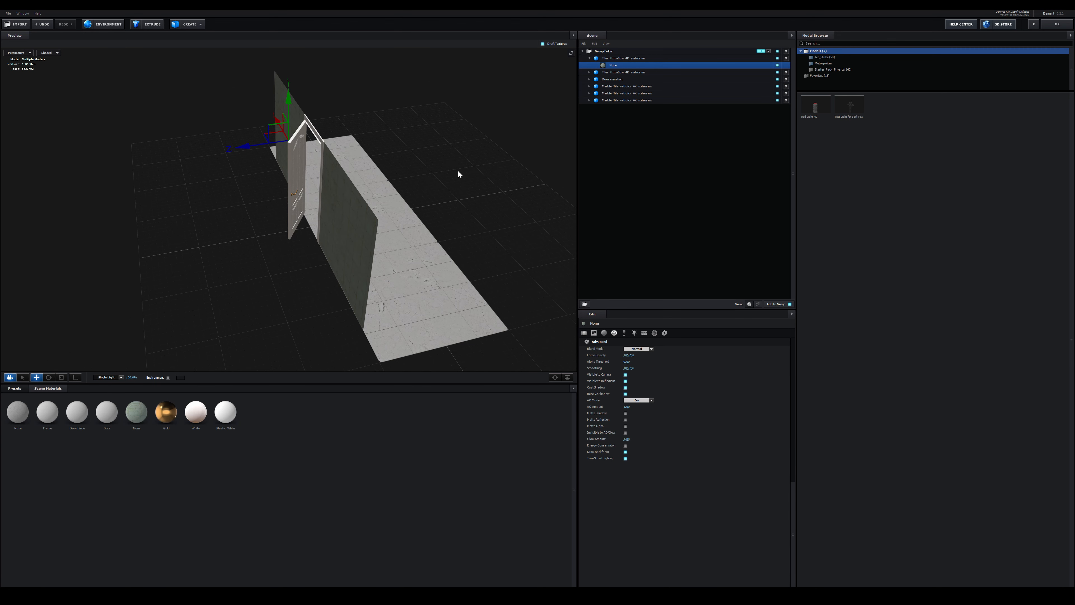
{"action": "left_click_drag", "start_coordinate": [458, 174], "coordinate": [384, 183]}
Duplicate a marble floor tile model and move the copy along Z to the area behind the door
{"action": "left_click", "coordinate": [589, 58]}
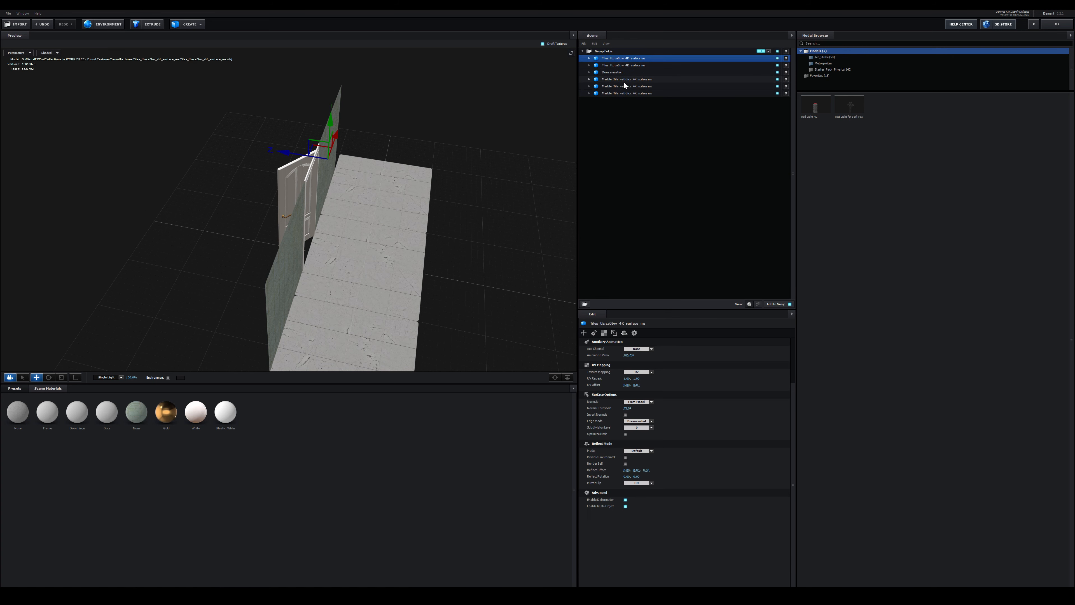
{"action": "left_click", "coordinate": [625, 82]}
{"action": "left_click", "coordinate": [619, 88]}
{"action": "key", "text": "ctrl+d"}
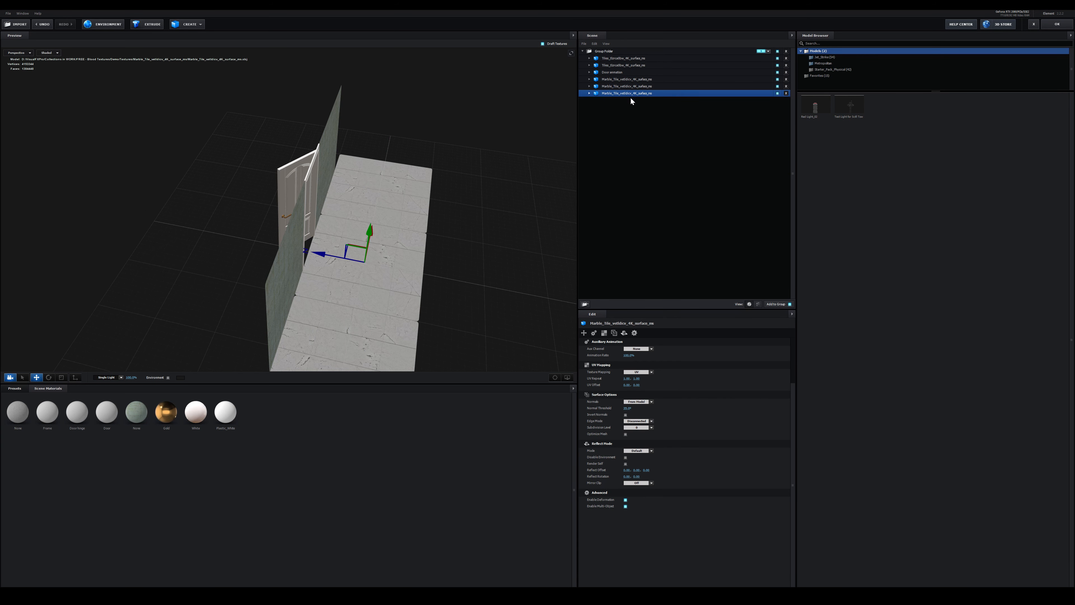
{"action": "left_click_drag", "start_coordinate": [341, 184], "coordinate": [220, 243]}
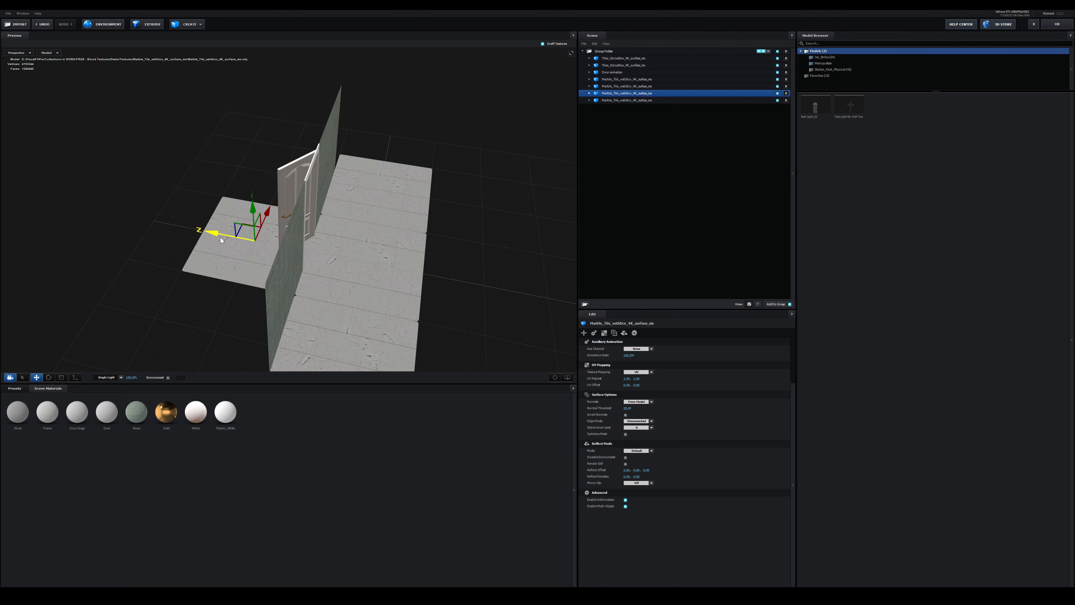
{"action": "left_click_drag", "start_coordinate": [372, 135], "coordinate": [384, 161]}
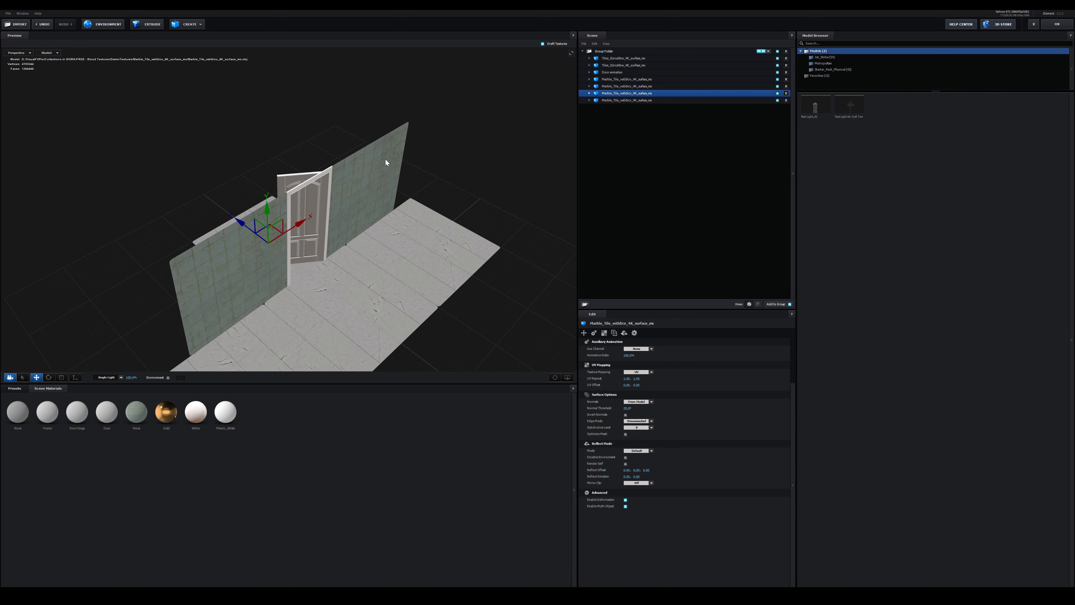
Duplicate the tile wall, move the copy along Z to the far edge of the back floor, and accept the scene setup
{"action": "left_click", "coordinate": [633, 58]}
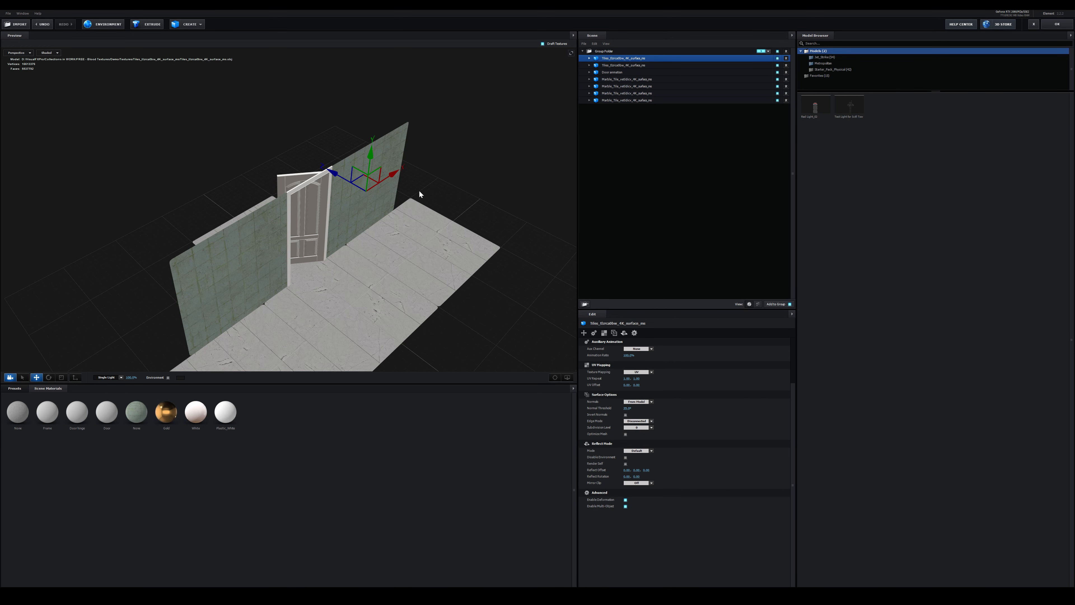
{"action": "key", "text": "ctrl+d"}
{"action": "left_click_drag", "start_coordinate": [419, 194], "coordinate": [362, 280]}
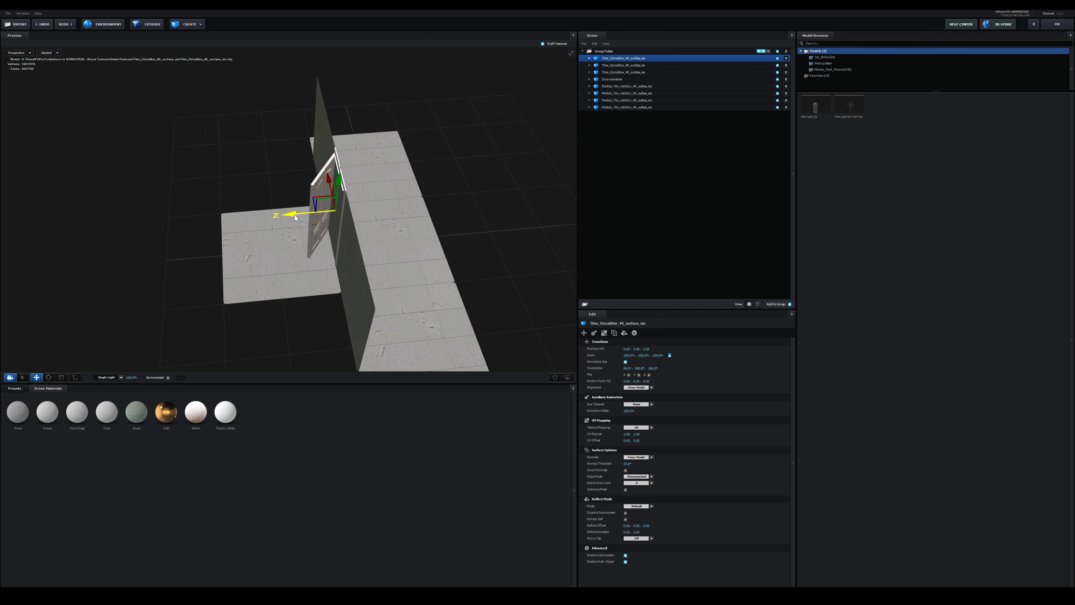
{"action": "left_click_drag", "start_coordinate": [295, 217], "coordinate": [173, 215]}
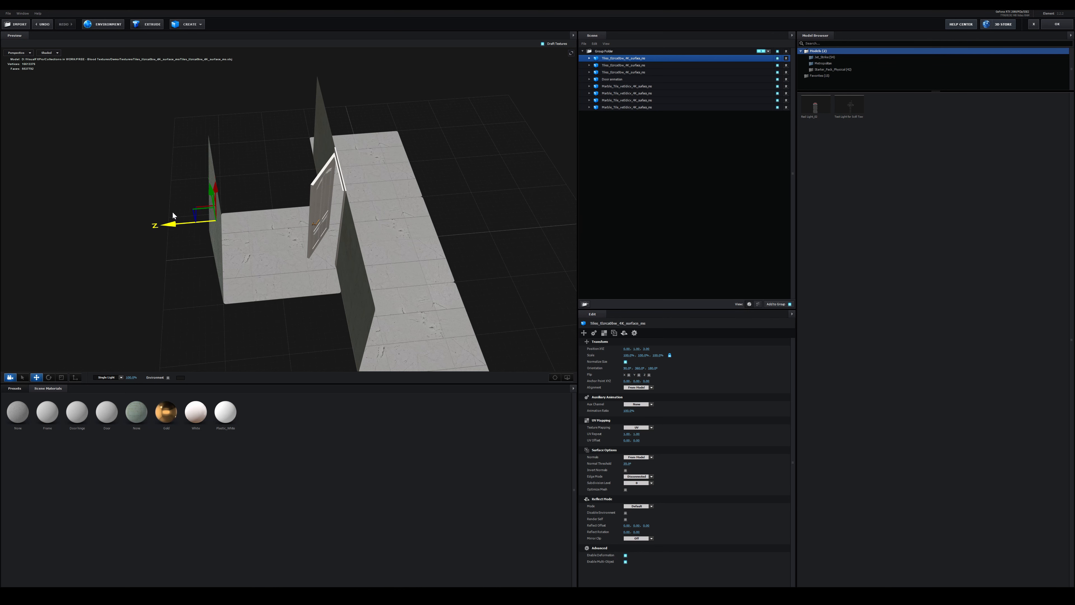
{"action": "left_click_drag", "start_coordinate": [371, 234], "coordinate": [330, 235]}
{"action": "scroll", "coordinate": [343, 237], "scroll_direction": "up", "scroll_amount": 3}
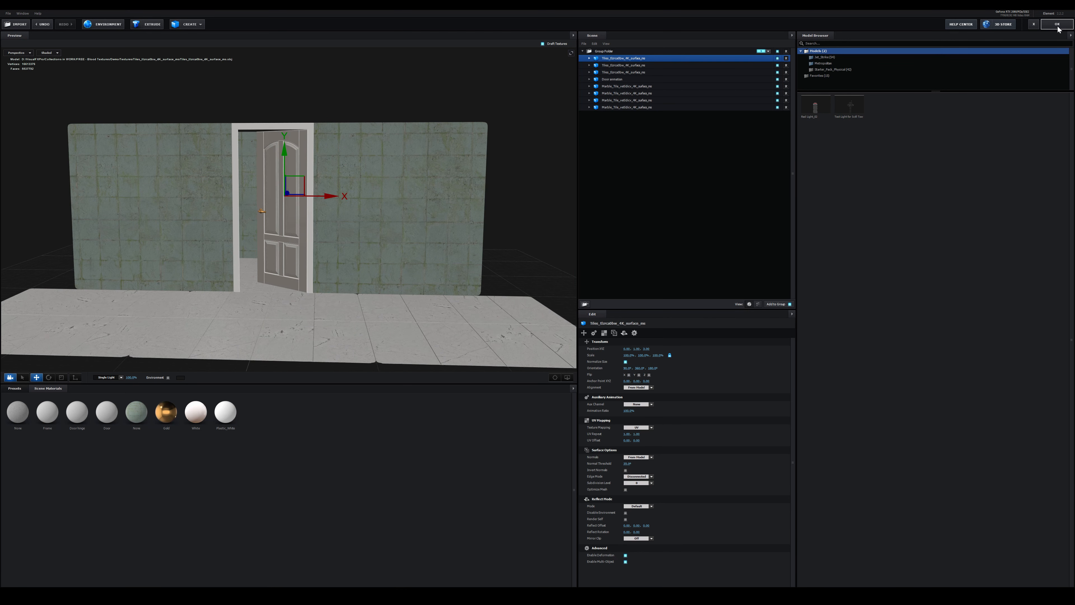
{"action": "left_click", "coordinate": [1058, 25]}
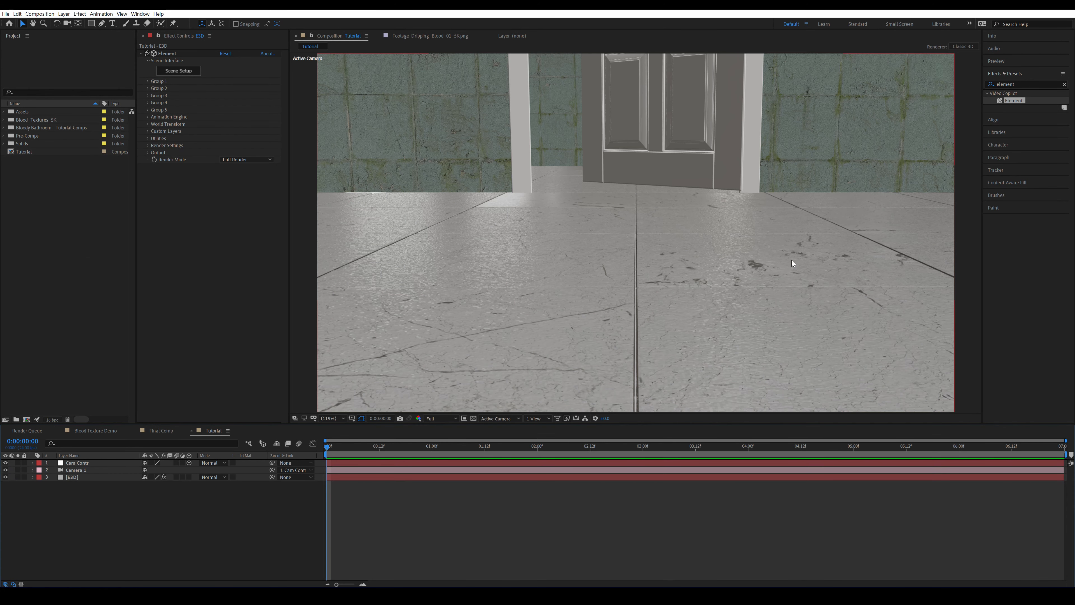
Try lowering the additional lighting's brightness multiplier to 0% in the E3D layer's render settings, and undo the change
{"action": "left_click", "coordinate": [80, 479]}
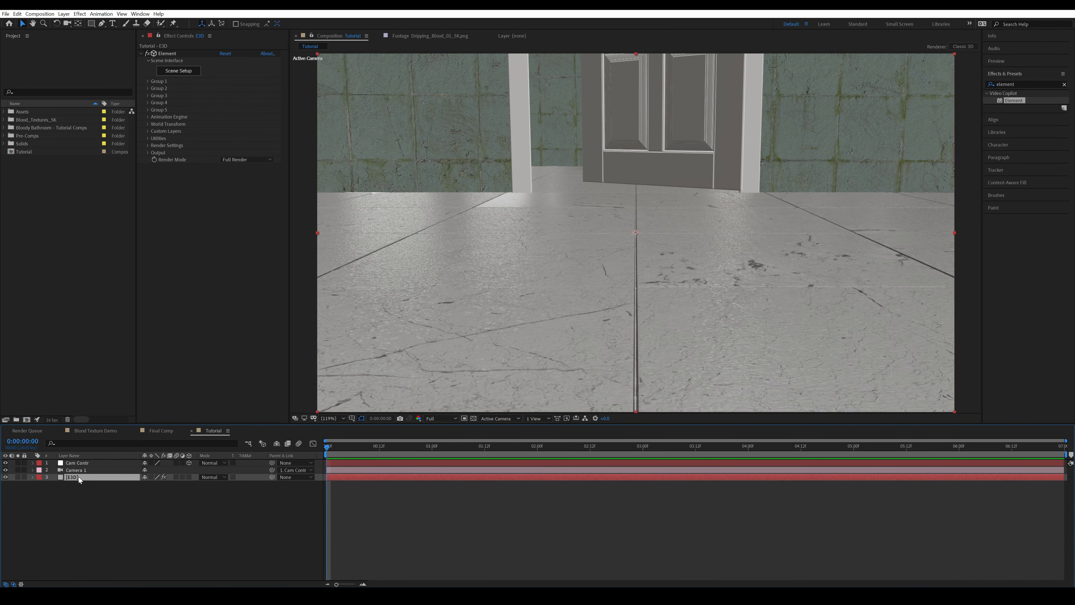
{"action": "left_click", "coordinate": [150, 146]}
{"action": "left_click", "coordinate": [153, 153]}
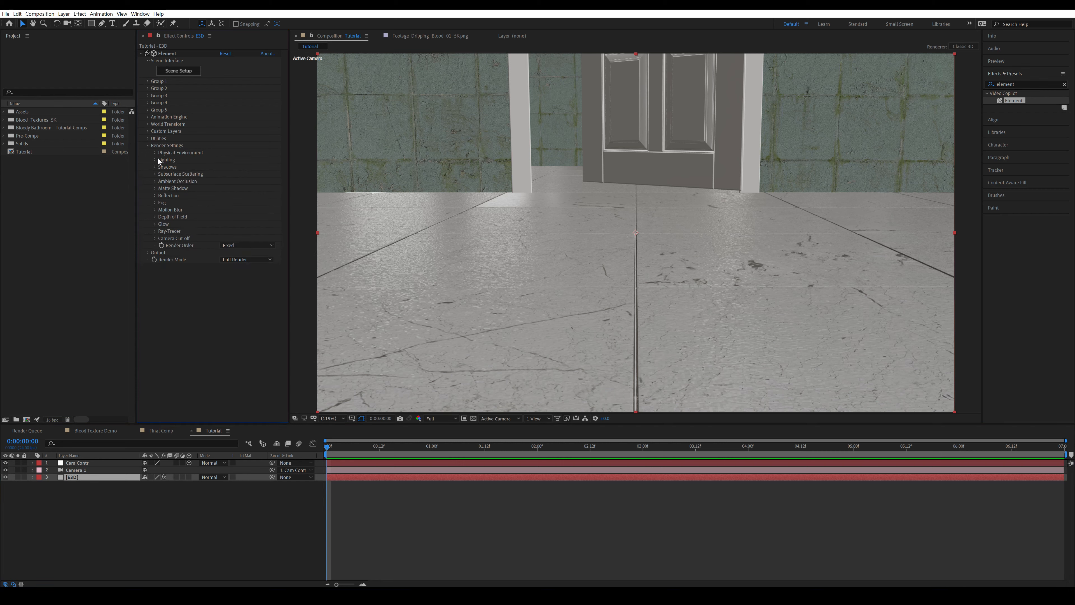
{"action": "left_click", "coordinate": [156, 159]}
{"action": "left_click", "coordinate": [162, 189]}
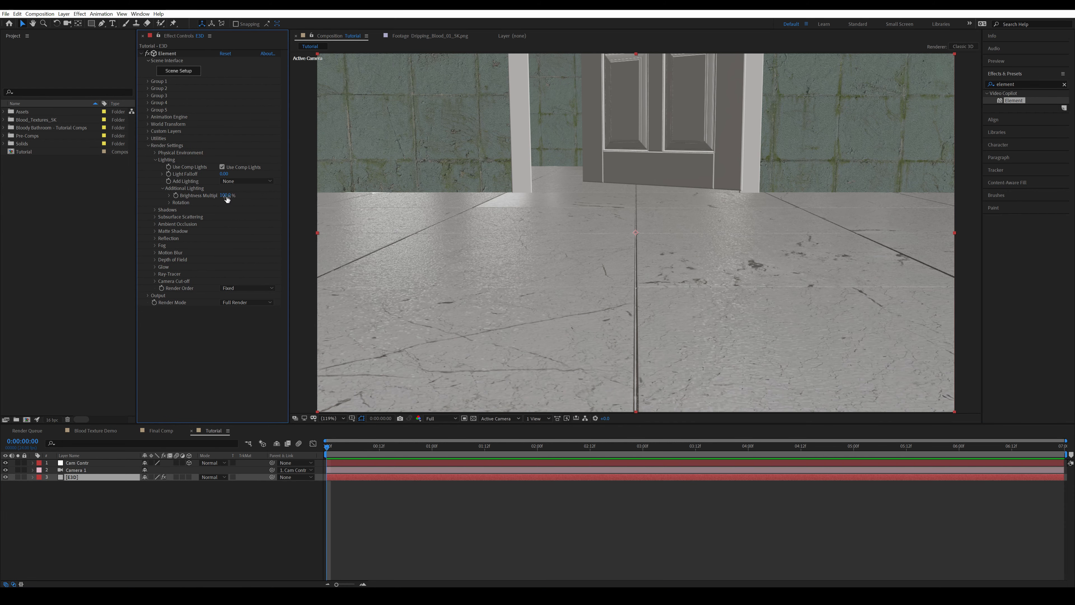
{"action": "left_click_drag", "start_coordinate": [223, 197], "coordinate": [94, 204]}
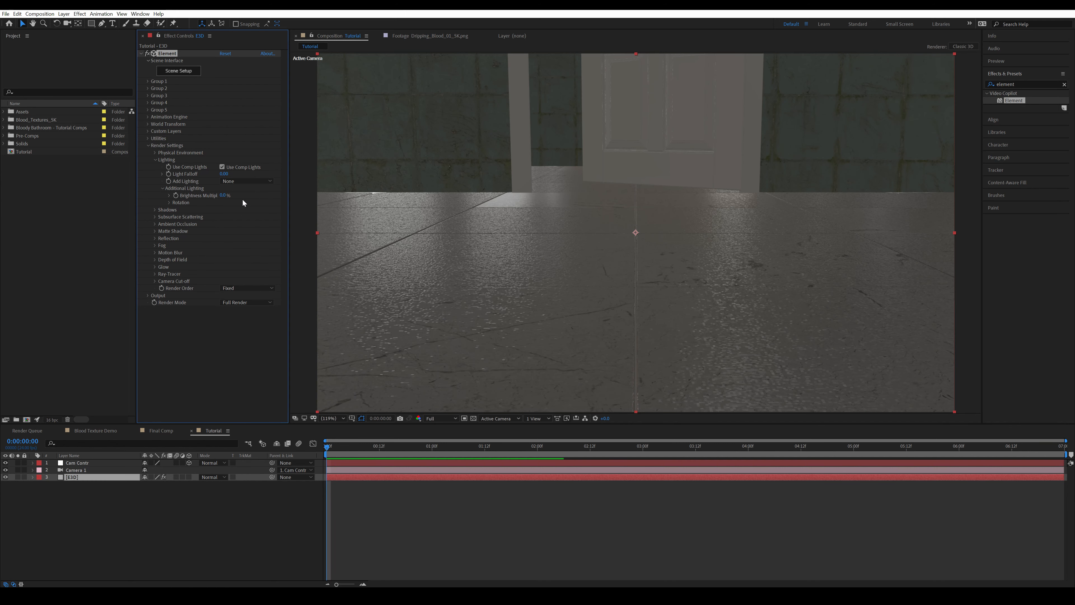
{"action": "key", "text": "ctrl+z"}
{"action": "left_click", "coordinate": [139, 520]}
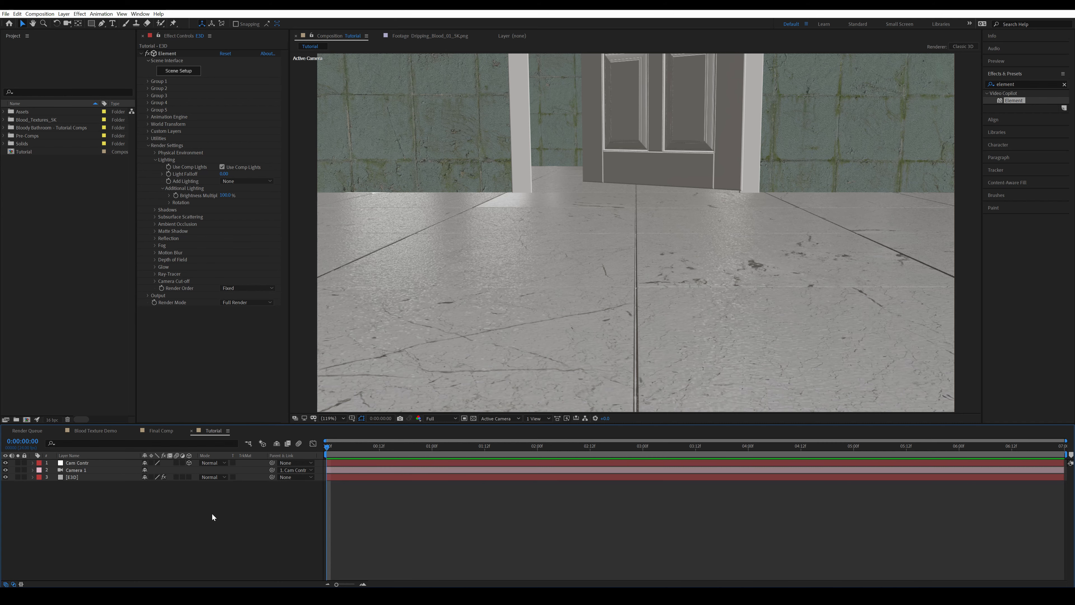
Add a white spot light to the composition with a cone feather of 75%
{"action": "key", "text": "ctrl+alt+shift+l"}
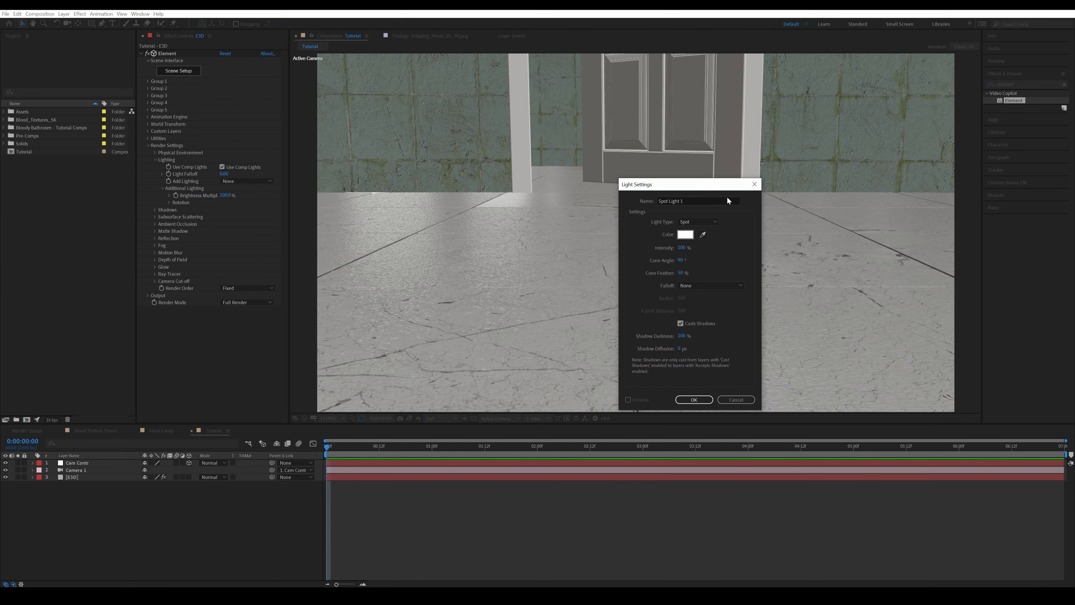
{"action": "left_click", "coordinate": [680, 273]}
{"action": "type", "text": "75"}
{"action": "key", "text": "Tab"}
{"action": "key", "text": "Return"}
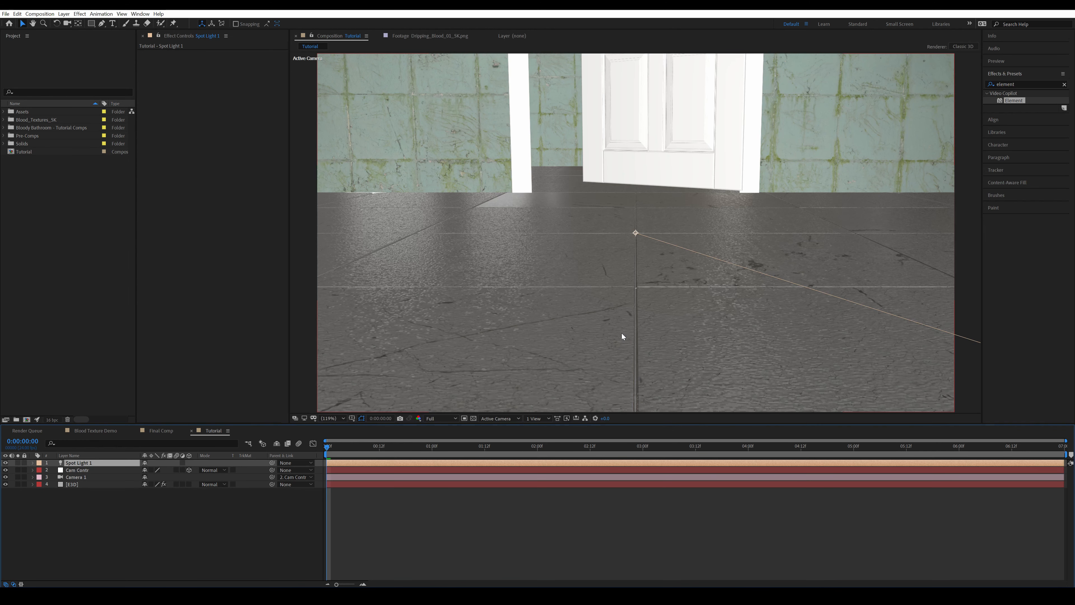
Move the spot light high up behind the doorway and aim its point of interest down toward the floor
{"action": "key", "text": "shift+a"}
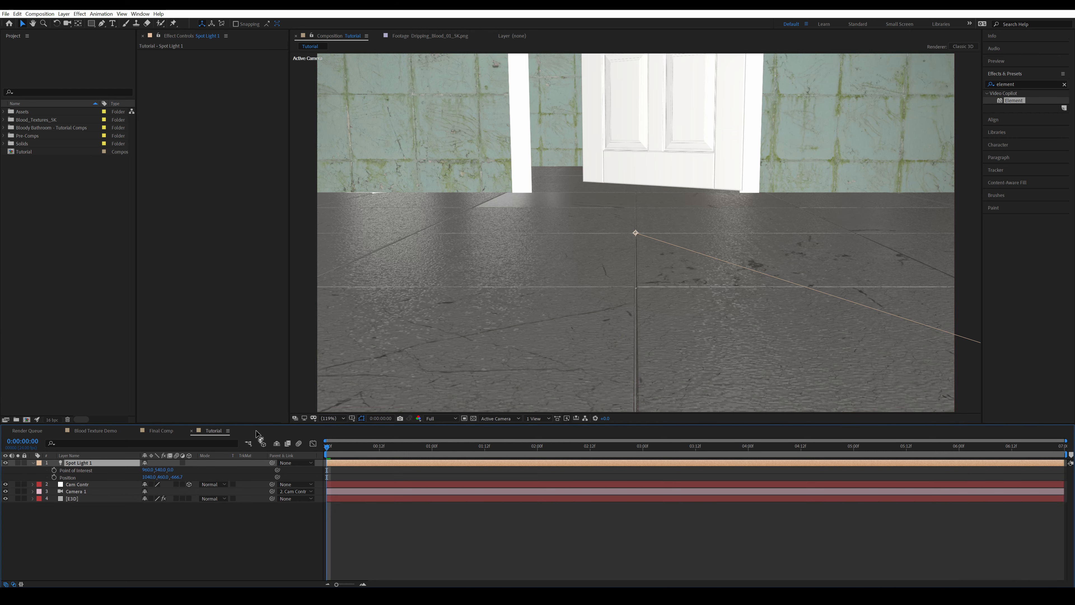
{"action": "left_click_drag", "start_coordinate": [164, 471], "coordinate": [118, 478]}
{"action": "key", "text": "ctrl+z"}
{"action": "left_click", "coordinate": [332, 418]}
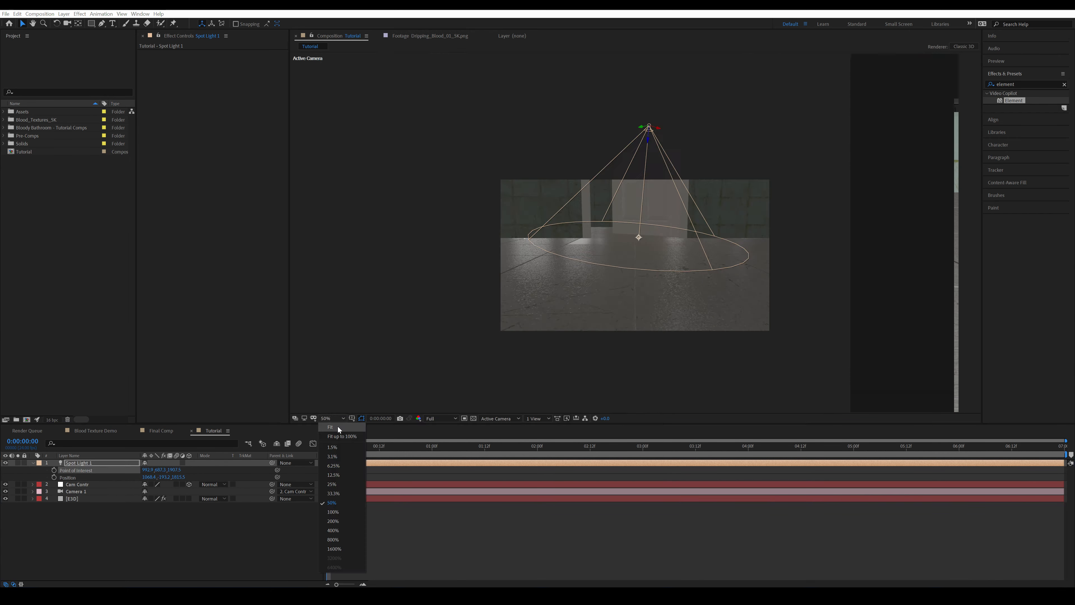
{"action": "left_click", "coordinate": [338, 427]}
{"action": "left_click", "coordinate": [166, 534]}
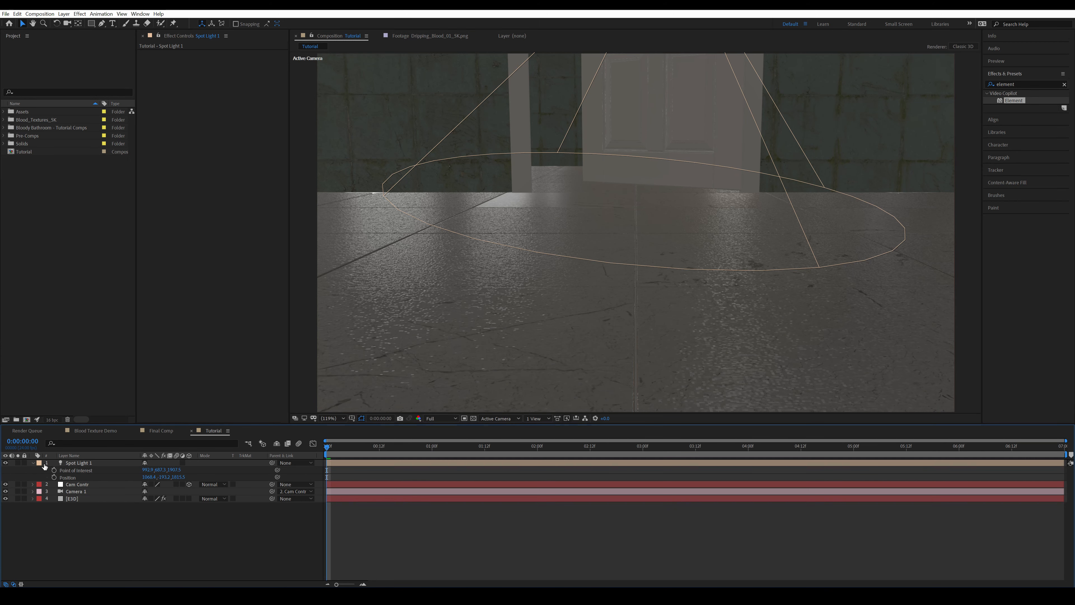
Show the composition in two horizontal views, with a Left view beside the active camera
{"action": "left_click", "coordinate": [537, 418]}
{"action": "left_click", "coordinate": [560, 437]}
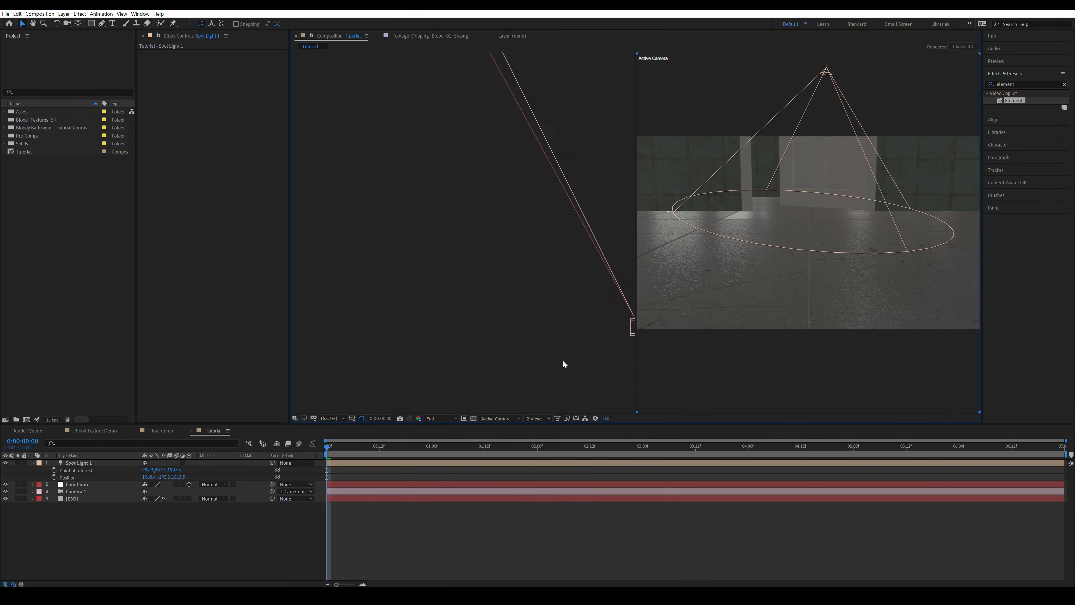
{"action": "left_click", "coordinate": [456, 359]}
{"action": "left_click", "coordinate": [499, 418]}
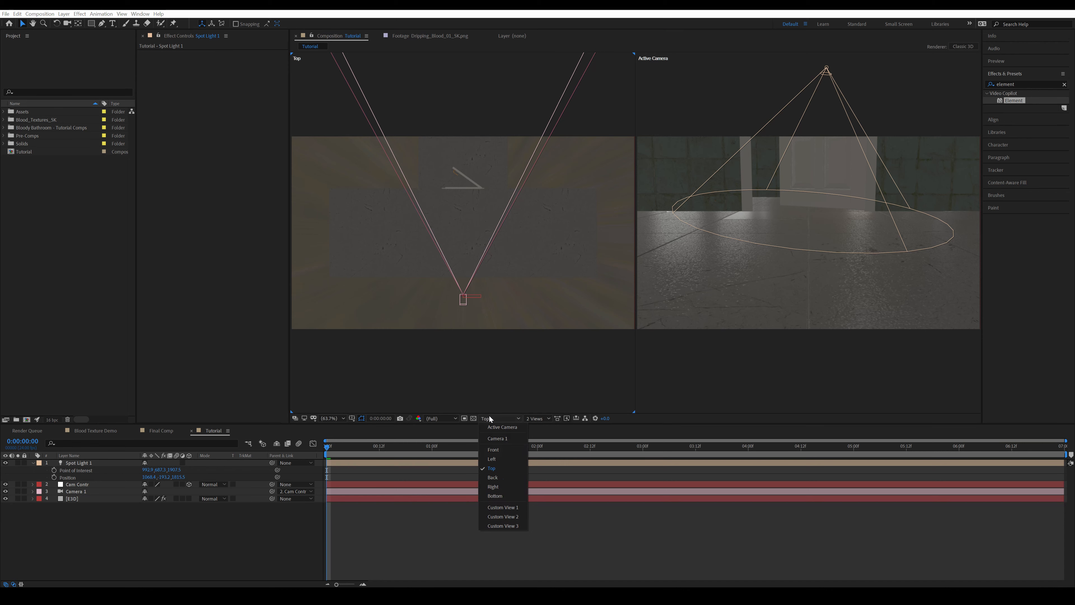
{"action": "left_click", "coordinate": [492, 459]}
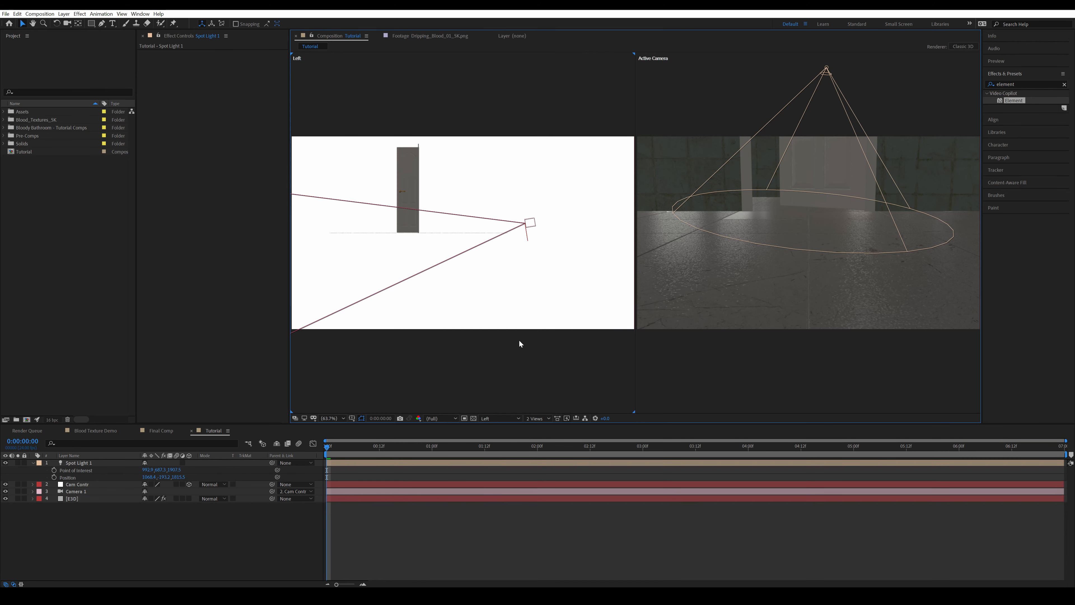
{"action": "left_click_drag", "start_coordinate": [447, 256], "coordinate": [540, 289]}
{"action": "scroll", "coordinate": [542, 281], "scroll_direction": "down", "scroll_amount": 1}
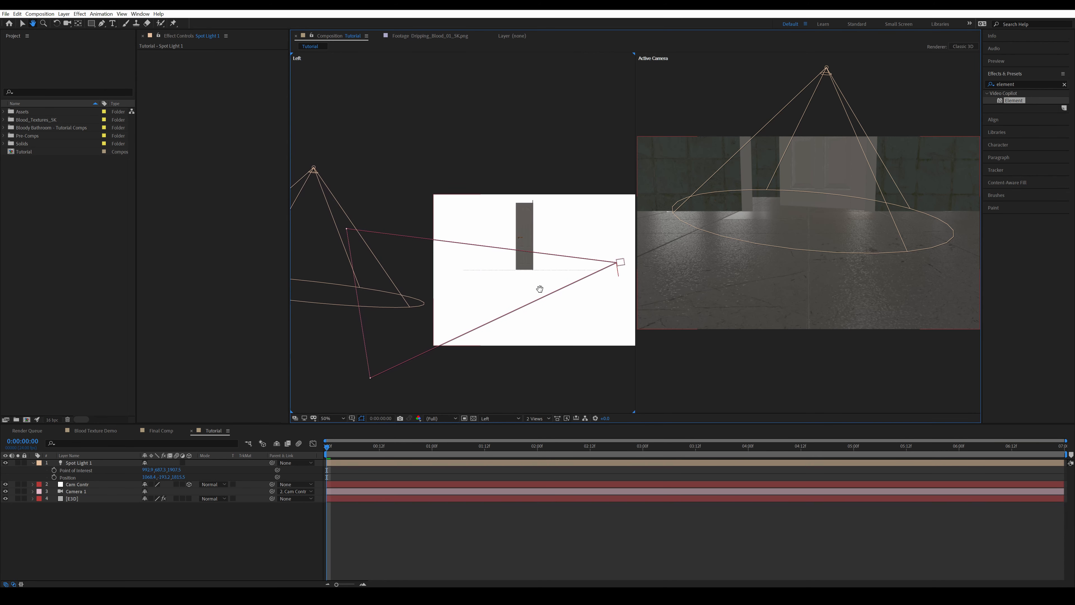
Move the spot light and its point of interest in front of the door so it points straight down at the floor
{"action": "left_click", "coordinate": [315, 170]}
{"action": "left_click_drag", "start_coordinate": [315, 170], "coordinate": [580, 168]}
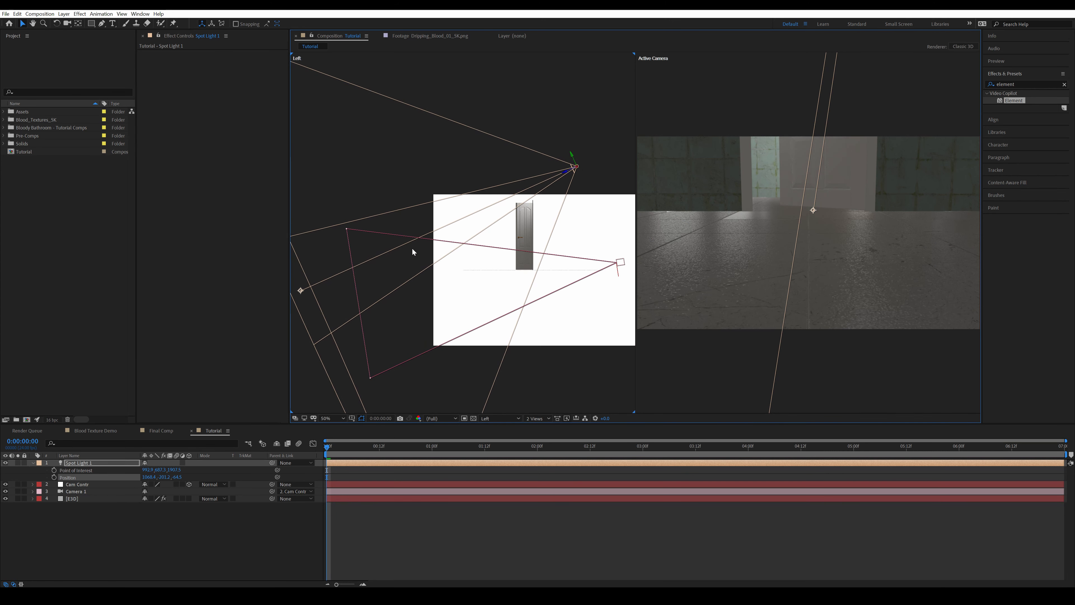
{"action": "left_click_drag", "start_coordinate": [302, 291], "coordinate": [578, 265]}
{"action": "key", "text": "space"}
{"action": "left_click_drag", "start_coordinate": [558, 251], "coordinate": [496, 247]}
Narrow the spot light's cone angle to concentrate the light on the floor in front of the door
{"action": "left_click", "coordinate": [84, 465]}
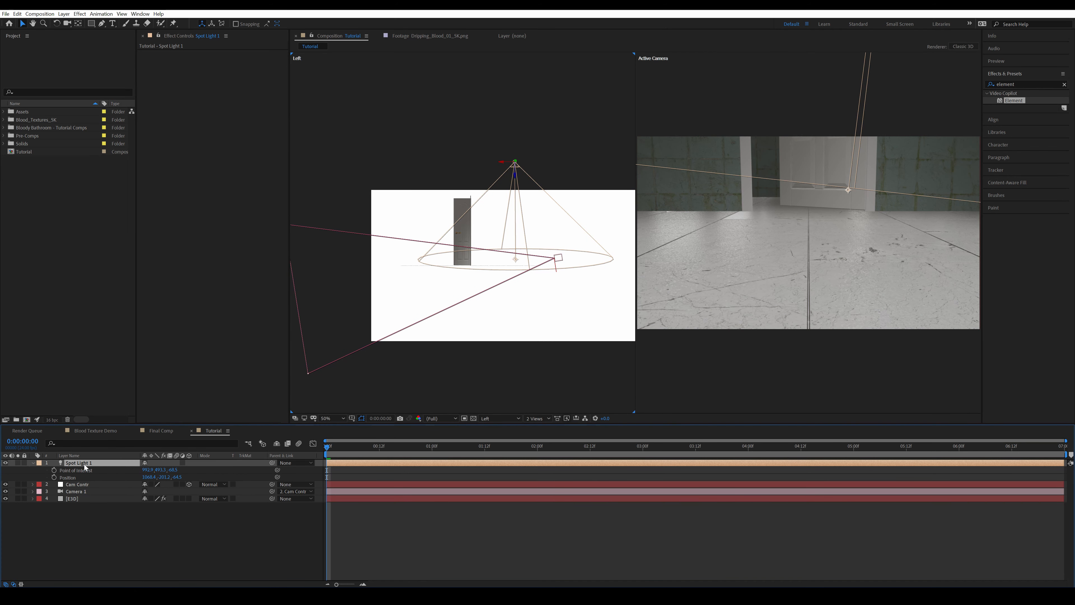
{"action": "key", "text": "a"}
{"action": "key", "text": "a"}
{"action": "left_click_drag", "start_coordinate": [145, 491], "coordinate": [119, 490]}
Adjust the spot light's sideways placement above the door area in a Front view, and return to a single camera view
{"action": "left_click", "coordinate": [504, 419]}
{"action": "left_click", "coordinate": [508, 450]}
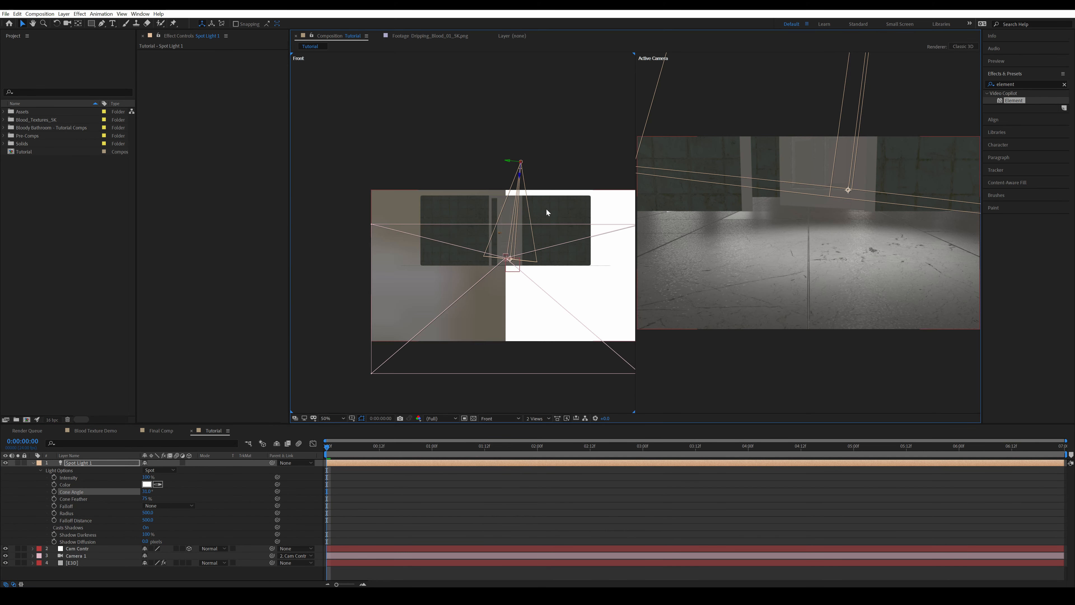
{"action": "scroll", "coordinate": [480, 192], "scroll_direction": "up", "scroll_amount": 2}
{"action": "left_click_drag", "start_coordinate": [538, 136], "coordinate": [522, 134]}
{"action": "key", "text": "ctrl+z"}
{"action": "left_click", "coordinate": [781, 336]}
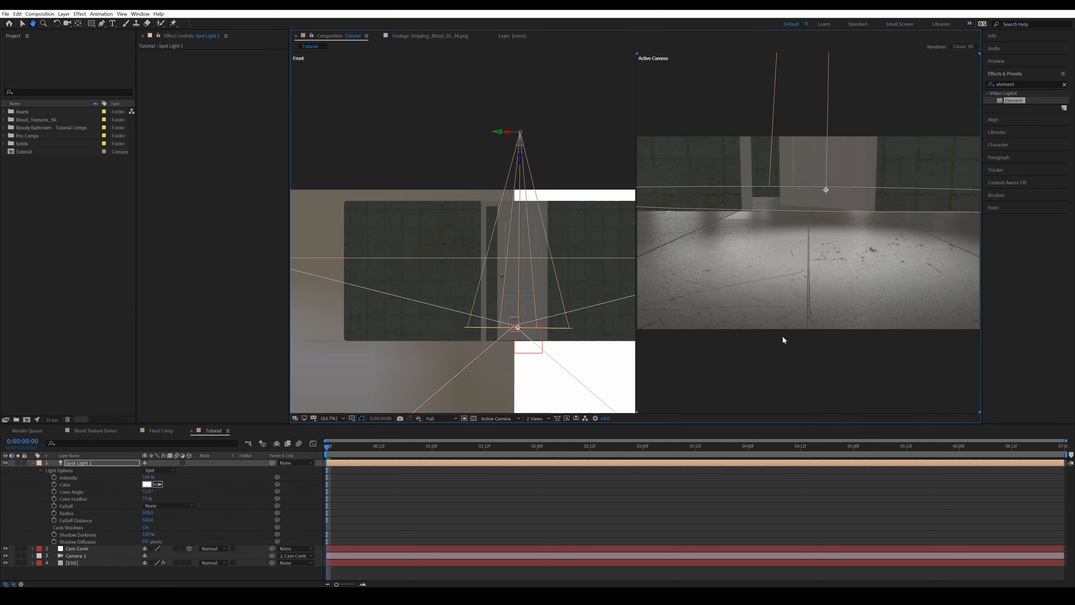
{"action": "left_click", "coordinate": [547, 418]}
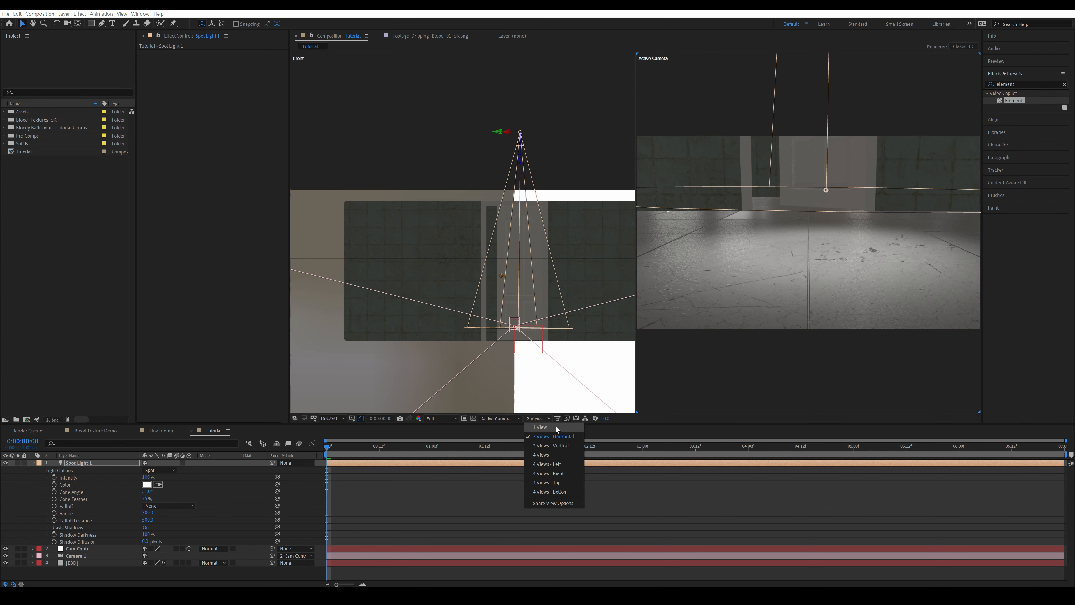
{"action": "left_click", "coordinate": [548, 430]}
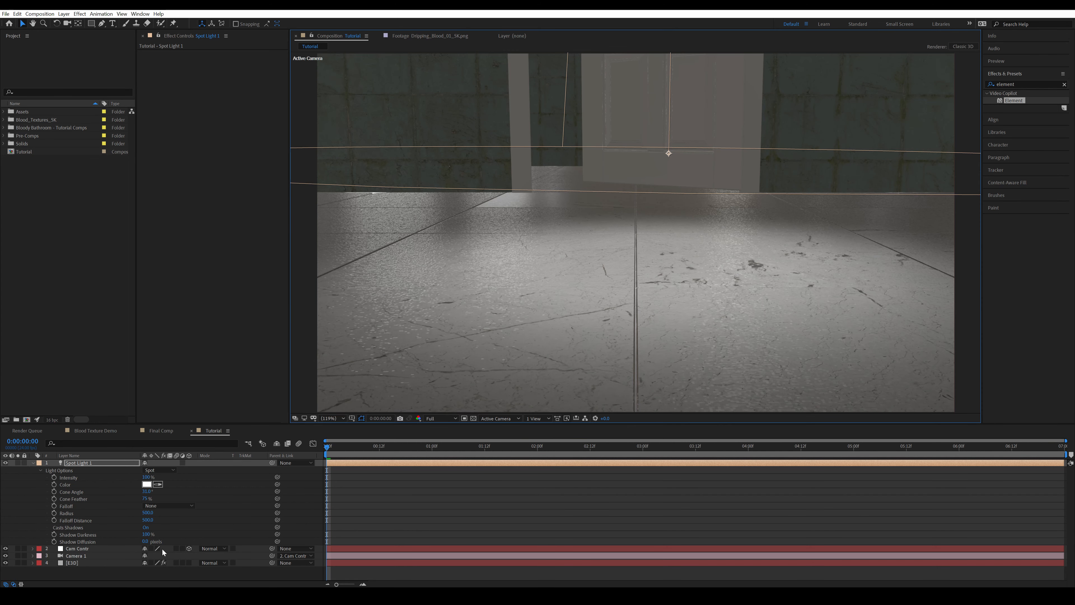
Enable ambient occlusion in the Element render settings of the E3D layer and set its AO mode to Ray-Traced
{"action": "left_click", "coordinate": [33, 463]}
{"action": "left_click", "coordinate": [73, 484]}
{"action": "left_click", "coordinate": [154, 160]}
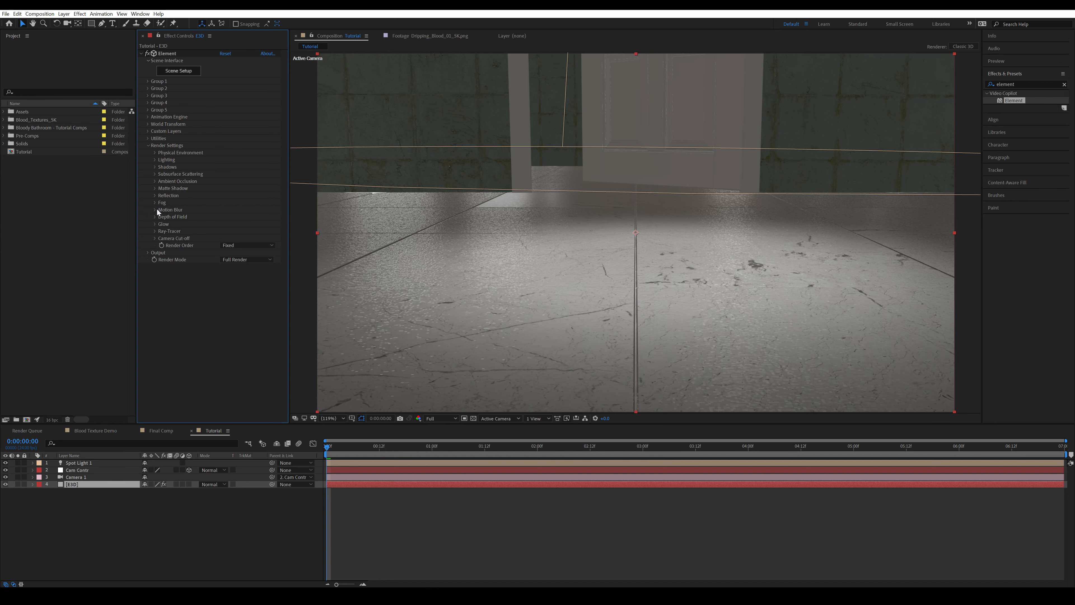
{"action": "left_click", "coordinate": [155, 181]}
{"action": "left_click", "coordinate": [222, 189]}
{"action": "left_click", "coordinate": [246, 196]}
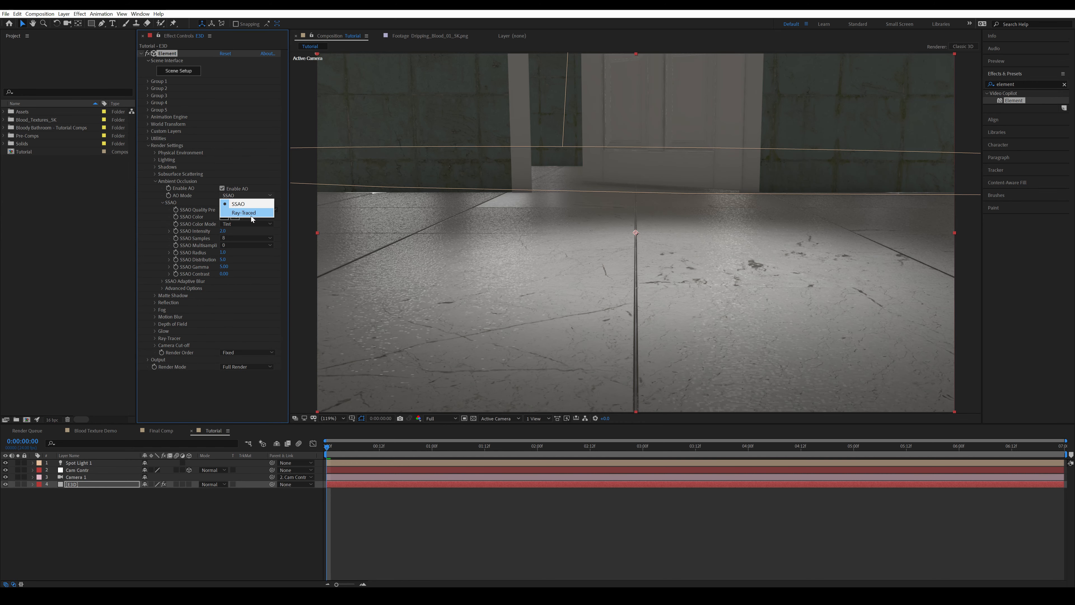
{"action": "left_click", "coordinate": [252, 215]}
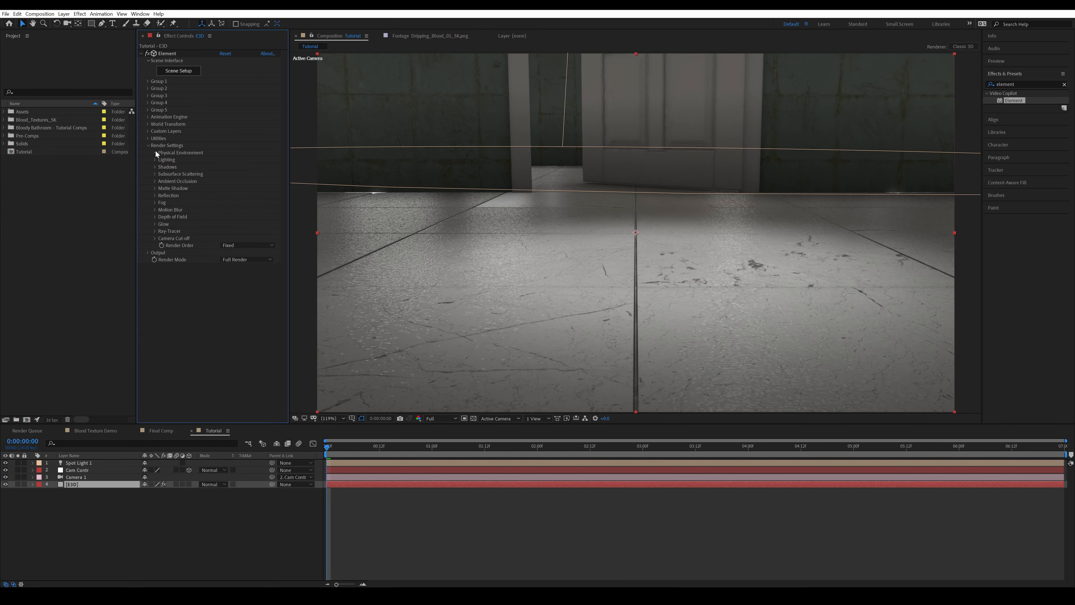
Lower the physical environment exposure in the Element render settings to darken the room, and save the project
{"action": "left_click", "coordinate": [155, 152]}
{"action": "left_click", "coordinate": [227, 160]}
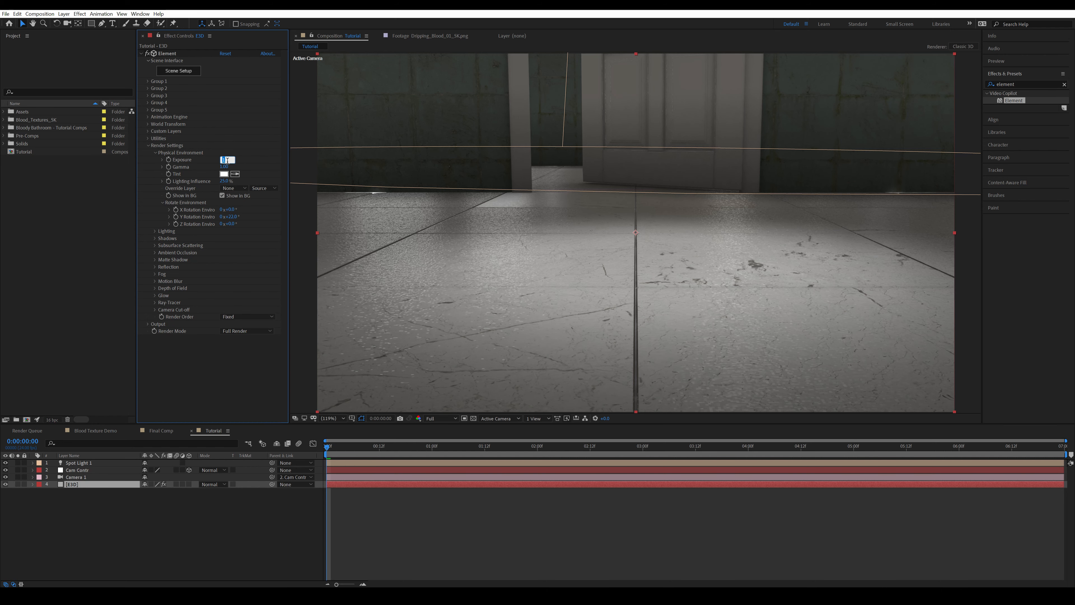
{"action": "key", "text": "Return"}
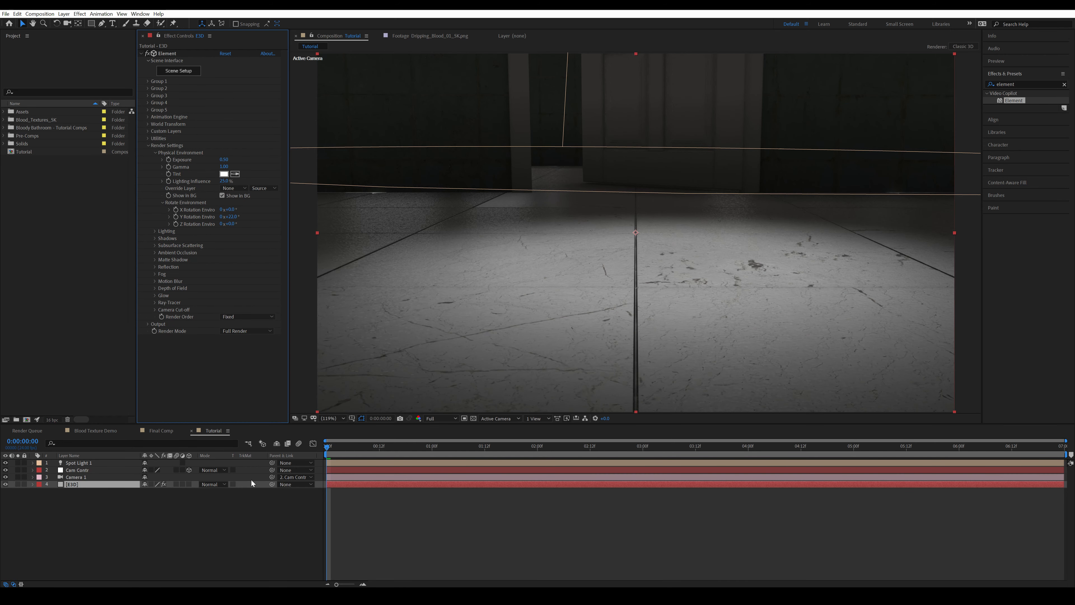
{"action": "left_click", "coordinate": [293, 526]}
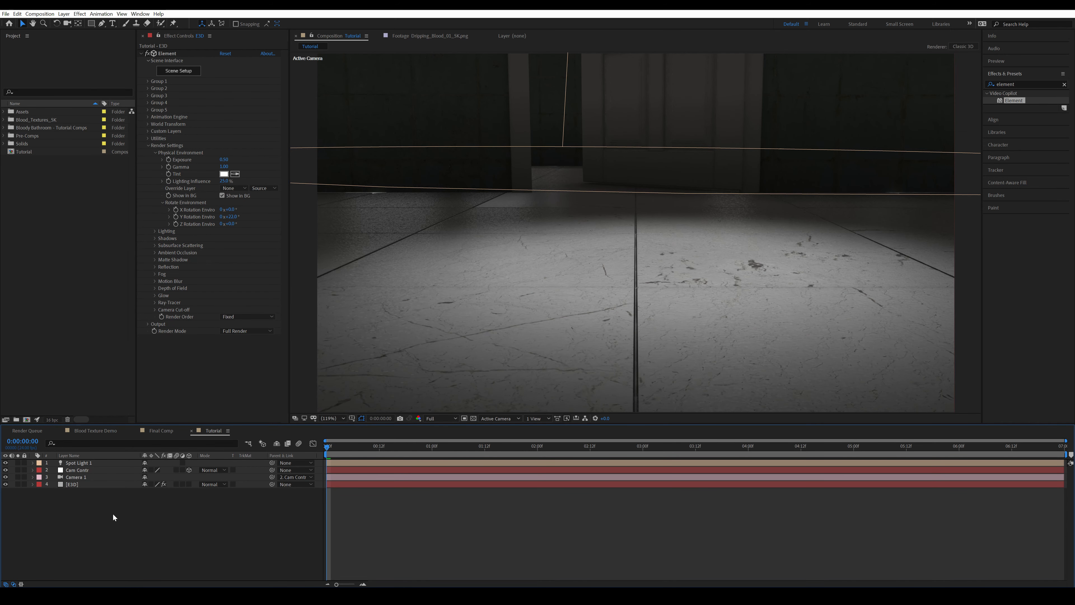
{"action": "key", "text": "ctrl+s"}
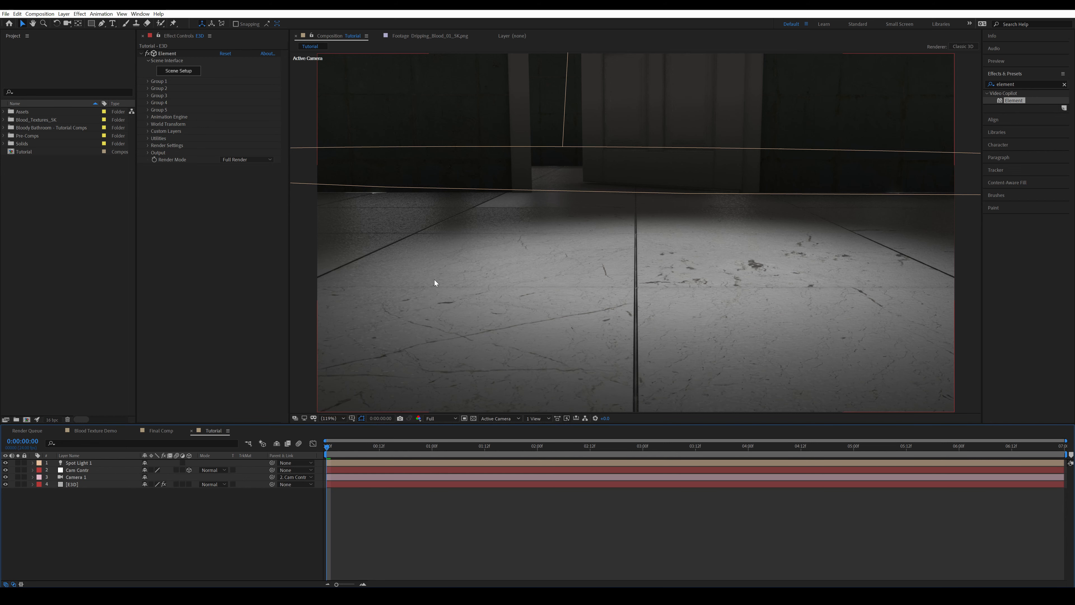
In the Element scene setup, add a group folder and rename it Floor
{"action": "left_click", "coordinate": [186, 71]}
{"action": "left_click", "coordinate": [656, 65]}
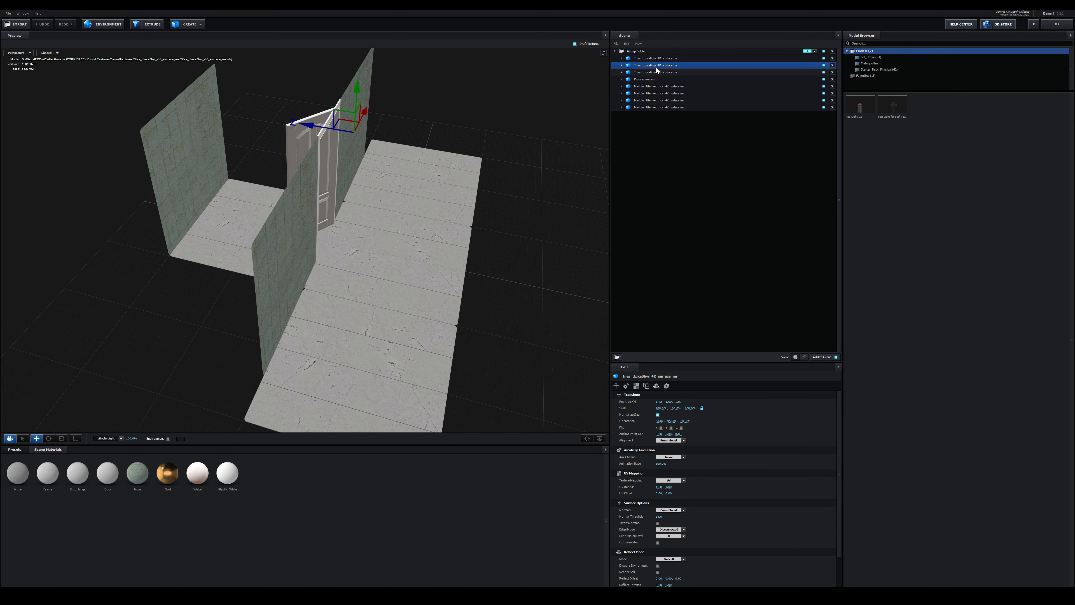
{"action": "left_click", "coordinate": [648, 54]}
{"action": "left_click", "coordinate": [616, 357]}
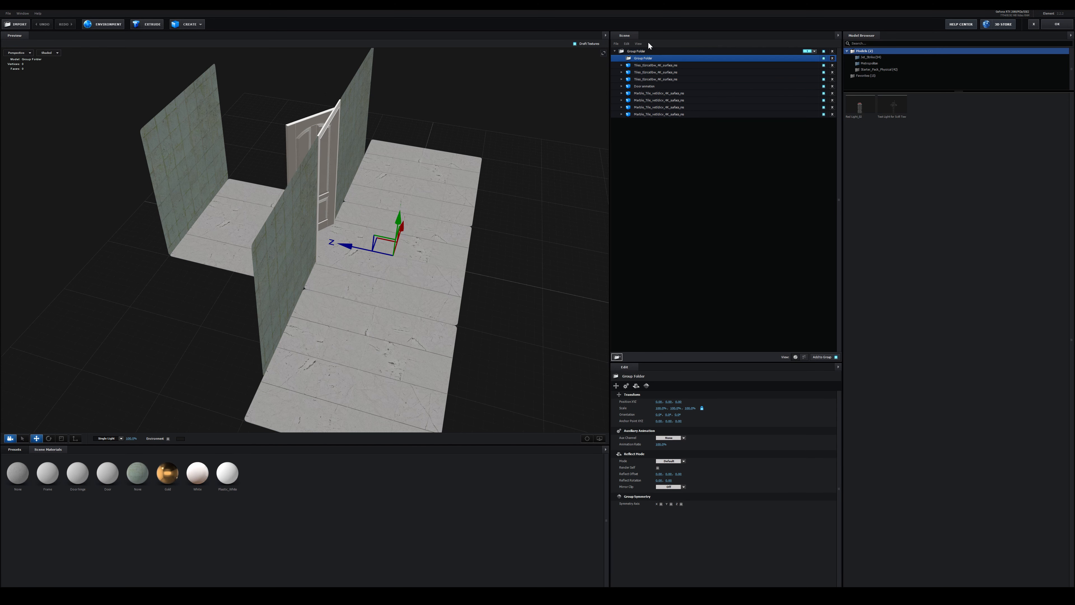
{"action": "double_click", "coordinate": [654, 59]}
{"action": "type", "text": "Floor"}
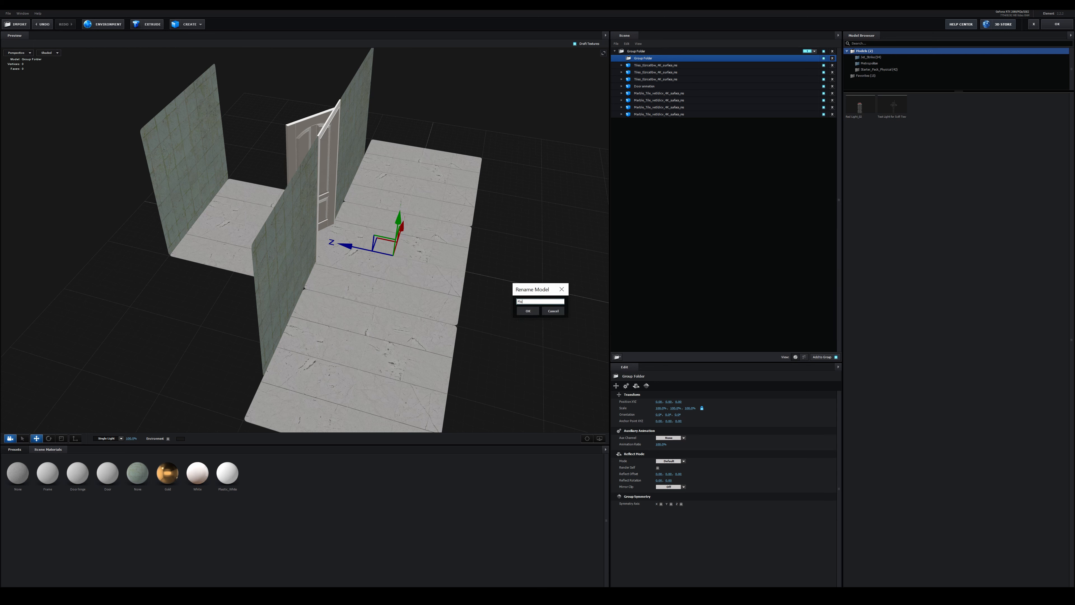
{"action": "key", "text": "Return"}
Move all four marble tile models into the Floor folder
{"action": "left_click", "coordinate": [675, 94]}
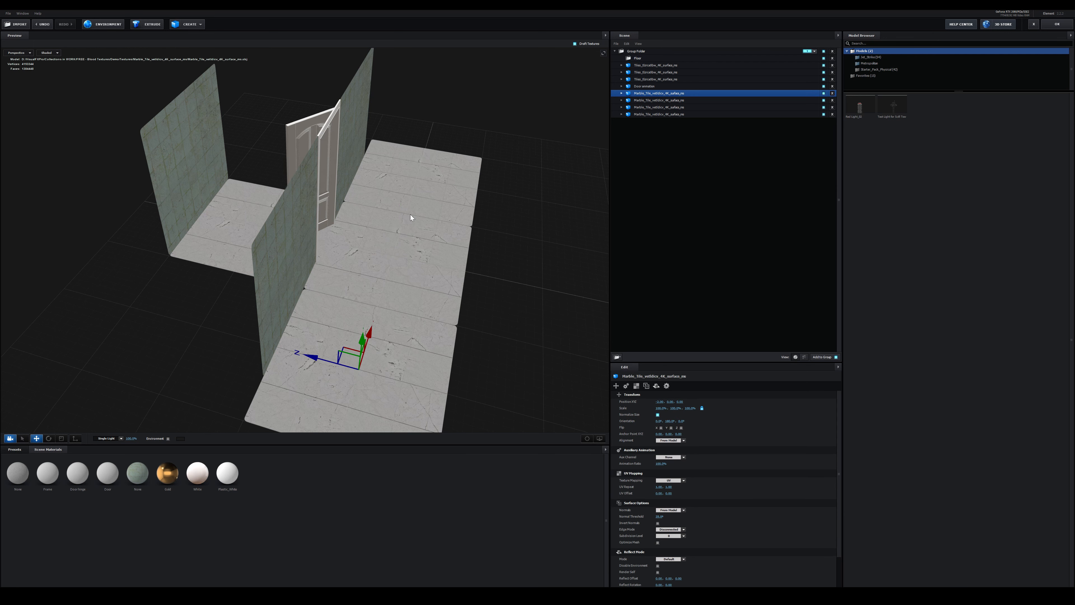
{"action": "left_click", "coordinate": [674, 100], "text": "ctrl"}
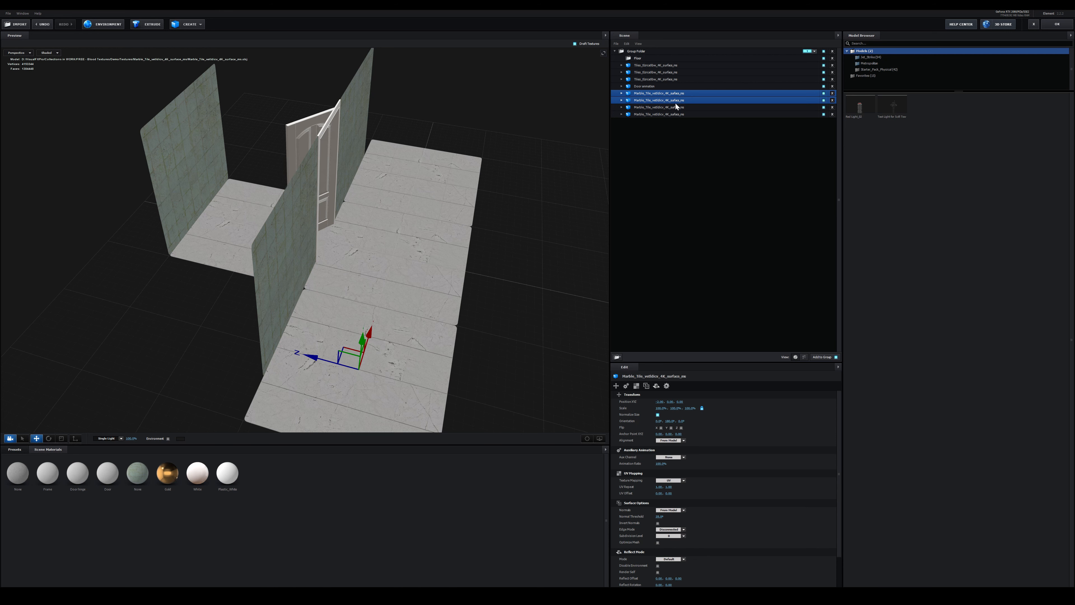
{"action": "left_click", "coordinate": [674, 107], "text": "ctrl"}
{"action": "left_click", "coordinate": [674, 114], "text": "ctrl"}
{"action": "left_click_drag", "start_coordinate": [658, 93], "coordinate": [639, 59]}
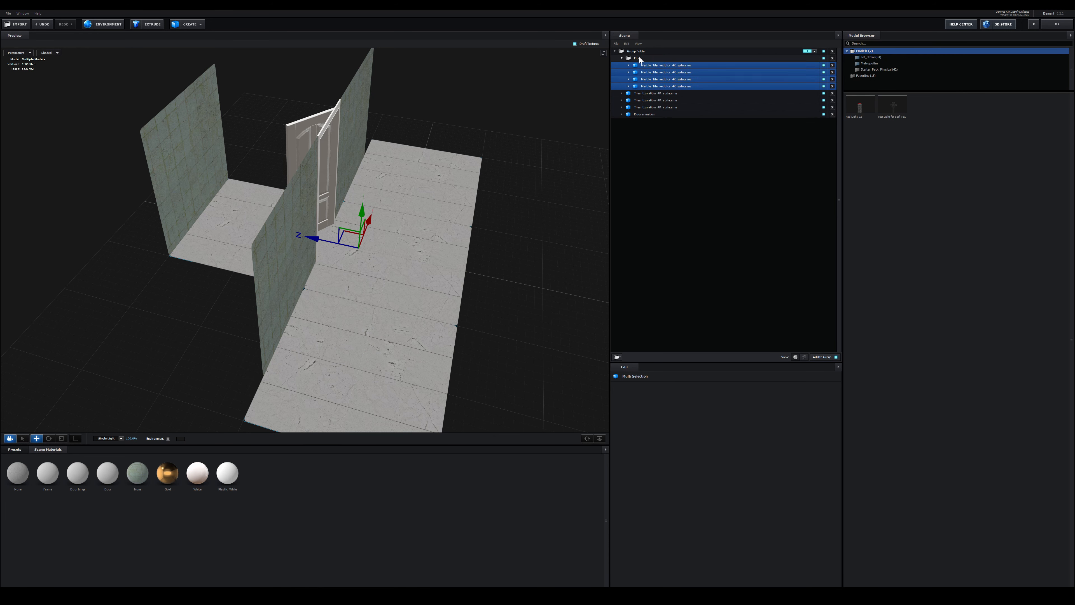
Set the Floor folder's reflect mode to Mirror Surface
{"action": "left_click", "coordinate": [641, 60]}
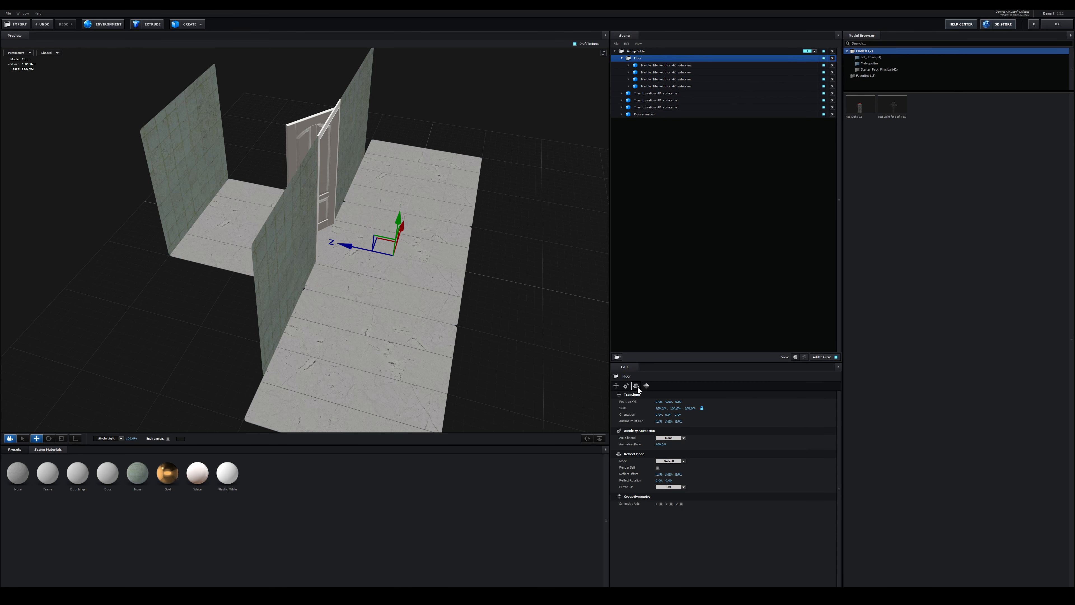
{"action": "left_click", "coordinate": [636, 386]}
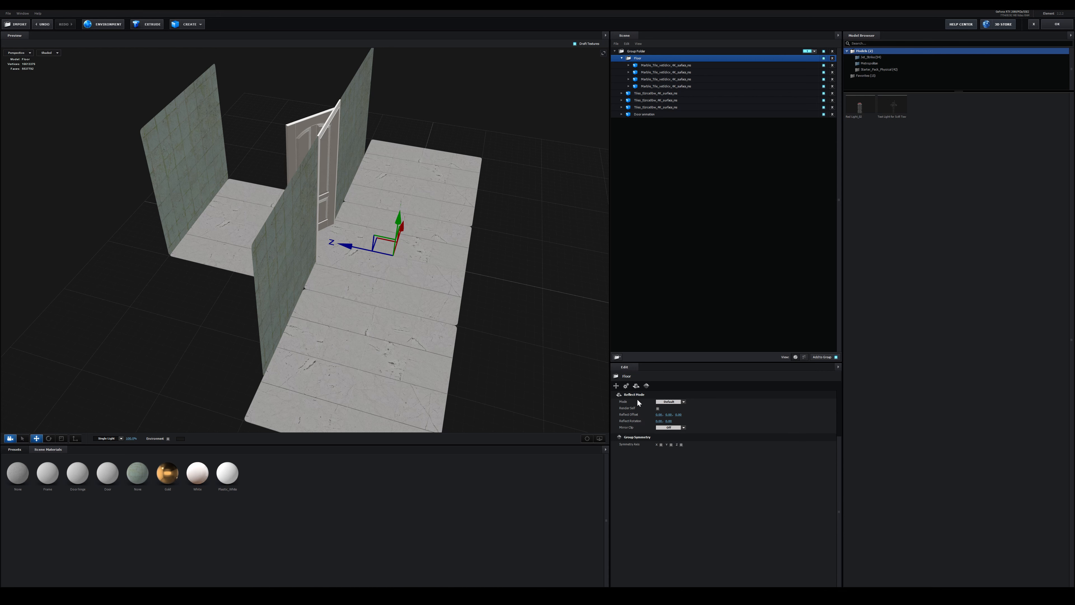
{"action": "left_click", "coordinate": [670, 401]}
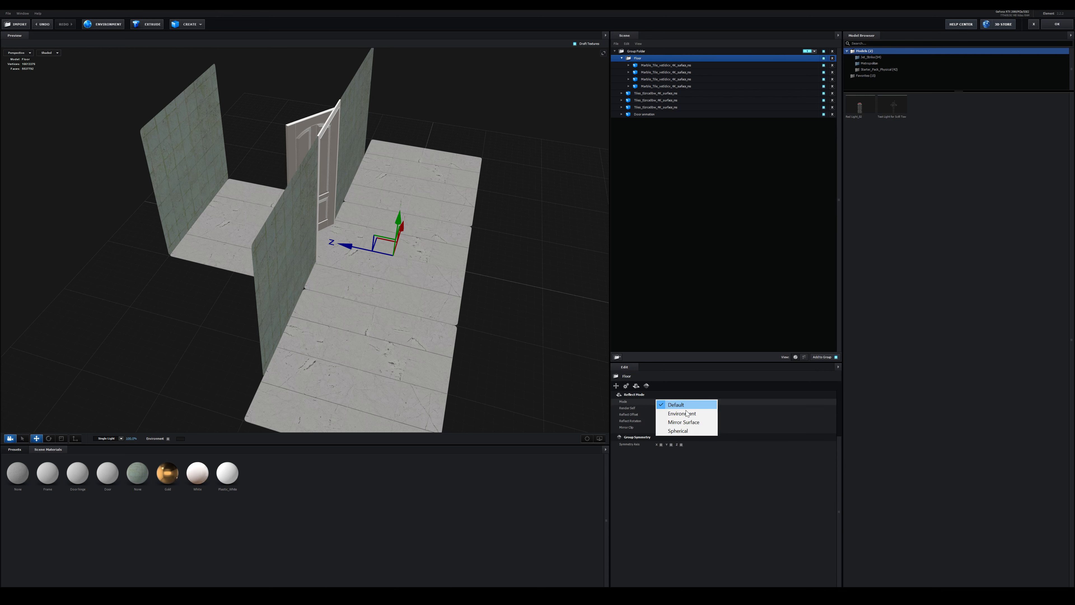
{"action": "left_click", "coordinate": [695, 422]}
Gather the door and the three wall tile models in a second new group folder
{"action": "left_click_drag", "start_coordinate": [419, 186], "coordinate": [382, 171]}
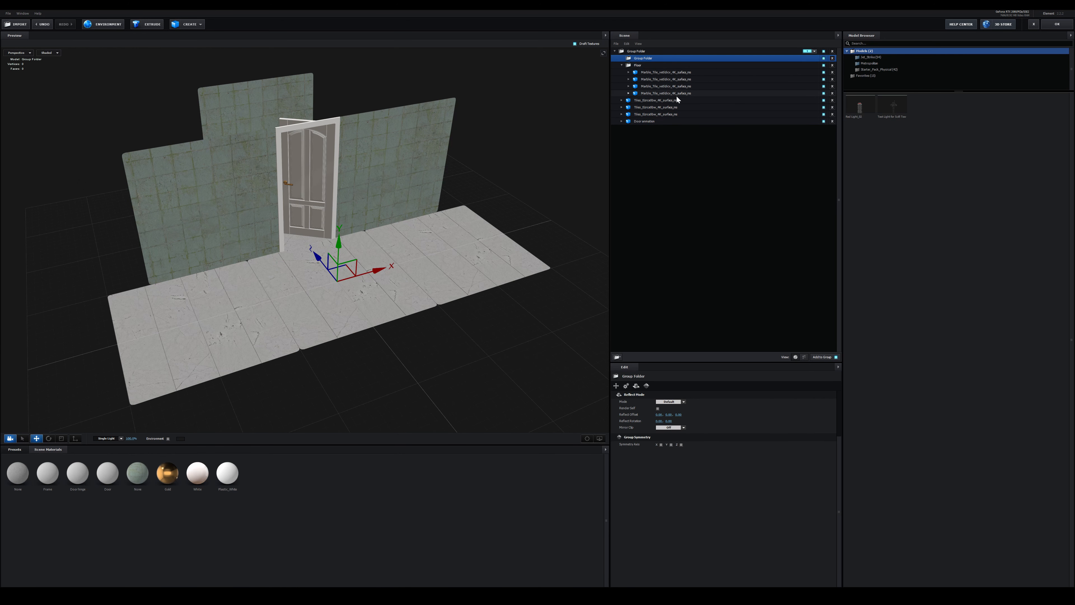
{"action": "left_click_drag", "start_coordinate": [675, 99], "coordinate": [646, 57]}
{"action": "left_click", "coordinate": [646, 58]}
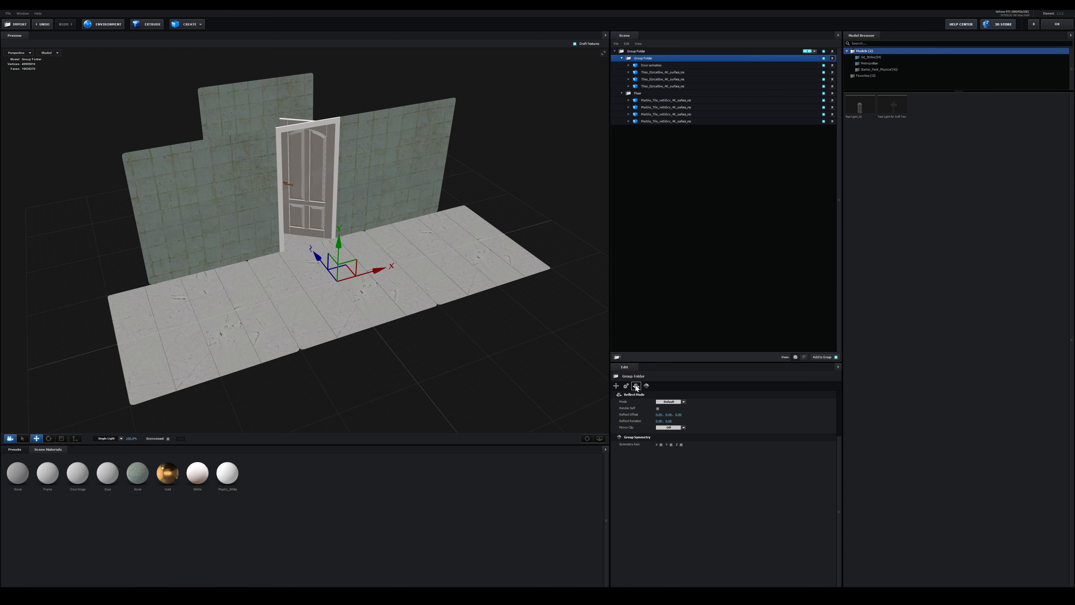
Set the reflect mode of the door and wall folder to Spherical and apply the scene
{"action": "left_click", "coordinate": [657, 402]}
{"action": "left_click", "coordinate": [669, 422]}
{"action": "left_click", "coordinate": [1057, 24]}
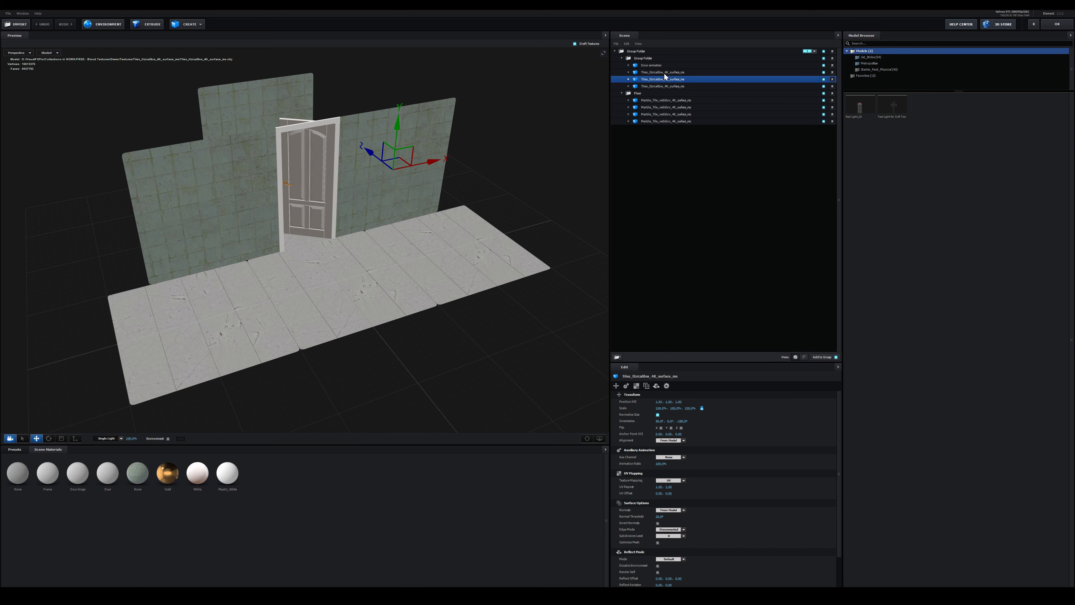
Shift three of the marble floor tiles slightly along Z in the scene setup and apply the scene
{"action": "left_click", "coordinate": [663, 79], "text": "ctrl"}
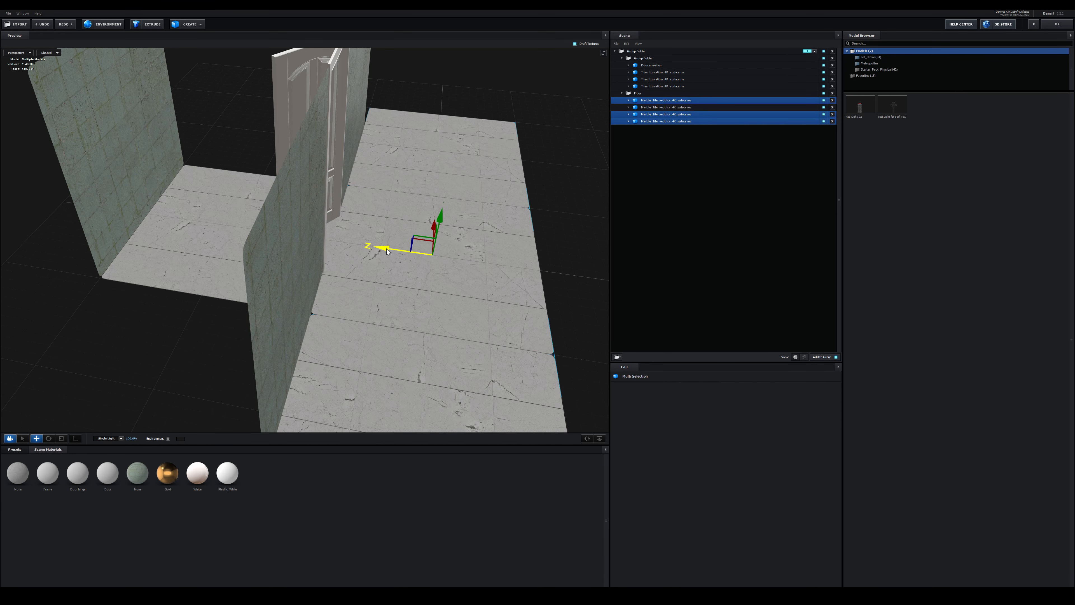
{"action": "left_click_drag", "start_coordinate": [387, 251], "coordinate": [385, 252]}
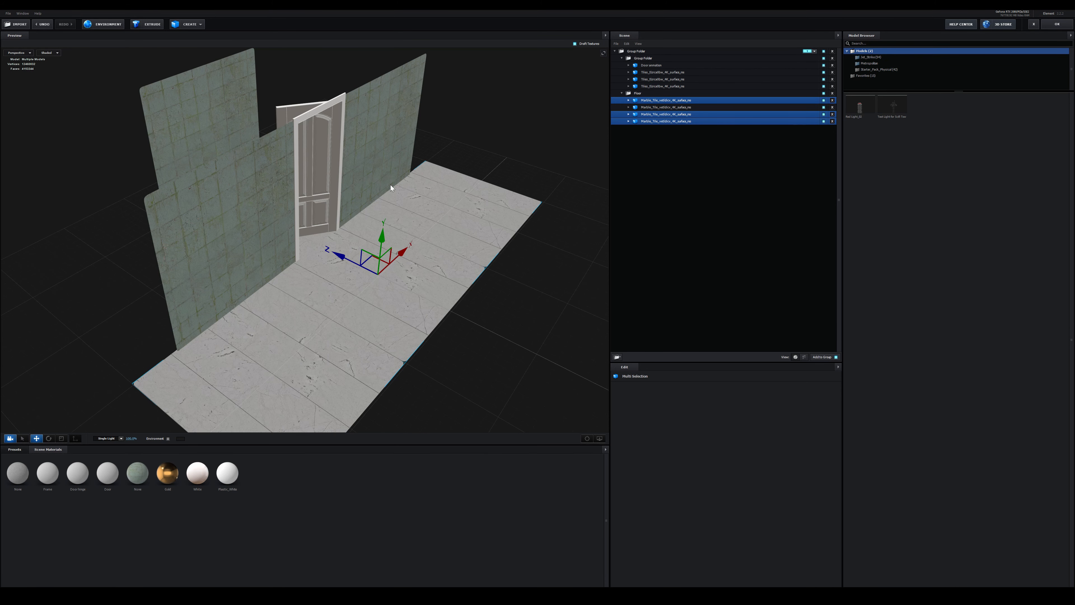
{"action": "left_click", "coordinate": [1057, 24]}
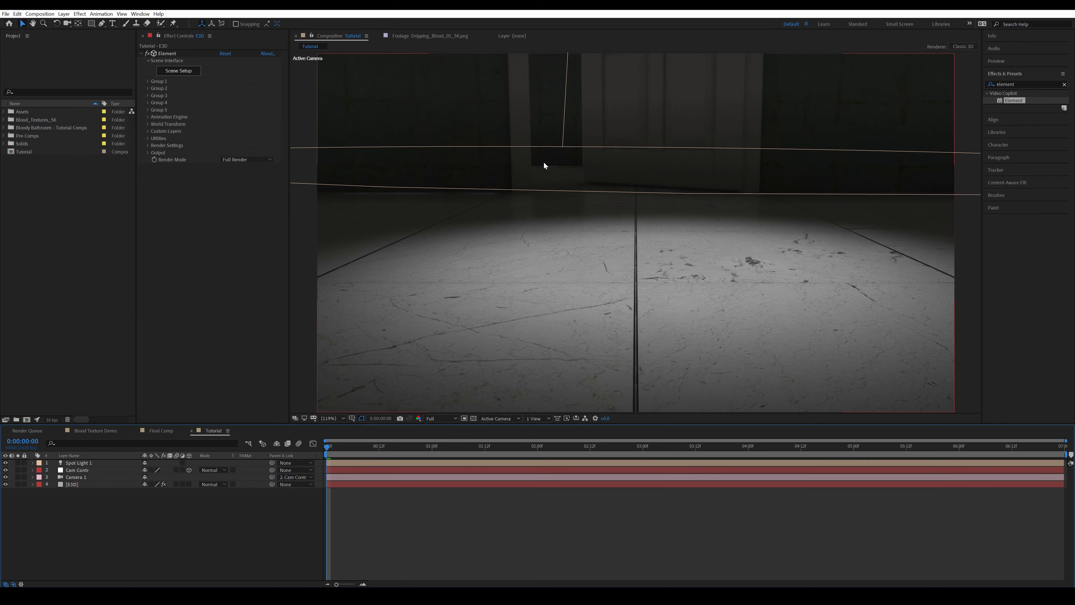
{"action": "left_click", "coordinate": [308, 545]}
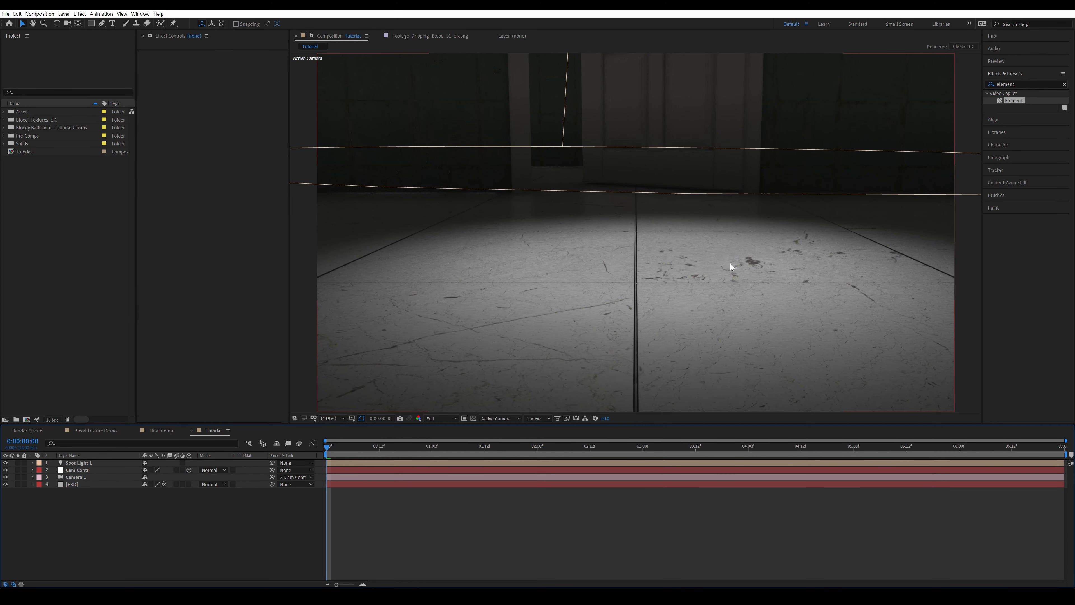
Turn off ambient occlusion in the Element render settings of the E3D layer
{"action": "left_click", "coordinate": [100, 484]}
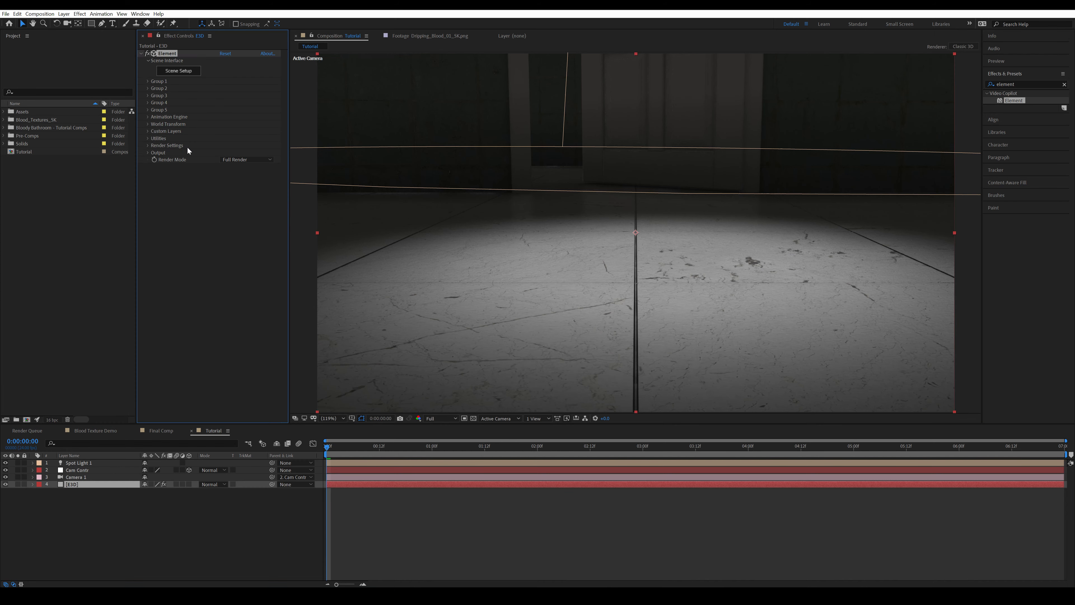
{"action": "left_click", "coordinate": [148, 145]}
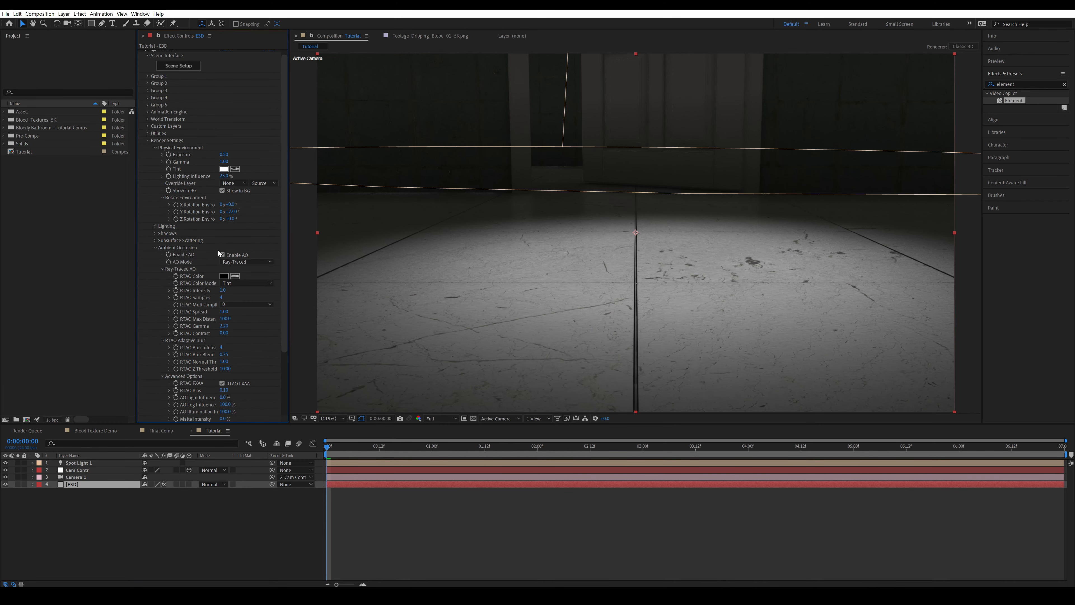
{"action": "left_click", "coordinate": [624, 559]}
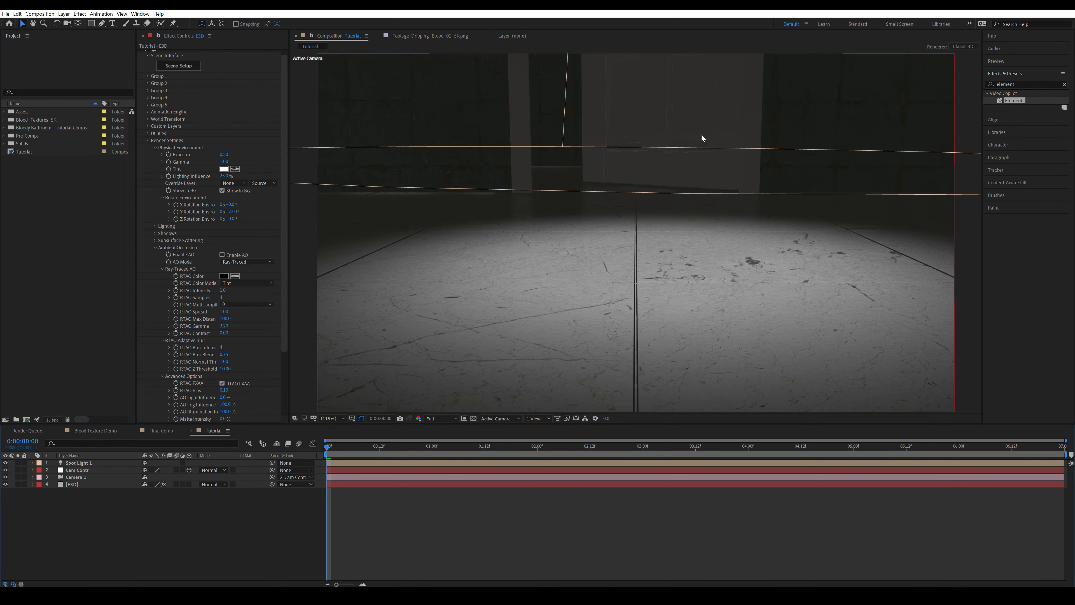
Keyframe the position and orientation of the Cam Contr null at the first frame
{"action": "left_click", "coordinate": [88, 471]}
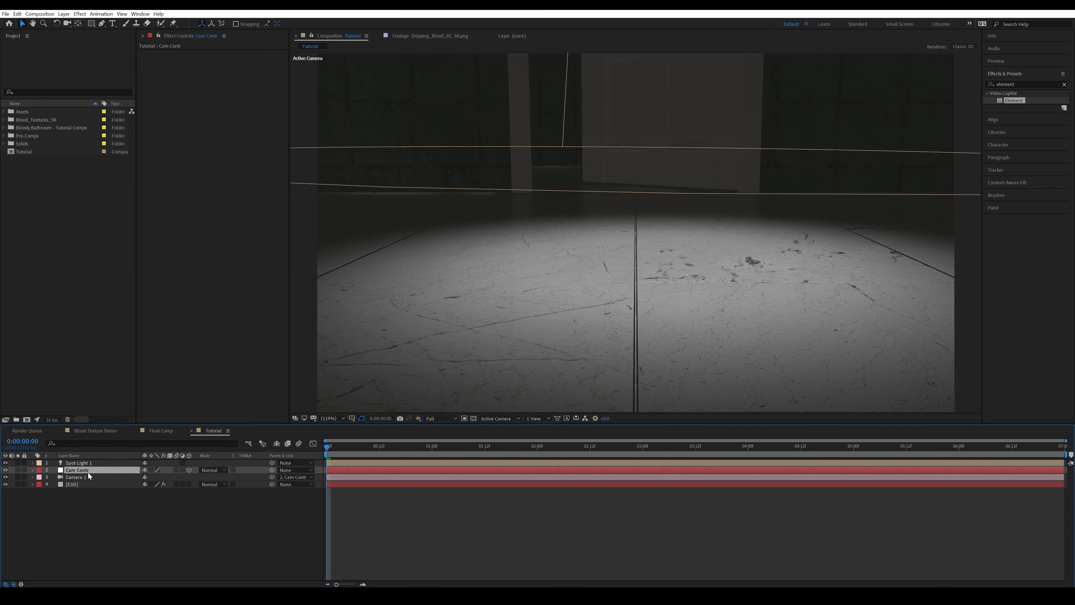
{"action": "key", "text": "p"}
{"action": "key", "text": "shift+r"}
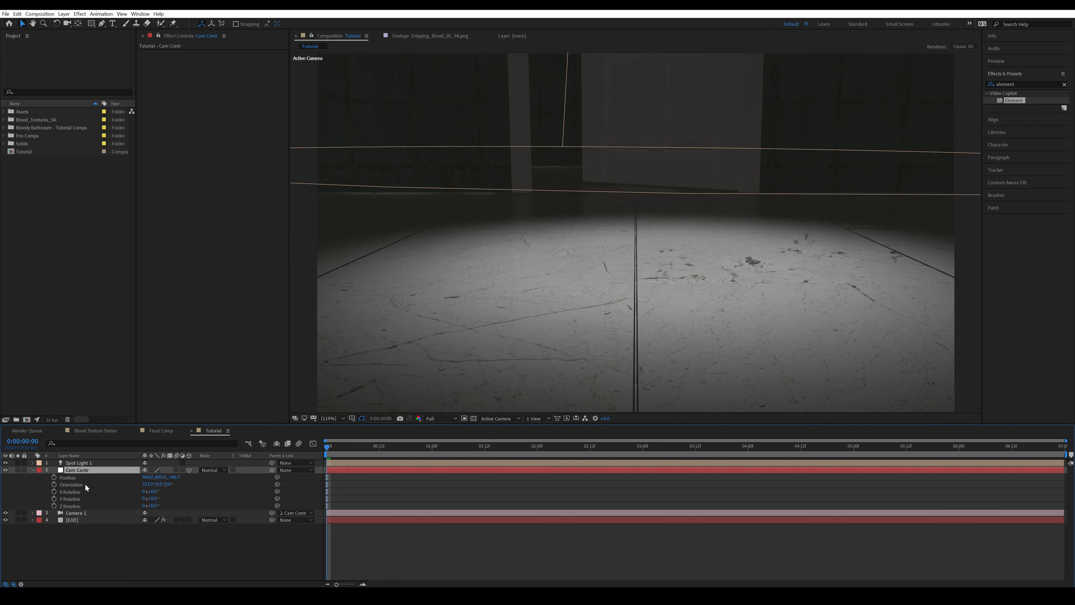
{"action": "left_click", "coordinate": [54, 477]}
{"action": "left_click", "coordinate": [53, 485]}
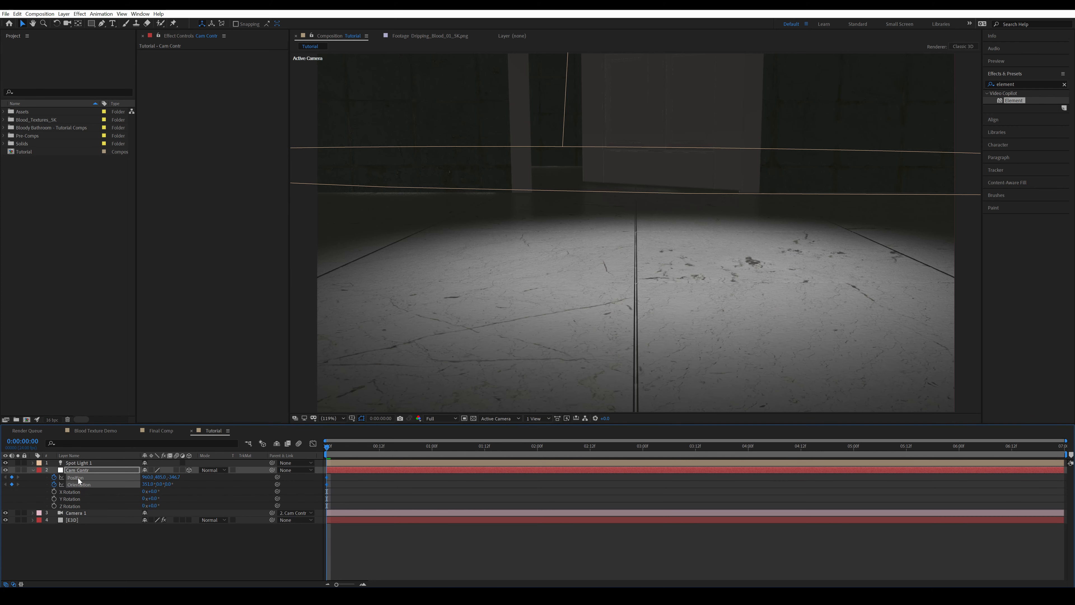
Pull the Cam Contr null back in Z and tilt it down toward the floor for the opening camera pose
{"action": "mouse_move", "coordinate": [174, 477]}
{"action": "left_mouse_down"}
{"action": "mouse_move", "coordinate": [145, 488]}
{"action": "mouse_move", "coordinate": [156, 484]}
{"action": "left_mouse_up"}
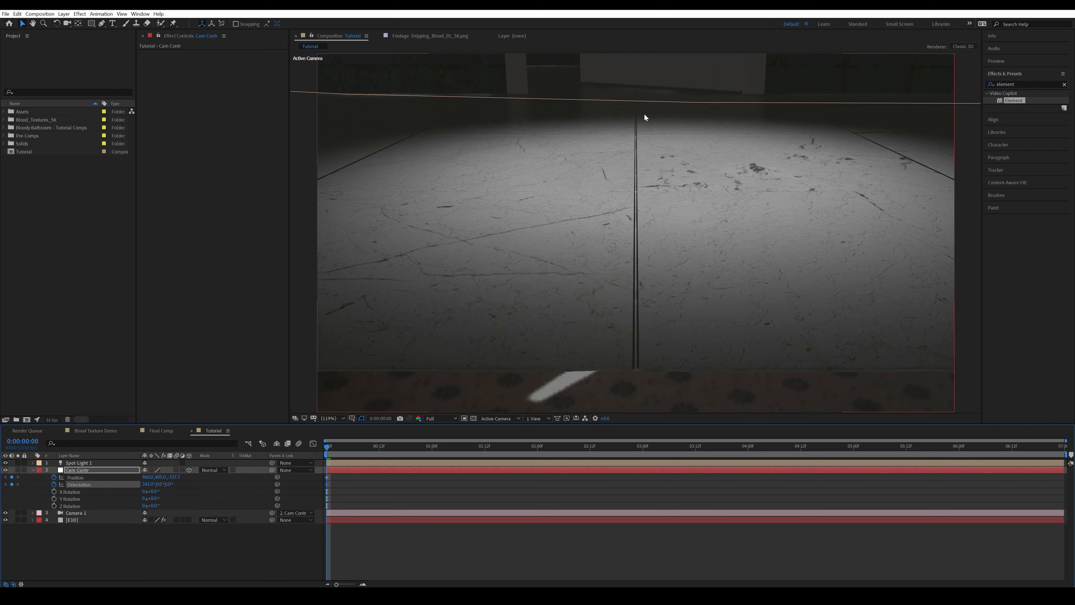
{"action": "left_click_drag", "start_coordinate": [149, 484], "coordinate": [148, 484]}
{"action": "left_click", "coordinate": [84, 471]}
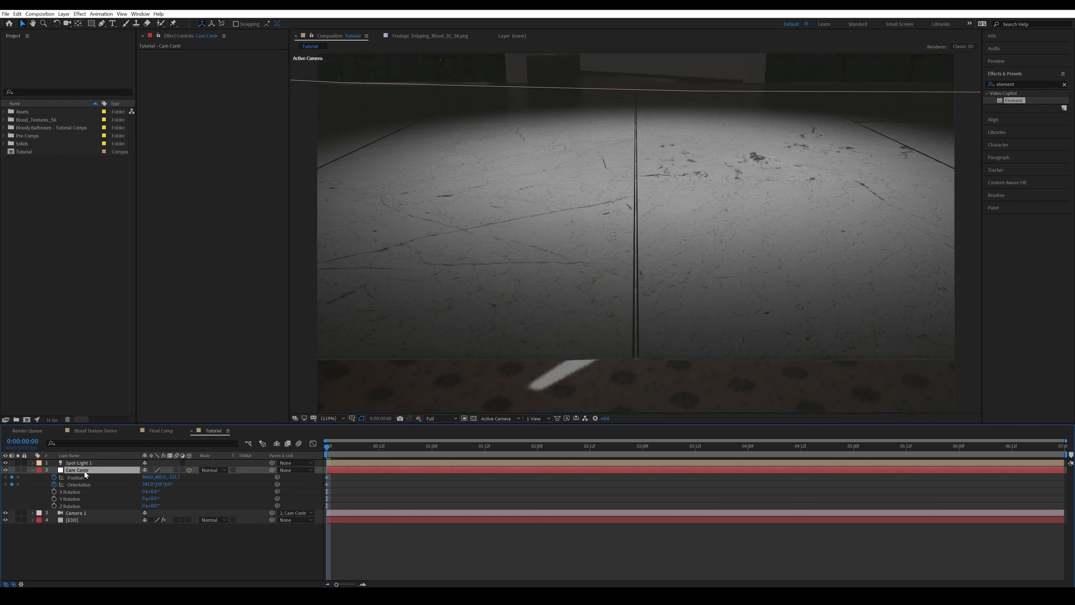
{"action": "left_click", "coordinate": [135, 540]}
{"action": "left_click", "coordinate": [82, 471]}
{"action": "left_click", "coordinate": [379, 563]}
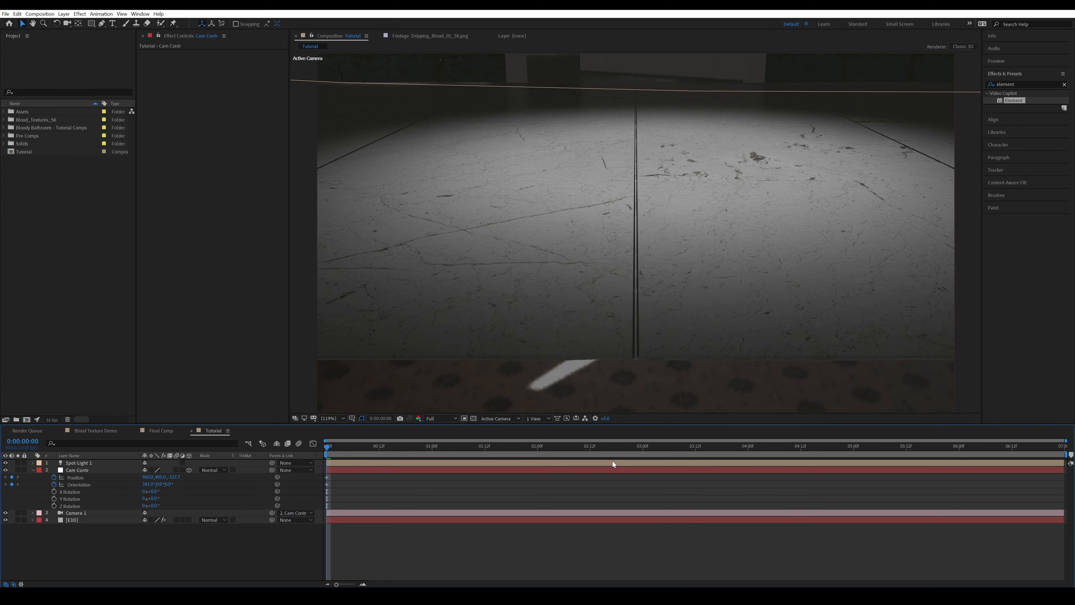
At 0:00:06:23, move the Cam Contr null forward in Z and tilt it up toward the door to keyframe the closing pose
{"action": "left_click", "coordinate": [1065, 454]}
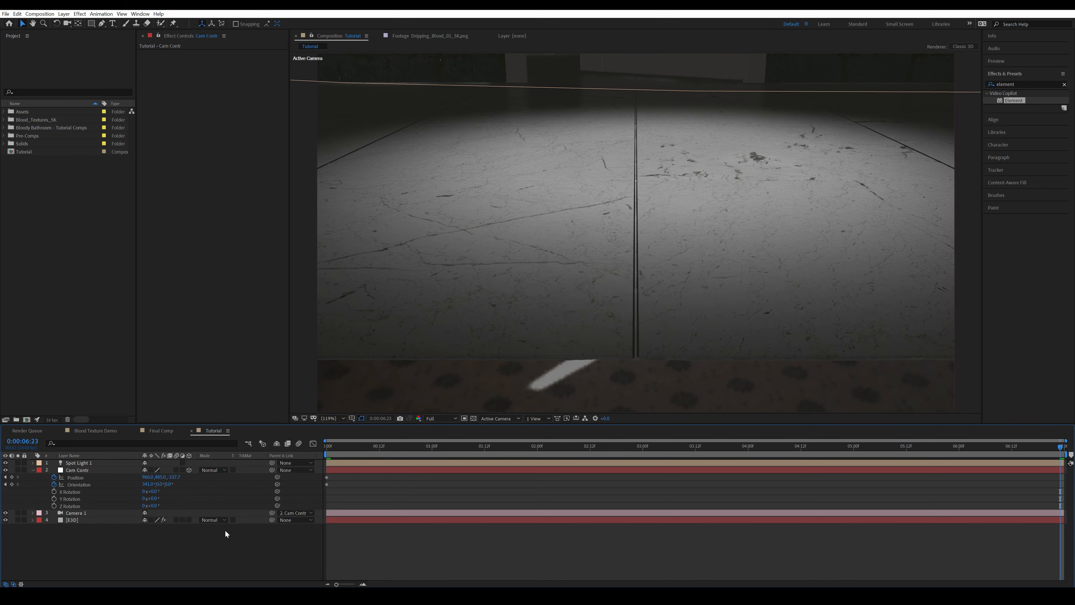
{"action": "mouse_move", "coordinate": [174, 476]}
{"action": "left_mouse_down"}
{"action": "mouse_move", "coordinate": [204, 482]}
{"action": "mouse_move", "coordinate": [159, 485]}
{"action": "left_mouse_up"}
{"action": "key", "text": "ctrl+z"}
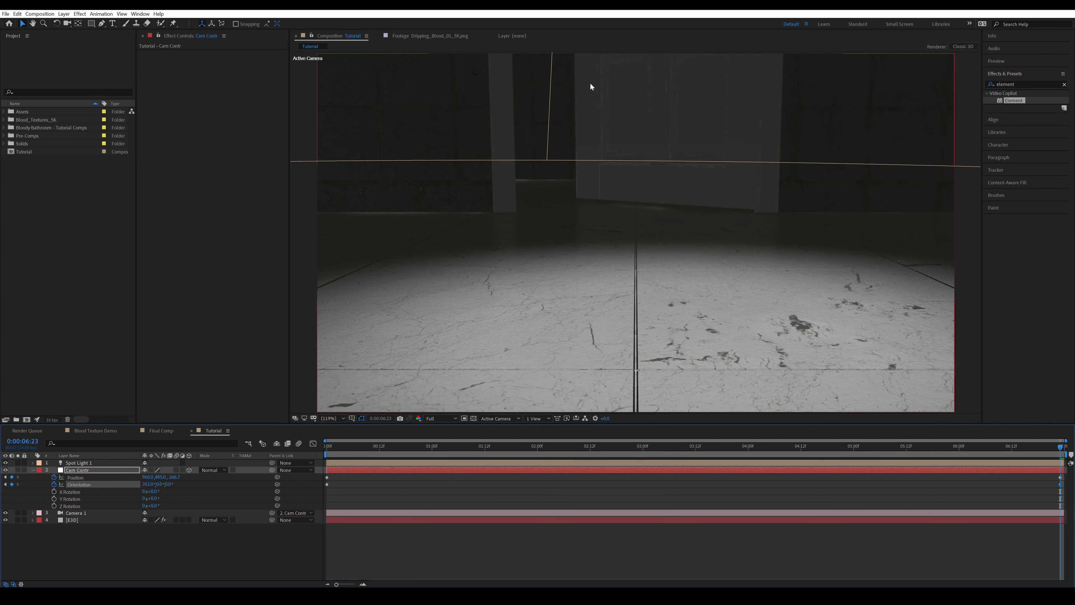
Preview the camera move, and extend the floor by moving the duplicated marble tile along Z away from the door in Scene Setup
{"action": "key", "text": "space"}
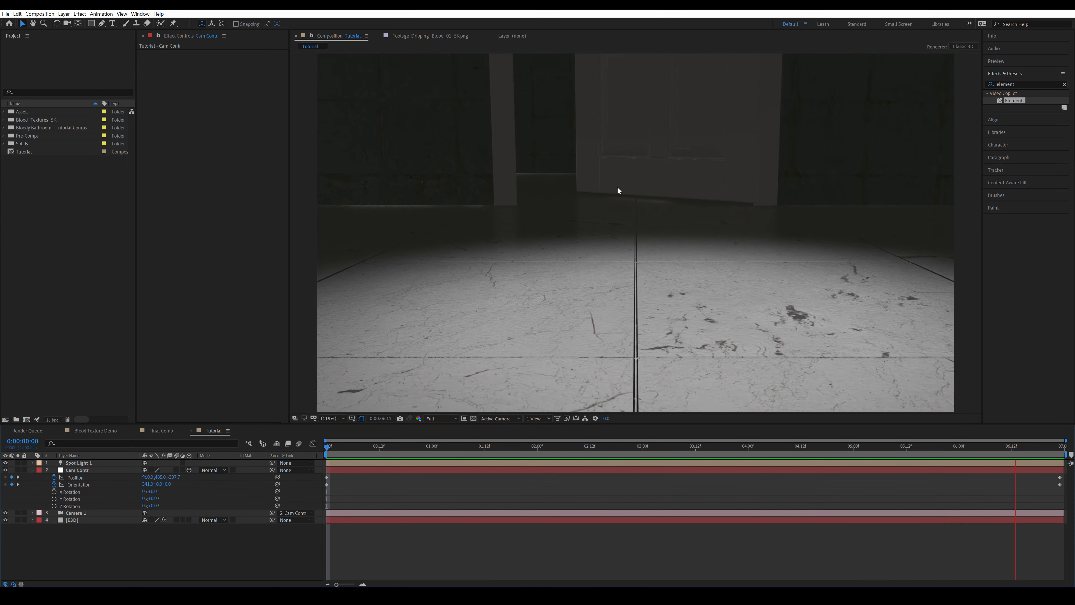
{"action": "key", "text": "space"}
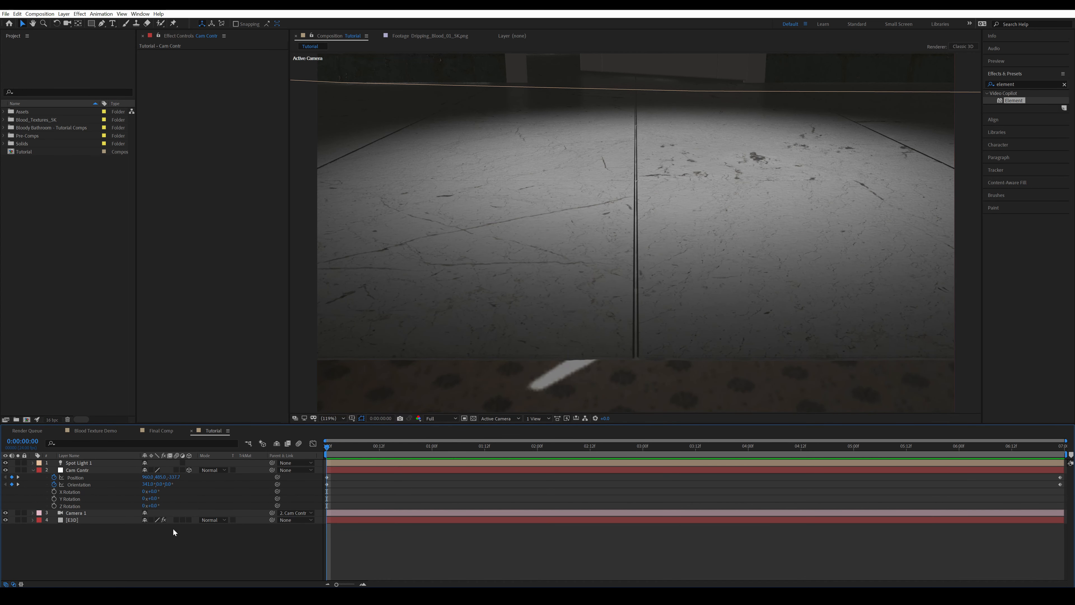
{"action": "left_click", "coordinate": [33, 470]}
{"action": "left_click", "coordinate": [77, 484]}
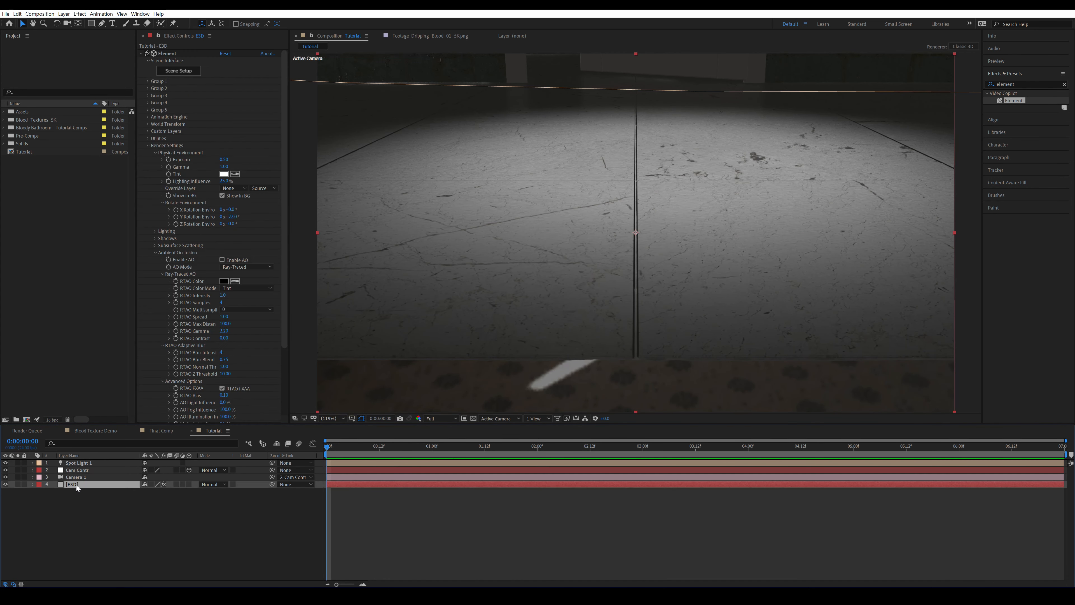
{"action": "left_click", "coordinate": [191, 71]}
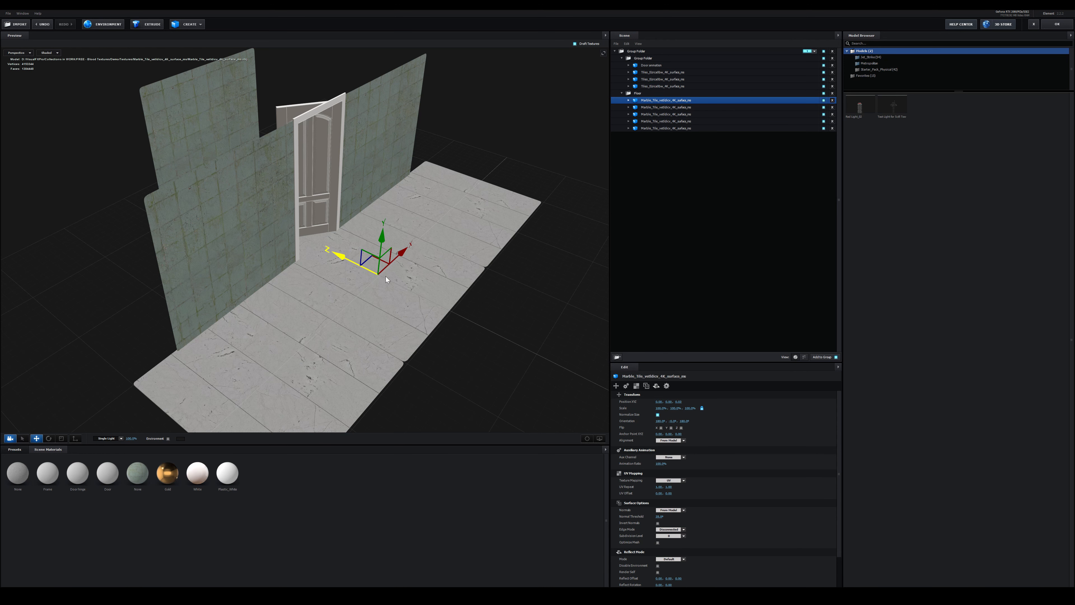
{"action": "left_click_drag", "start_coordinate": [358, 255], "coordinate": [489, 317]}
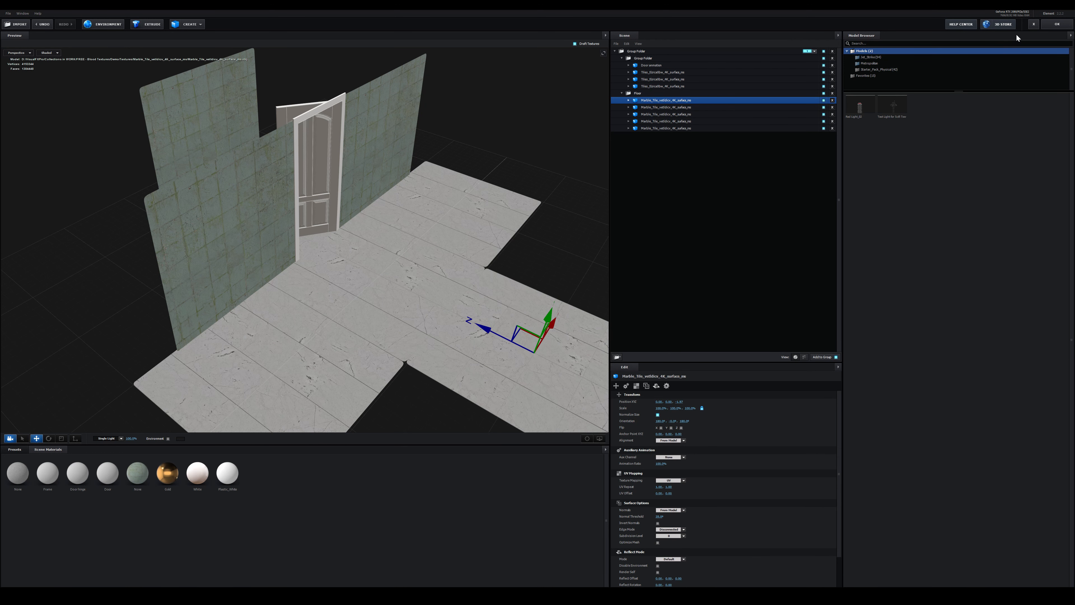
{"action": "left_click", "coordinate": [1057, 24]}
Turn on depth of field for Camera 1 and adjust its focus distance so the stained floor area is sharp
{"action": "left_click", "coordinate": [99, 476]}
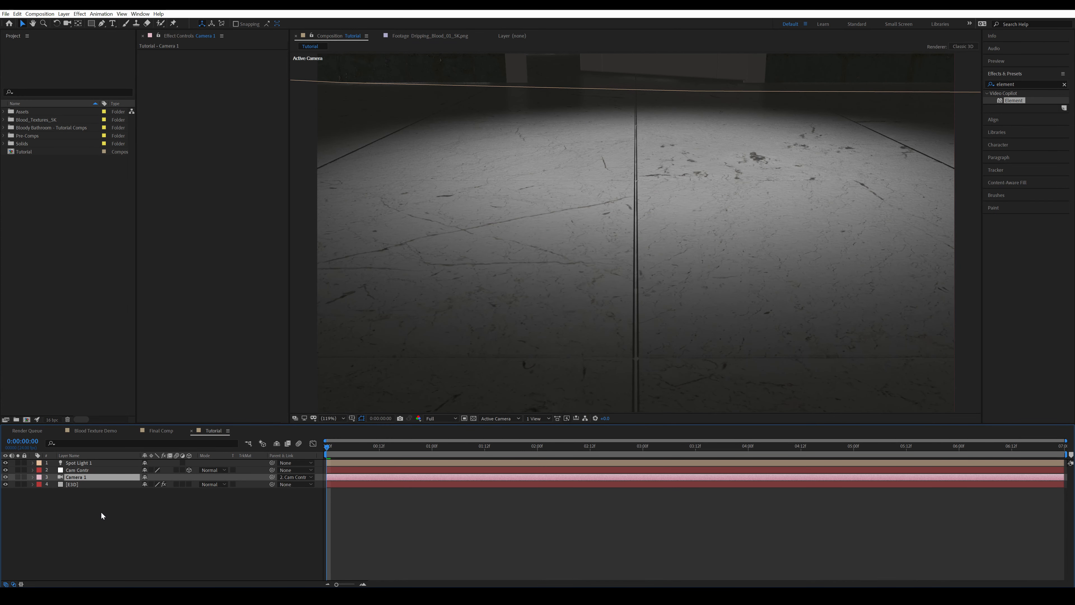
{"action": "key", "text": "a"}
{"action": "key", "text": "a"}
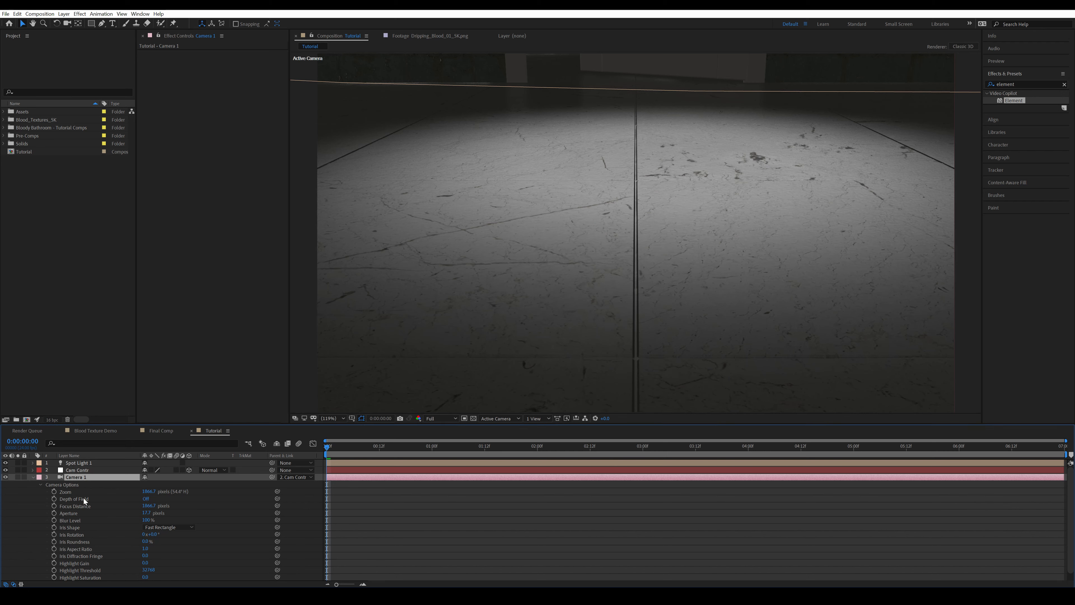
{"action": "left_click", "coordinate": [146, 499]}
{"action": "left_click_drag", "start_coordinate": [154, 507], "coordinate": [5, 511]}
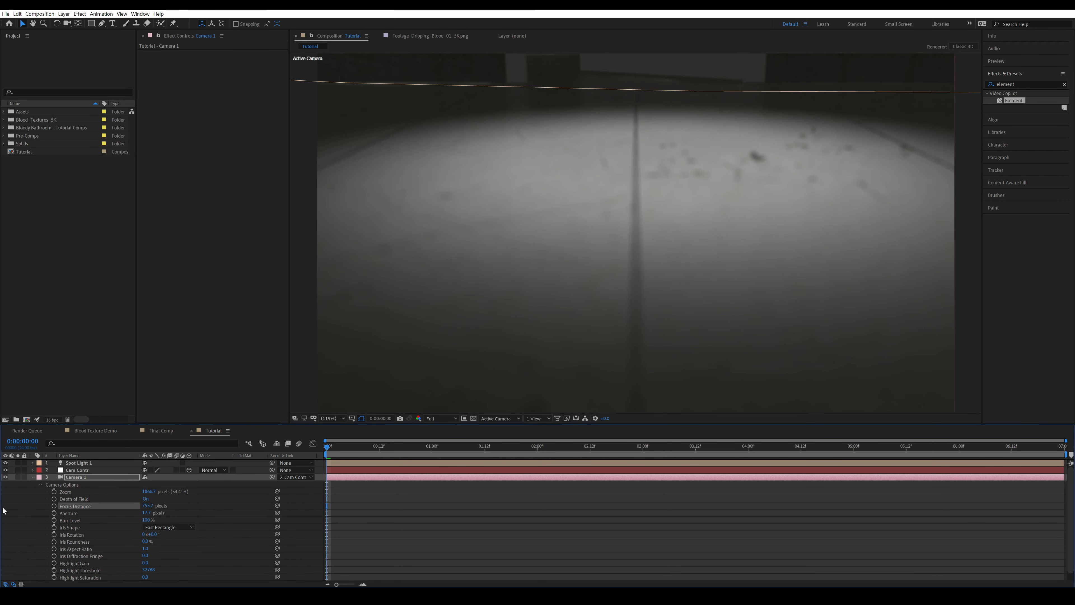
{"action": "left_click", "coordinate": [443, 523]}
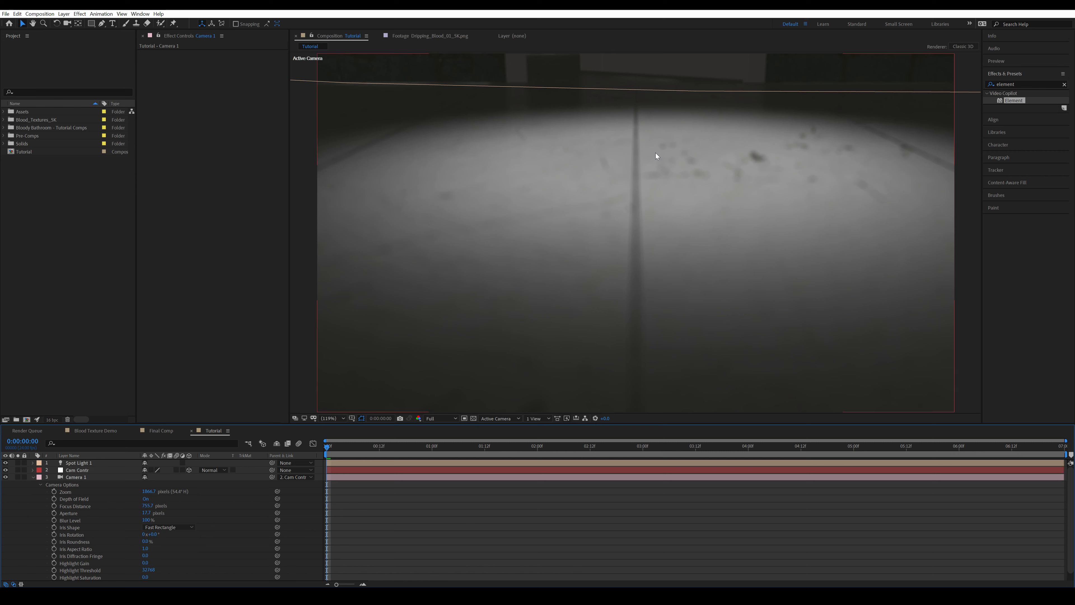
Lower Camera 1's aperture to soften the depth-of-field blur on the near floor
{"action": "left_click", "coordinate": [148, 513]}
{"action": "type", "text": "10"}
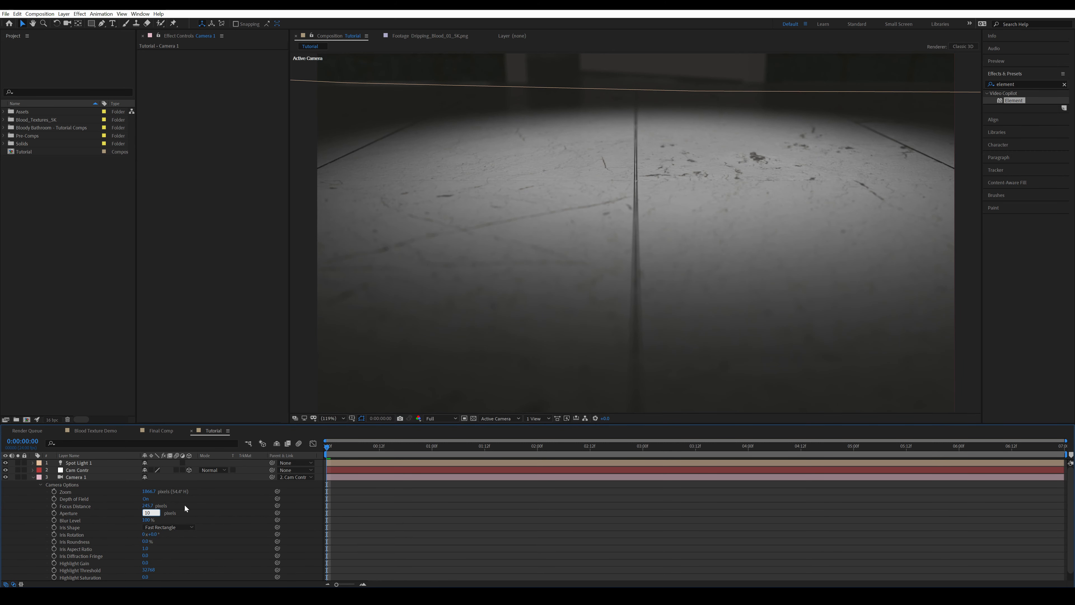
{"action": "key", "text": "Return"}
{"action": "left_click", "coordinate": [185, 509]}
{"action": "left_click", "coordinate": [148, 513]}
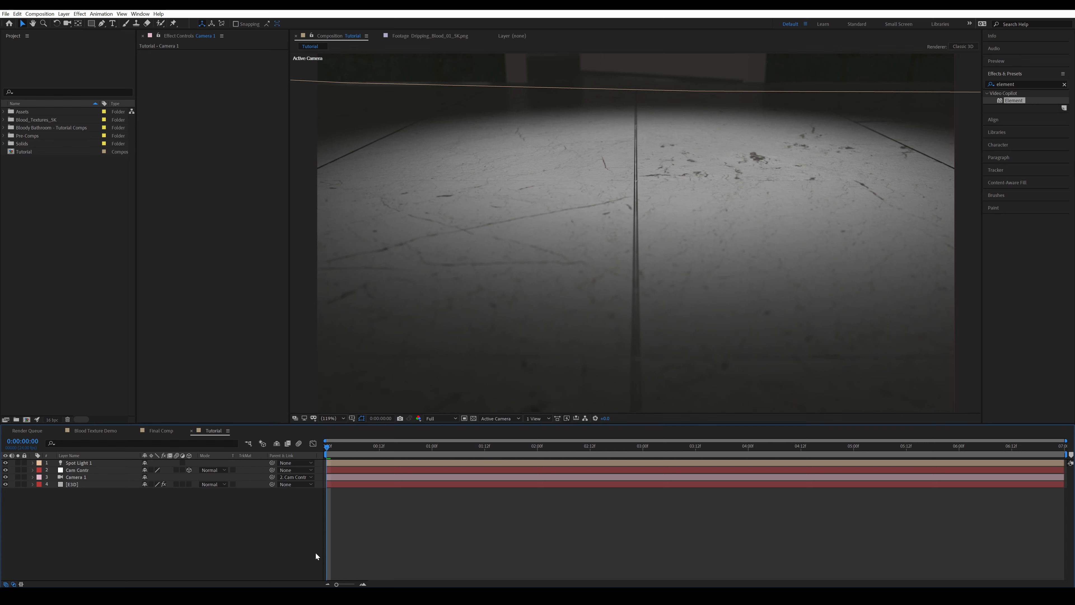
{"action": "left_click", "coordinate": [458, 516]}
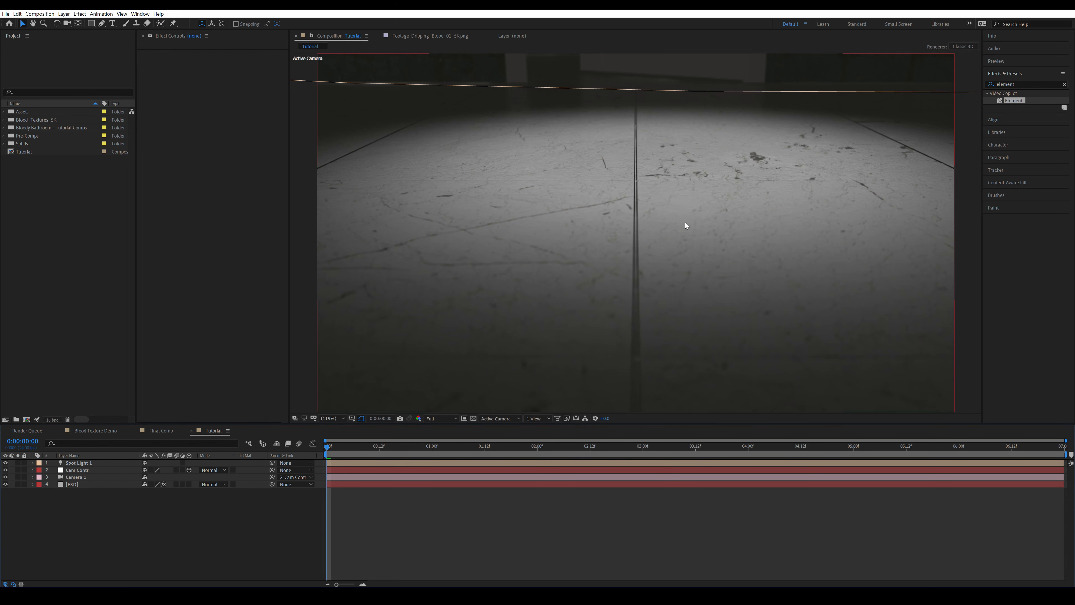
Reopen Scene Setup for the E3D layer and locate the marble floor tile behind the door
{"action": "left_click", "coordinate": [620, 188]}
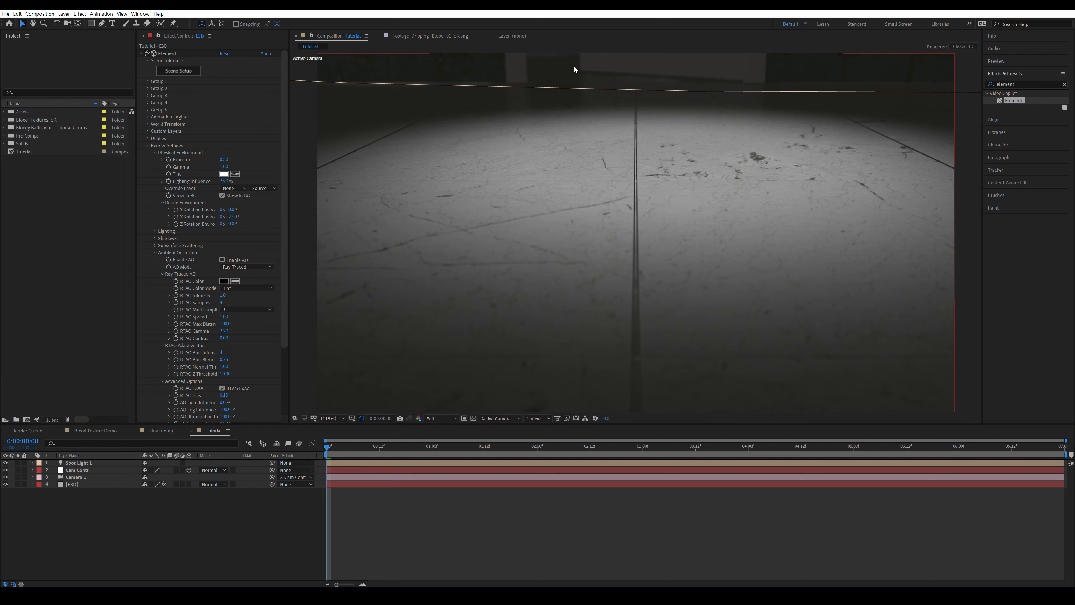
{"action": "left_click", "coordinate": [181, 75]}
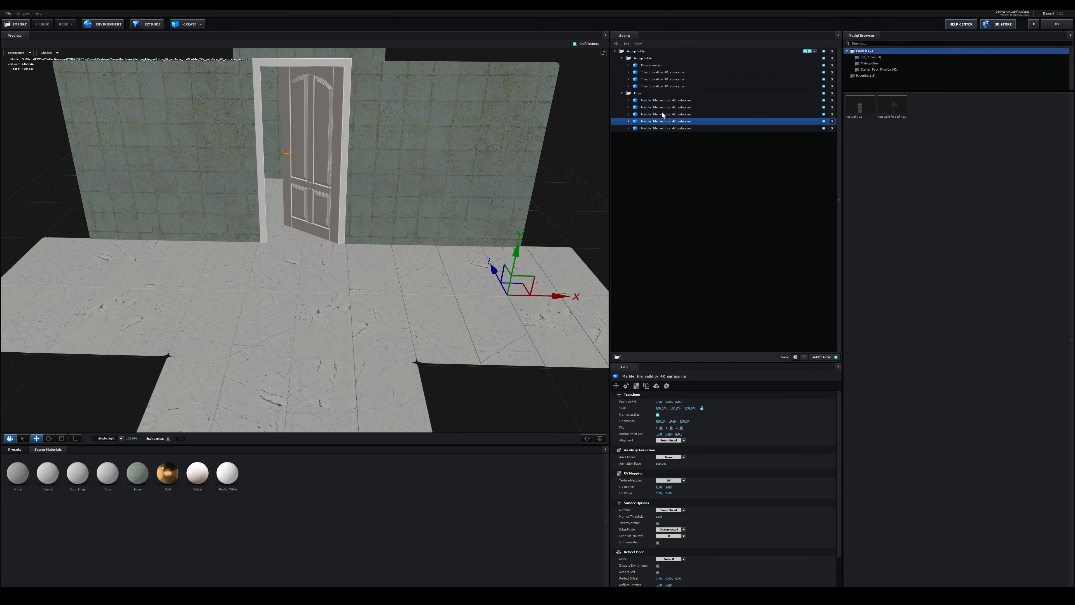
{"action": "left_click", "coordinate": [662, 112]}
{"action": "left_click", "coordinate": [664, 107]}
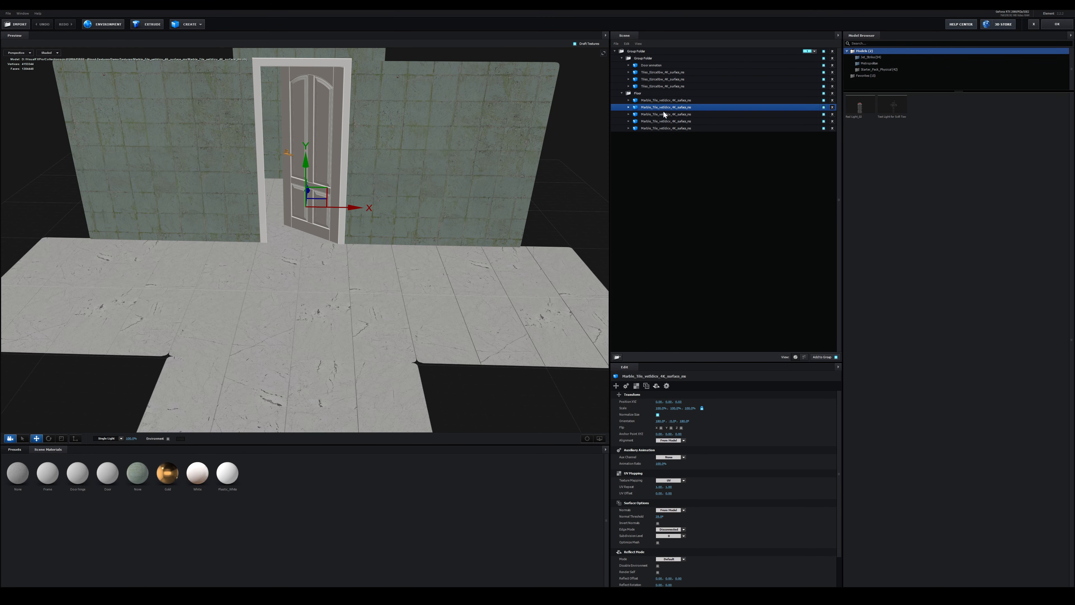
{"action": "left_click", "coordinate": [664, 113]}
{"action": "left_click_drag", "start_coordinate": [316, 219], "coordinate": [373, 233]}
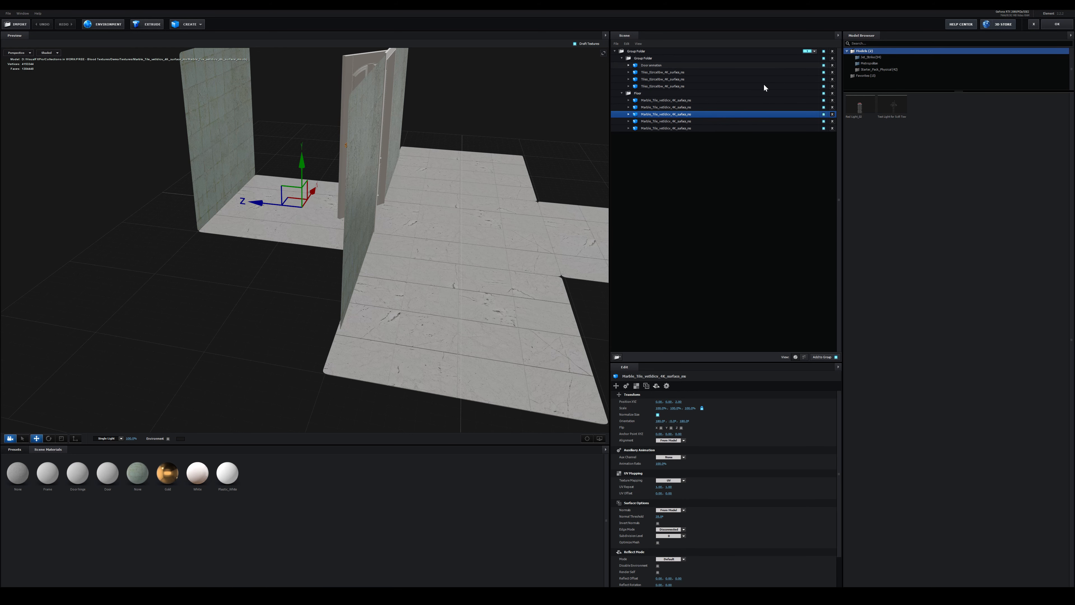
Set the Reflect Mode of the Floor group to Default and check the wall and door group
{"action": "left_click", "coordinate": [643, 93]}
{"action": "left_click", "coordinate": [636, 385]}
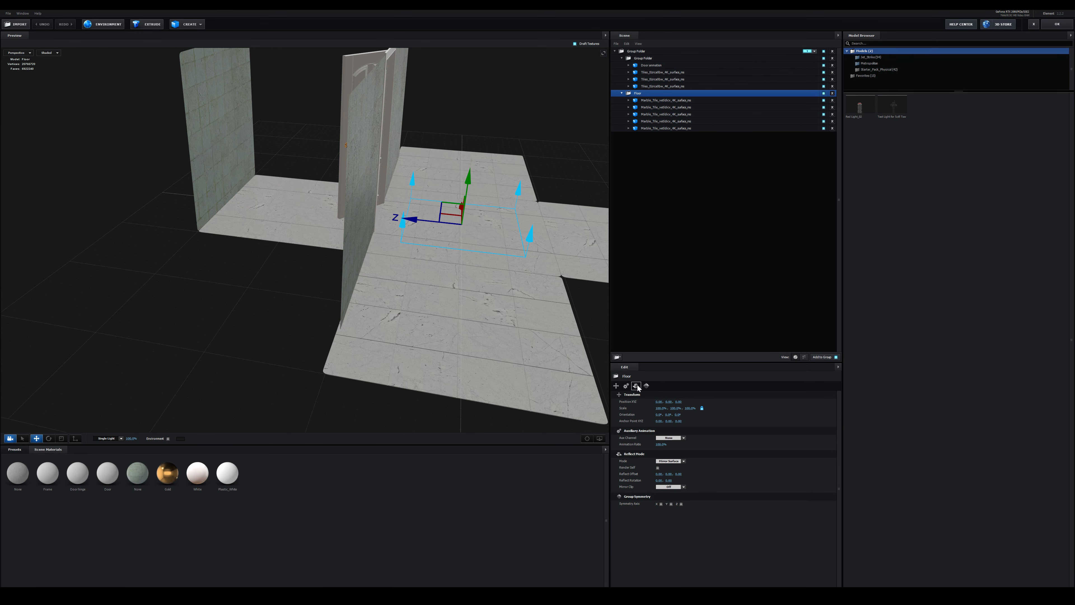
{"action": "left_click", "coordinate": [671, 402]}
{"action": "left_click", "coordinate": [686, 405]}
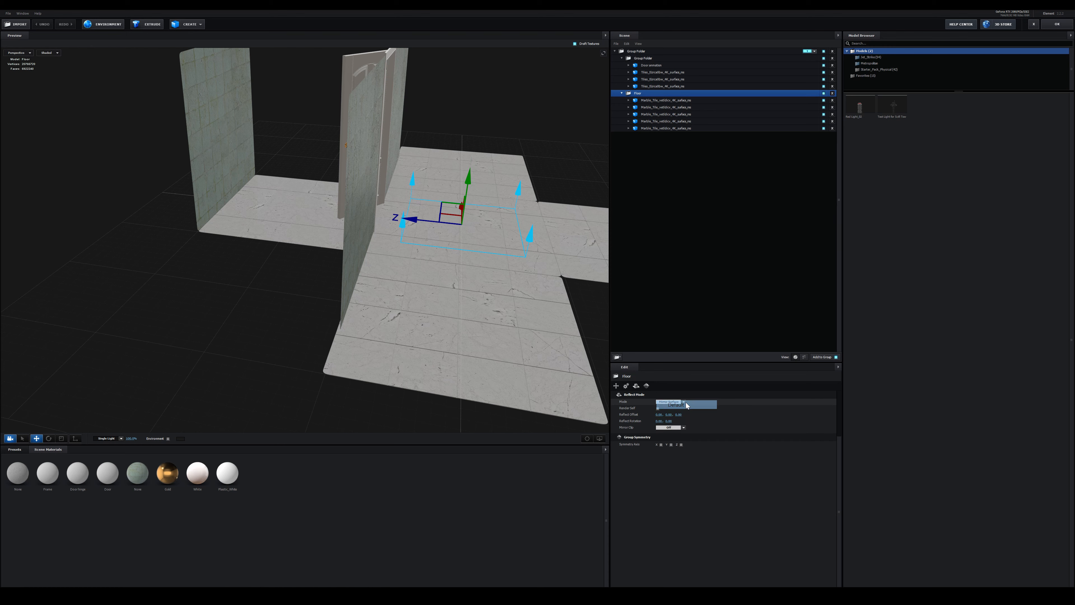
{"action": "left_click", "coordinate": [643, 58]}
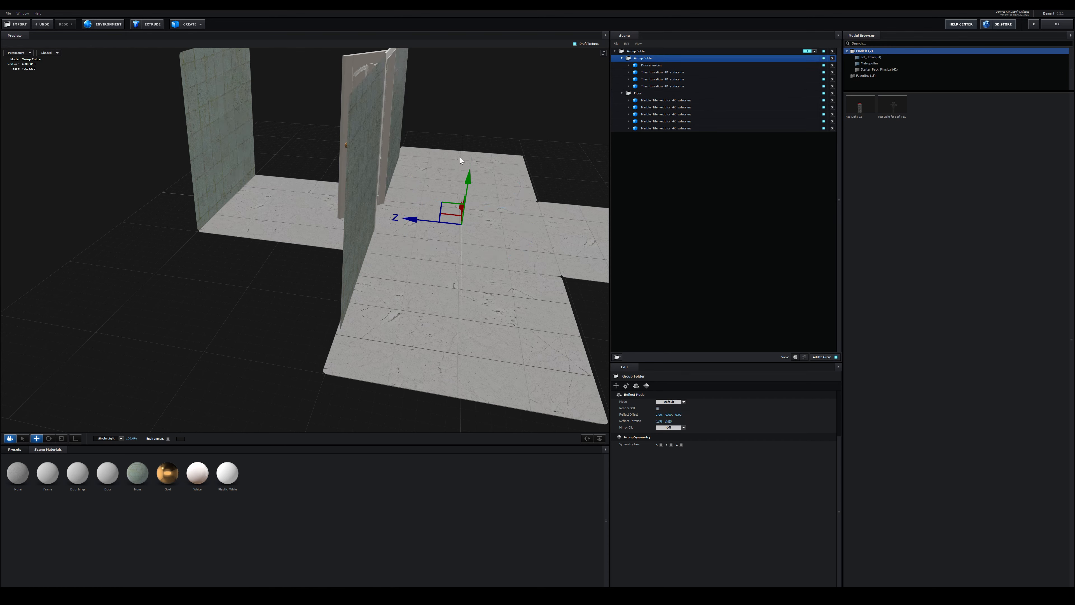
Duplicate the marble floor material and apply the copy to the tile behind the door
{"action": "left_click", "coordinate": [657, 108]}
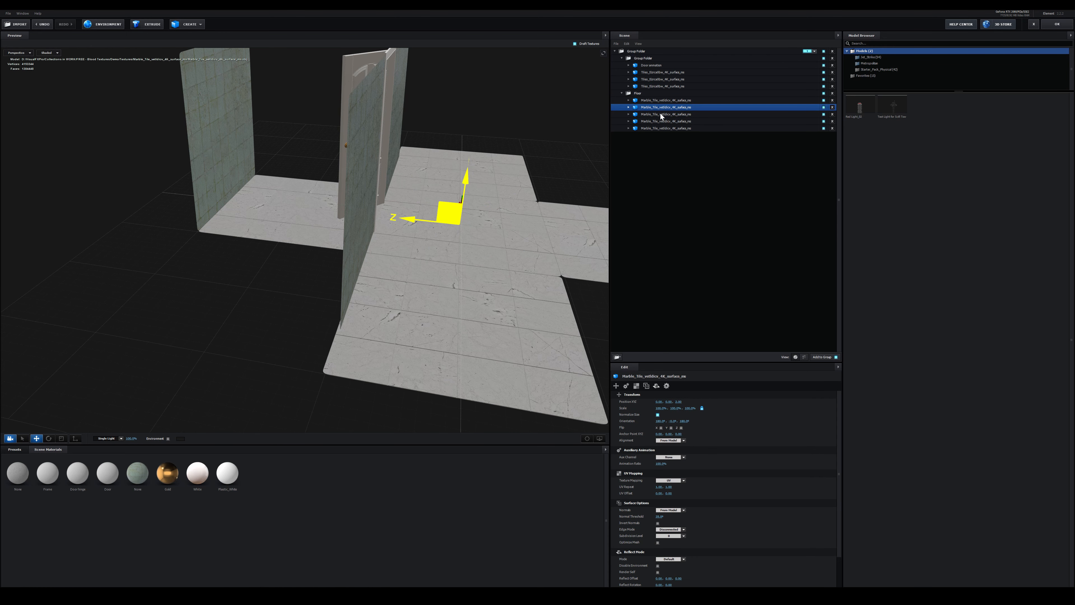
{"action": "left_click", "coordinate": [658, 114]}
{"action": "scroll", "coordinate": [336, 228], "scroll_direction": "up", "scroll_amount": 5}
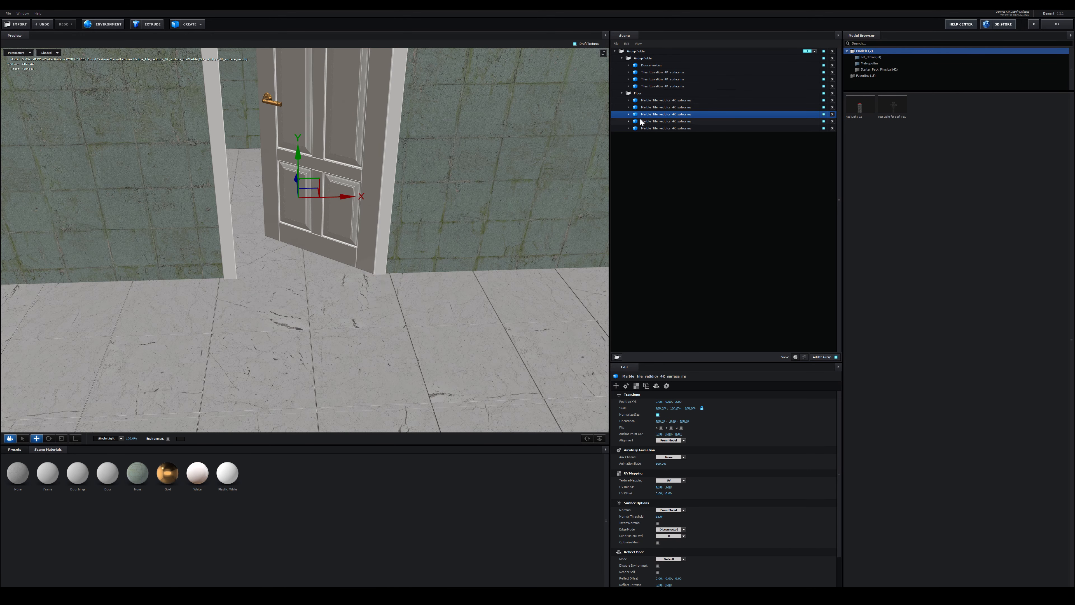
{"action": "left_click", "coordinate": [629, 114]}
{"action": "left_click", "coordinate": [652, 121]}
{"action": "right_click", "coordinate": [17, 471]}
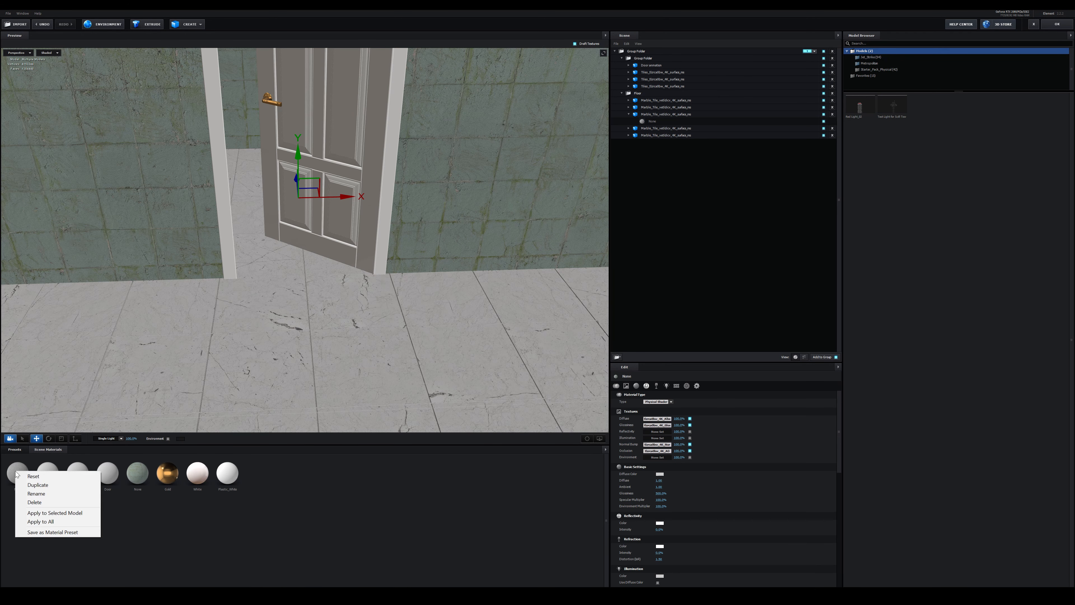
{"action": "left_click", "coordinate": [34, 485]}
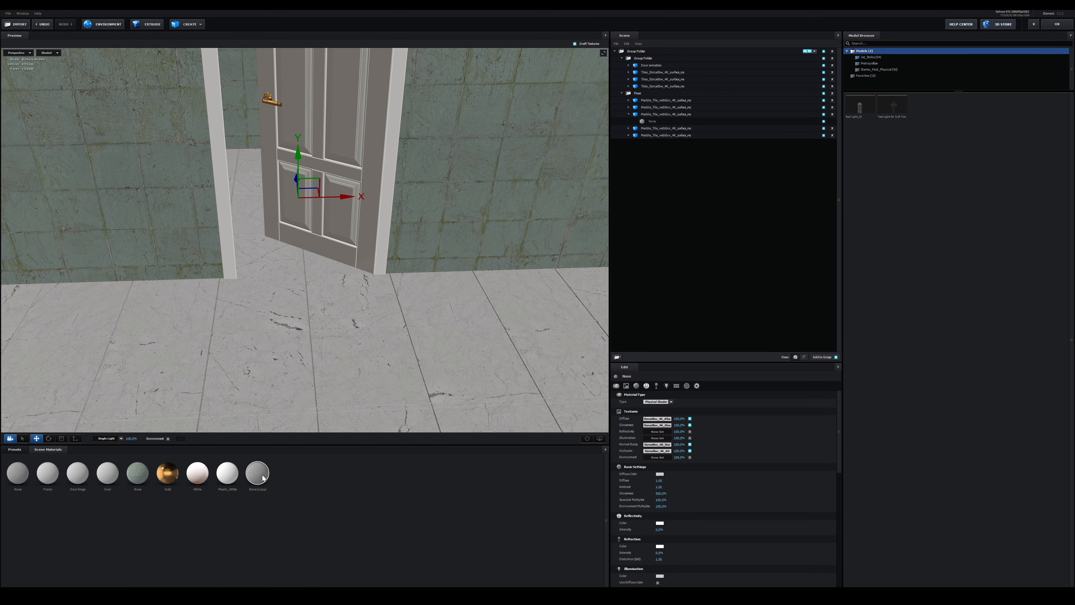
{"action": "left_click_drag", "start_coordinate": [262, 478], "coordinate": [655, 122]}
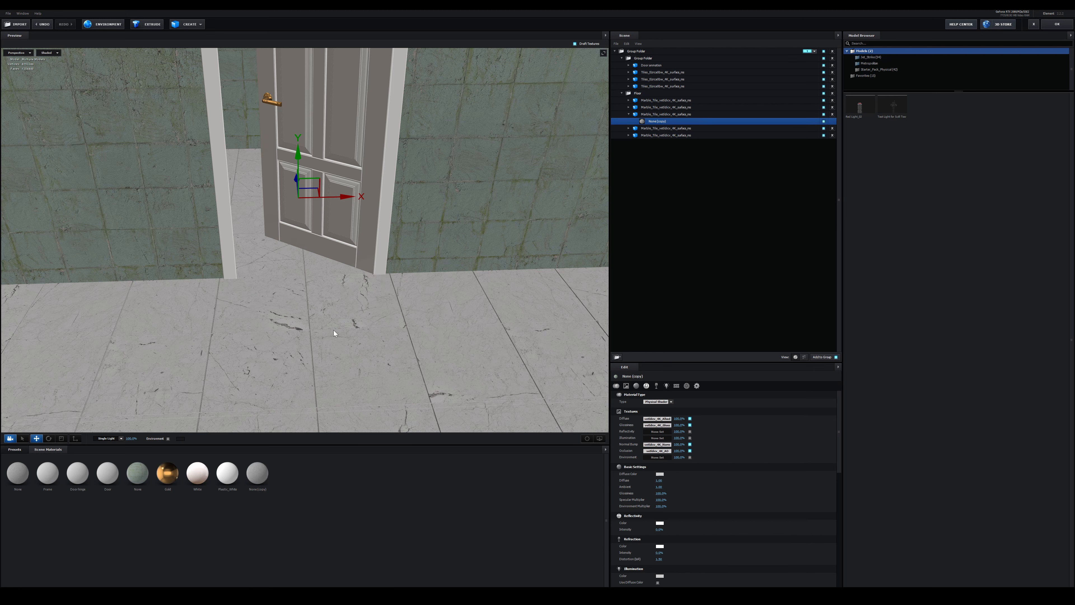
Change the copied material's diffuse color to a muted greenish gray to tint the floor behind the door
{"action": "left_click", "coordinate": [659, 474]}
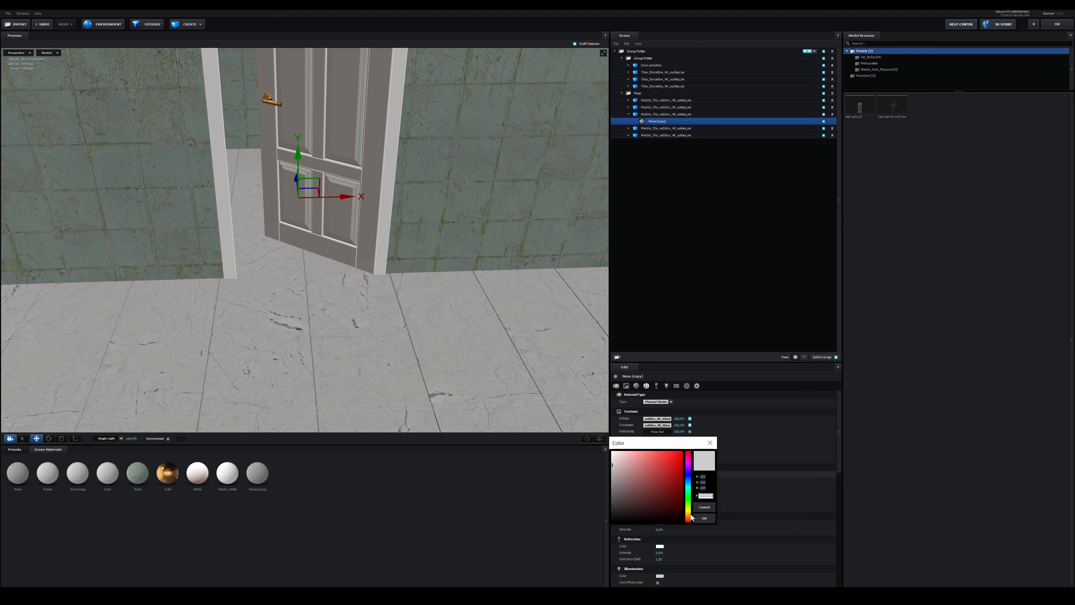
{"action": "left_click", "coordinate": [689, 505]}
{"action": "left_click", "coordinate": [628, 495]}
{"action": "left_click", "coordinate": [625, 486]}
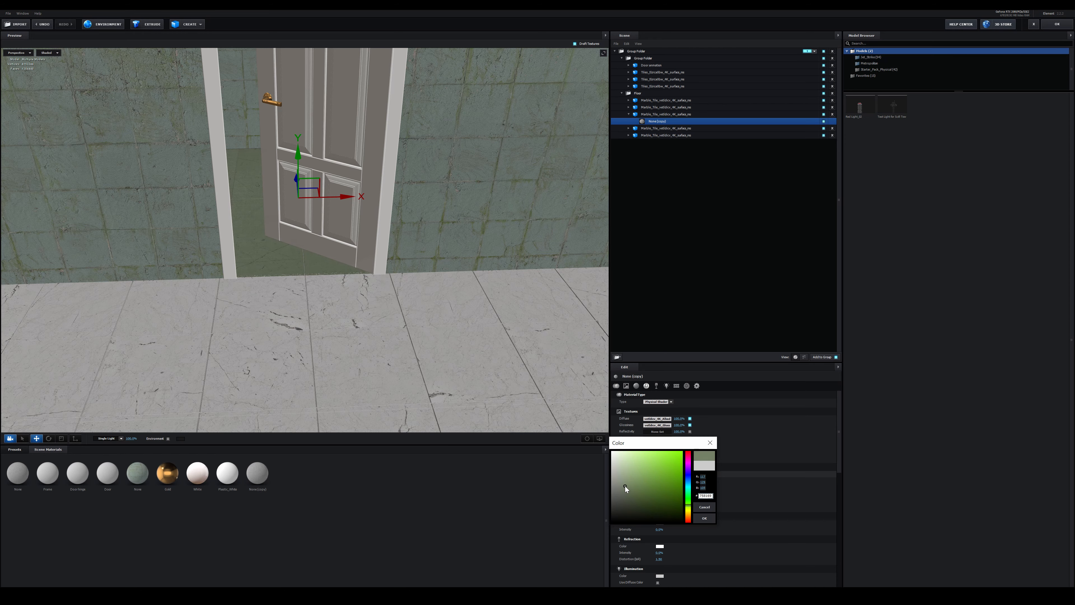
{"action": "left_click", "coordinate": [622, 482]}
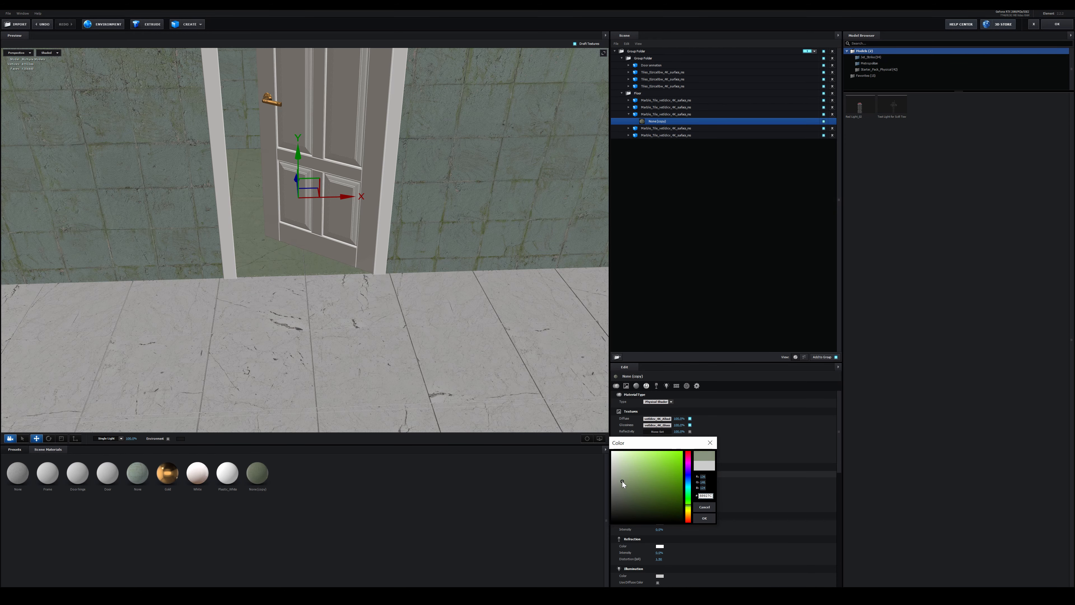
{"action": "left_click", "coordinate": [707, 518]}
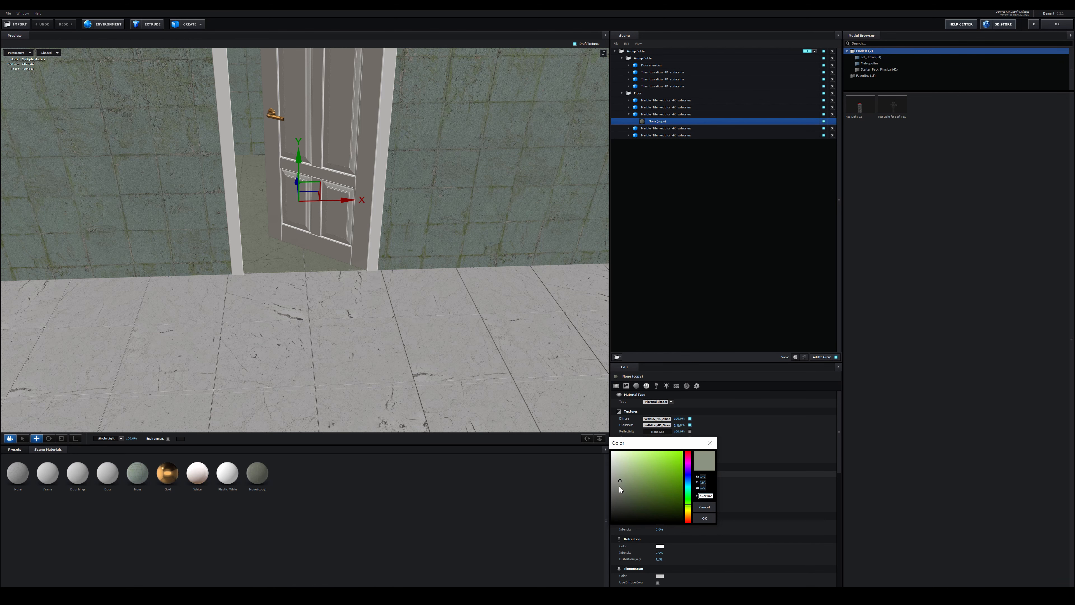
{"action": "left_click", "coordinate": [619, 487]}
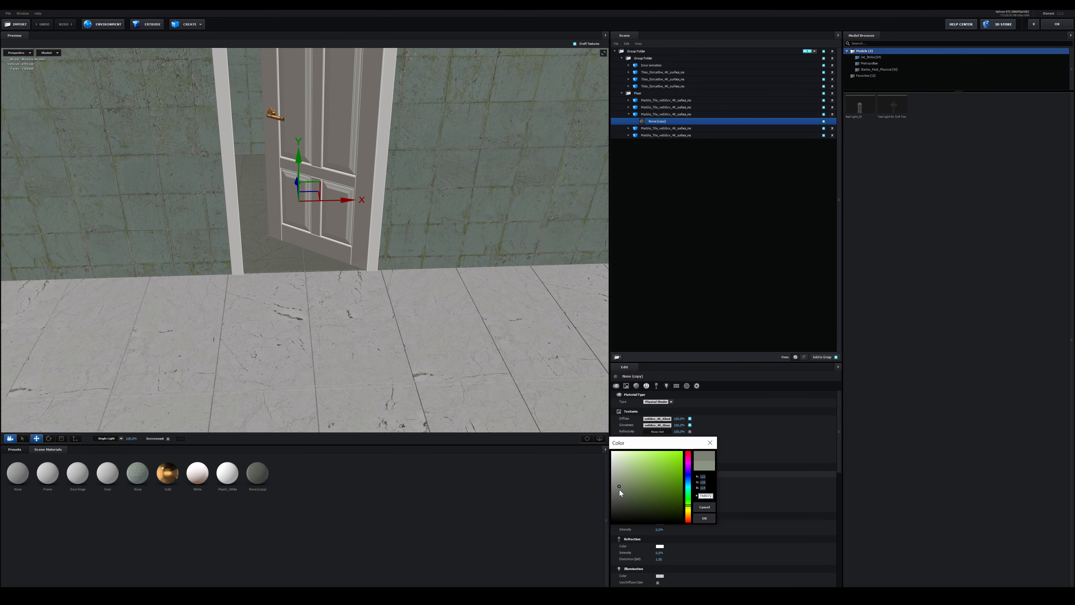
{"action": "left_click", "coordinate": [706, 518]}
Set Reflect Mode to Mirror Surface on the Floor group and to Spherical on the wall and door group
{"action": "left_click", "coordinate": [718, 93]}
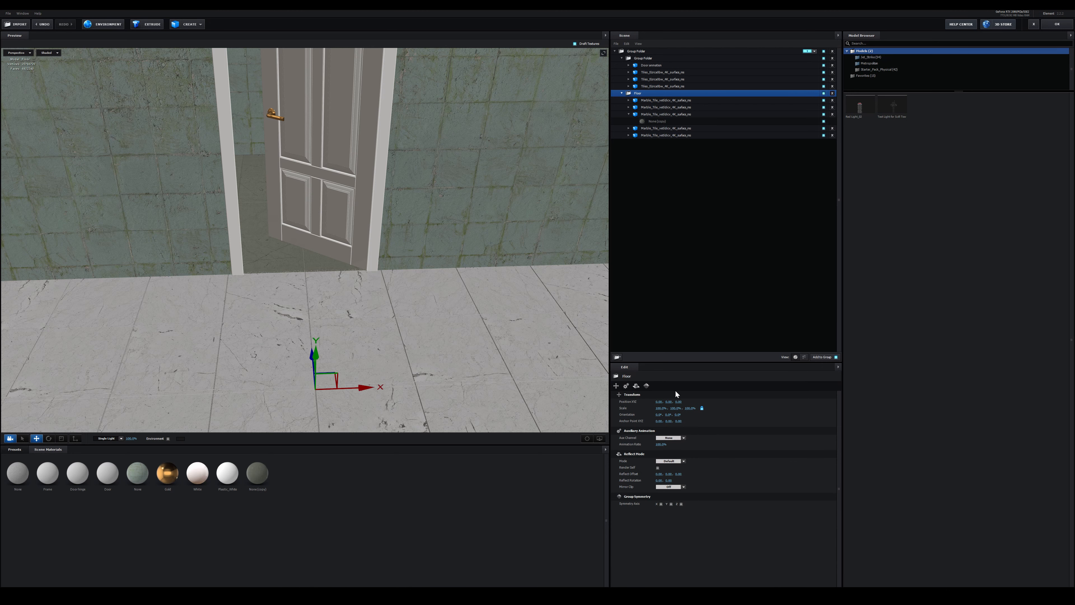
{"action": "left_click", "coordinate": [669, 438]}
{"action": "scroll", "coordinate": [671, 424], "scroll_direction": "down", "scroll_amount": 2}
{"action": "left_click", "coordinate": [671, 401]}
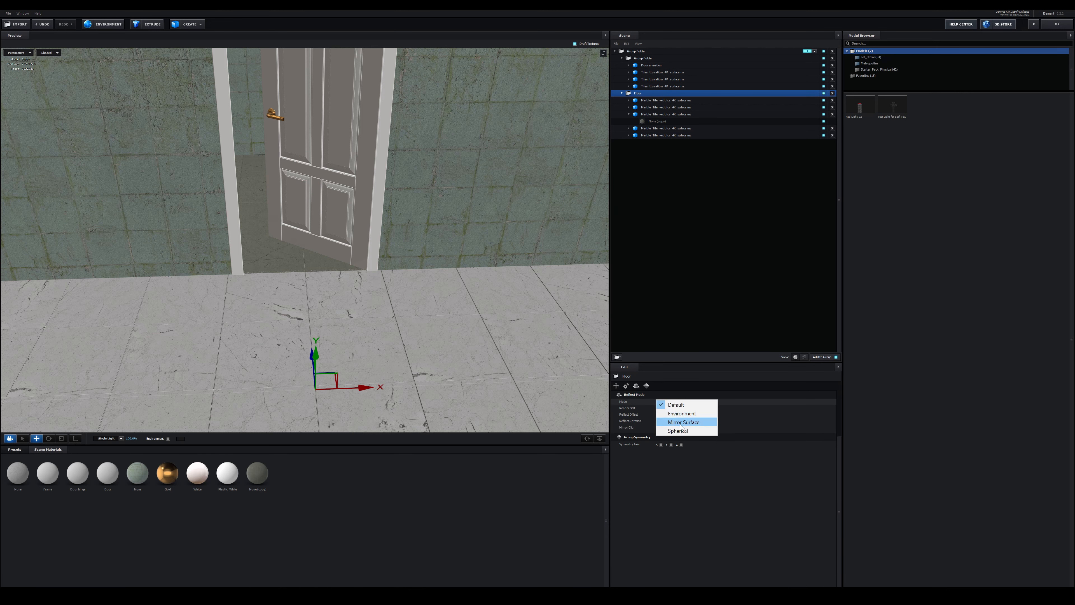
{"action": "left_click", "coordinate": [680, 425]}
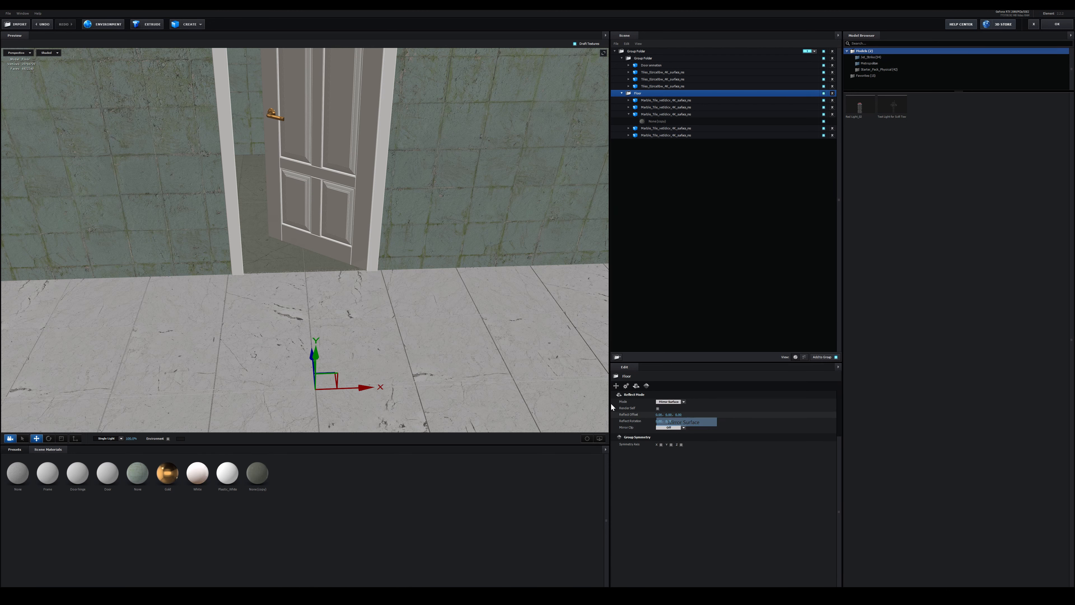
{"action": "left_click", "coordinate": [647, 60]}
{"action": "left_click", "coordinate": [673, 402]}
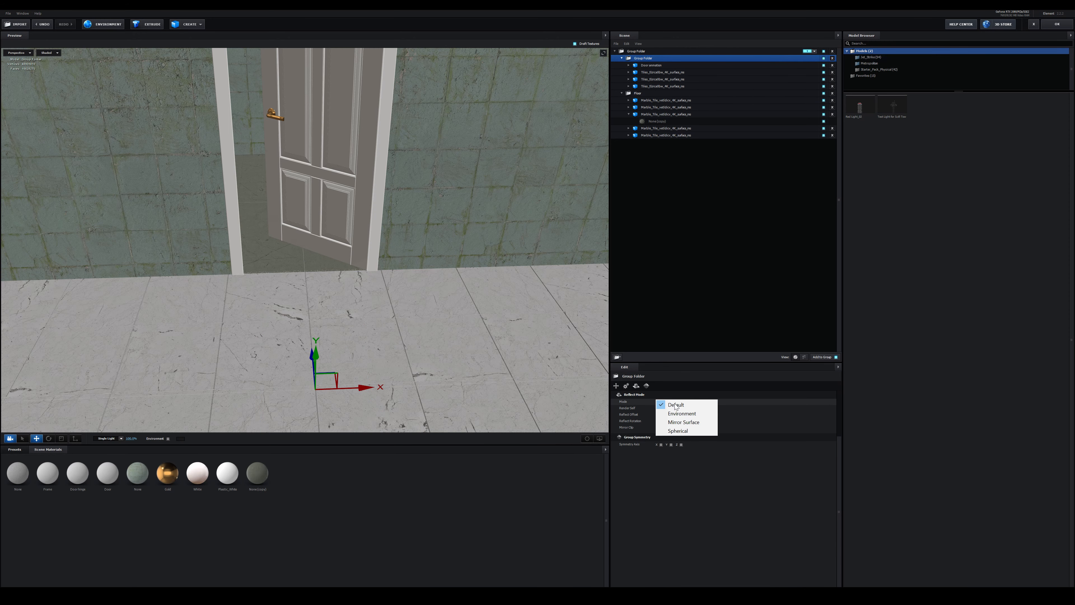
{"action": "left_click", "coordinate": [686, 432]}
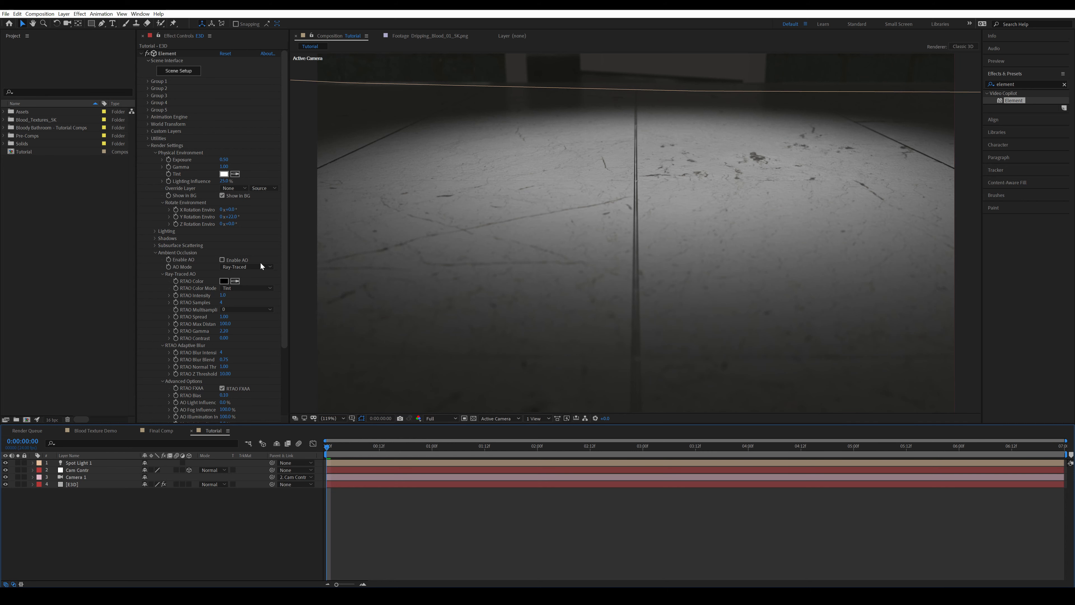
Enable ambient occlusion in the Element render settings of the E3D layer
{"action": "left_click", "coordinate": [222, 259]}
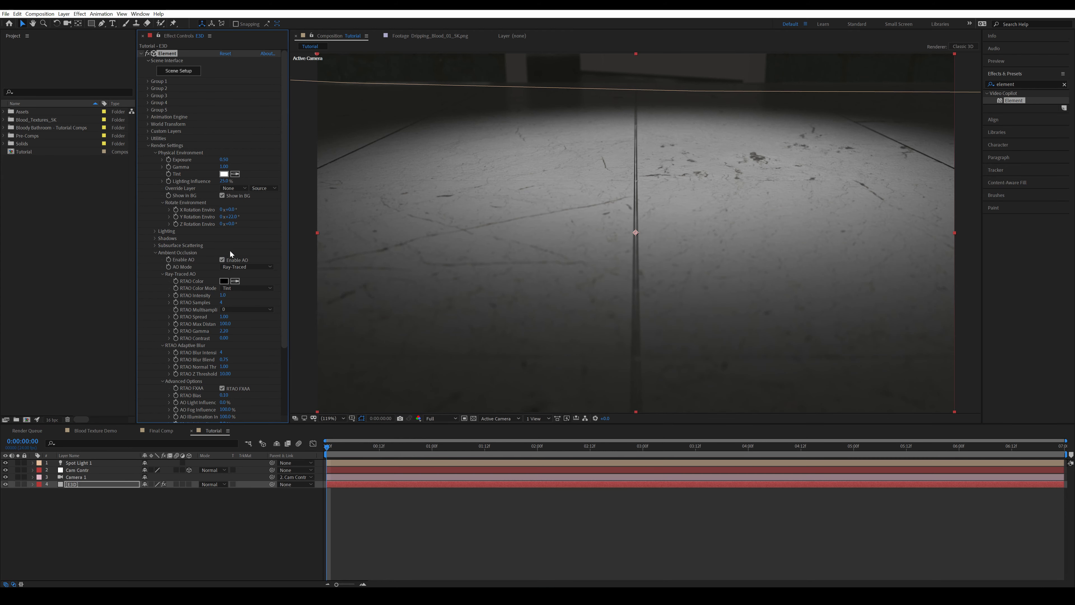
{"action": "left_click", "coordinate": [259, 534]}
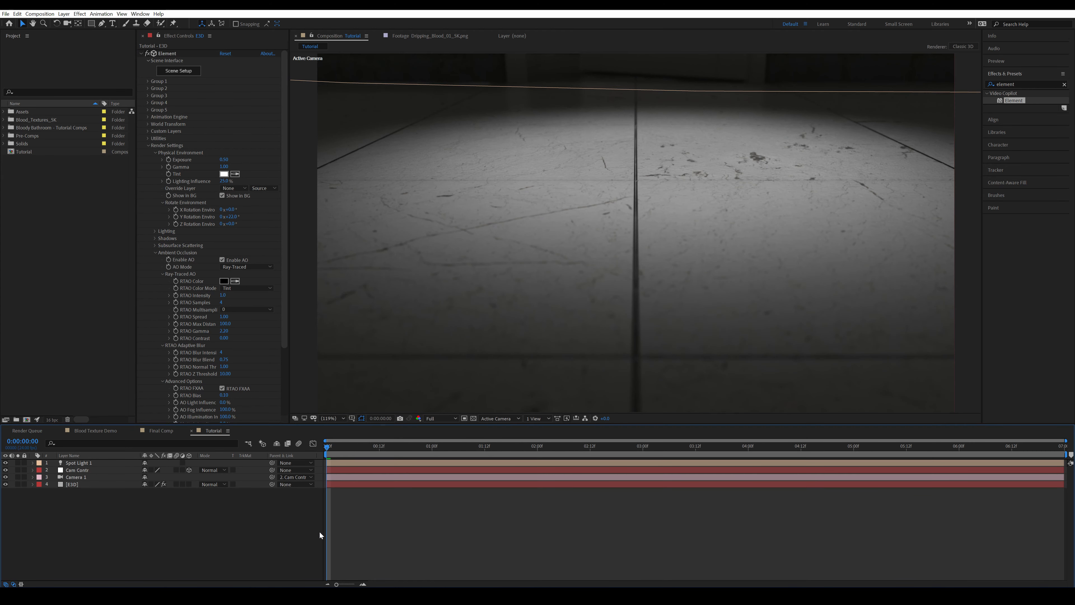
Enable shadows in the Element render settings, set Shadow Mode to Ray-Traced and save the project
{"action": "key", "text": "ctrl+s"}
{"action": "left_click", "coordinate": [155, 238]}
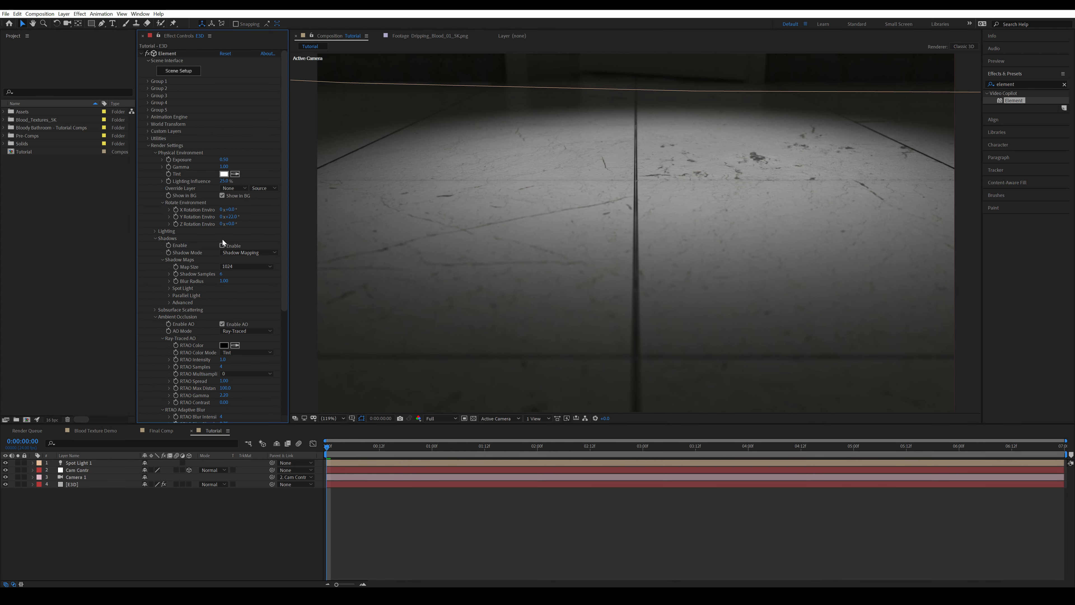
{"action": "left_click", "coordinate": [224, 246]}
{"action": "left_click", "coordinate": [250, 252]}
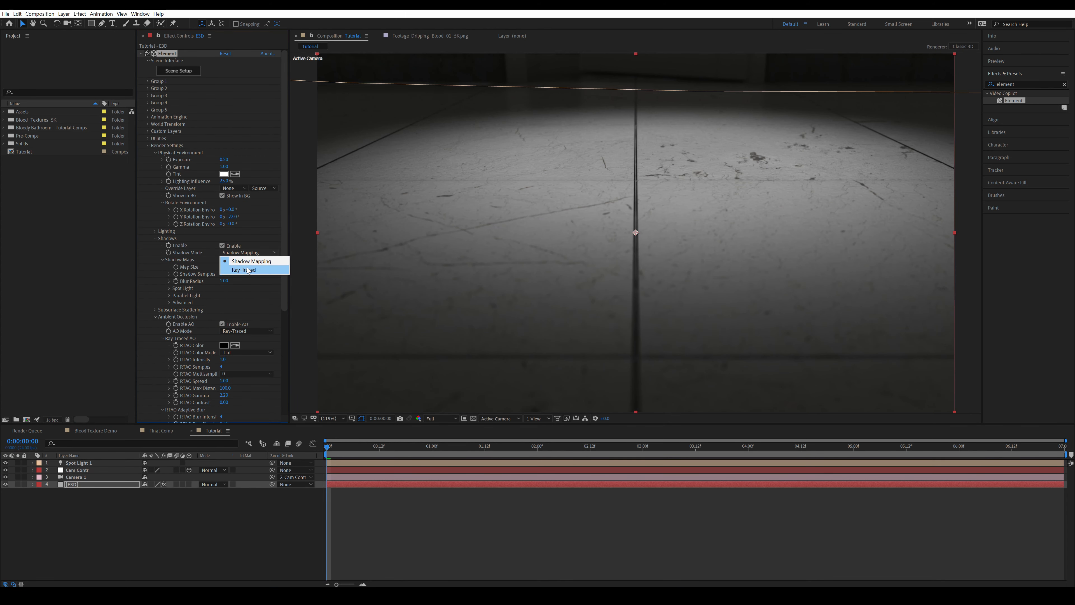
{"action": "left_click", "coordinate": [247, 271]}
{"action": "left_click", "coordinate": [172, 523]}
{"action": "key", "text": "ctrl+s"}
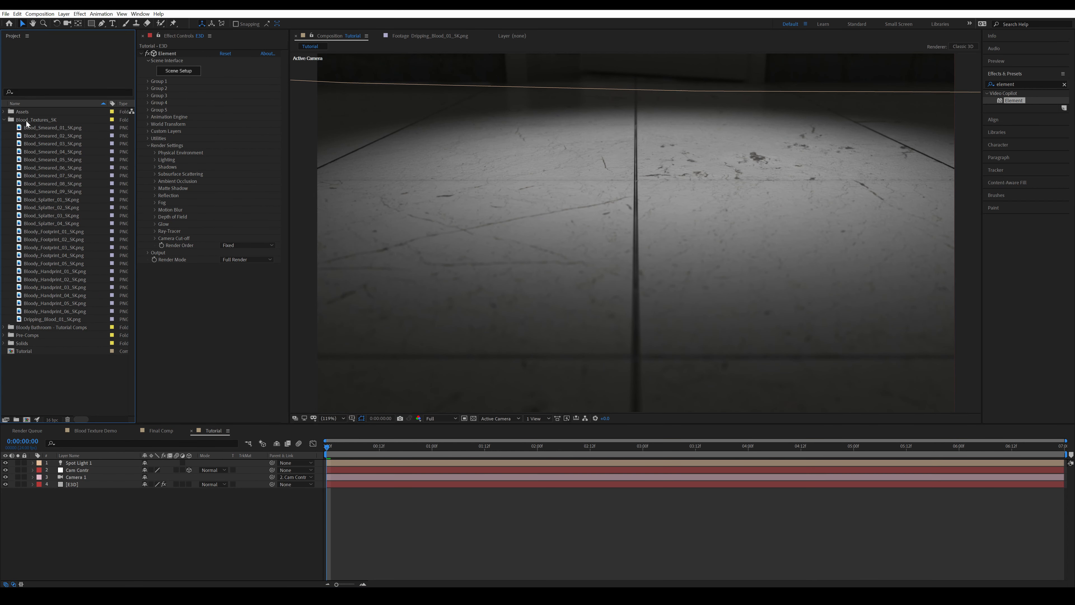
Expand the Blood_Textures_5K folder and check the size and duration settings of the Tutorial composition
{"action": "left_click", "coordinate": [33, 120]}
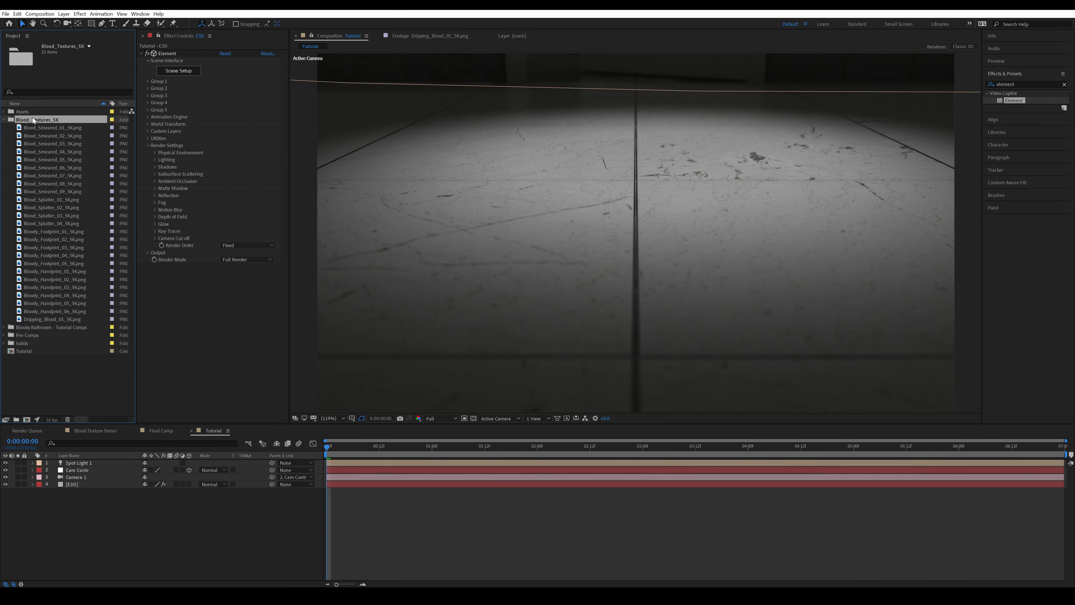
{"action": "left_click", "coordinate": [26, 400]}
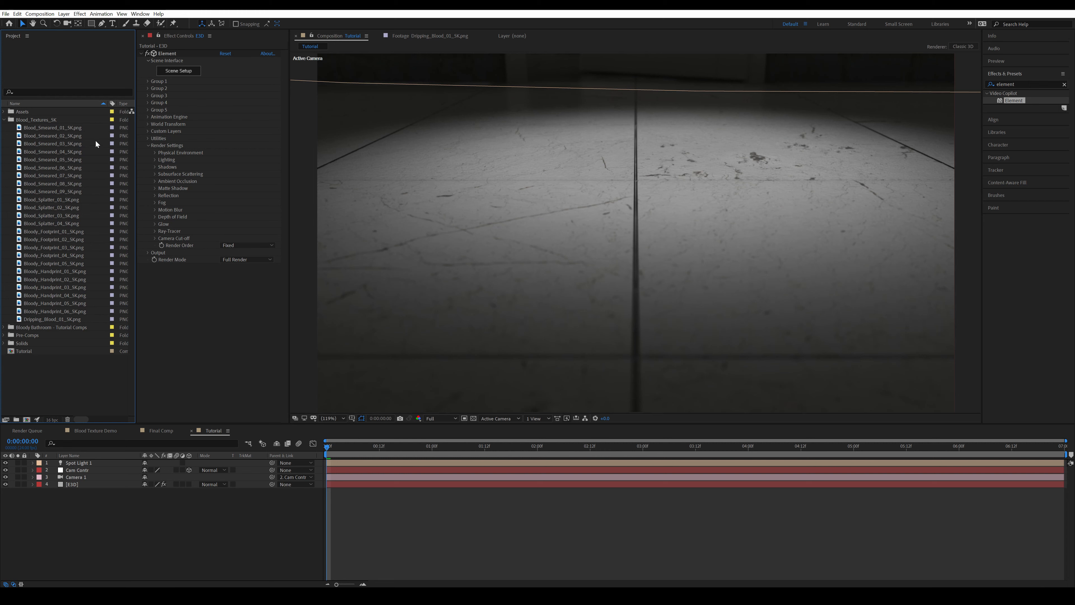
{"action": "left_click", "coordinate": [54, 119]}
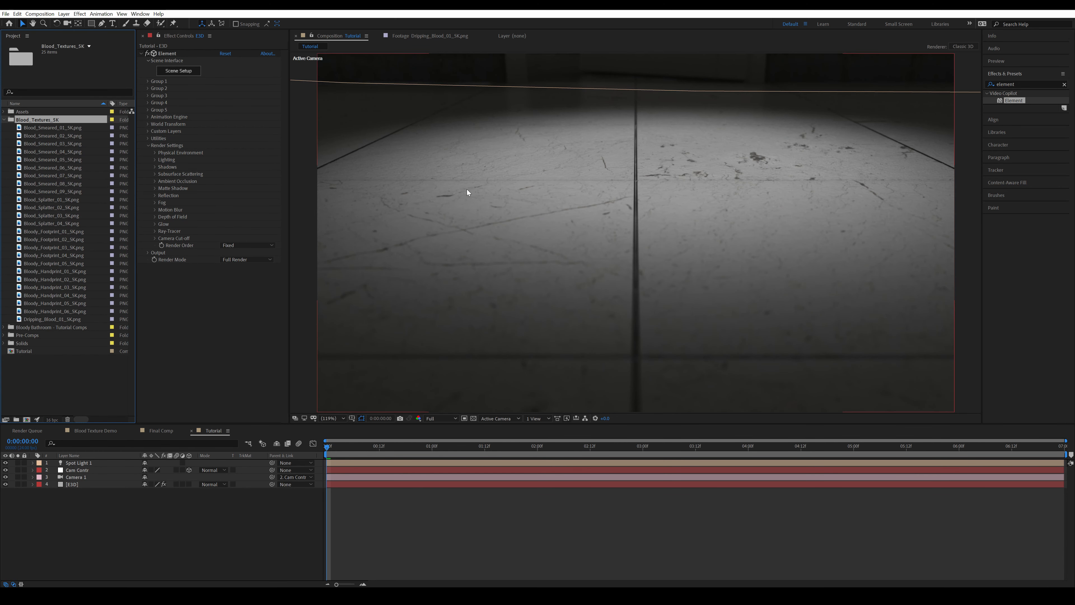
{"action": "left_click", "coordinate": [449, 512]}
{"action": "key", "text": "ctrl+k"}
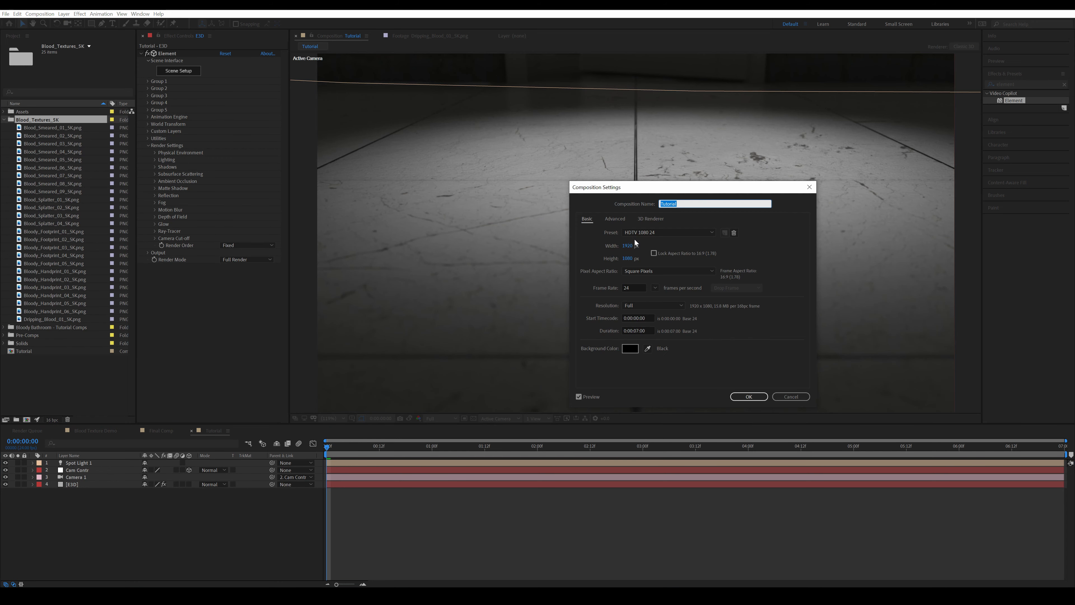
{"action": "left_click", "coordinate": [790, 398]}
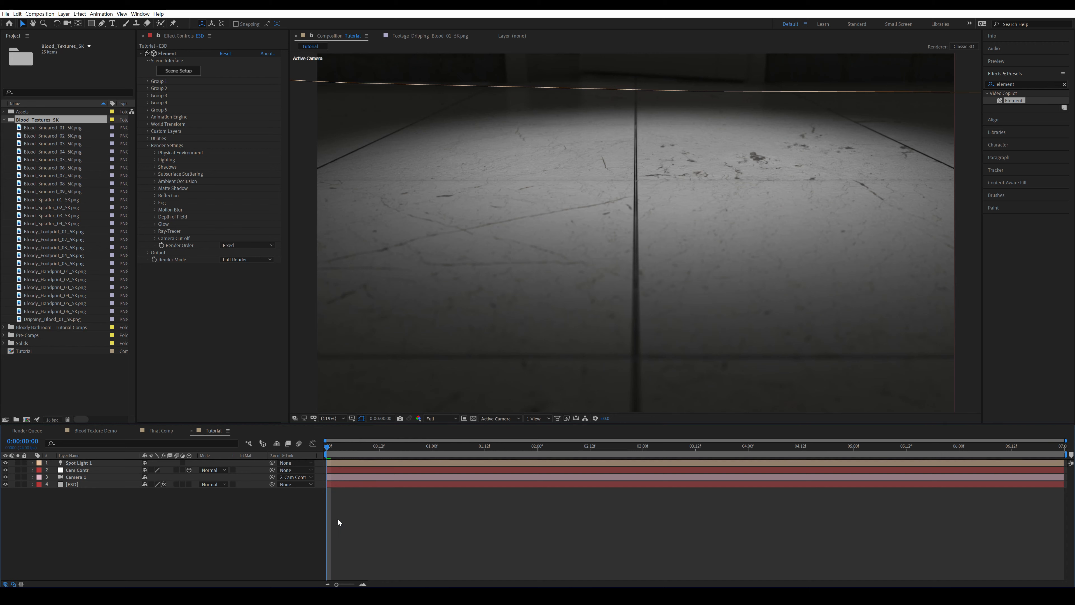
{"action": "left_click", "coordinate": [196, 512]}
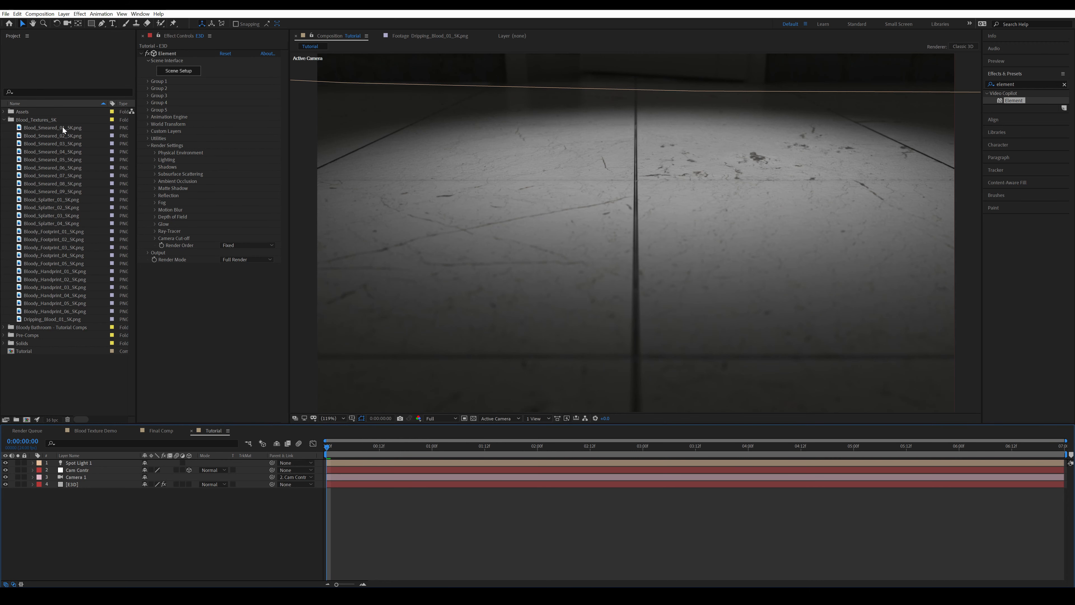
Preview Bloody_Footprint_03_5K.png and add it as the topmost layer of the Tutorial composition with 3D enabled
{"action": "left_click", "coordinate": [78, 233]}
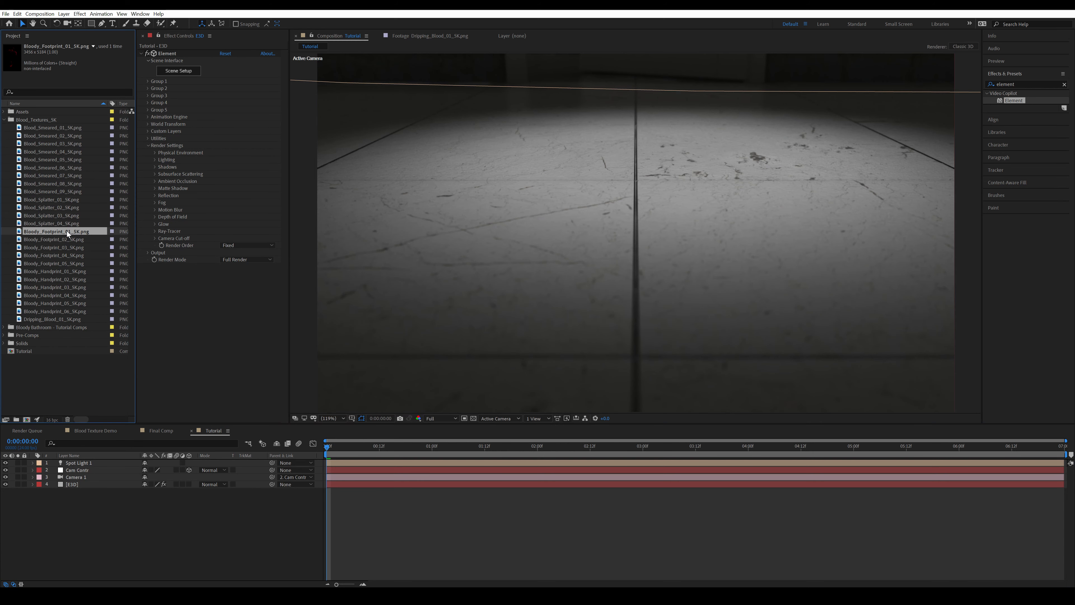
{"action": "double_click", "coordinate": [74, 248]}
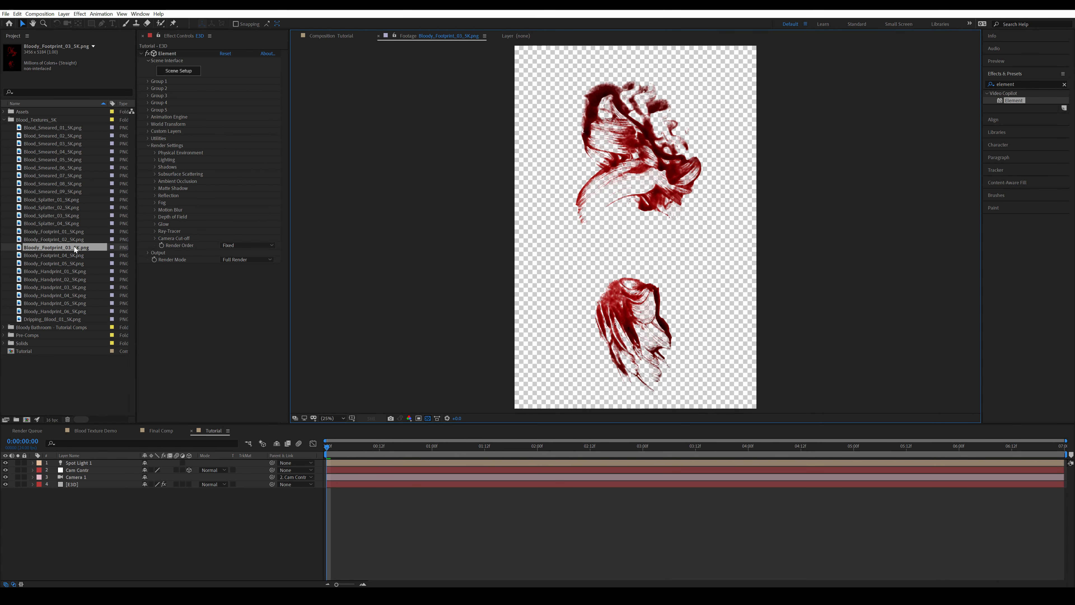
{"action": "left_click_drag", "start_coordinate": [74, 251], "coordinate": [102, 462]}
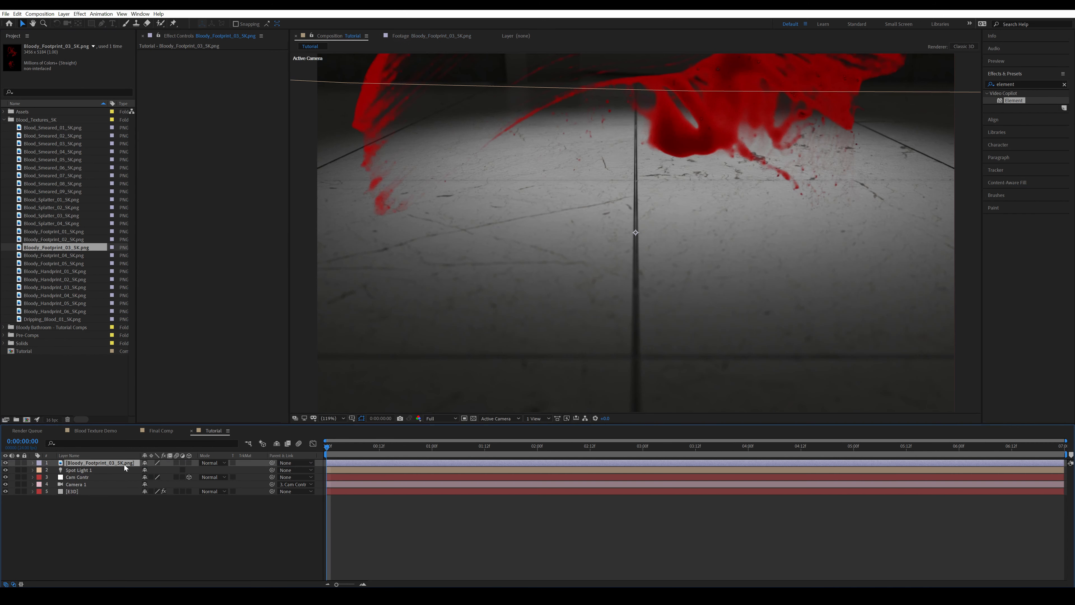
{"action": "left_click", "coordinate": [189, 462]}
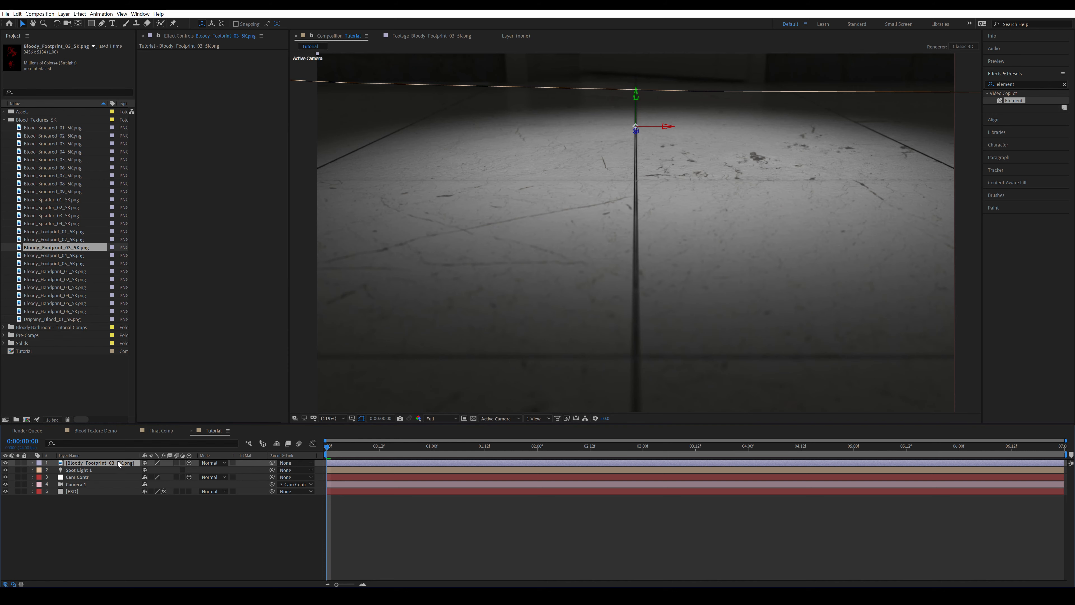
Check the footprint layer's material options and set its scale to 2%
{"action": "key", "text": "a"}
{"action": "key", "text": "a"}
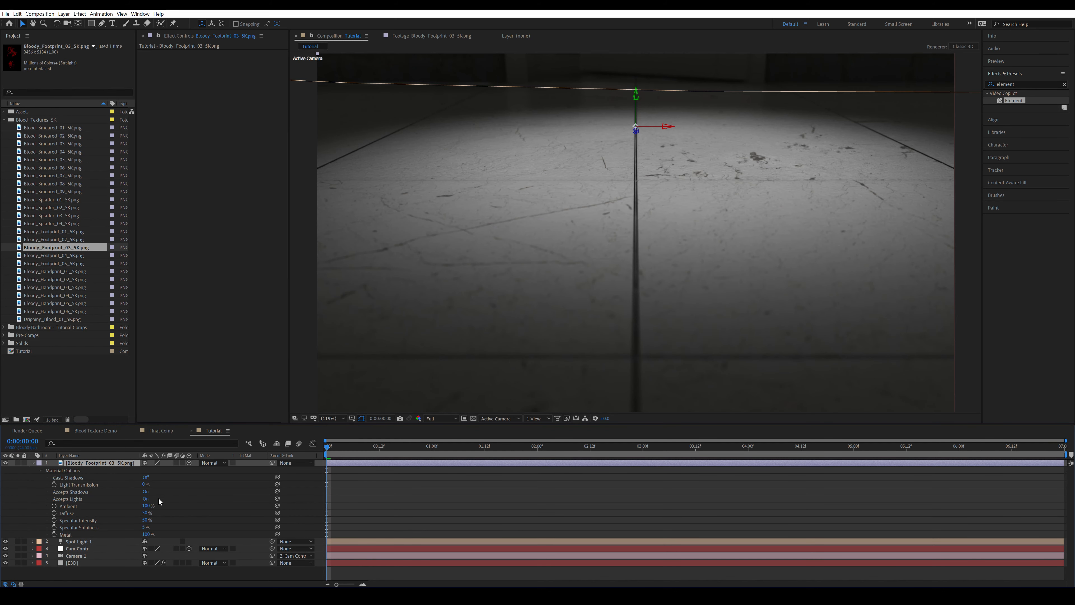
{"action": "key", "text": "s"}
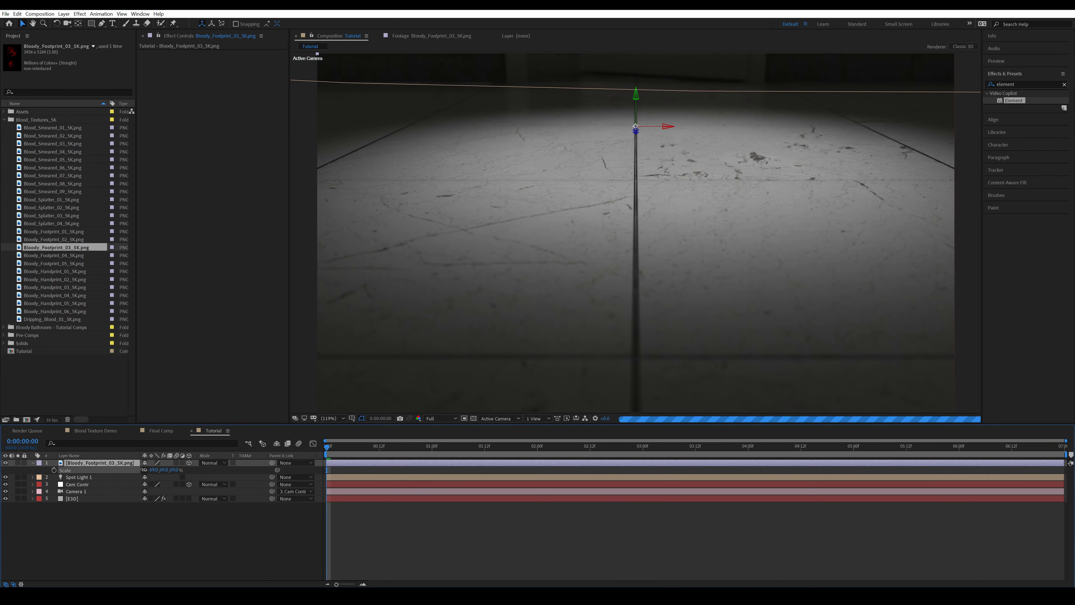
{"action": "left_click", "coordinate": [153, 469]}
{"action": "type", "text": "2"}
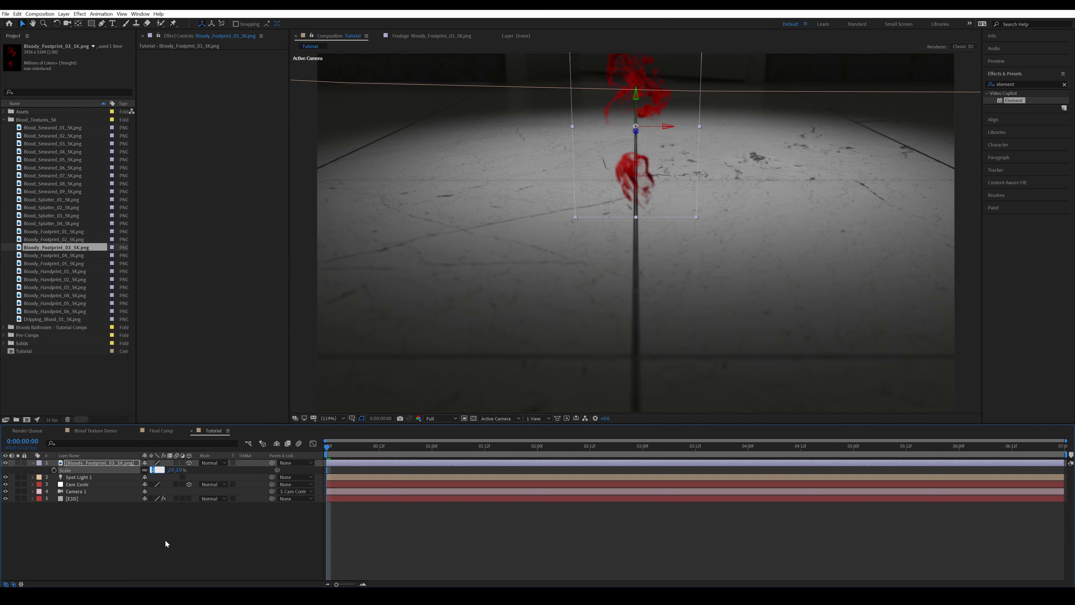
{"action": "left_click", "coordinate": [164, 537]}
Generate an Element 3D position null on the floor just left of the center tile seam
{"action": "left_click", "coordinate": [79, 490]}
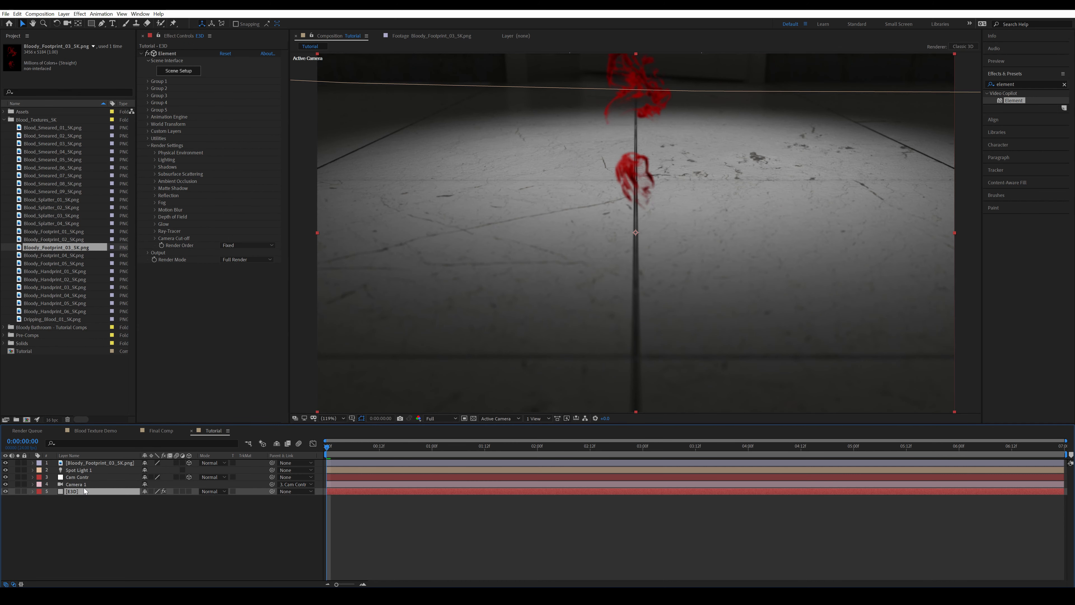
{"action": "left_click", "coordinate": [158, 138]}
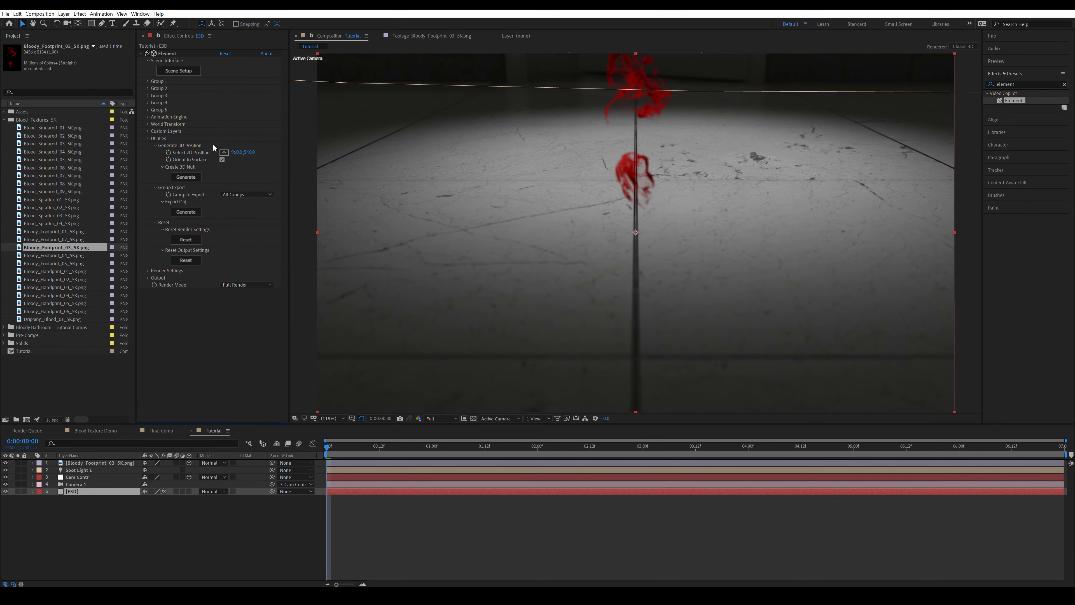
{"action": "left_click", "coordinate": [224, 152]}
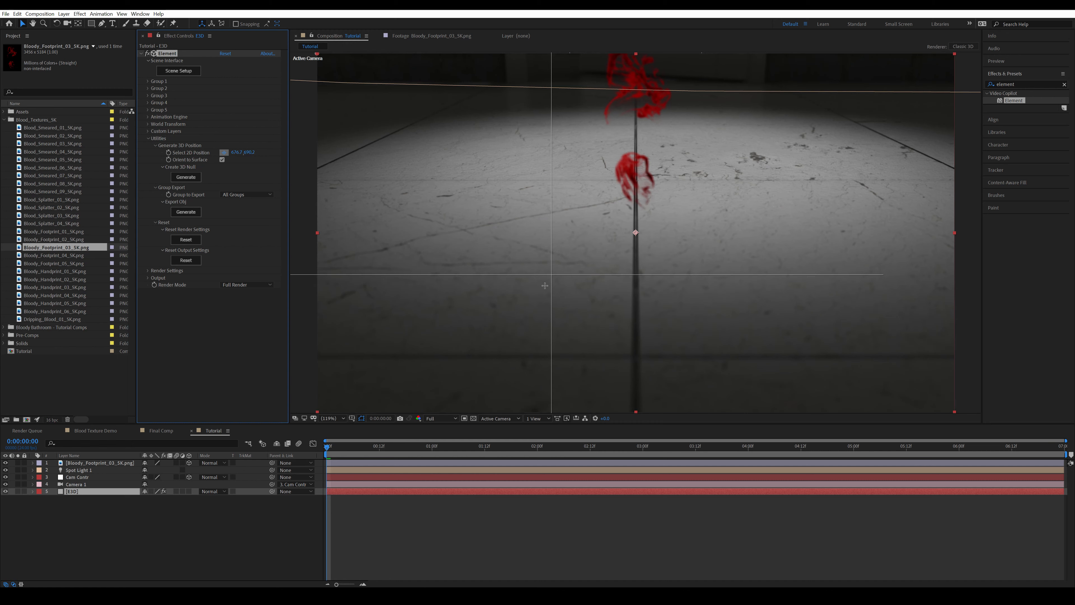
{"action": "left_click", "coordinate": [542, 283]}
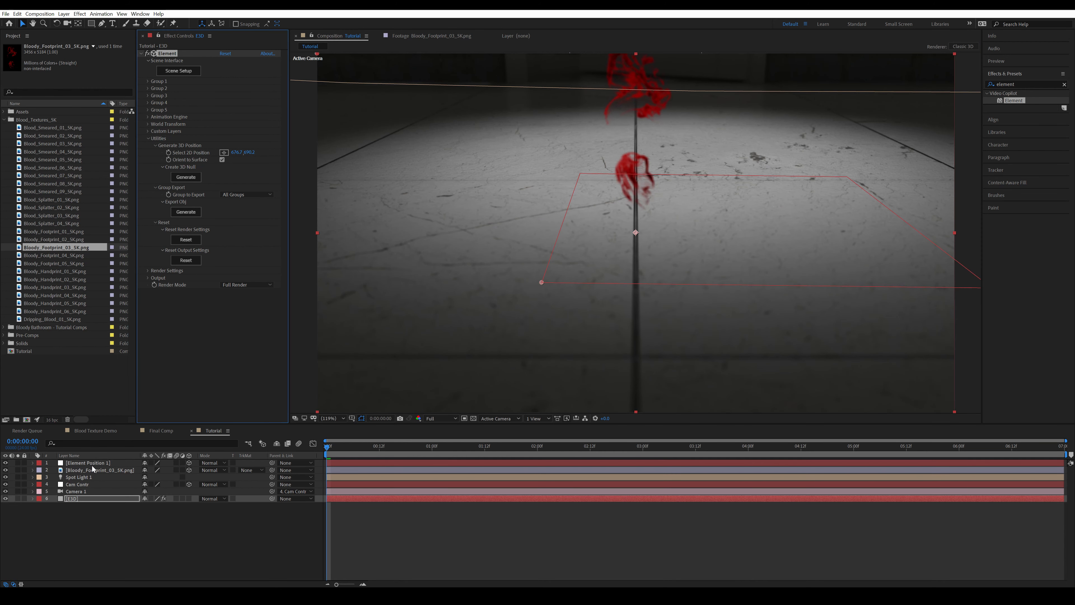
Copy the Element Position 1 null's position and paste it onto the bloody footprint layer
{"action": "left_click", "coordinate": [99, 461]}
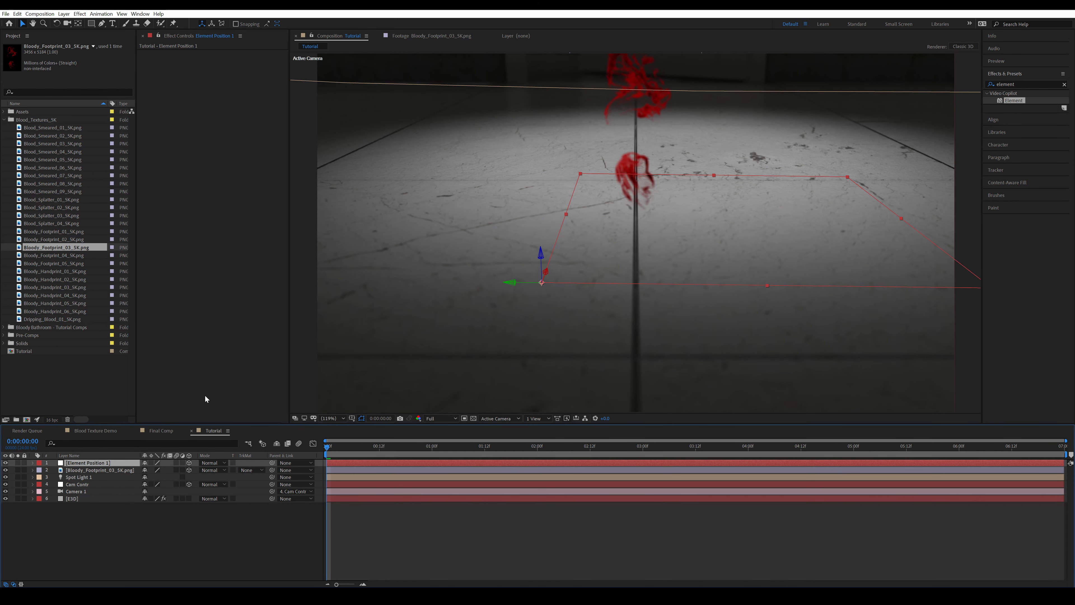
{"action": "key", "text": "p"}
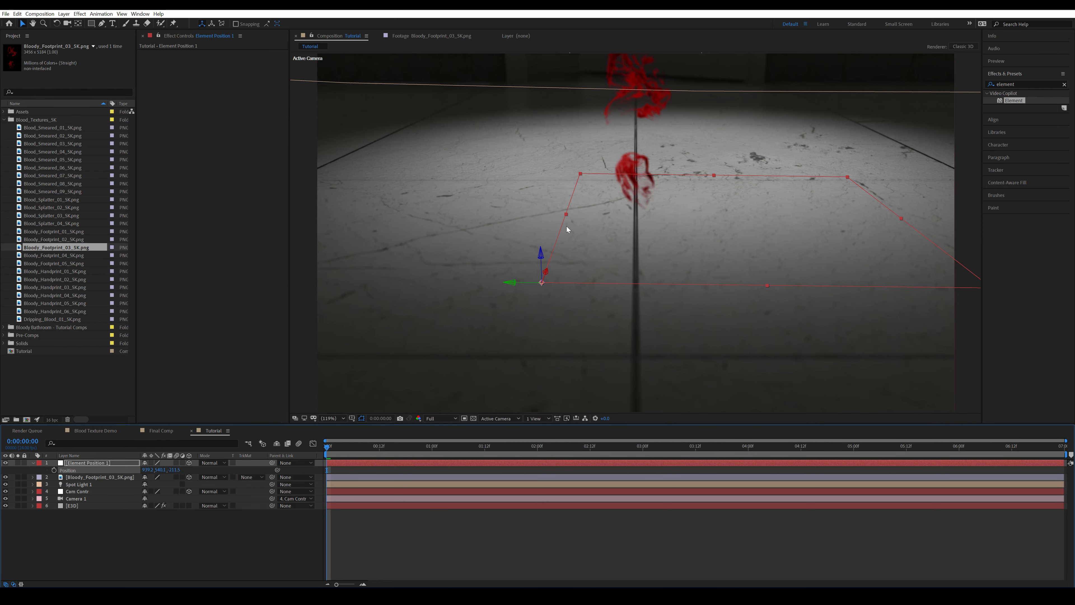
{"action": "left_click", "coordinate": [96, 477]}
{"action": "key", "text": "ctrl+v"}
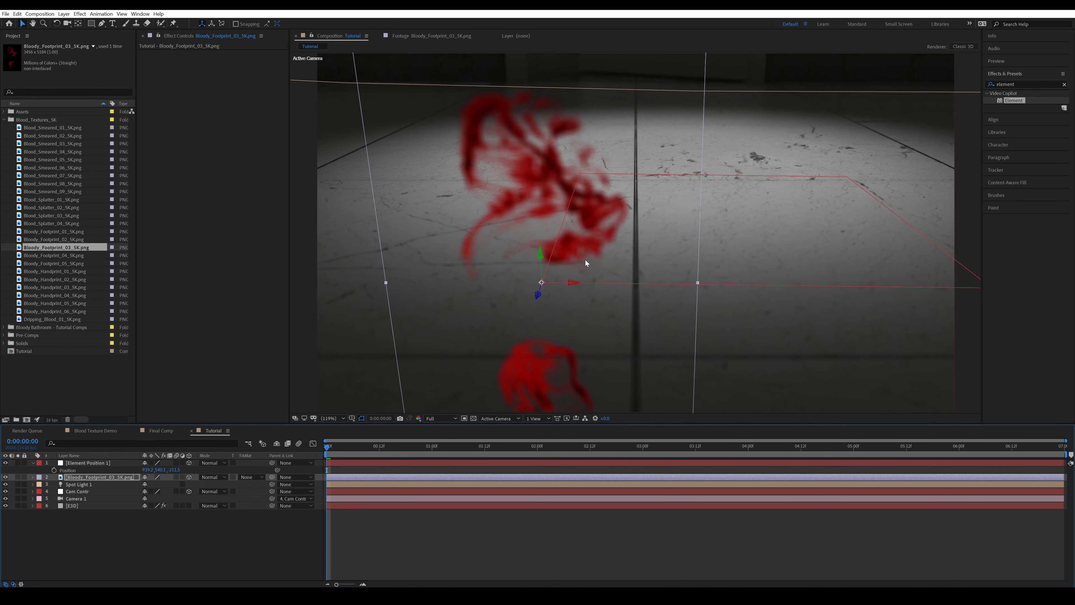
Change the footprint layer's X orientation so the print lies flat on the floor
{"action": "key", "text": "r"}
{"action": "left_click_drag", "start_coordinate": [148, 484], "coordinate": [114, 483]}
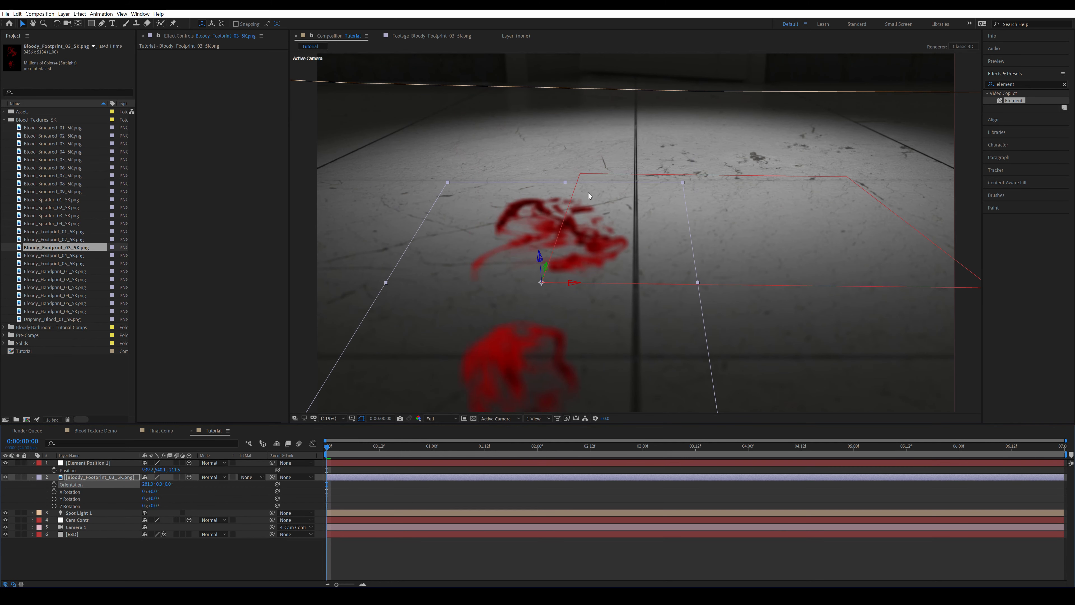
{"action": "scroll", "coordinate": [643, 180], "scroll_direction": "up", "scroll_amount": 2}
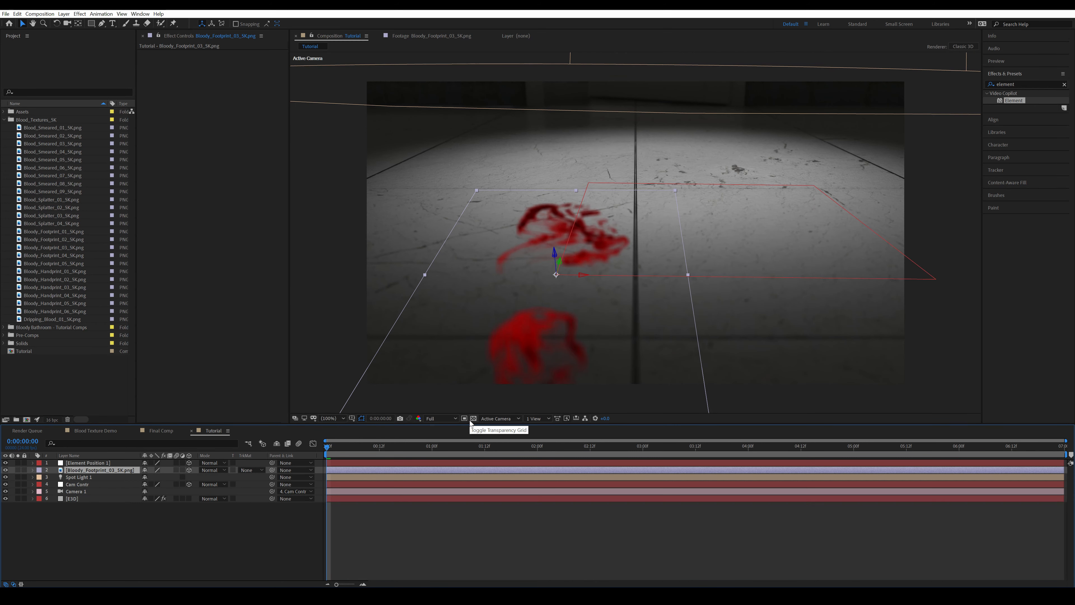
Scale the footprint layer to 1.7% and move it along its X axis away from the center seam
{"action": "key", "text": "s"}
{"action": "left_click", "coordinate": [157, 477]}
{"action": "type", "text": "1.7"}
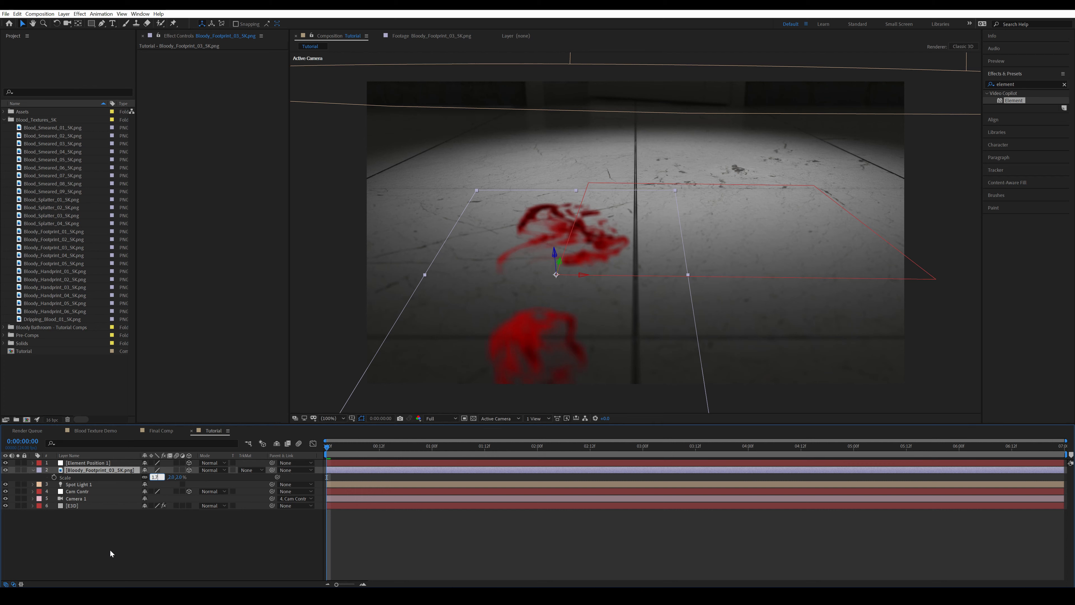
{"action": "key", "text": "Return"}
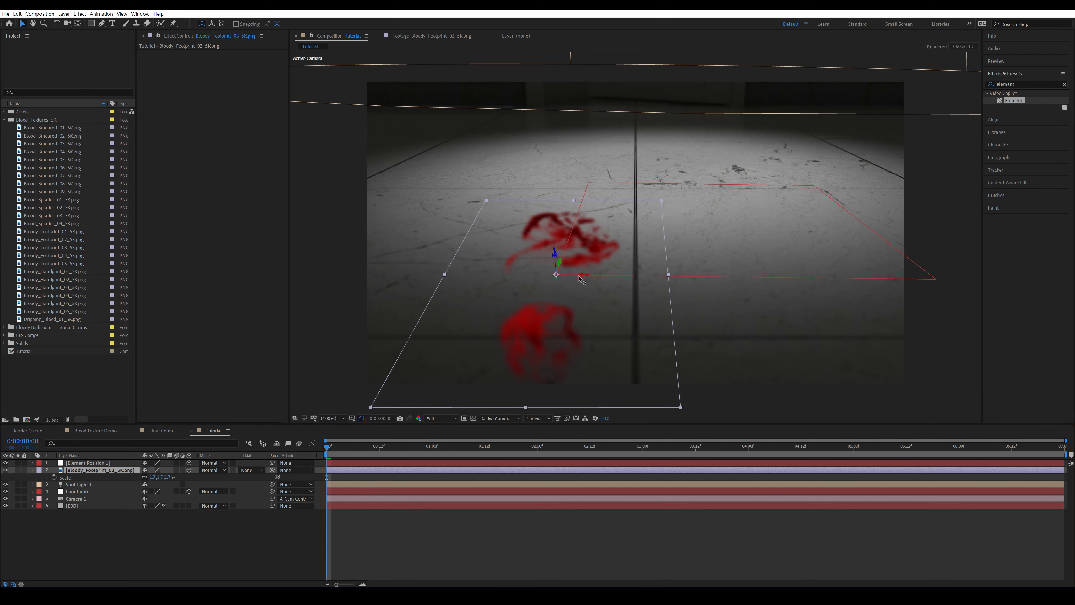
{"action": "left_click_drag", "start_coordinate": [579, 277], "coordinate": [552, 280]}
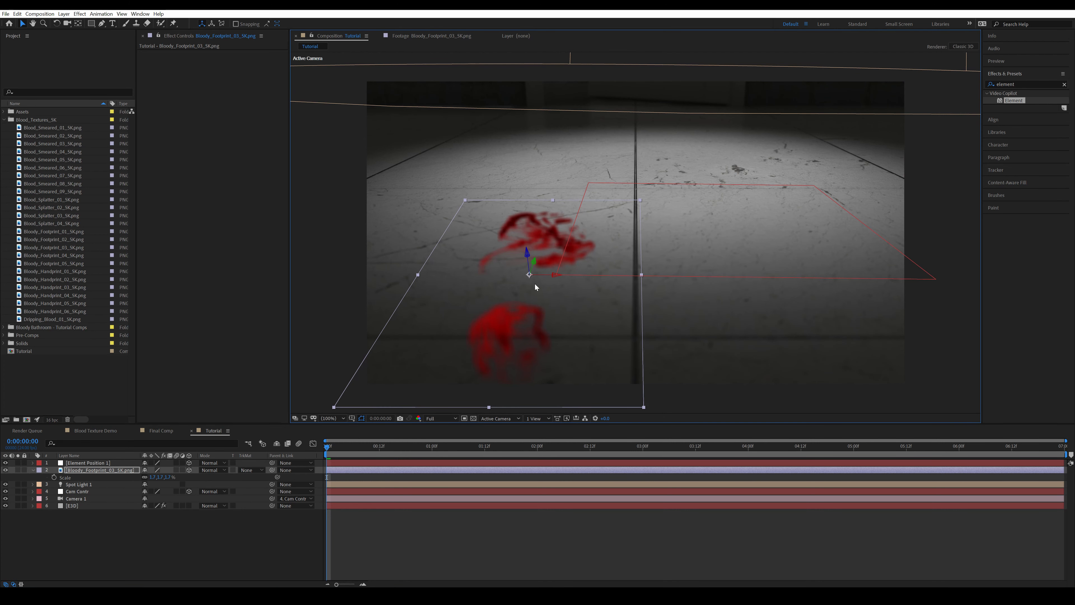
Mirror the footprint by unlinking its scale and setting the X value to -1.7%, and set its blending mode to Overlay
{"action": "left_click", "coordinate": [97, 470]}
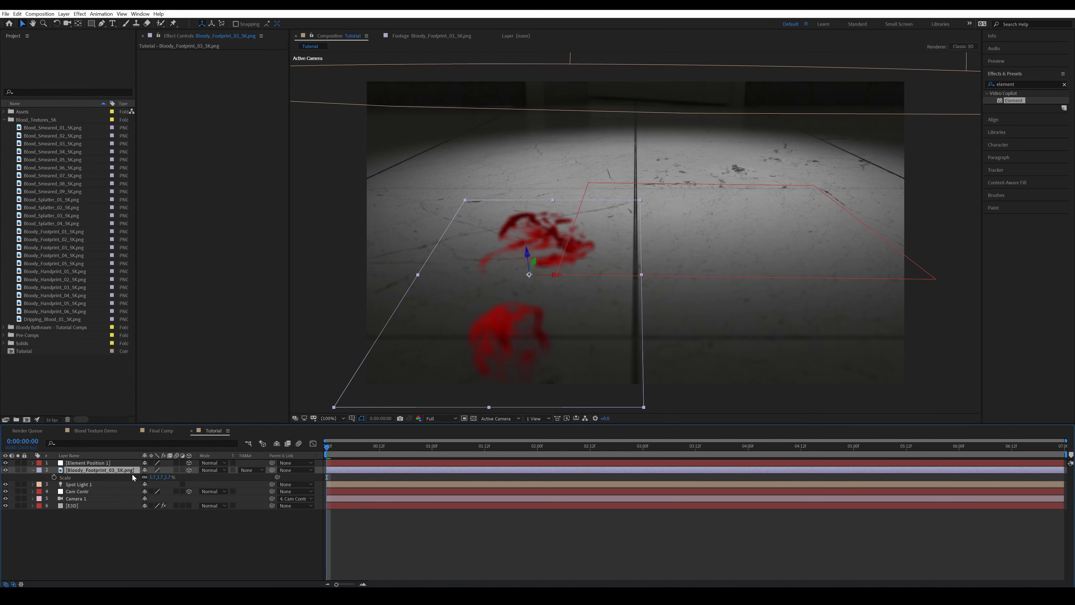
{"action": "left_click", "coordinate": [145, 477]}
{"action": "left_click", "coordinate": [150, 477]}
{"action": "type", "text": "-1.7"}
{"action": "left_click", "coordinate": [616, 231]}
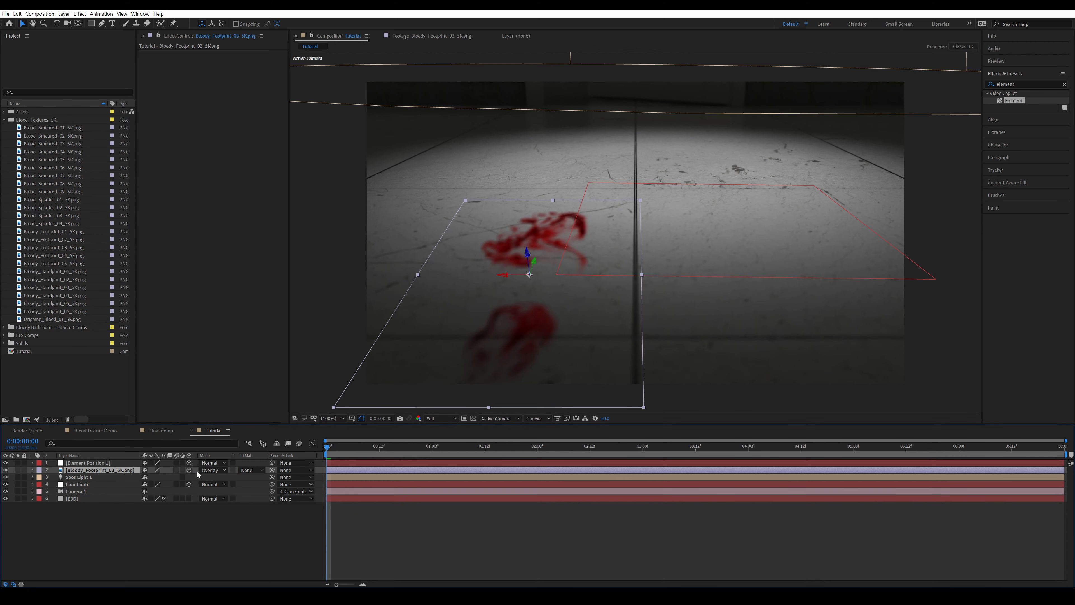
{"action": "key", "text": "ctrl+z"}
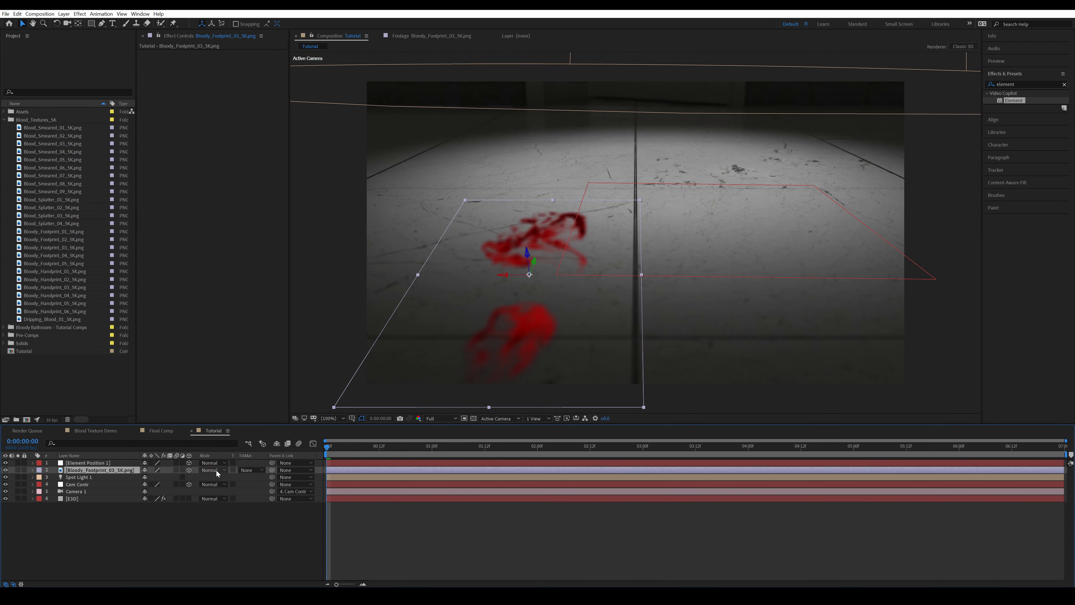
{"action": "left_click", "coordinate": [216, 471]}
{"action": "left_click", "coordinate": [218, 271]}
Turn off Camera 1's depth of field and preview the camera move with the footprint
{"action": "left_click", "coordinate": [82, 492]}
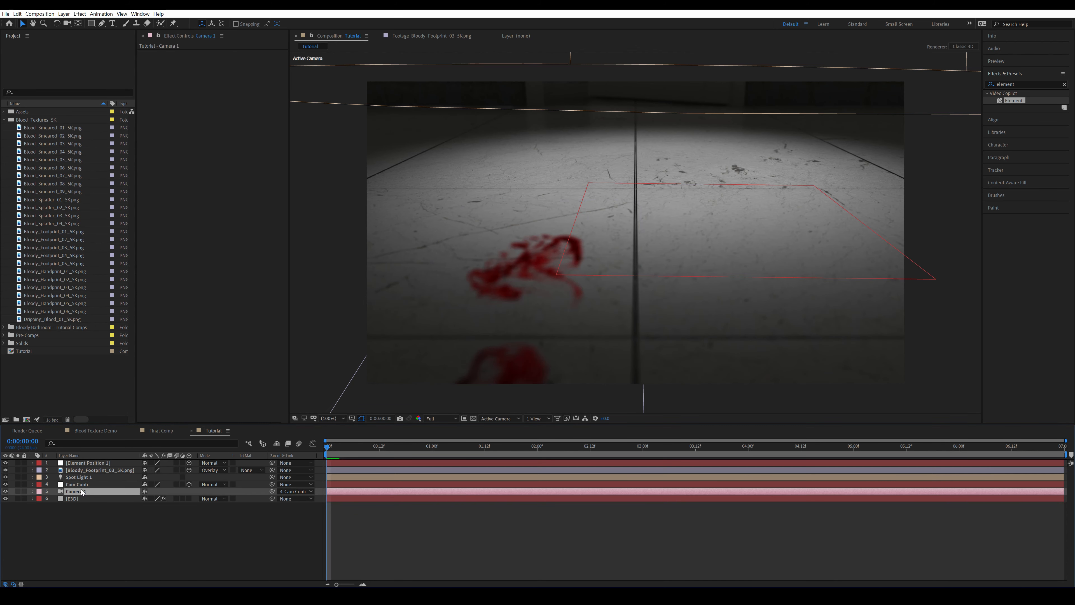
{"action": "key", "text": "a"}
{"action": "key", "text": "a"}
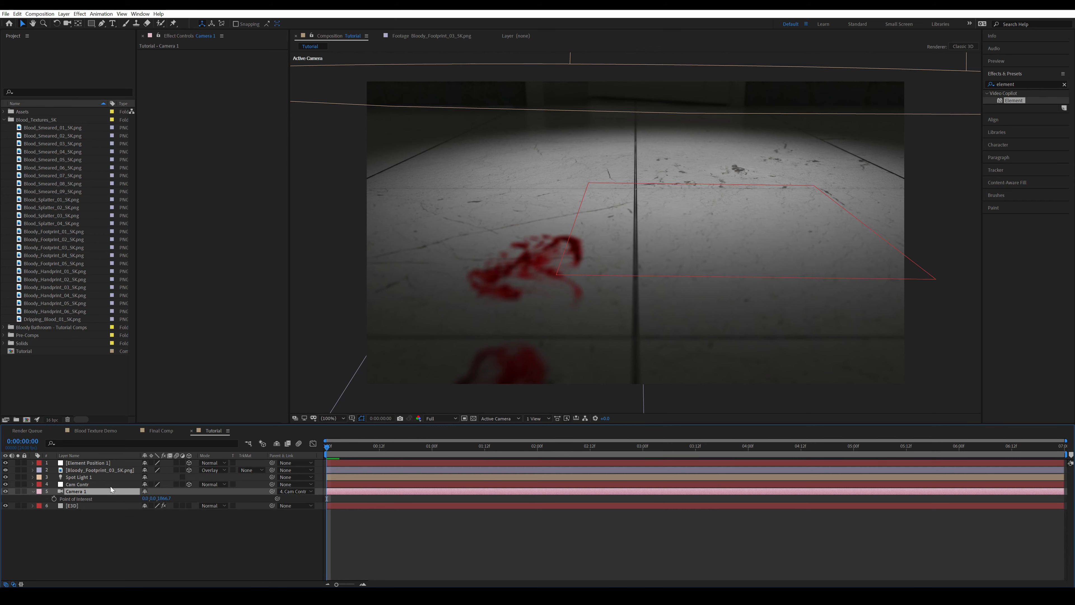
{"action": "left_click", "coordinate": [33, 491]}
{"action": "left_click", "coordinate": [271, 538]}
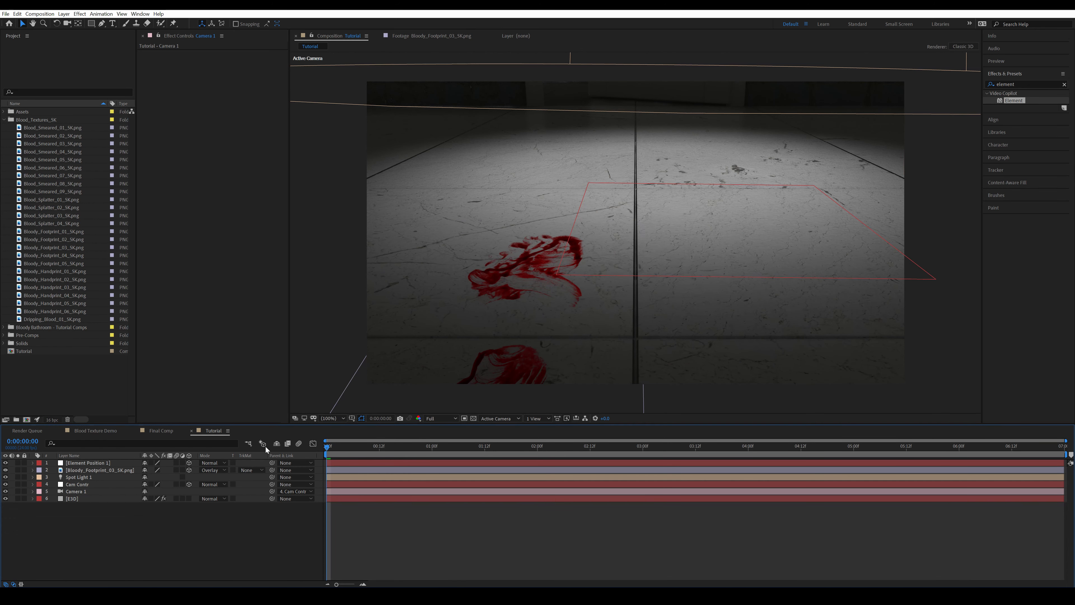
{"action": "key", "text": "space"}
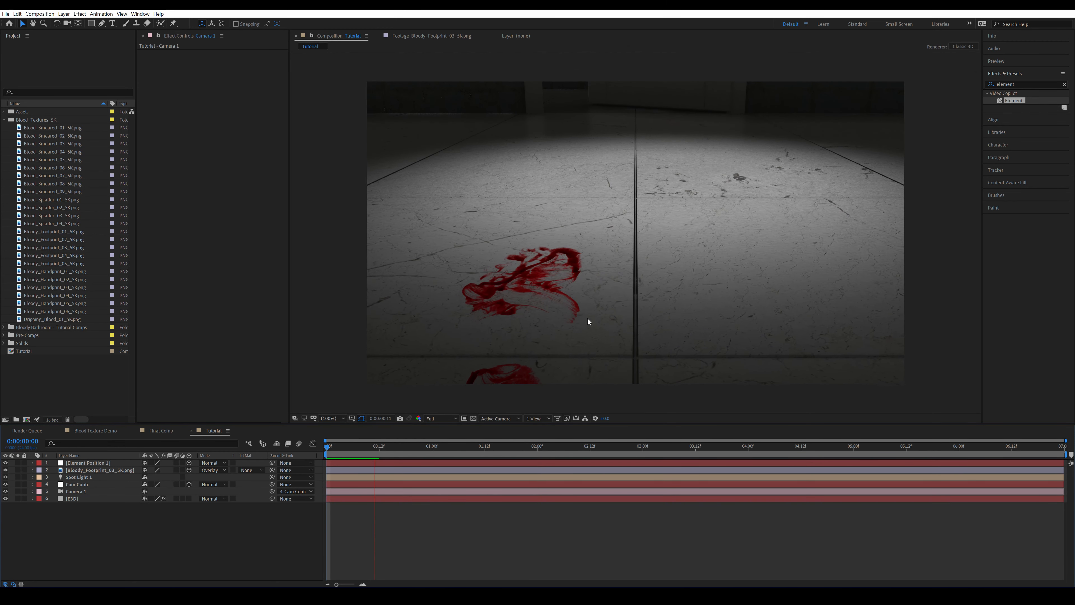
Replay the camera move to check how the footprint sticks to the floor, then return to the start of the timeline
{"action": "key", "text": "space"}
{"action": "left_click", "coordinate": [328, 447]}
{"action": "key", "text": "space"}
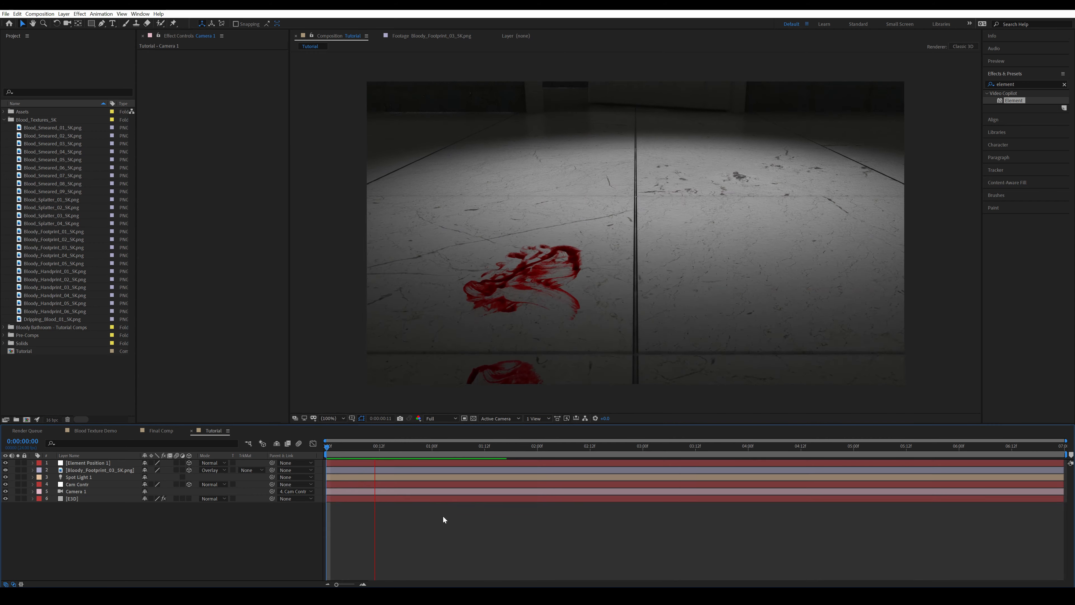
{"action": "key", "text": "space"}
{"action": "left_click", "coordinate": [327, 447]}
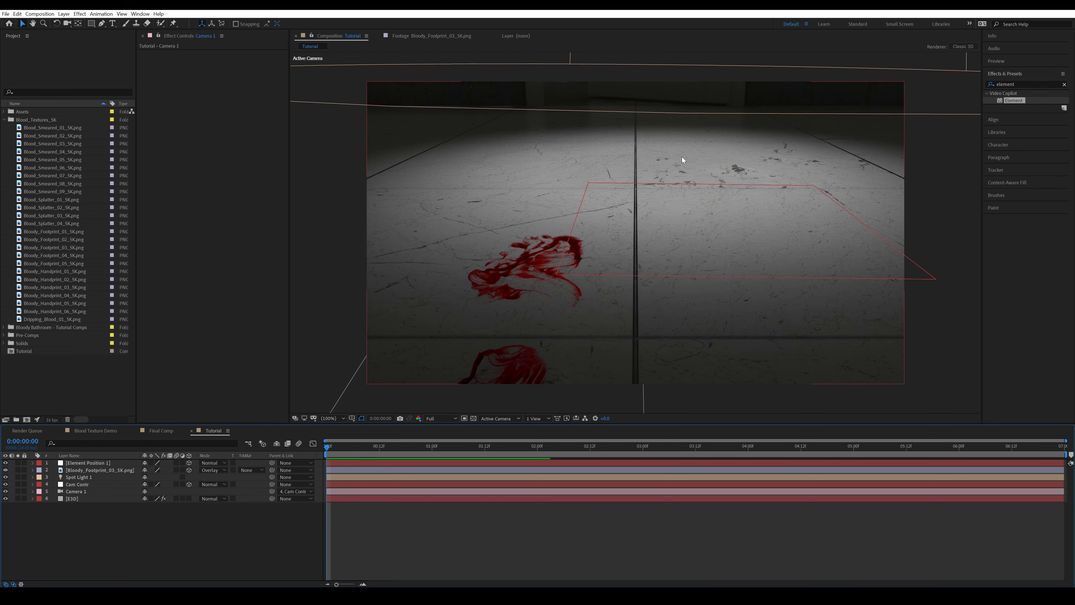
Generate another Element 3D position null on the floor, farther back and just past the center seam
{"action": "left_click", "coordinate": [79, 498]}
{"action": "left_click", "coordinate": [224, 153]}
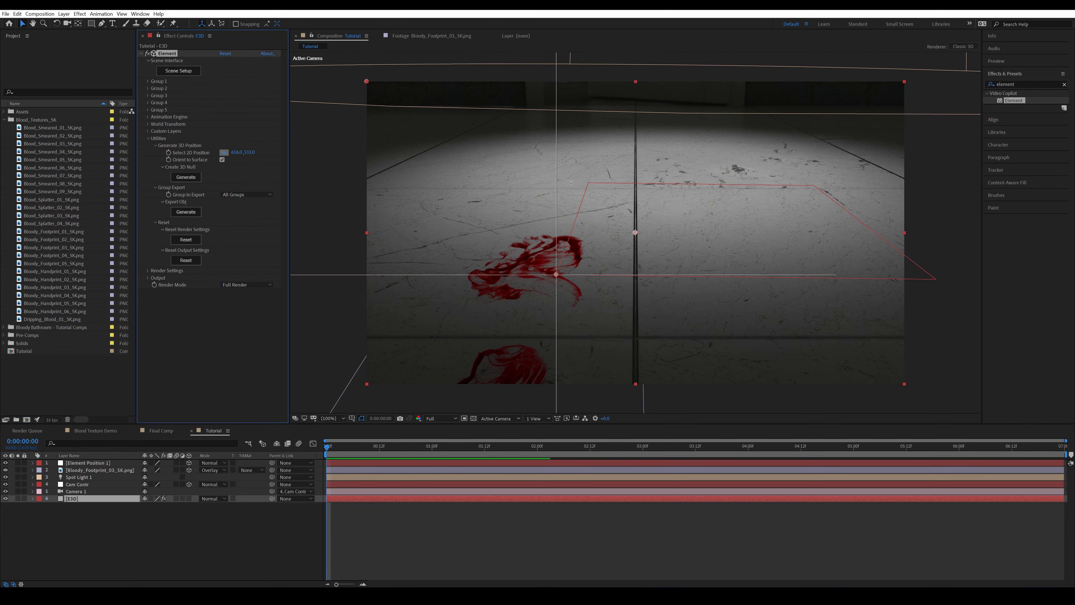
{"action": "left_click", "coordinate": [690, 185]}
{"action": "left_click", "coordinate": [186, 177]}
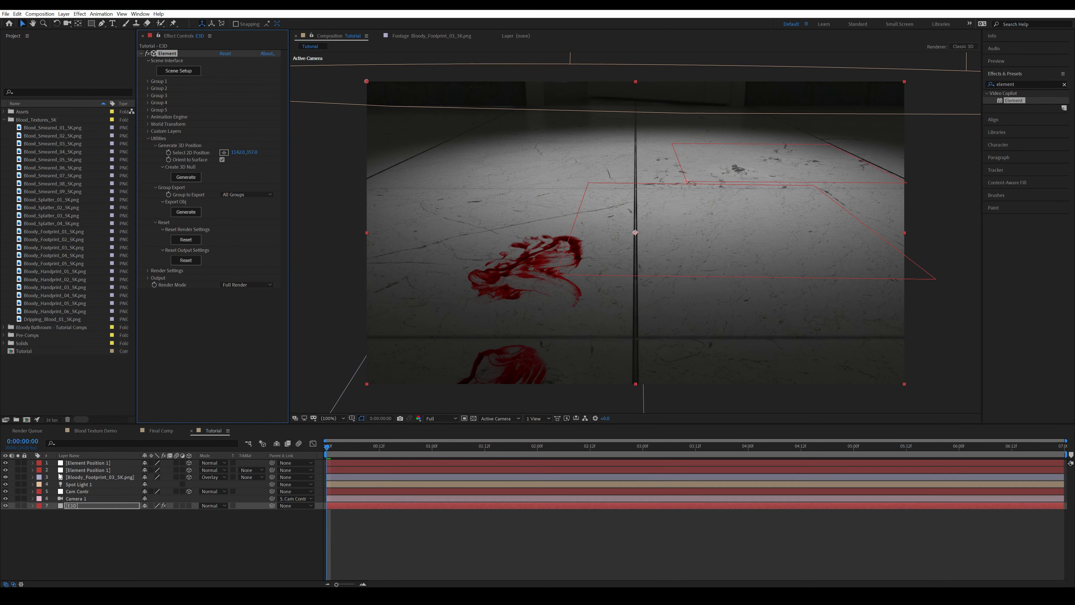
Add Bloody_Footprint_02_5K.png above the first footprint as a 3D layer and give it the new null's position
{"action": "double_click", "coordinate": [62, 240]}
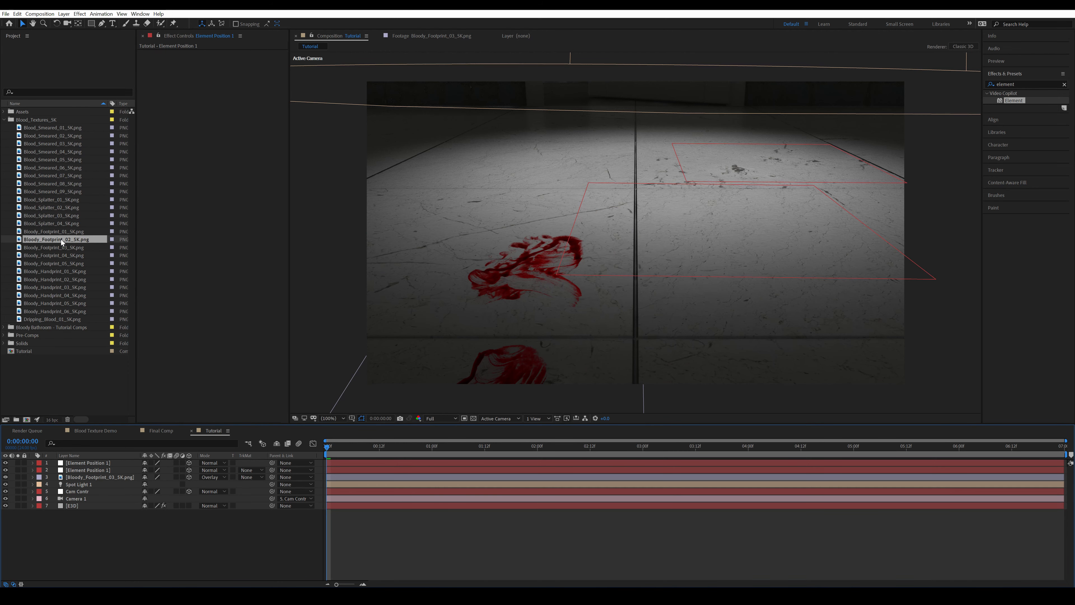
{"action": "left_click_drag", "start_coordinate": [62, 240], "coordinate": [146, 475]}
{"action": "left_click", "coordinate": [189, 477]}
{"action": "left_click", "coordinate": [102, 464]}
{"action": "key", "text": "p"}
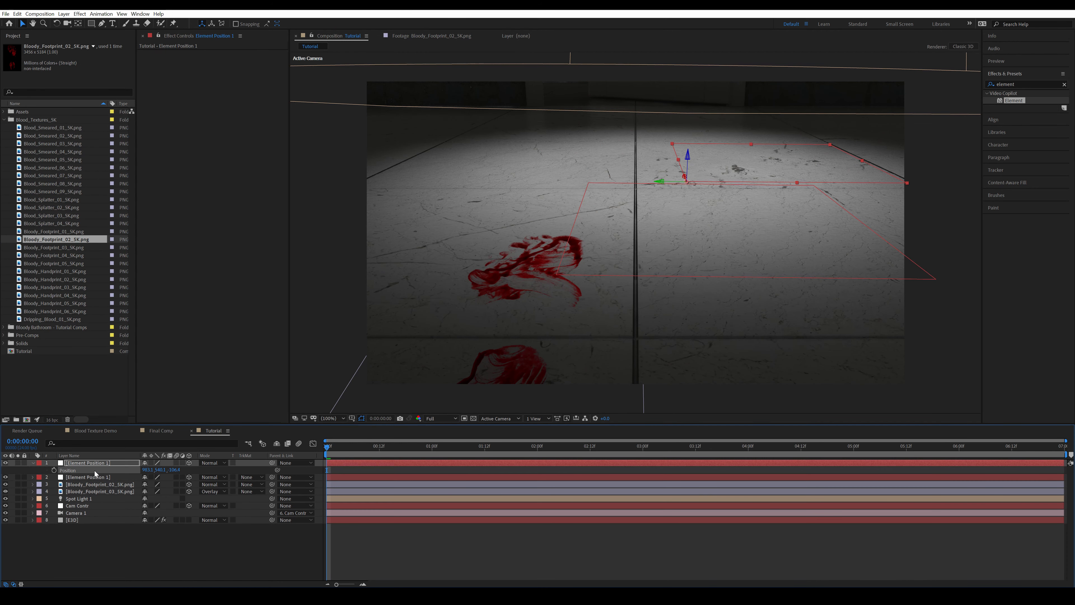
{"action": "key", "text": "p"}
{"action": "left_click", "coordinate": [95, 478]}
Scale the second footprint to 2% and set its X orientation to 270° so it lies on the floor
{"action": "key", "text": "s"}
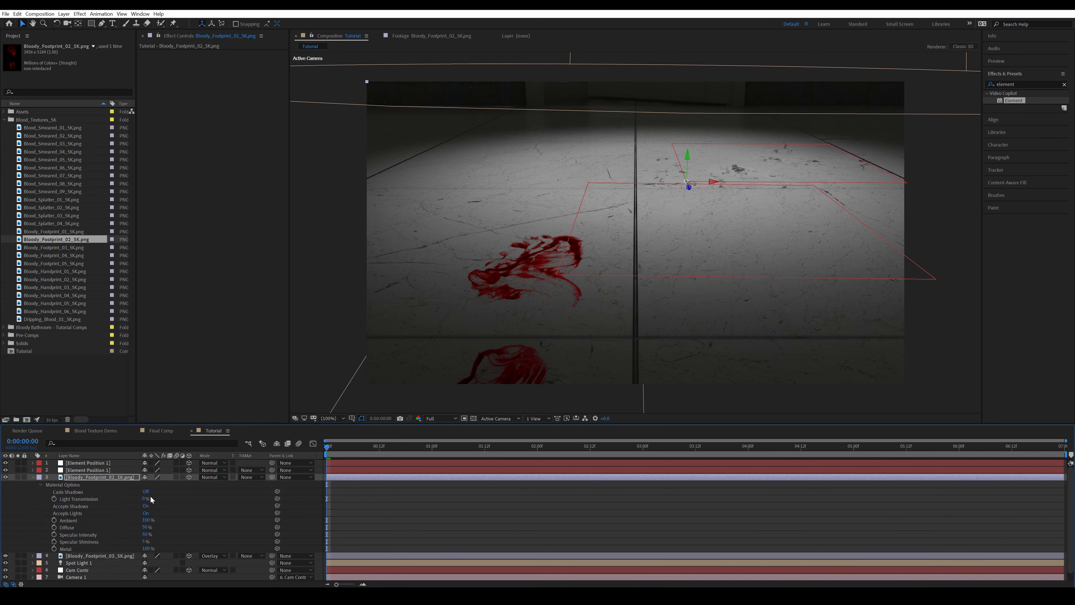
{"action": "left_click", "coordinate": [84, 478]}
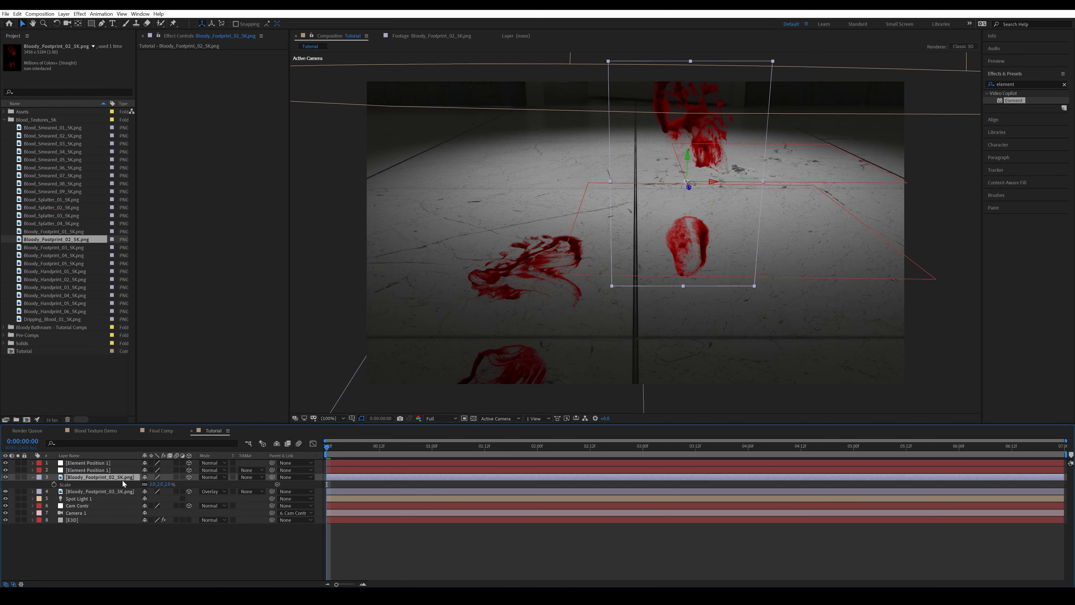
{"action": "key", "text": "r"}
{"action": "left_click_drag", "start_coordinate": [147, 484], "coordinate": [126, 484]}
{"action": "left_click", "coordinate": [147, 484]}
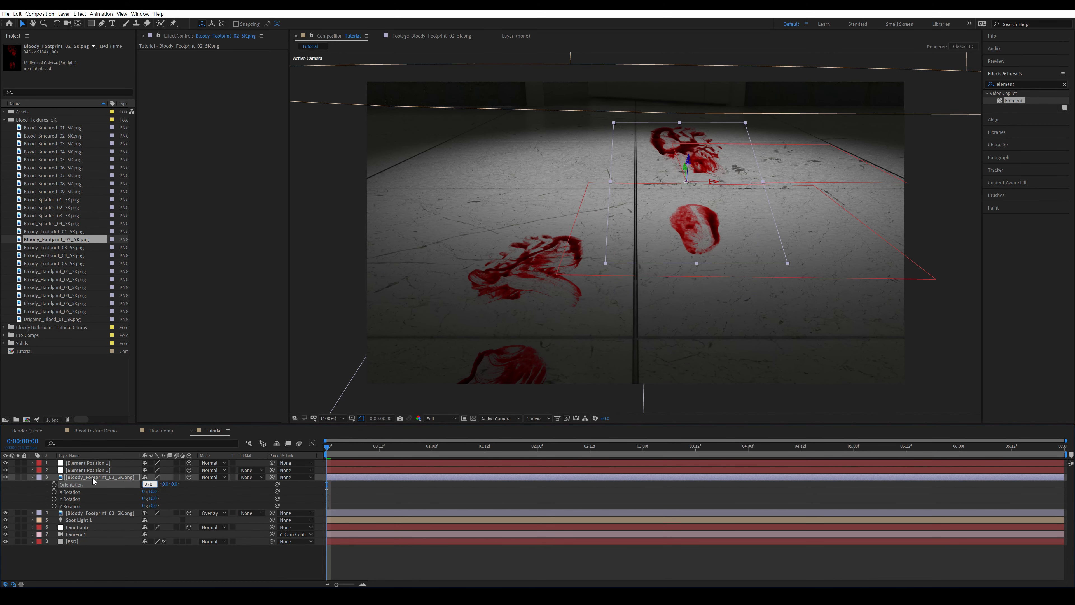
{"action": "key", "text": "Return"}
Set the second footprint layer's blending mode to Overlay and deselect it
{"action": "left_click", "coordinate": [33, 476]}
{"action": "left_click", "coordinate": [213, 477]}
{"action": "left_click", "coordinate": [231, 280]}
{"action": "left_click", "coordinate": [745, 337]}
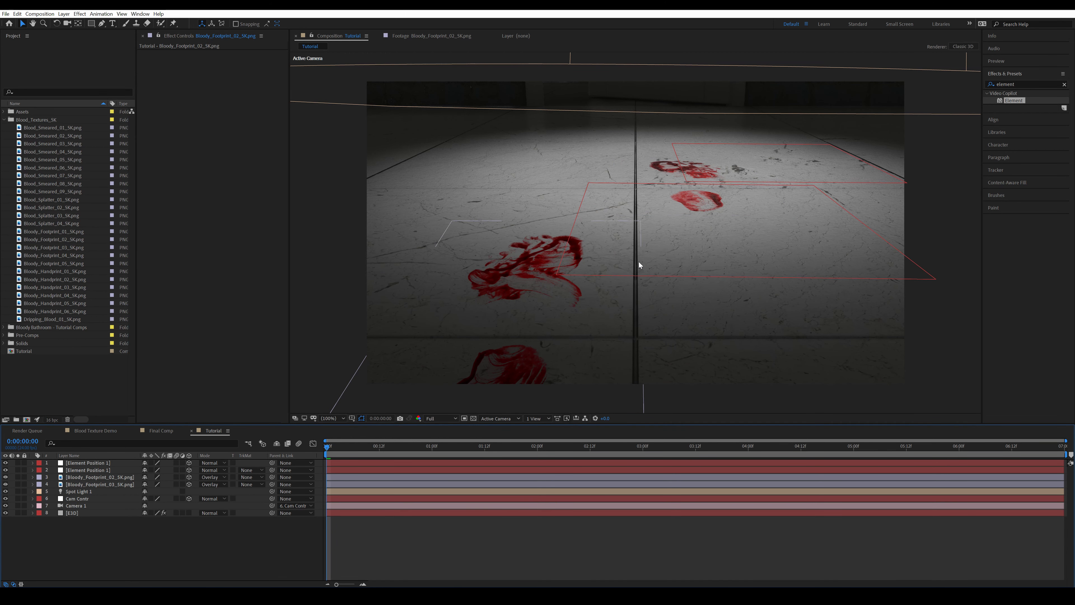
Examine up close how the second footprint blends with the marble floor
{"action": "scroll", "coordinate": [716, 205], "scroll_direction": "up", "scroll_amount": 4}
{"action": "left_click_drag", "start_coordinate": [716, 205], "coordinate": [635, 342]}
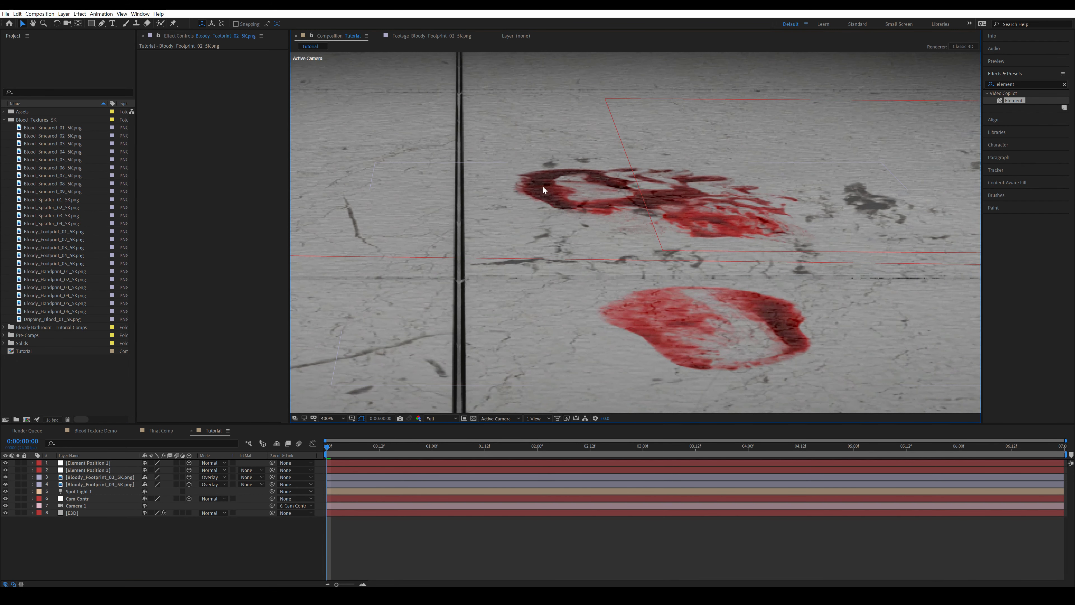
{"action": "scroll", "coordinate": [567, 204], "scroll_direction": "down", "scroll_amount": 1}
{"action": "left_click_drag", "start_coordinate": [540, 351], "coordinate": [580, 291]}
{"action": "scroll", "coordinate": [678, 239], "scroll_direction": "up", "scroll_amount": 1}
{"action": "left_click_drag", "start_coordinate": [678, 239], "coordinate": [653, 277]}
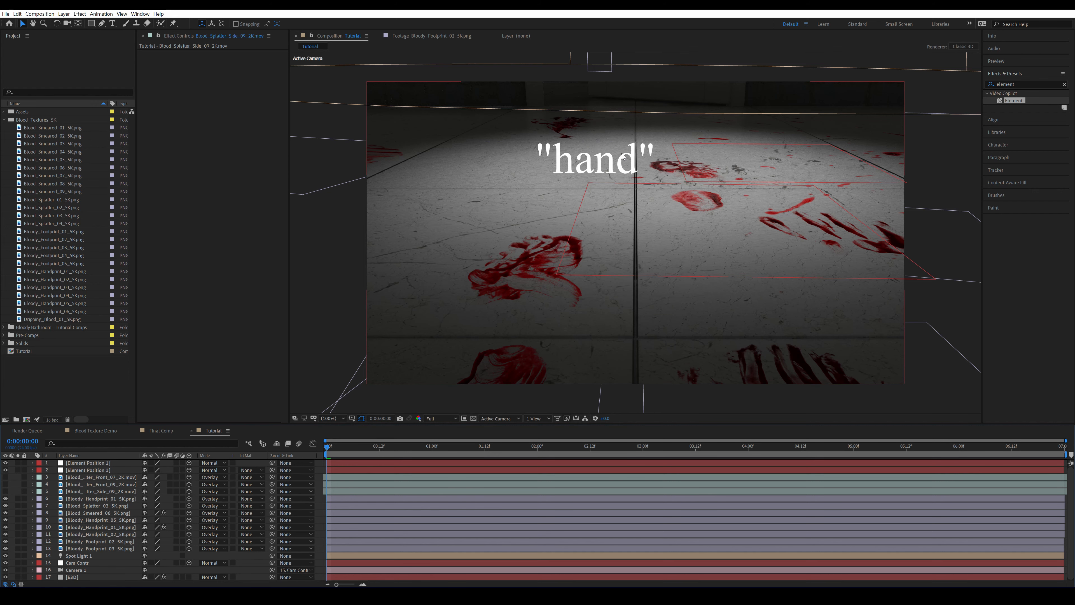
Open the Blood_Splatter_Side_09_2K.mov layer in the layer viewer and review the three splatter video layers
{"action": "left_click", "coordinate": [100, 492]}
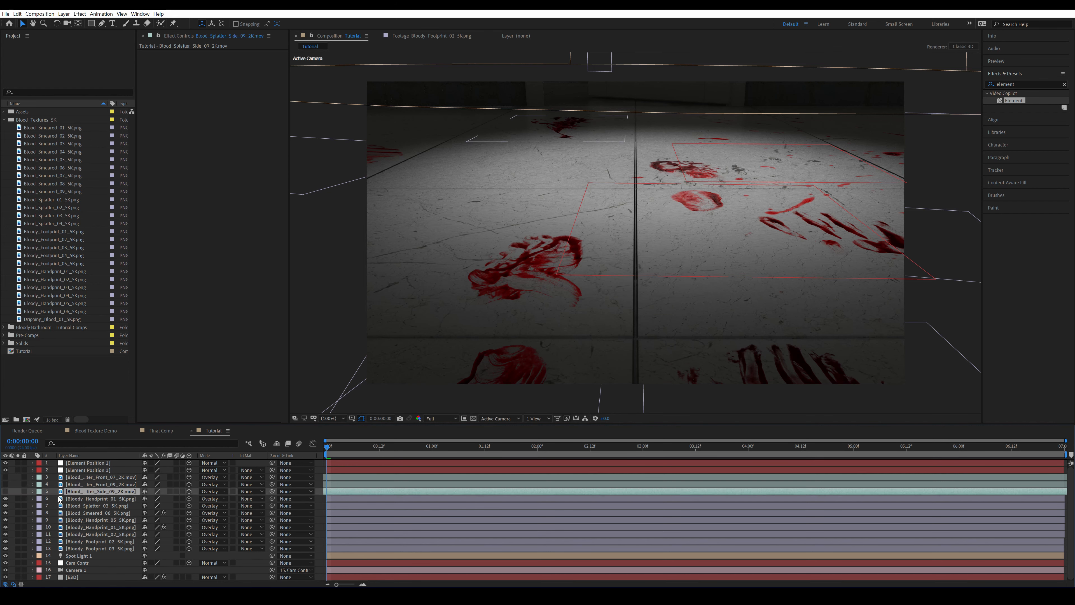
{"action": "left_click", "coordinate": [94, 477], "text": "shift"}
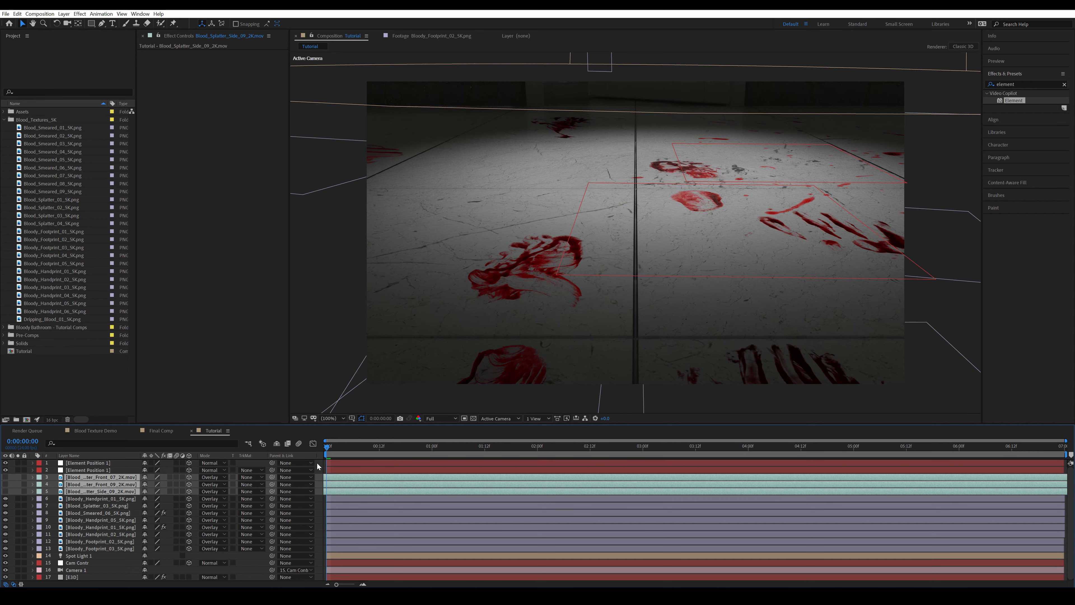
{"action": "key", "text": "F2"}
{"action": "double_click", "coordinate": [57, 492]}
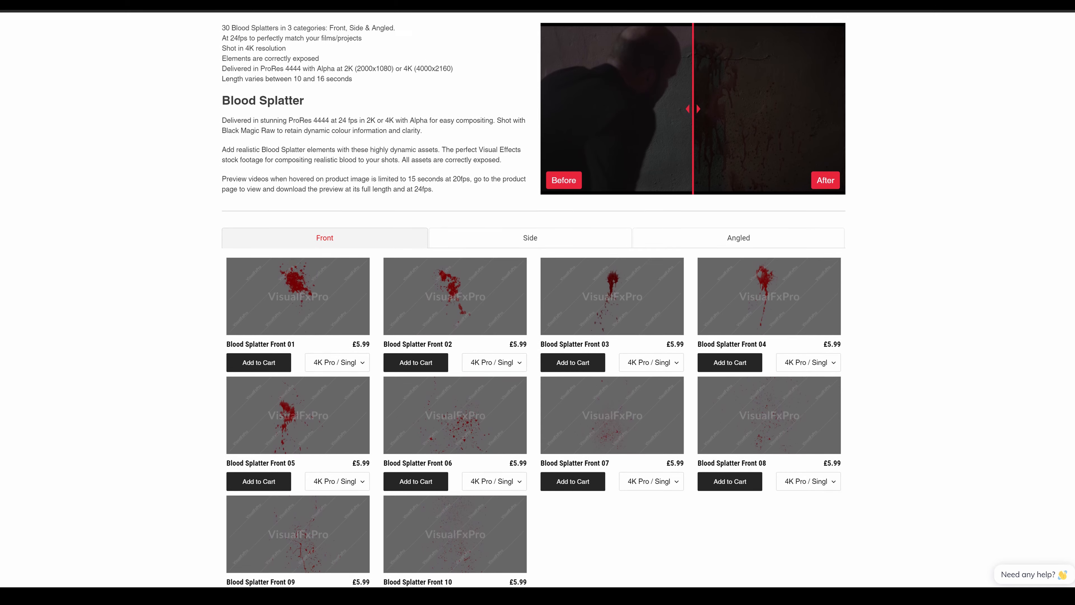
{"action": "scroll", "coordinate": [533, 296], "scroll_direction": "down", "scroll_amount": 3}
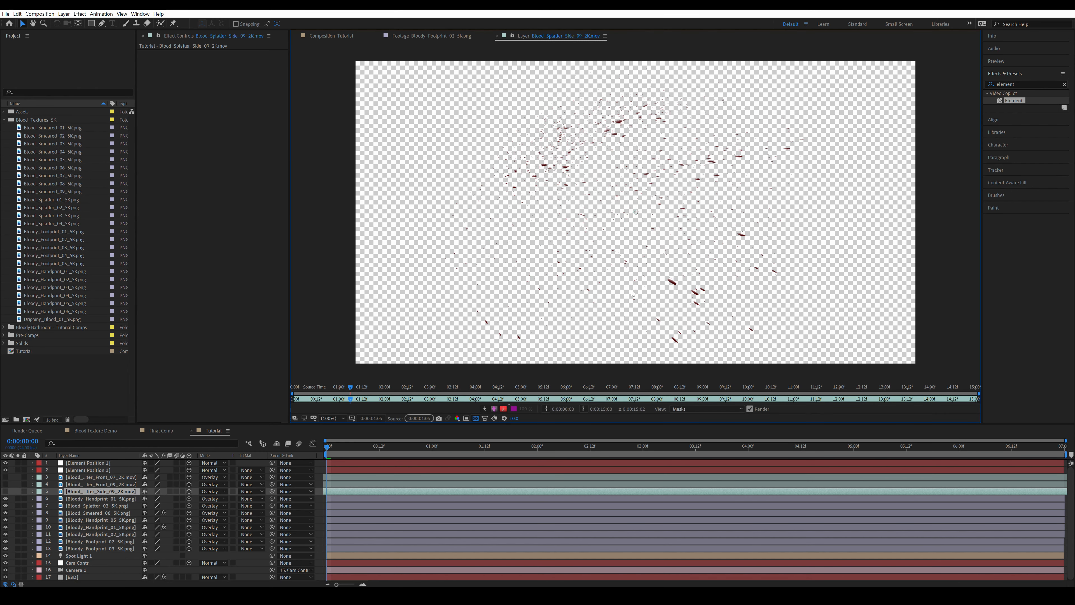
{"action": "left_click", "coordinate": [71, 477]}
{"action": "left_click", "coordinate": [109, 485]}
{"action": "left_click", "coordinate": [102, 491]}
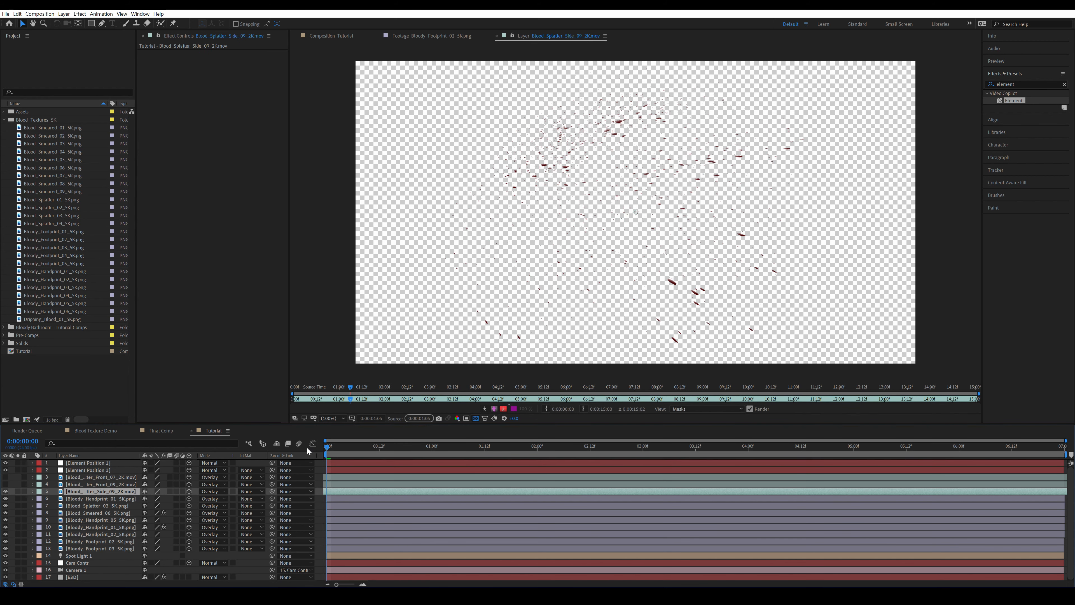
Apply Freeze Frame to the Blood_Splatter_Side_09_2K.mov layer and make the layer visible
{"action": "key", "text": "ctrl+alt+t"}
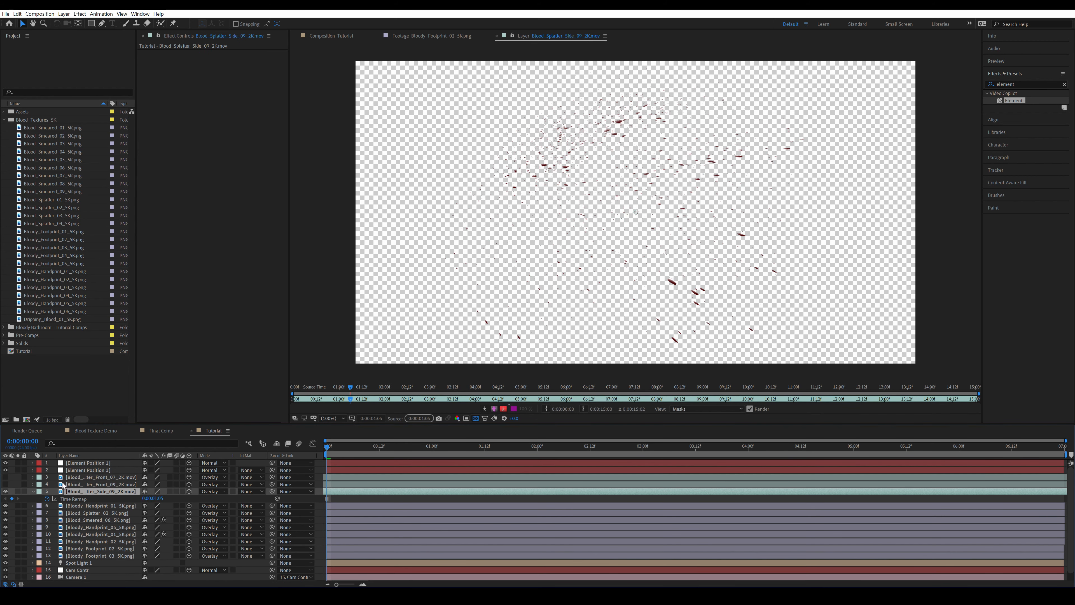
{"action": "right_click", "coordinate": [88, 492]}
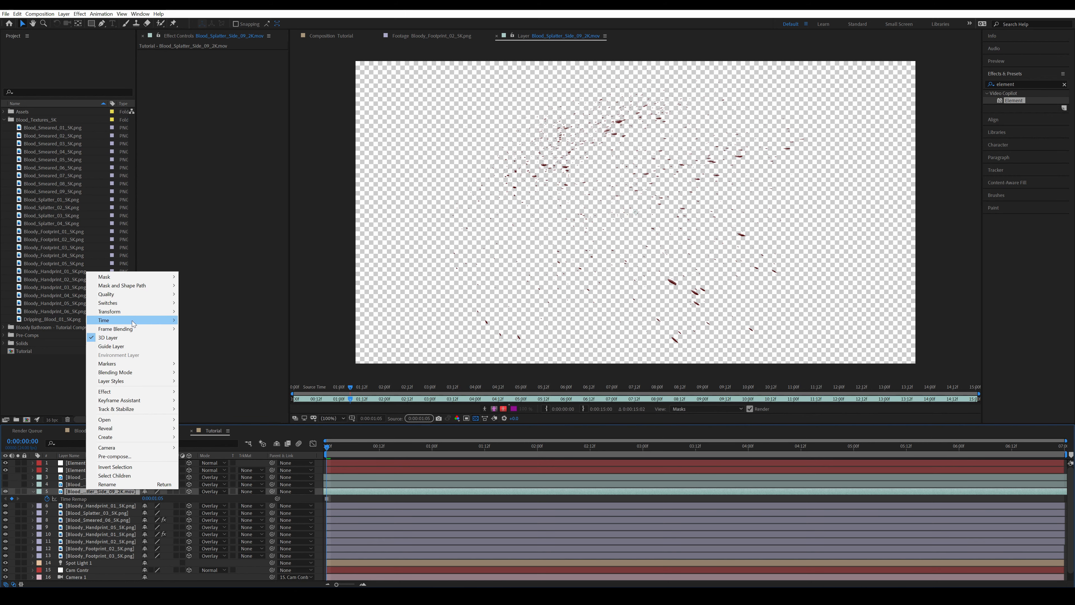
{"action": "mouse_move", "coordinate": [134, 321]}
{"action": "left_click", "coordinate": [207, 347]}
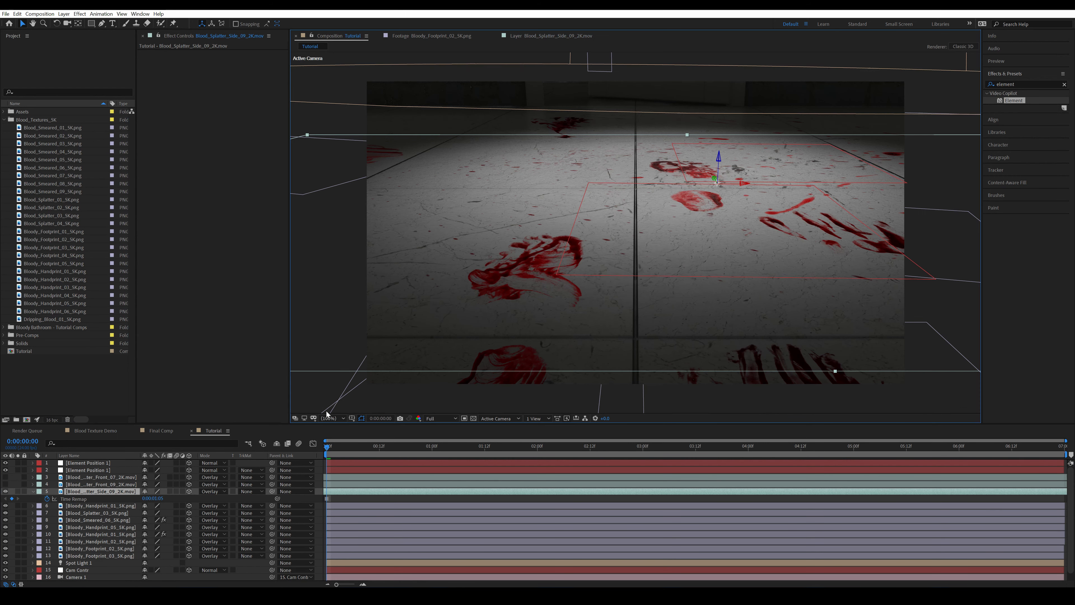
{"action": "key", "text": "u"}
{"action": "left_click", "coordinate": [7, 492]}
{"action": "left_click", "coordinate": [6, 493]}
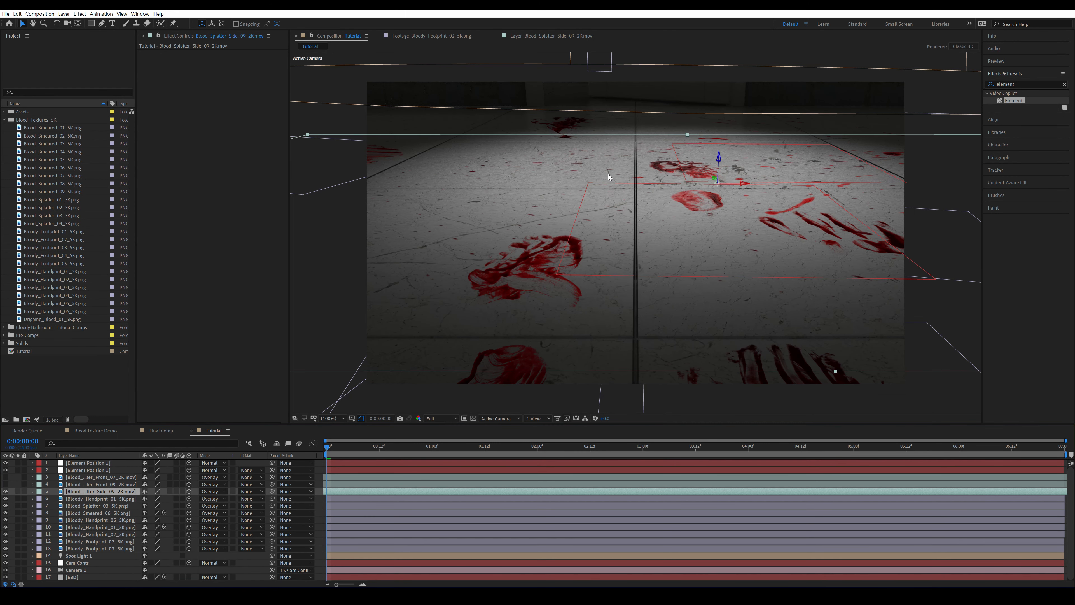
Make the Blood_Splatter_Front_09 and Blood_Splatter_Front_07 layers visible and save the project
{"action": "key", "text": "ctrl+Up"}
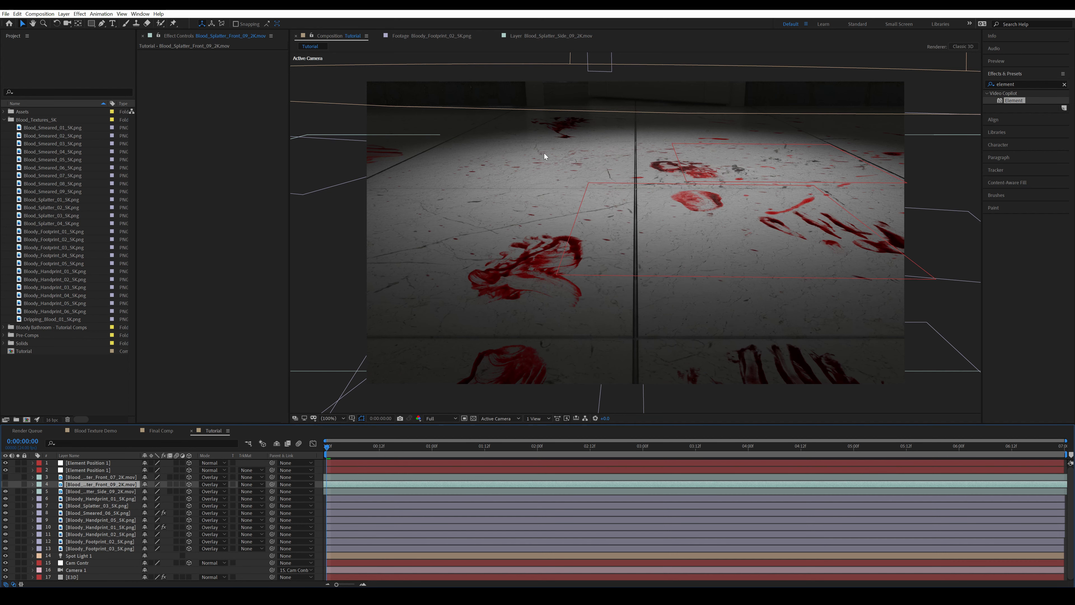
{"action": "left_click", "coordinate": [5, 484]}
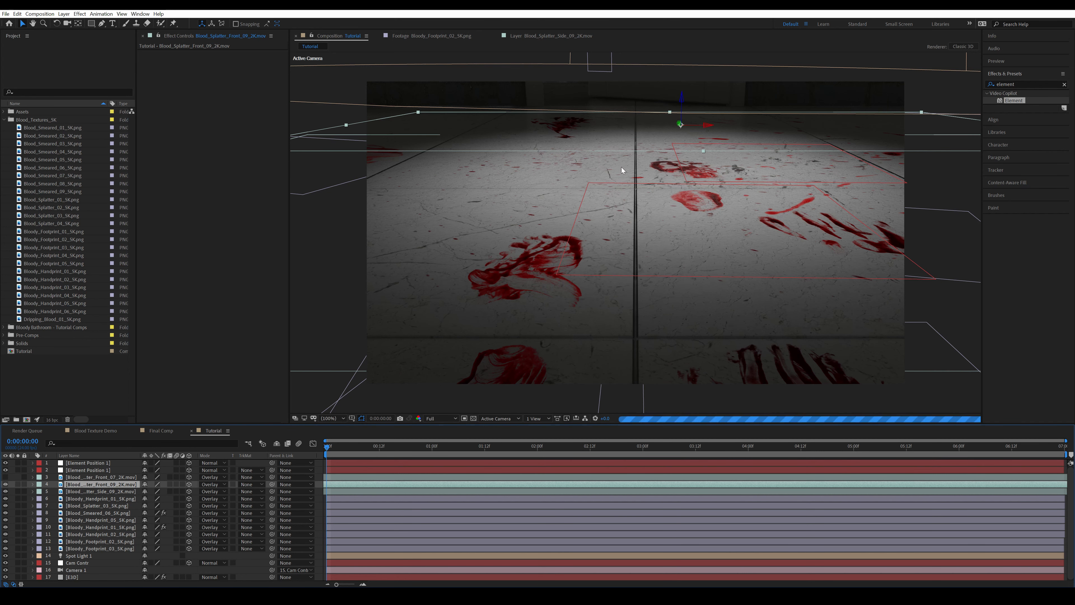
{"action": "left_click", "coordinate": [98, 479]}
{"action": "left_click", "coordinate": [5, 477]}
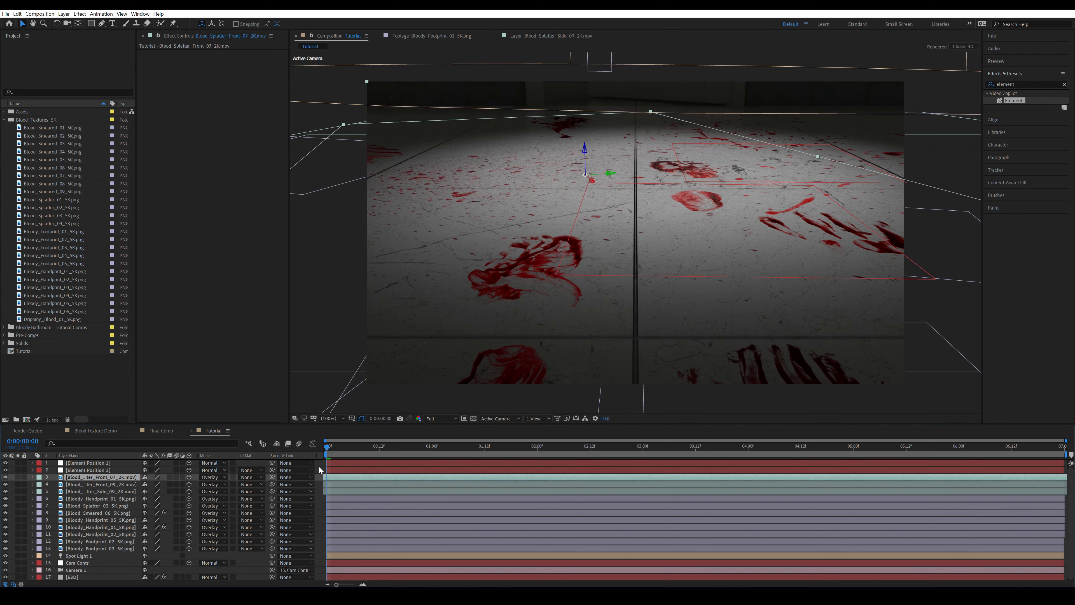
{"action": "left_click", "coordinate": [321, 470]}
{"action": "key", "text": "ctrl+s"}
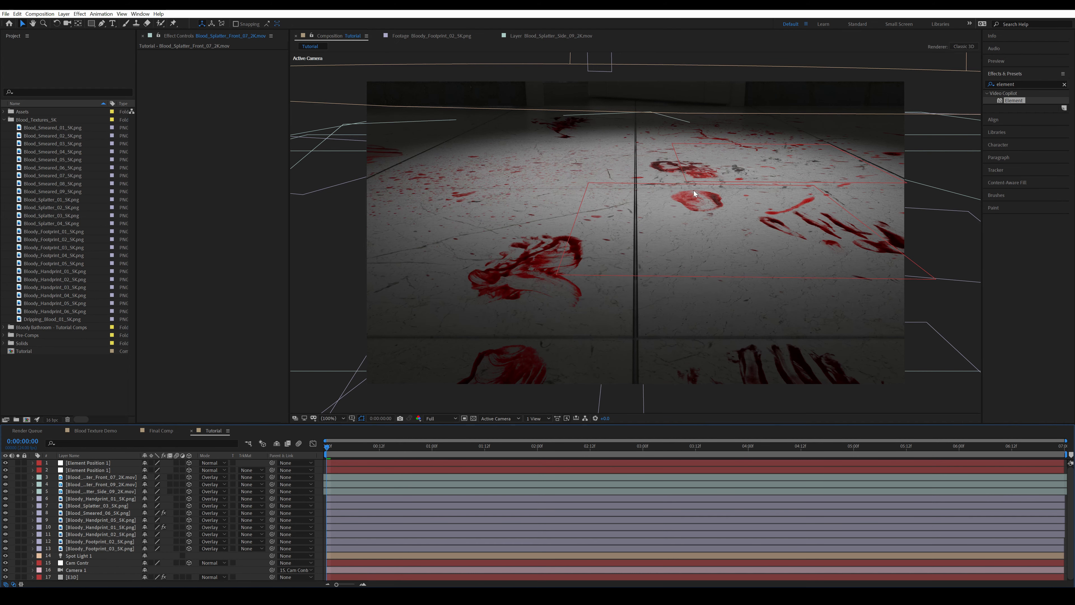
{"action": "left_click", "coordinate": [249, 477]}
{"action": "left_click", "coordinate": [317, 471]}
{"action": "left_click", "coordinate": [318, 471]}
At the end of the timeline, generate an Element 3D position null on the background surface below the dark opening
{"action": "left_click", "coordinate": [1062, 449]}
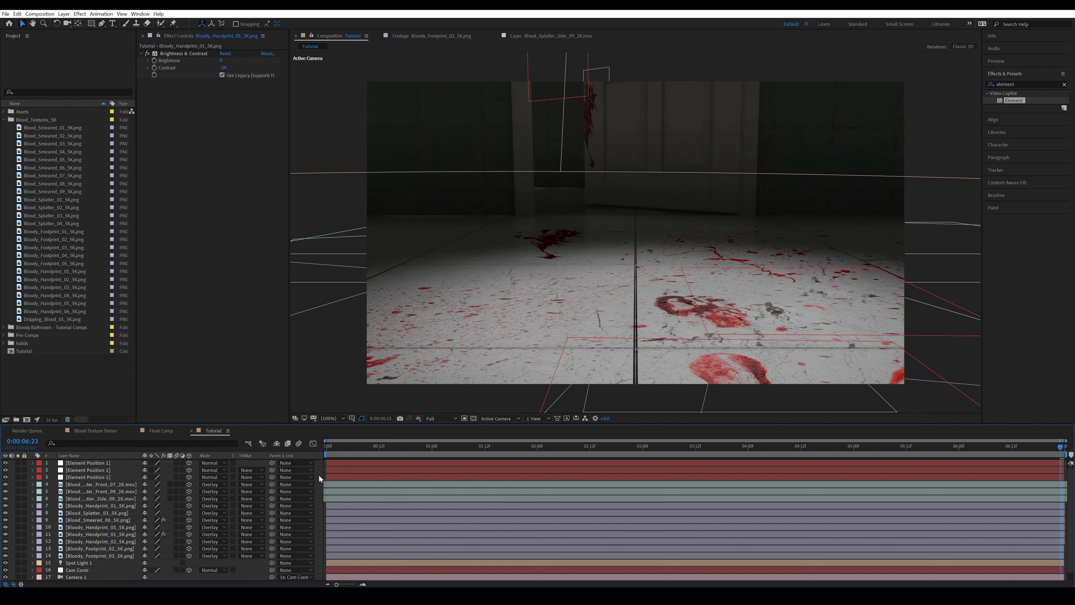
{"action": "scroll", "coordinate": [83, 572], "scroll_direction": "down", "scroll_amount": 1}
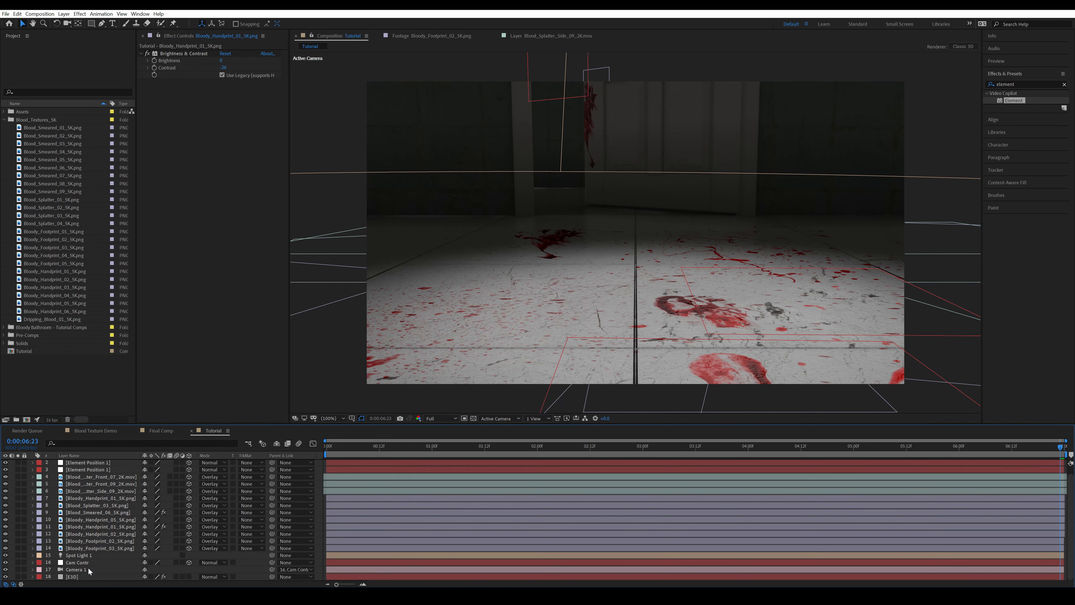
{"action": "left_click", "coordinate": [84, 575]}
{"action": "left_click", "coordinate": [224, 152]}
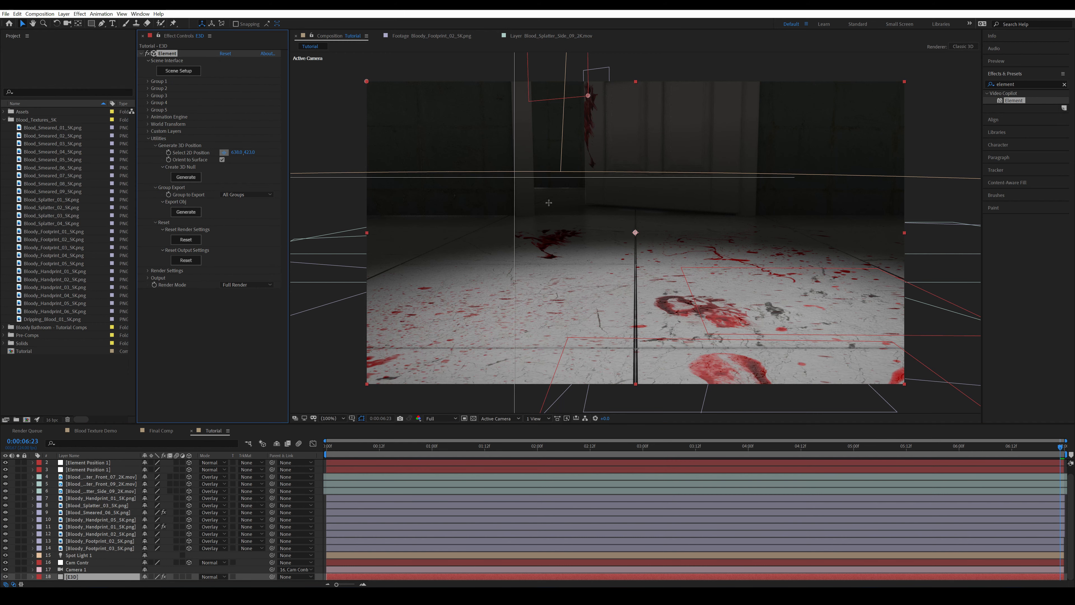
{"action": "left_click", "coordinate": [545, 199]}
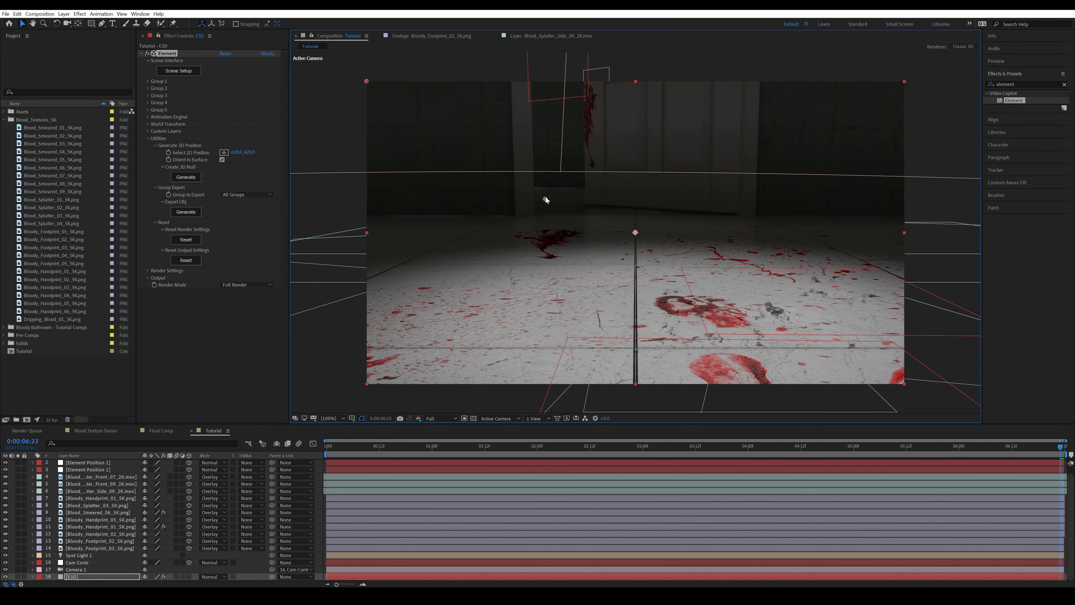
{"action": "left_click", "coordinate": [175, 177]}
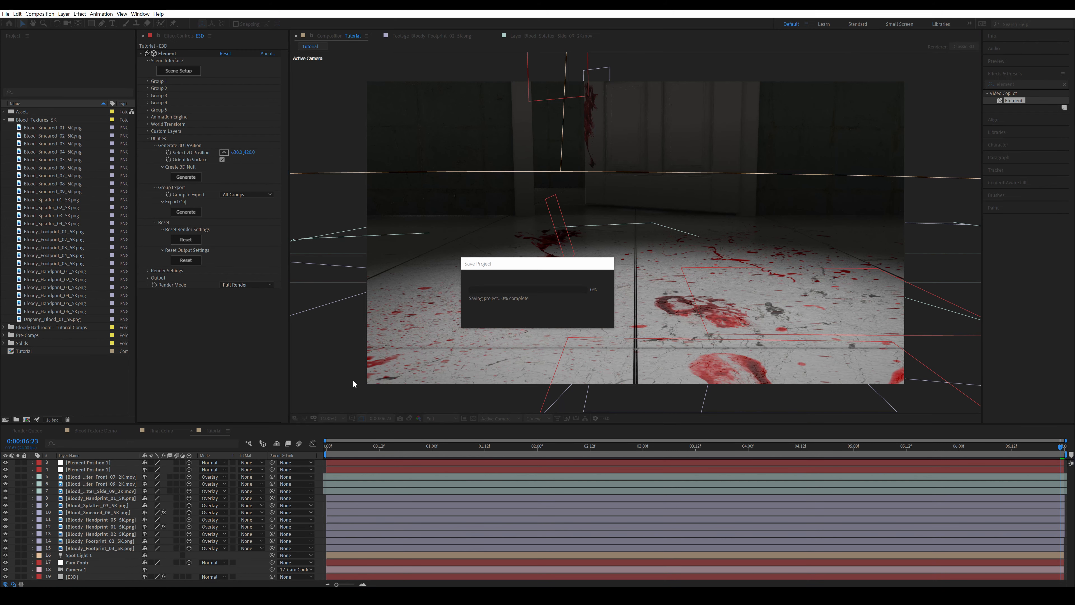
Add Blood_Smeared_05_5K.png above the splatter layers as a 3D layer and turn off its Accepts Lights option
{"action": "left_click", "coordinate": [47, 159]}
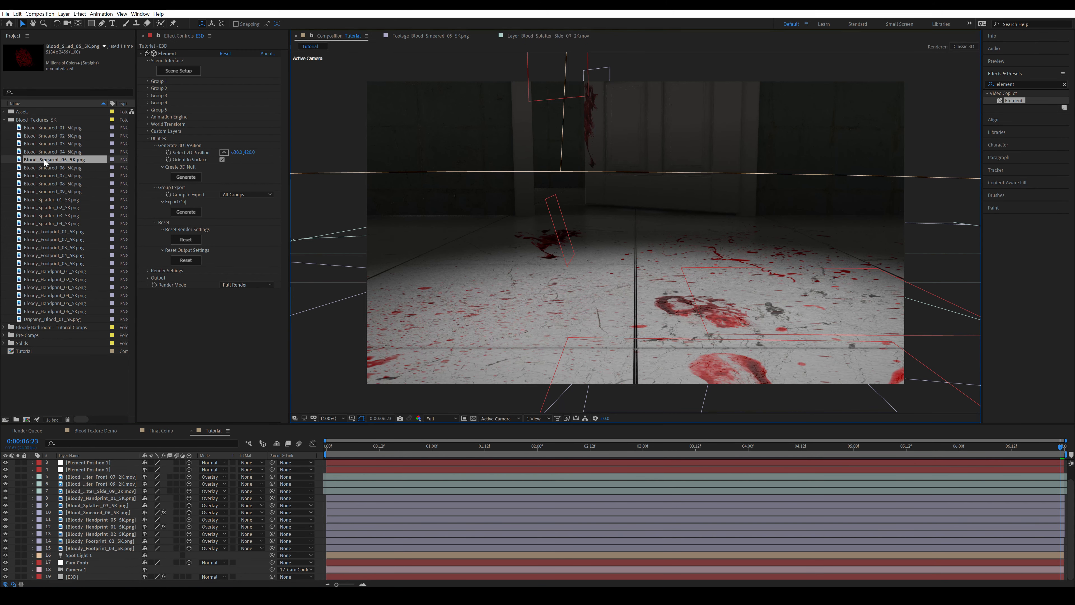
{"action": "left_click_drag", "start_coordinate": [52, 158], "coordinate": [208, 500]}
{"action": "left_click", "coordinate": [189, 477]}
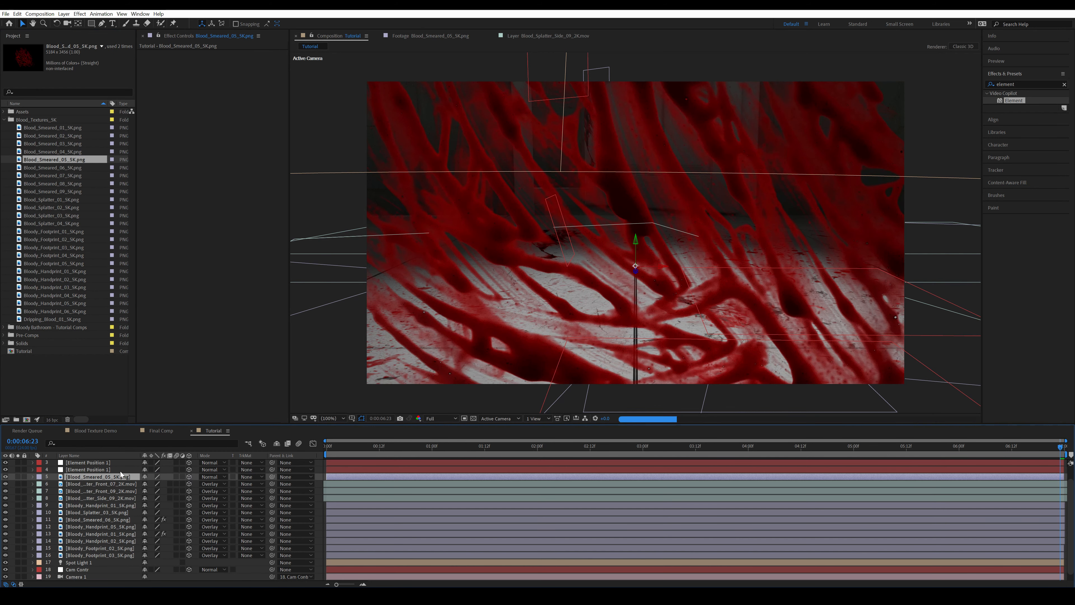
{"action": "key", "text": "a"}
{"action": "key", "text": "a"}
{"action": "left_click", "coordinate": [145, 512]}
{"action": "left_click", "coordinate": [33, 476]}
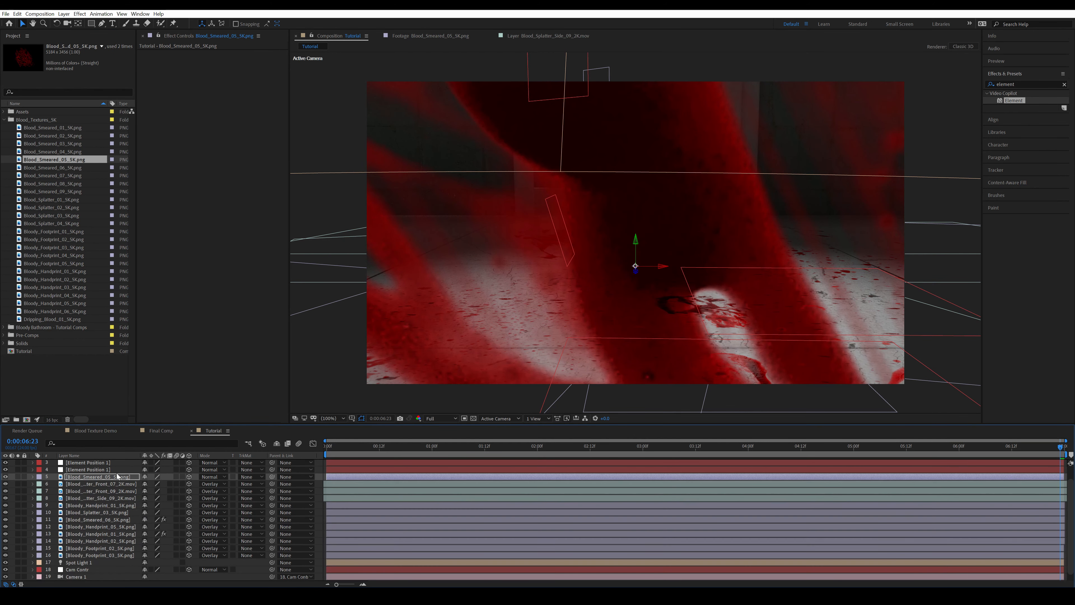
Copy the newest position null's Position value and paste it onto the Blood_Smeared_05_5K.png layer
{"action": "scroll", "coordinate": [115, 472], "scroll_direction": "up", "scroll_amount": 1}
{"action": "left_click", "coordinate": [102, 462]}
{"action": "left_click", "coordinate": [79, 470]}
{"action": "key", "text": "ctrl+c"}
{"action": "left_click", "coordinate": [95, 499]}
{"action": "key", "text": "ctrl+v"}
Scale the Blood_Smeared_05_5K.png layer down to 5%
{"action": "key", "text": "s"}
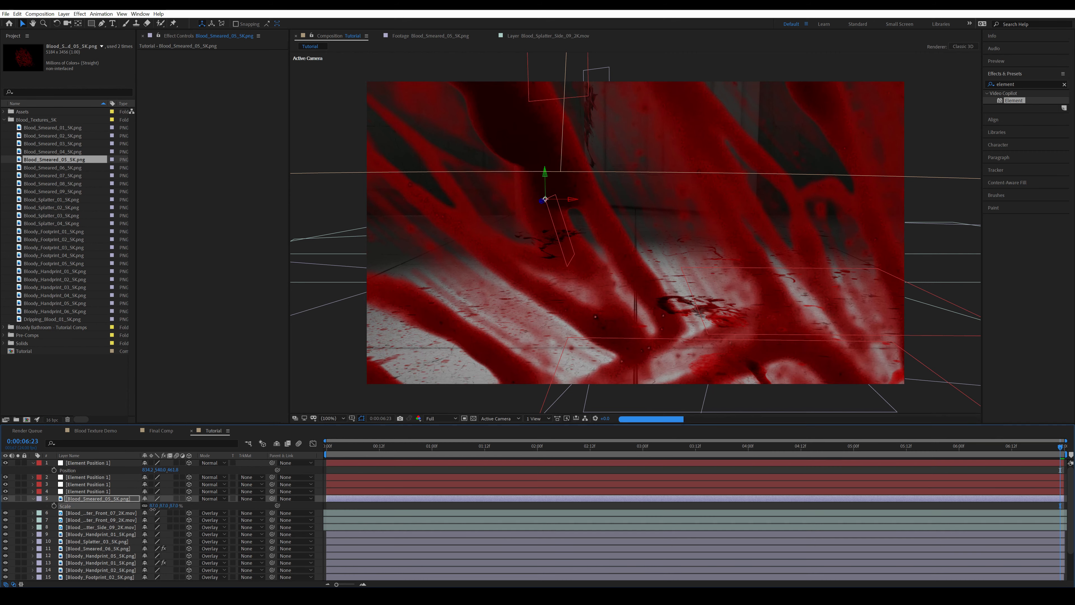
{"action": "left_click_drag", "start_coordinate": [164, 506], "coordinate": [153, 507]}
{"action": "left_click", "coordinate": [155, 506]}
{"action": "type", "text": "3"}
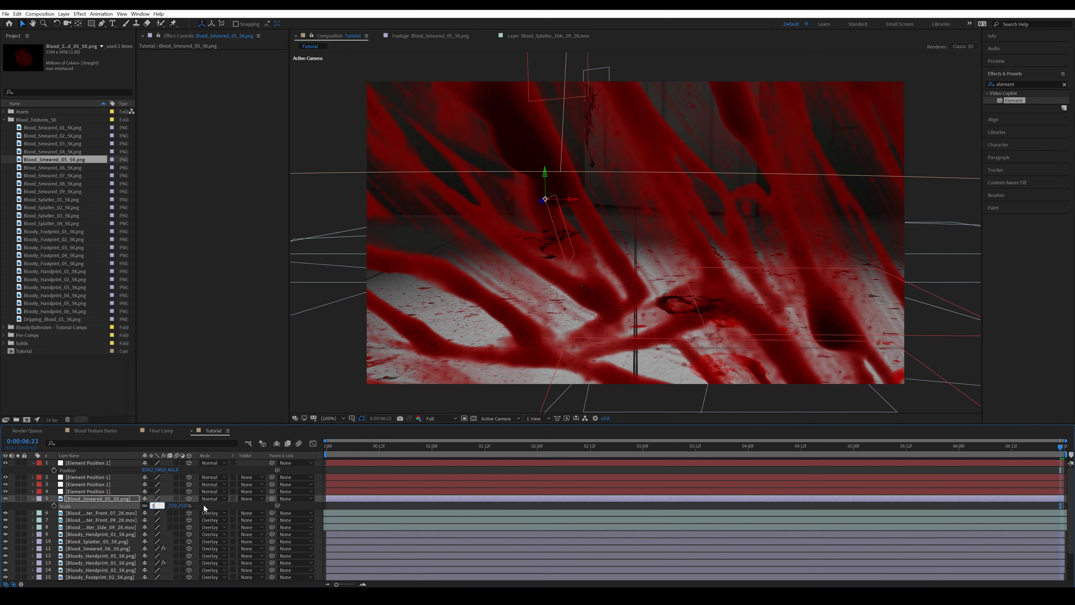
{"action": "left_click", "coordinate": [204, 505]}
{"action": "left_click", "coordinate": [153, 505]}
{"action": "type", "text": "5"}
{"action": "left_click", "coordinate": [220, 506]}
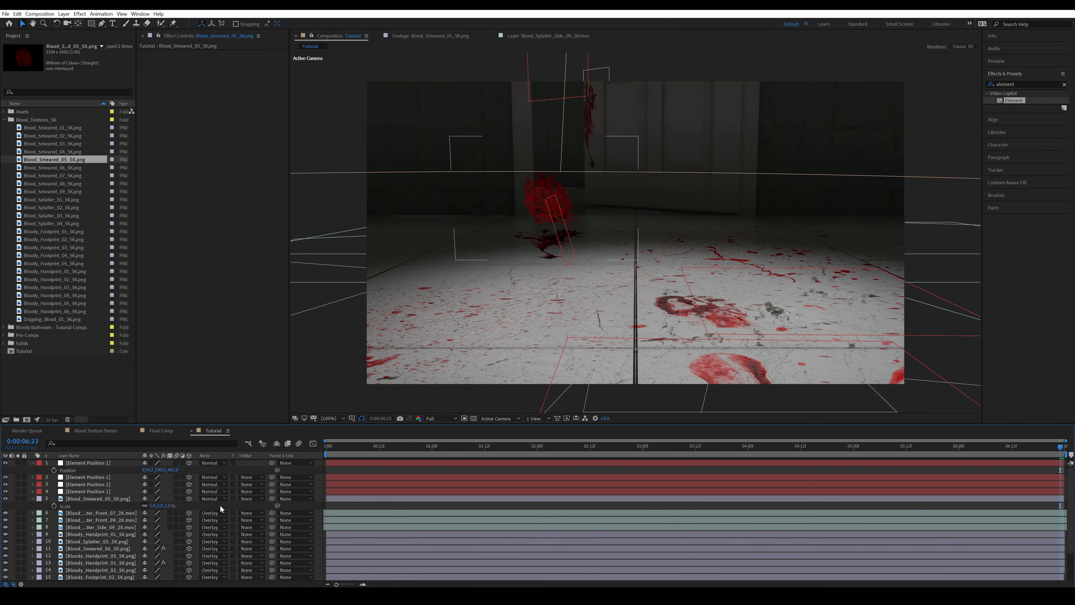
Scale the Blood_Smeared_05_5K.png layer to 4% and set its X orientation to 280°
{"action": "left_click", "coordinate": [153, 506]}
{"action": "type", "text": "4"}
{"action": "left_click", "coordinate": [202, 500]}
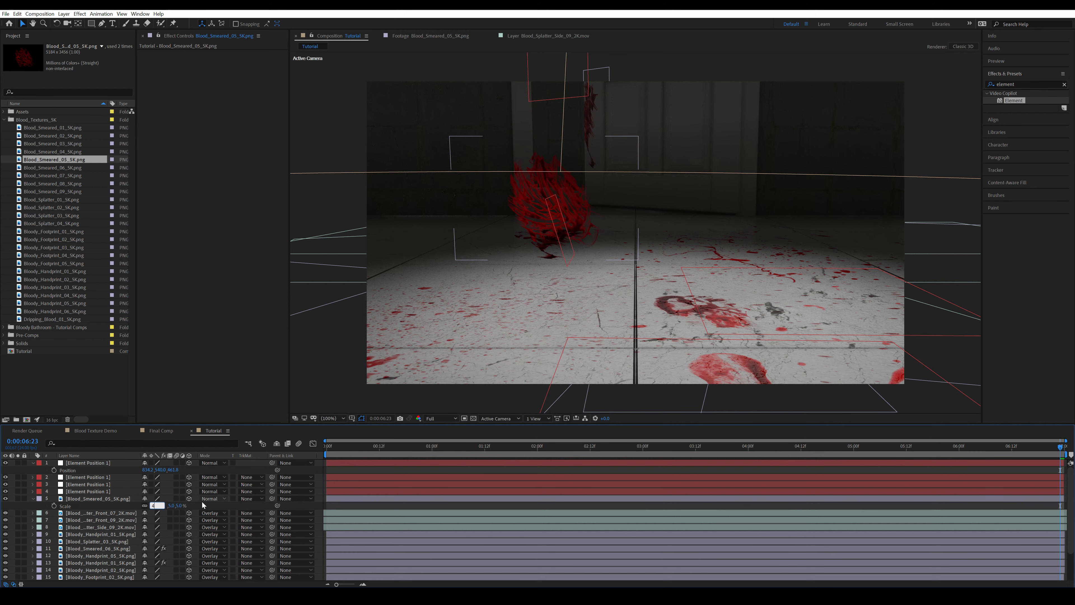
{"action": "left_click", "coordinate": [95, 499]}
{"action": "key", "text": "period"}
{"action": "key", "text": "r"}
{"action": "left_click", "coordinate": [149, 506]}
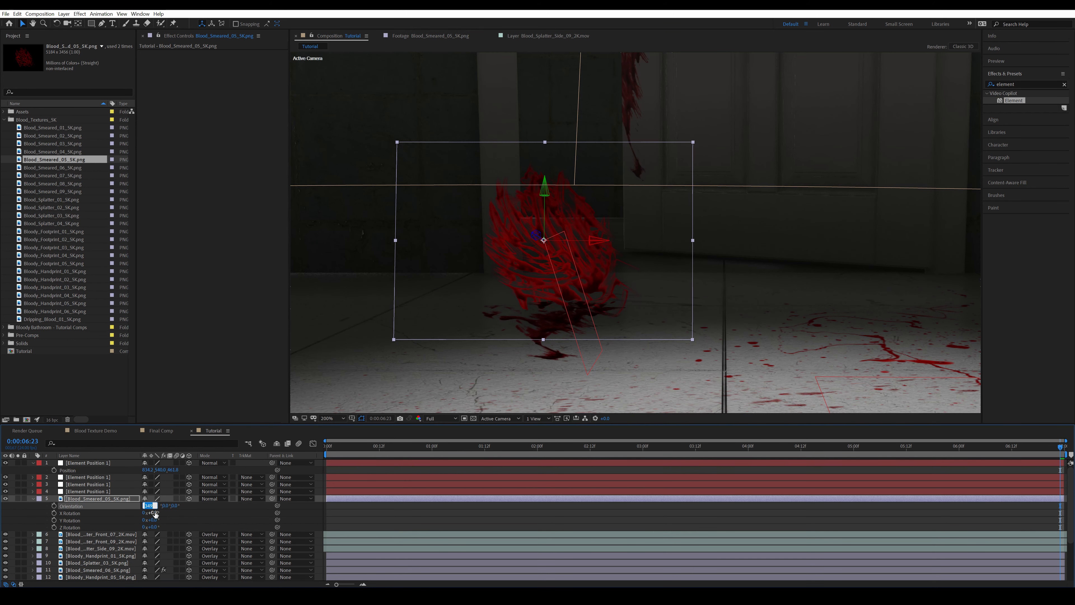
{"action": "type", "text": "280"}
{"action": "left_click", "coordinate": [210, 513]}
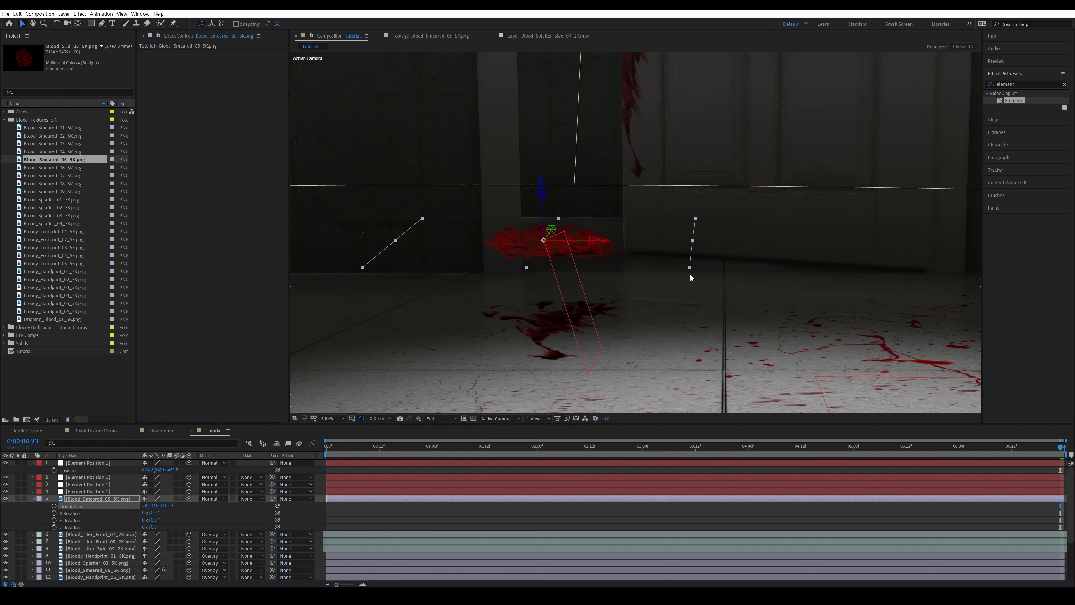
Enlarge the flattened blood smear slightly and shift it along its X axis toward the left edge of the dark opening
{"action": "left_click_drag", "start_coordinate": [690, 268], "coordinate": [702, 270]}
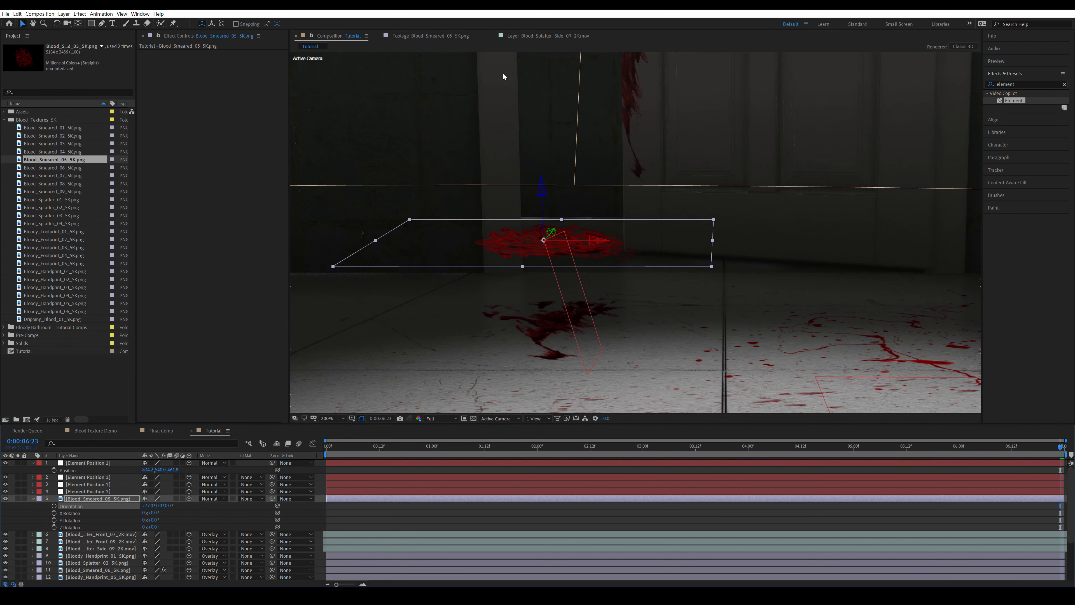
{"action": "left_click_drag", "start_coordinate": [598, 240], "coordinate": [583, 241]}
Duplicate the E3D layer, place the copy directly above Blood_Smeared_05_5K.png and solo it
{"action": "scroll", "coordinate": [99, 527], "scroll_direction": "down", "scroll_amount": 5}
{"action": "left_click", "coordinate": [90, 573]}
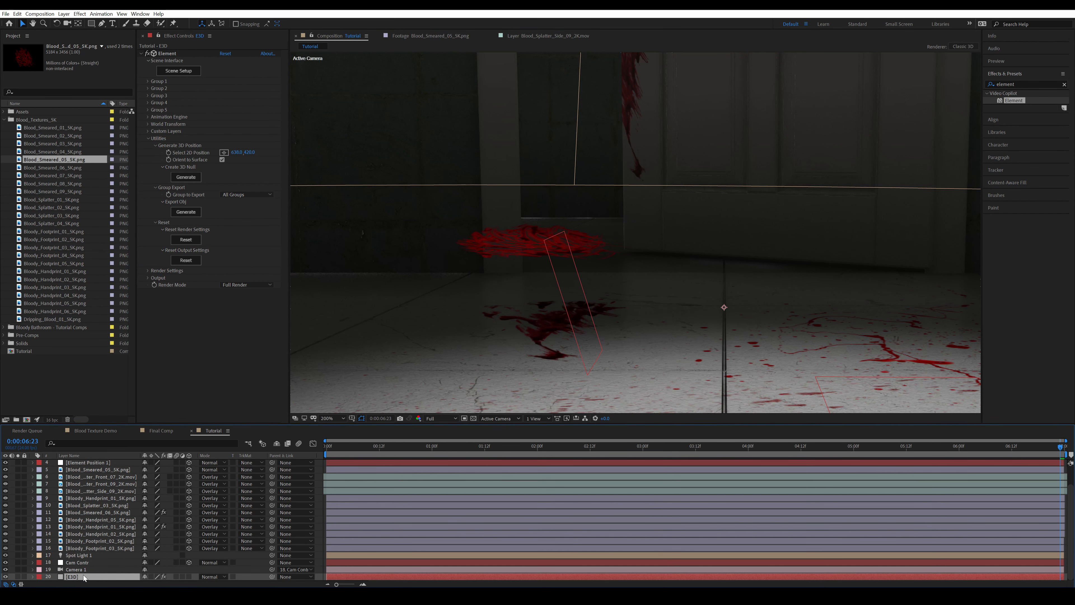
{"action": "key", "text": "ctrl+d"}
{"action": "left_click_drag", "start_coordinate": [76, 571], "coordinate": [102, 469]}
{"action": "left_click", "coordinate": [17, 473]}
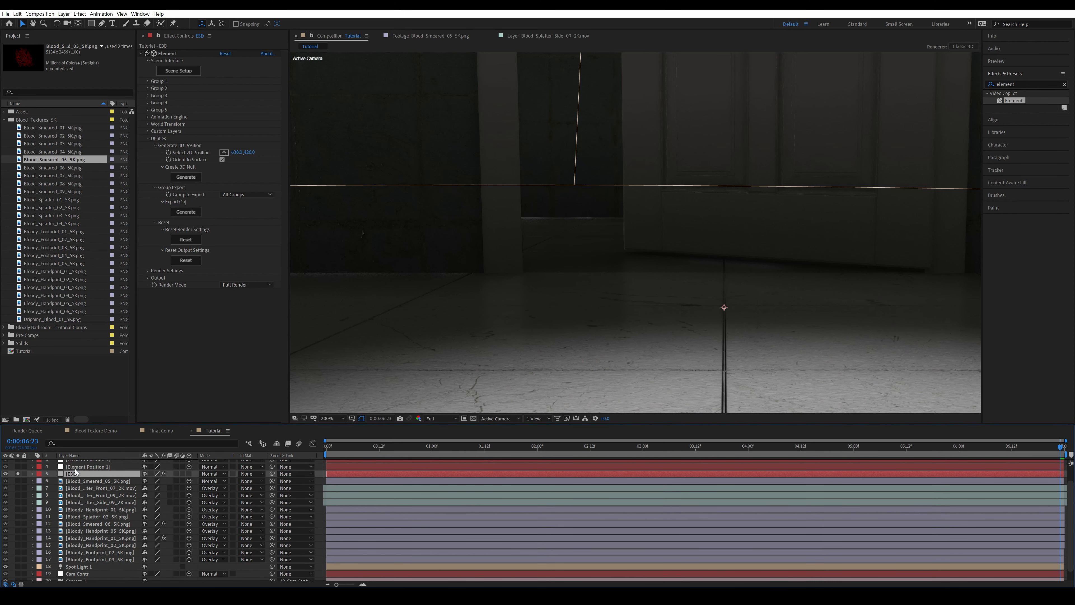
Set the duplicated E3D layer's Element output to show World Position
{"action": "left_click", "coordinate": [155, 139]}
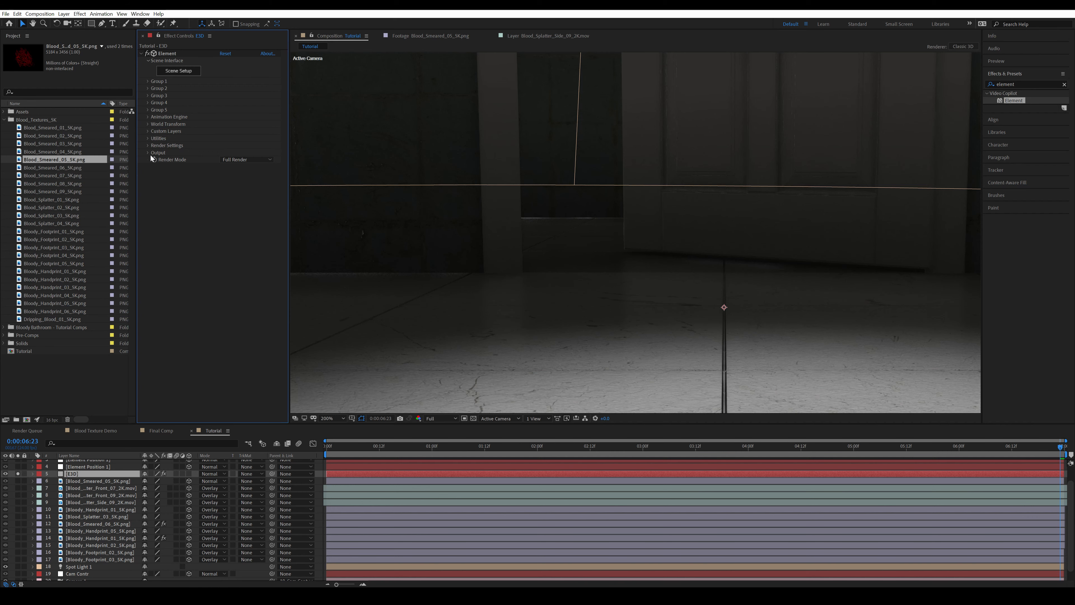
{"action": "left_click", "coordinate": [149, 152]}
{"action": "left_click", "coordinate": [265, 160]}
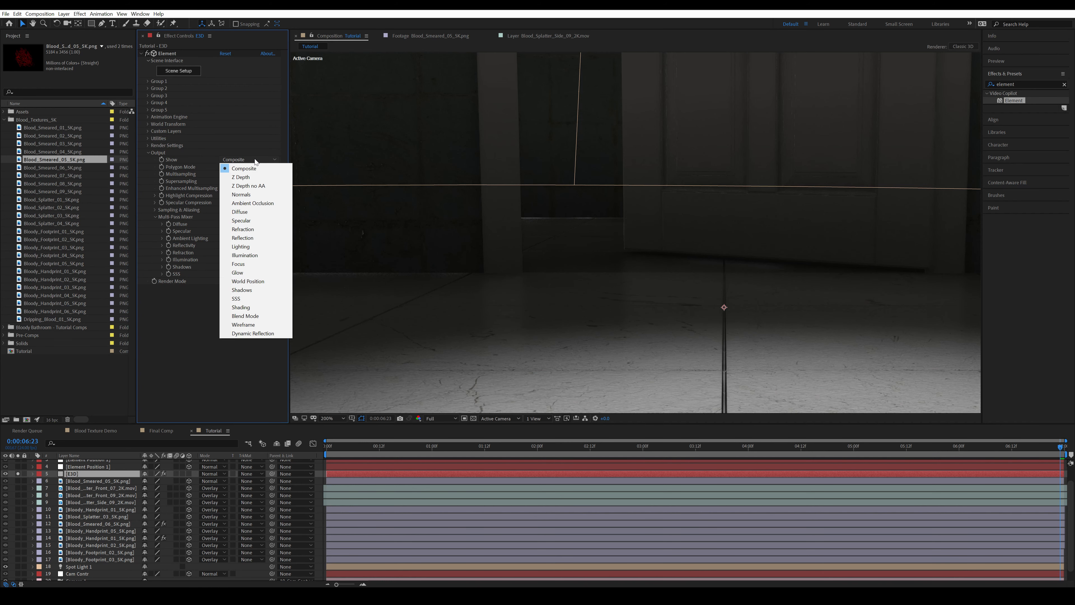
{"action": "left_click", "coordinate": [256, 282]}
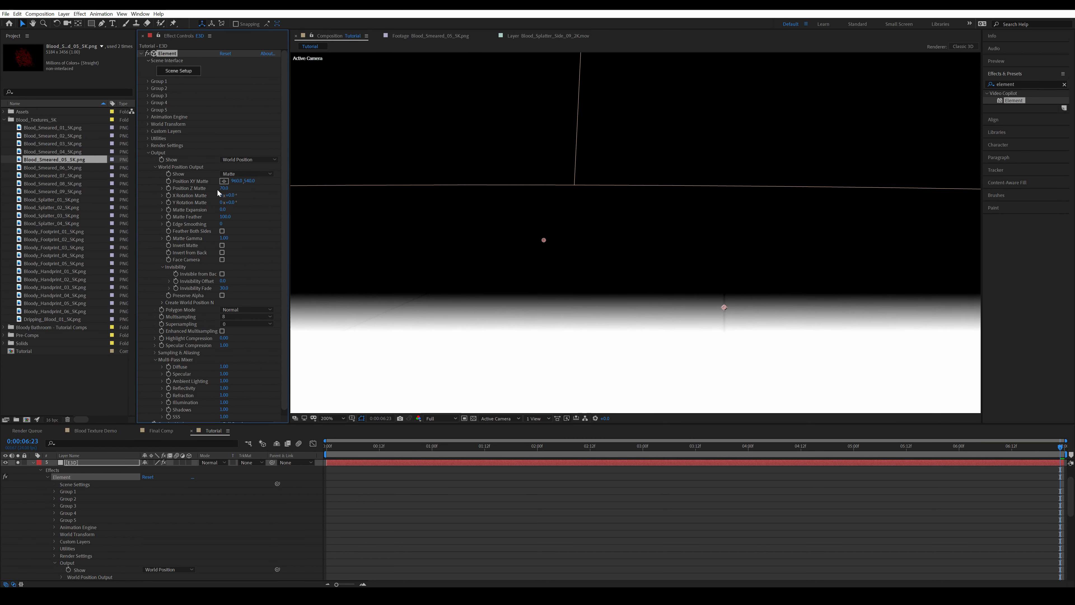
Set the world position matte's Matte Feather to 0 and Position Z Matte to 240 so only the recessed background stays black
{"action": "left_click_drag", "start_coordinate": [224, 189], "coordinate": [233, 190]}
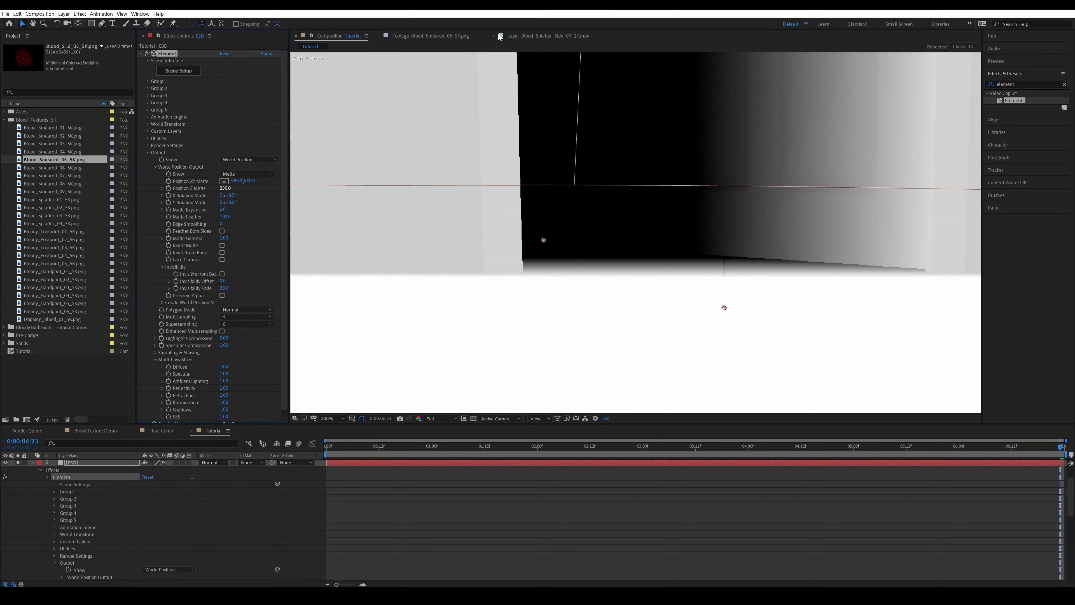
{"action": "left_click_drag", "start_coordinate": [224, 217], "coordinate": [159, 221]}
{"action": "left_click_drag", "start_coordinate": [222, 188], "coordinate": [250, 194]}
{"action": "left_click", "coordinate": [466, 221]}
{"action": "key", "text": "alt+slash"}
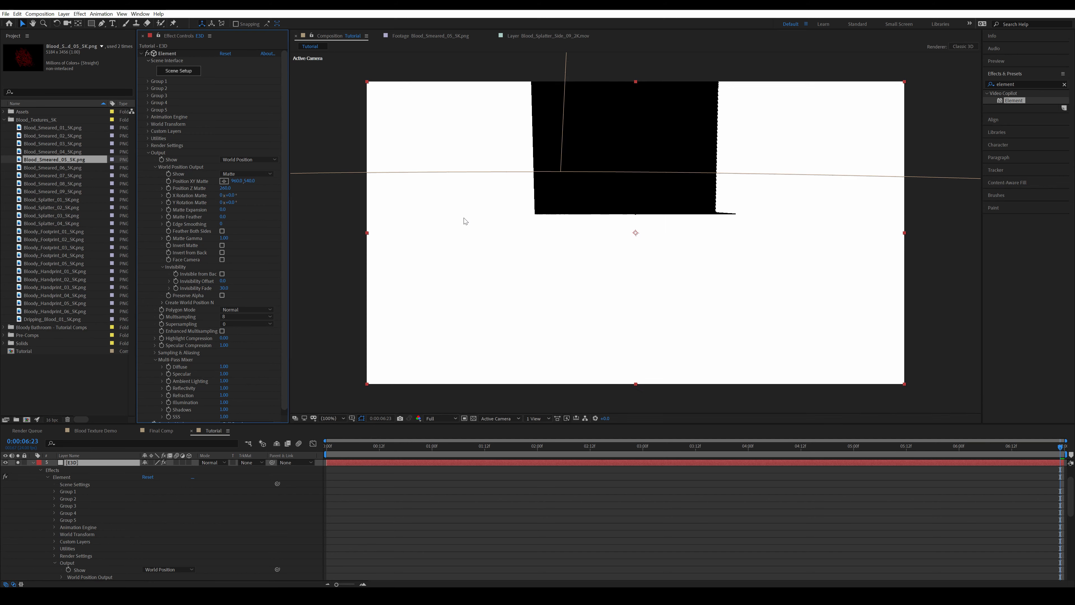
Use the duplicated E3D layer as a Luma Inverted track matte for Blood_Smeared_05_5K.png and adjust the matte's Edge Smoothing
{"action": "left_click", "coordinate": [33, 462]}
{"action": "left_click", "coordinate": [99, 470]}
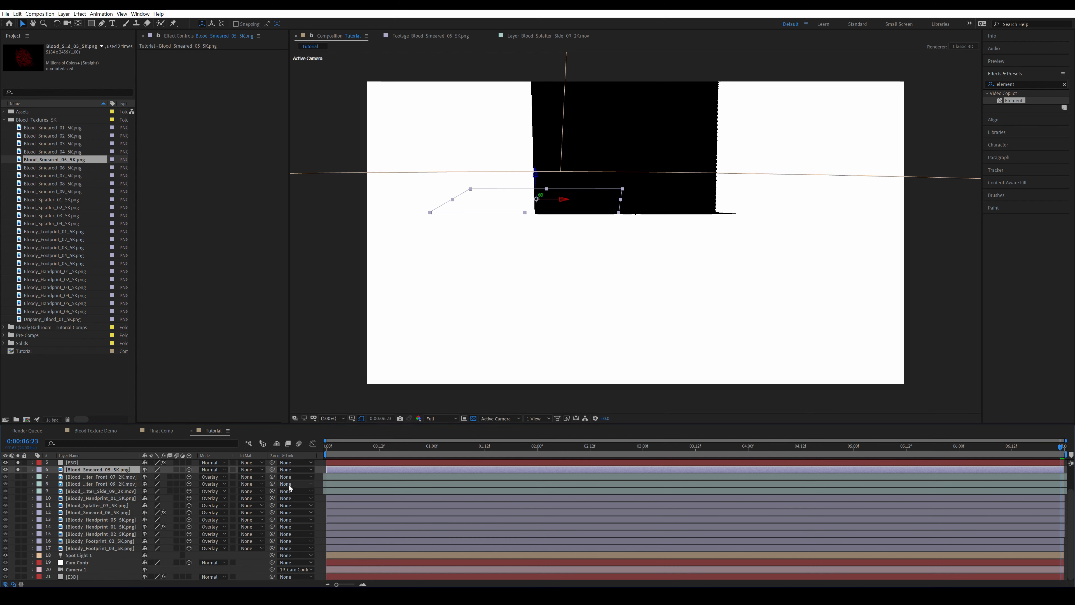
{"action": "left_click", "coordinate": [248, 471]}
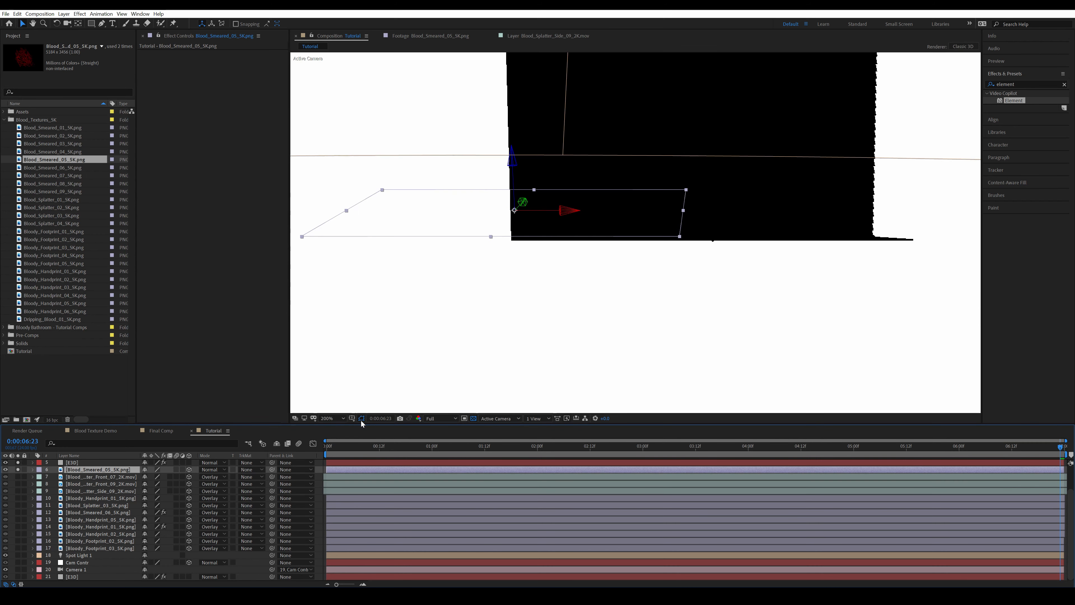
{"action": "left_click", "coordinate": [249, 470]}
{"action": "left_click", "coordinate": [294, 515]}
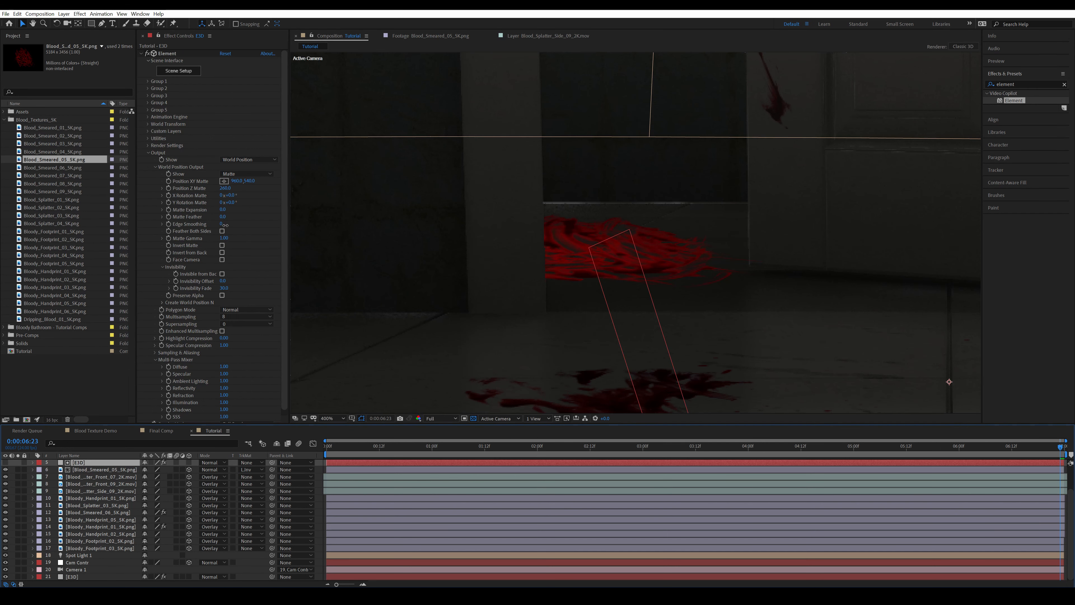
{"action": "left_click_drag", "start_coordinate": [224, 224], "coordinate": [225, 224]}
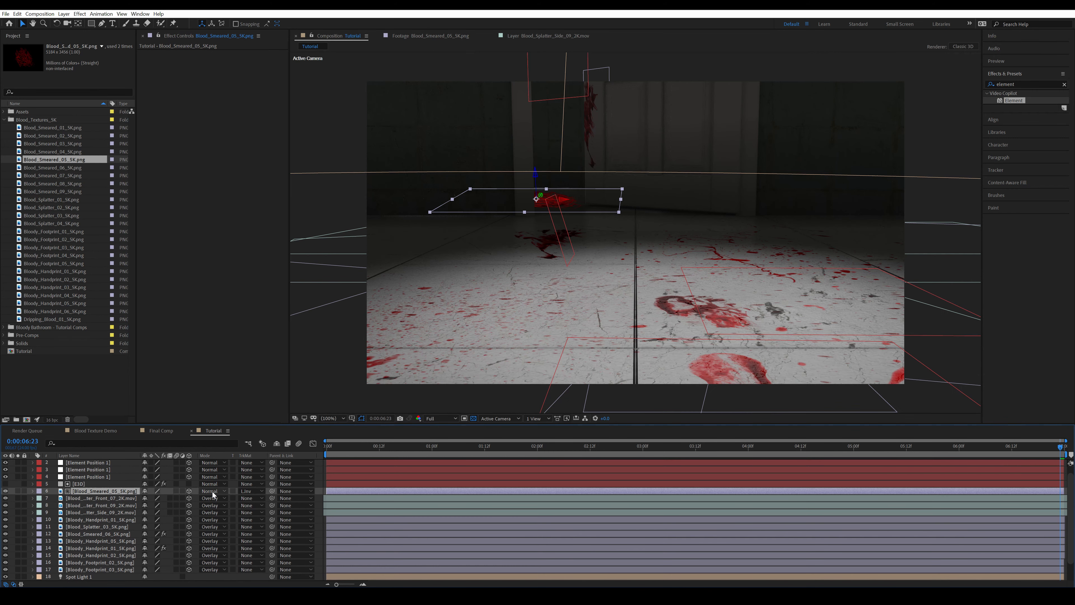
Set the Blood_Smeared_05_5K.png layer's blending mode to Overlay
{"action": "left_click", "coordinate": [213, 492]}
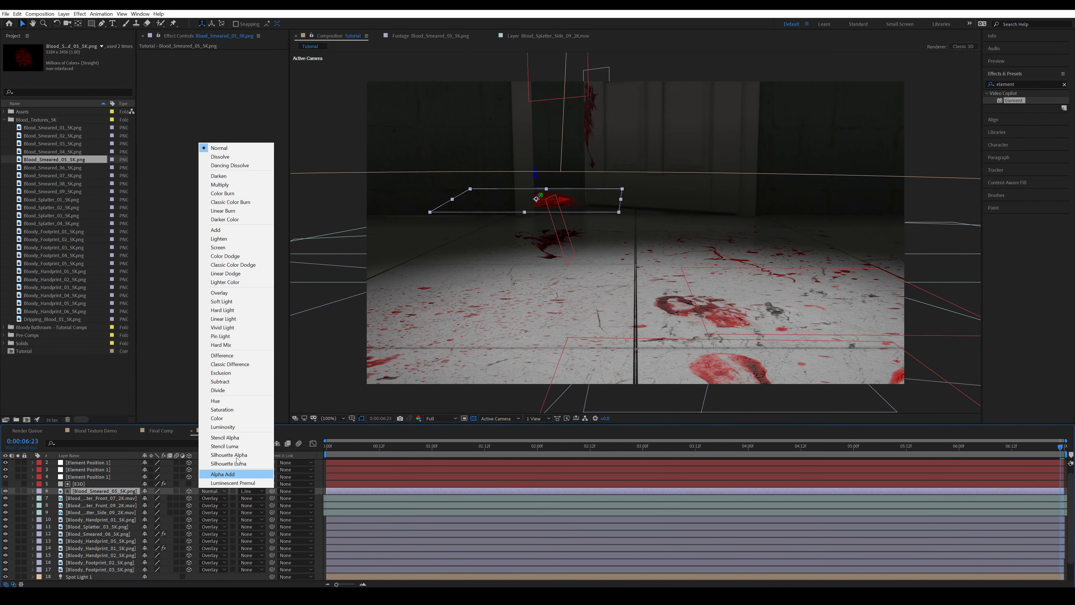
{"action": "left_click", "coordinate": [218, 292]}
{"action": "key", "text": "F2"}
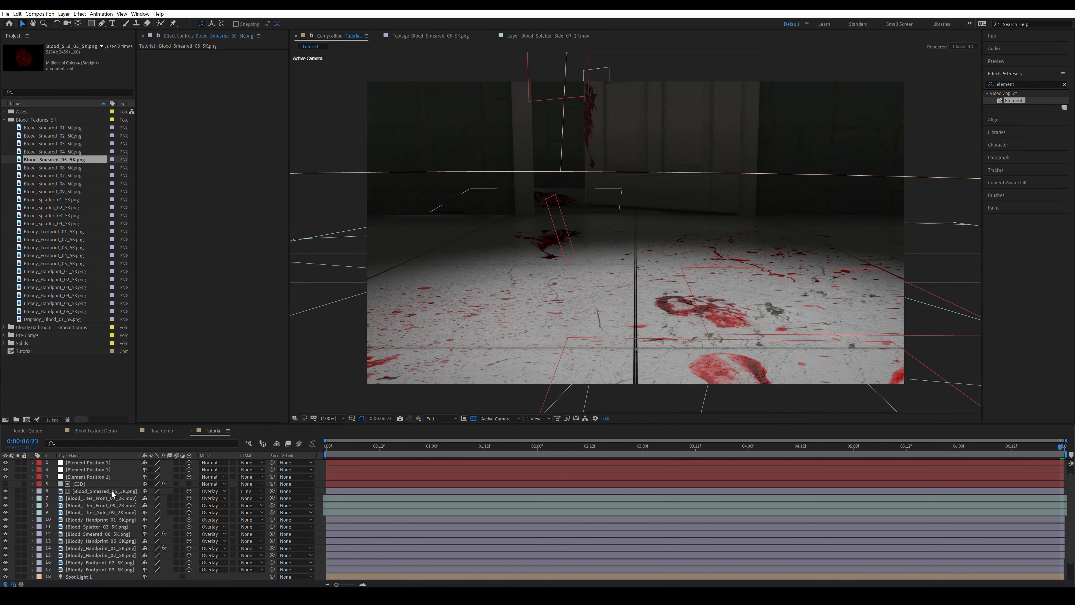
Apply Curves to the Blood_Smeared_05_5K.png layer and bend the RGB curve slightly upward to brighten the smear
{"action": "left_click", "coordinate": [113, 492]}
{"action": "key", "text": "ctrl+space"}
{"action": "type", "text": "cur"}
{"action": "key", "text": "Return"}
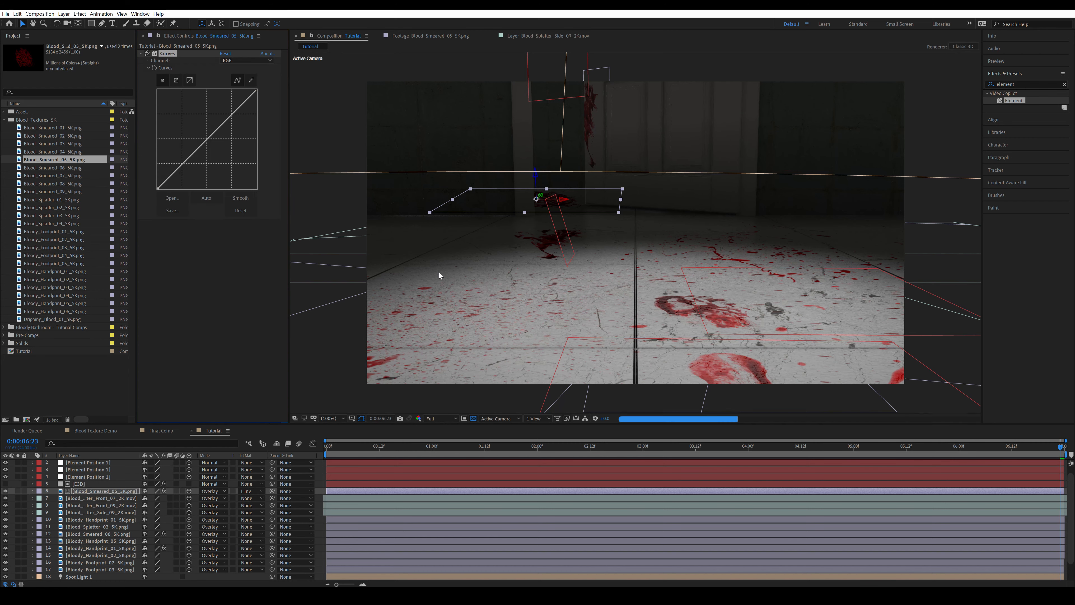
{"action": "scroll", "coordinate": [521, 240], "scroll_direction": "up", "scroll_amount": 4}
{"action": "left_click_drag", "start_coordinate": [181, 171], "coordinate": [177, 166]}
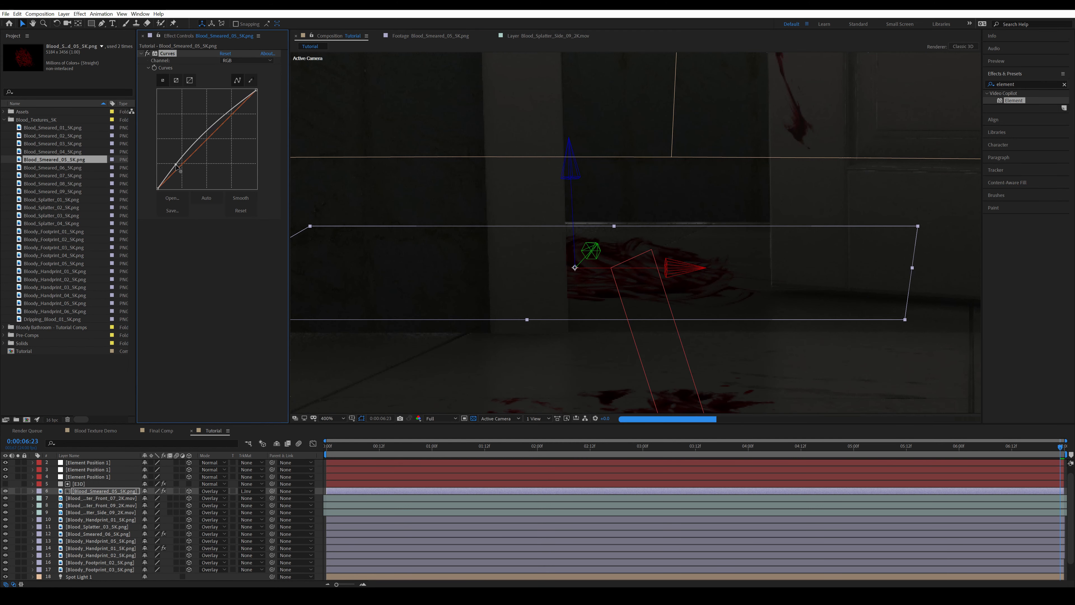
{"action": "left_click_drag", "start_coordinate": [227, 111], "coordinate": [226, 123]}
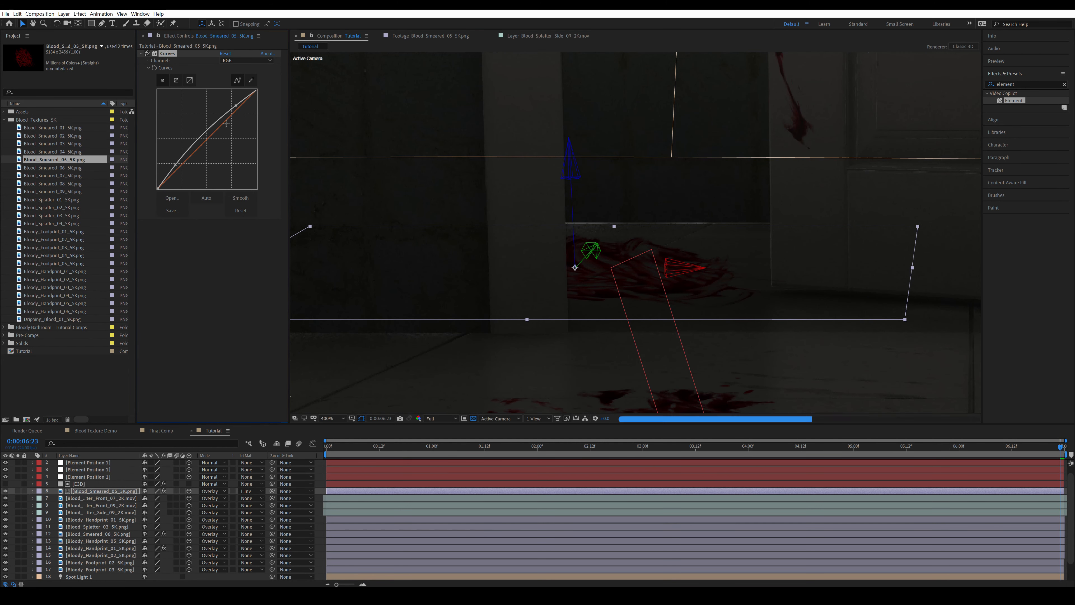
{"action": "left_click_drag", "start_coordinate": [176, 165], "coordinate": [172, 171]}
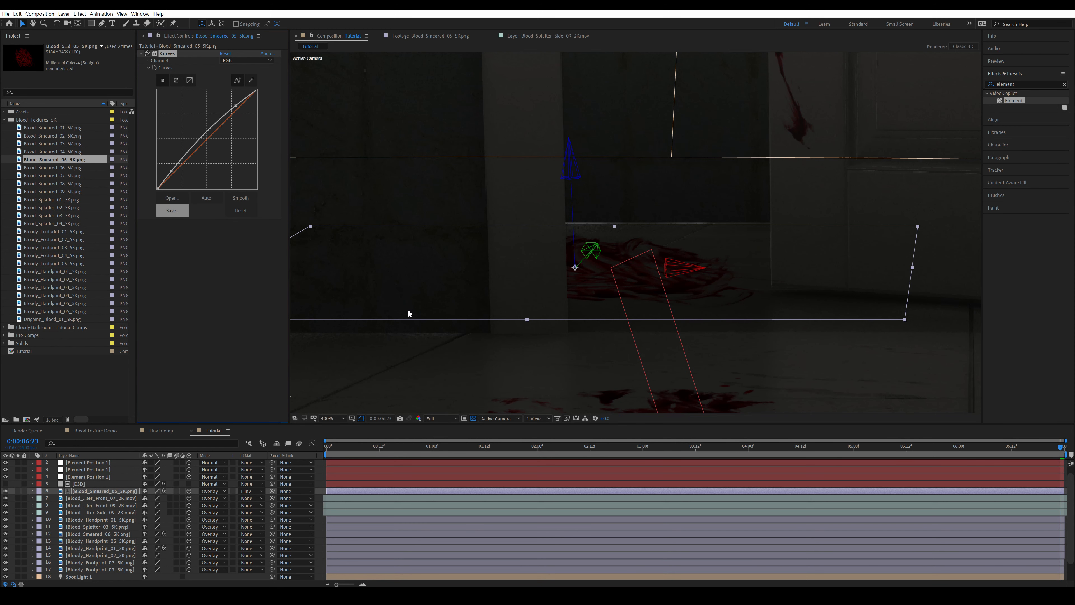
Add the Brightness & Contrast effect to the Blood_Smeared_05_5K.png layer with Use Legacy enabled
{"action": "key", "text": "ctrl+space"}
{"action": "type", "text": "contras"}
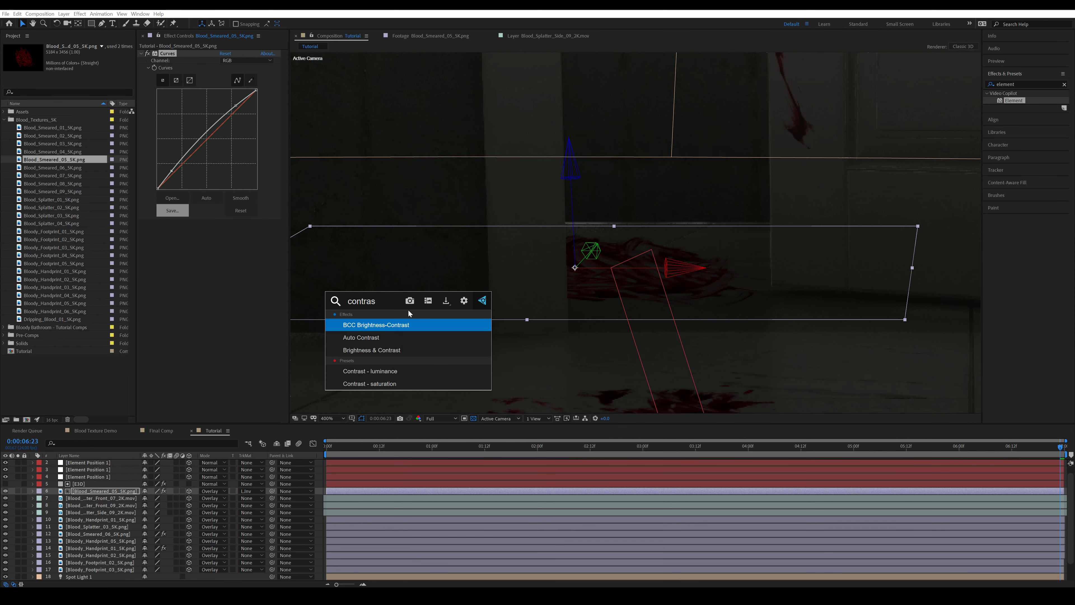
{"action": "key", "text": "Down"}
{"action": "key", "text": "Down"}
{"action": "key", "text": "Return"}
{"action": "left_click", "coordinate": [198, 226]}
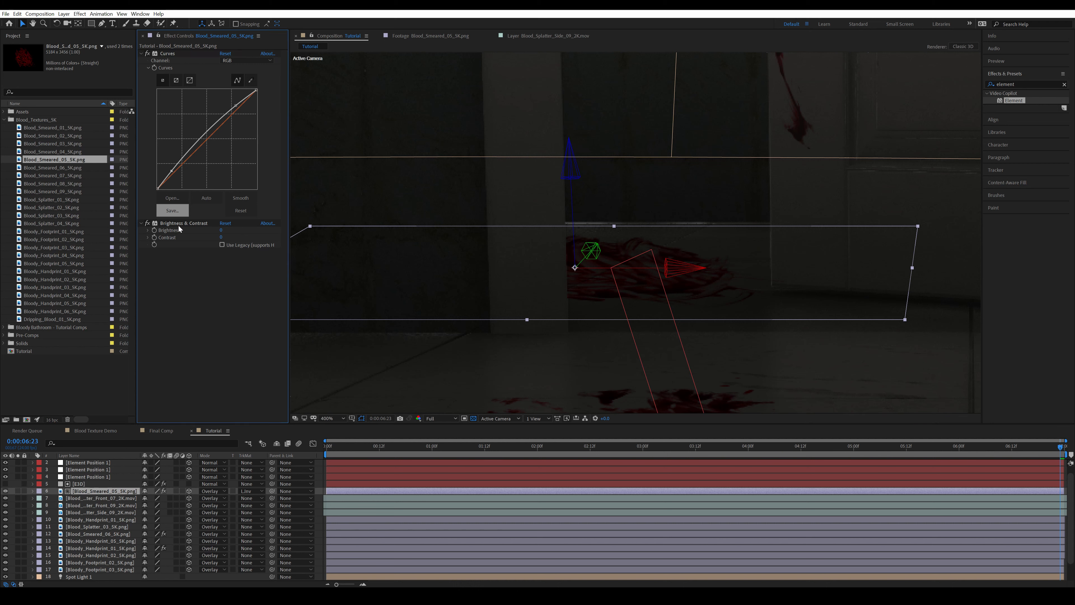
Set the Contrast of the smear's Brightness & Contrast effect to -15
{"action": "left_click", "coordinate": [224, 239]}
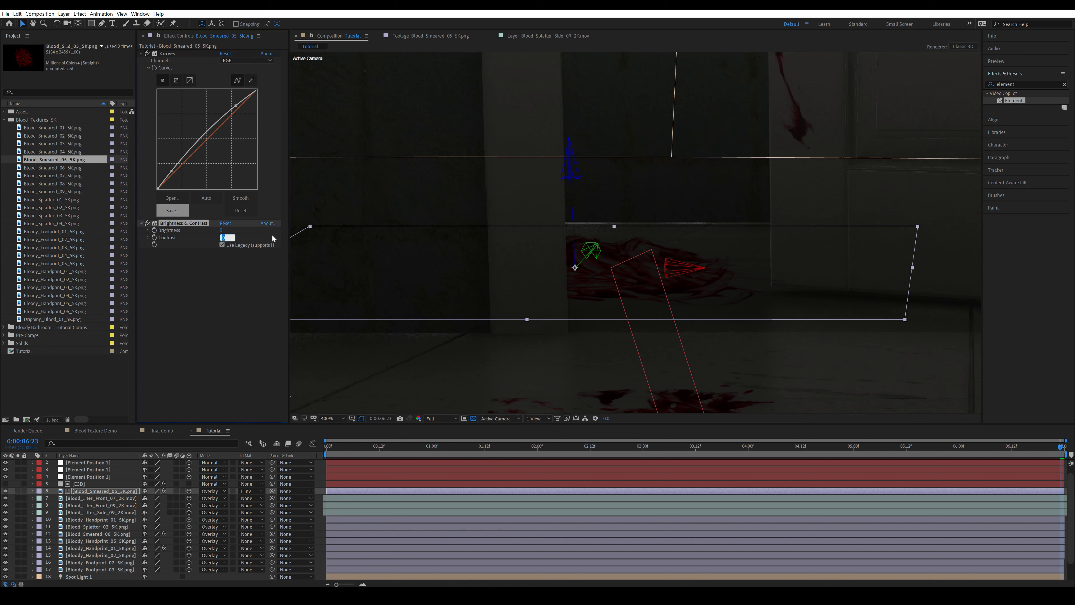
{"action": "type", "text": "-10"}
{"action": "key", "text": "Return"}
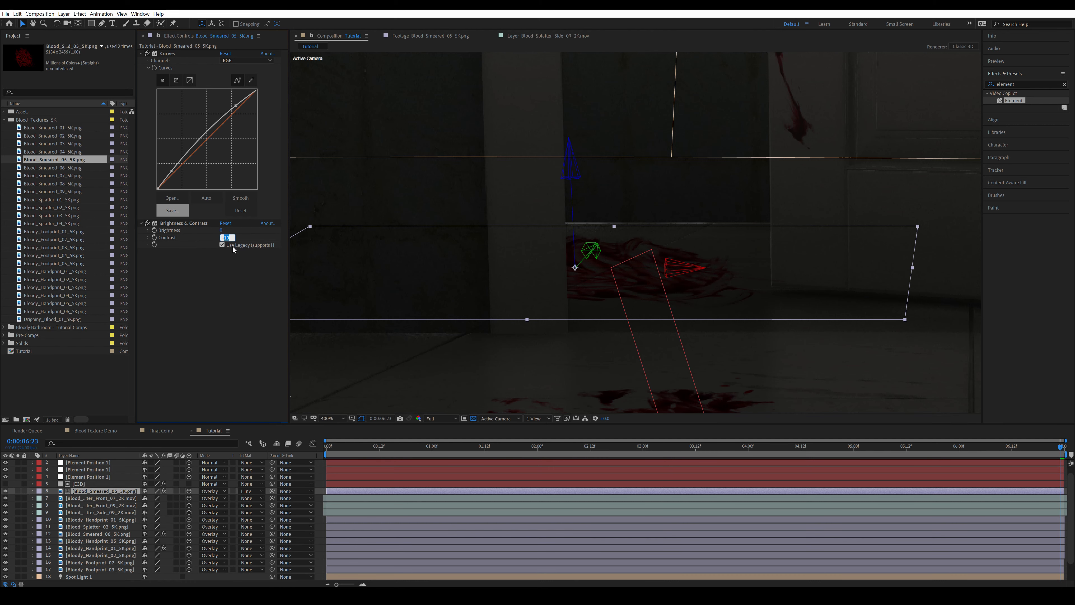
{"action": "type", "text": "-15"}
{"action": "key", "text": "Return"}
{"action": "key", "text": "alt+slash"}
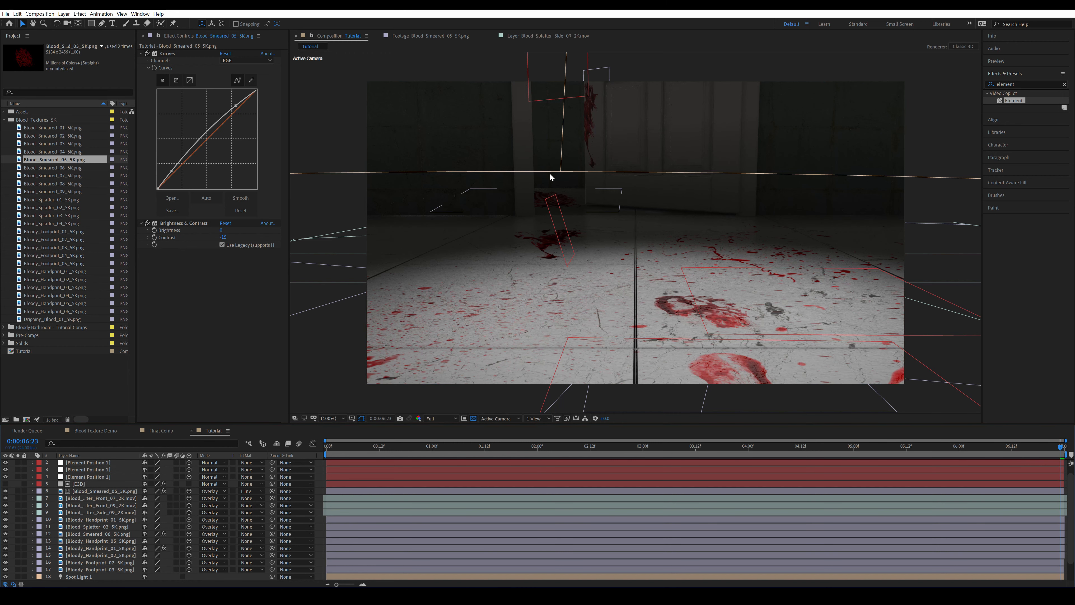
Collapse the Blood_Textures_5K project folder, fit the composition in the viewer and save the project
{"action": "scroll", "coordinate": [140, 483], "scroll_direction": "up", "scroll_amount": 1}
{"action": "left_click", "coordinate": [65, 395]}
{"action": "left_click", "coordinate": [4, 120]}
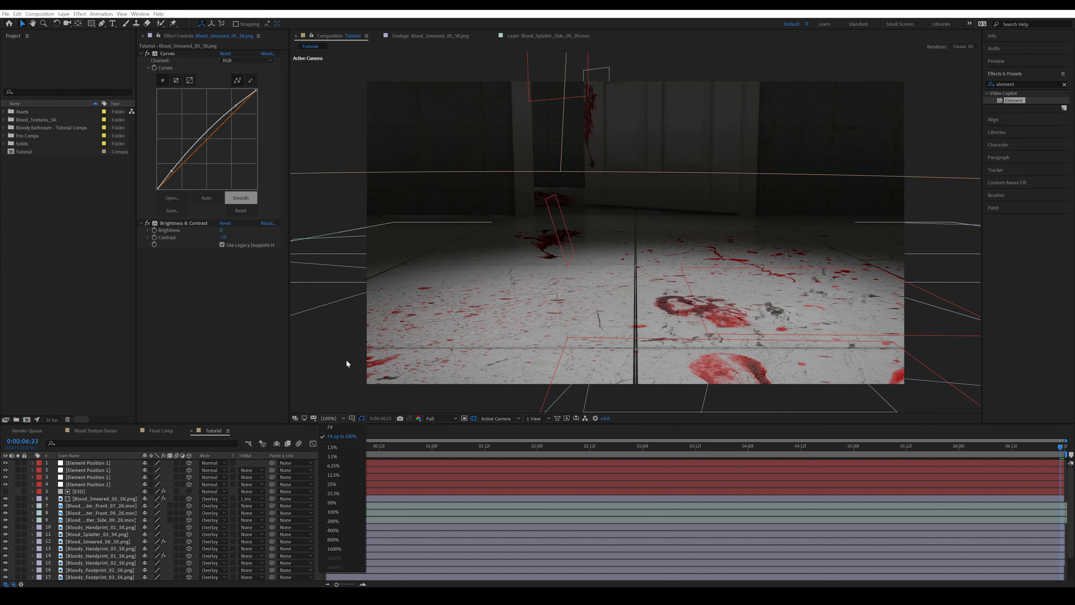
{"action": "scroll", "coordinate": [625, 237], "scroll_direction": "up", "scroll_amount": 2}
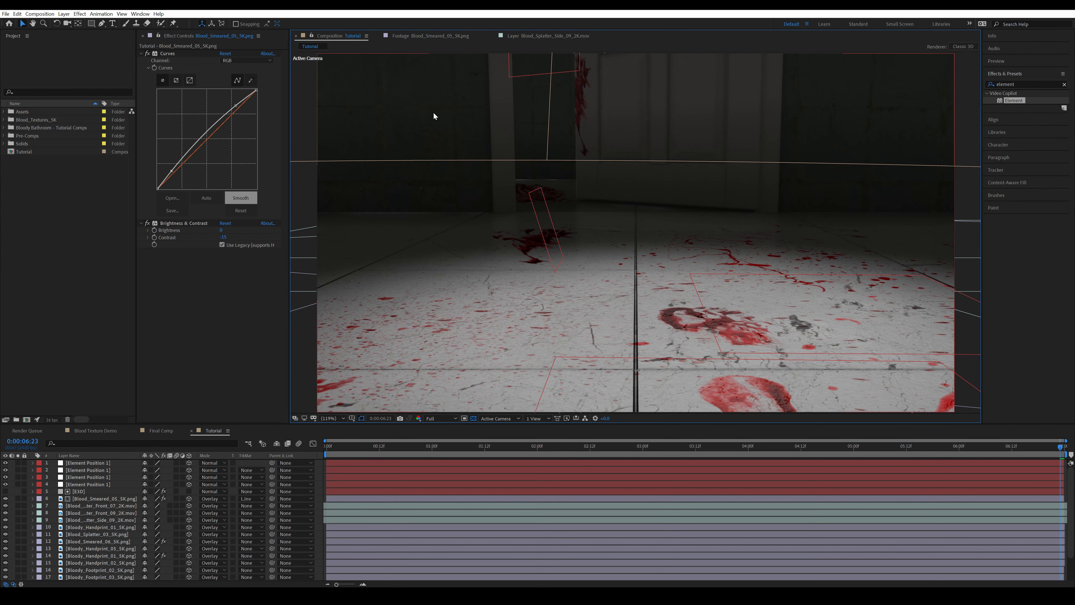
{"action": "key", "text": "ctrl+s"}
At the start of the timeline, create an adjustment layer above all layers and name it Grade_Temp
{"action": "left_click_drag", "start_coordinate": [344, 443], "coordinate": [313, 447]}
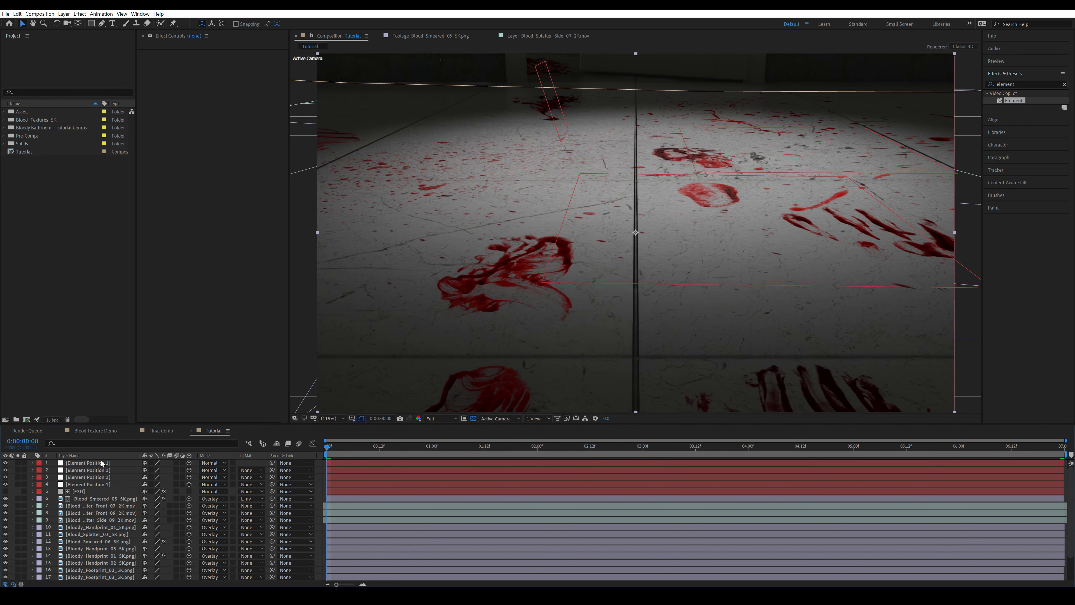
{"action": "left_click", "coordinate": [101, 499]}
{"action": "left_click", "coordinate": [64, 13]}
{"action": "mouse_move", "coordinate": [70, 23]}
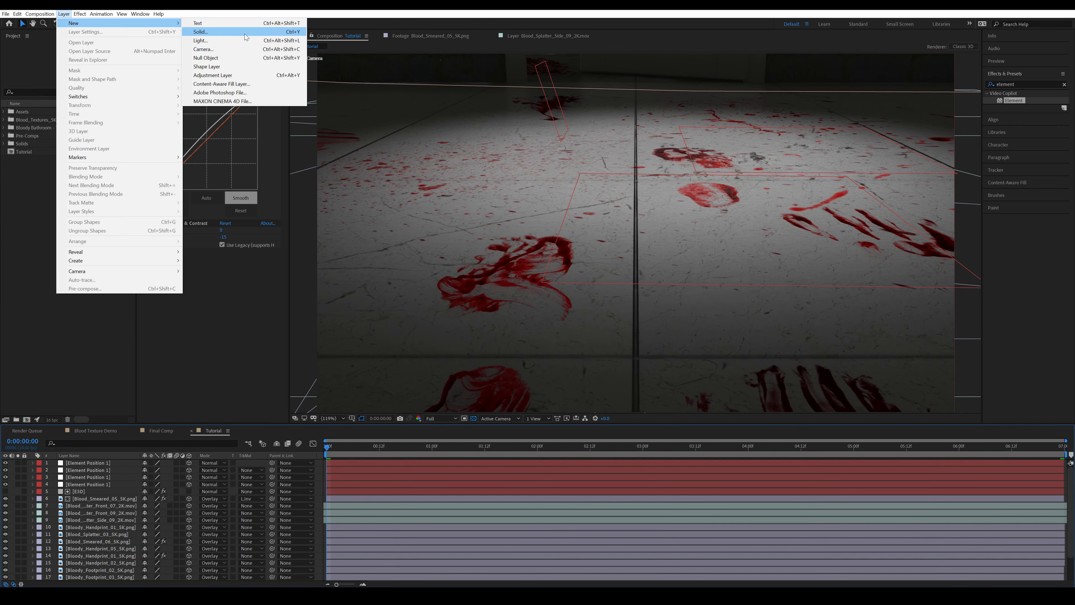
{"action": "left_click", "coordinate": [203, 77]}
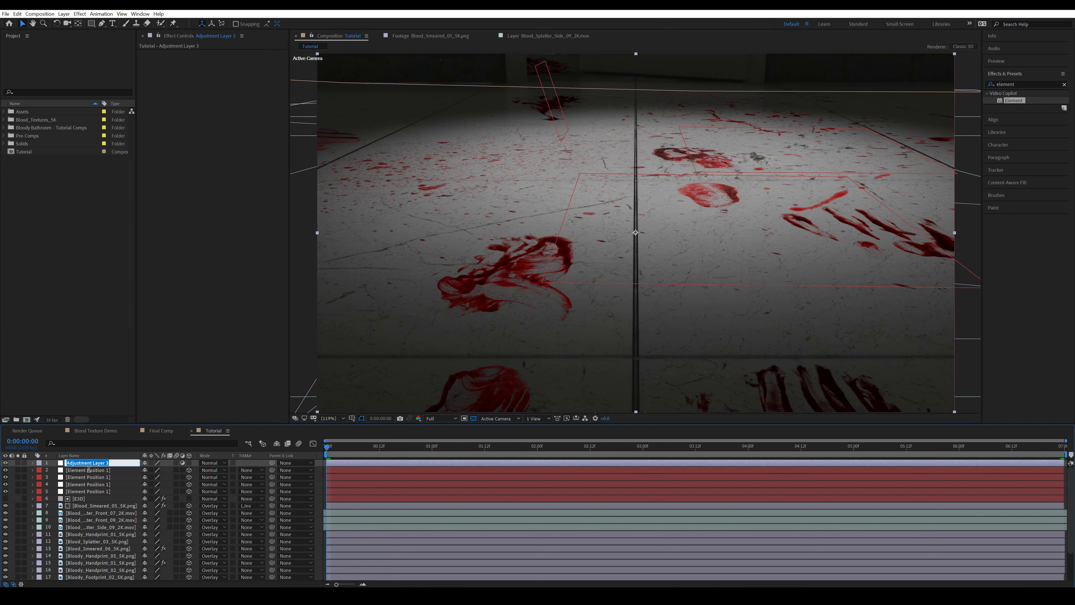
{"action": "type", "text": "Grade_Temp"}
{"action": "key", "text": "Return"}
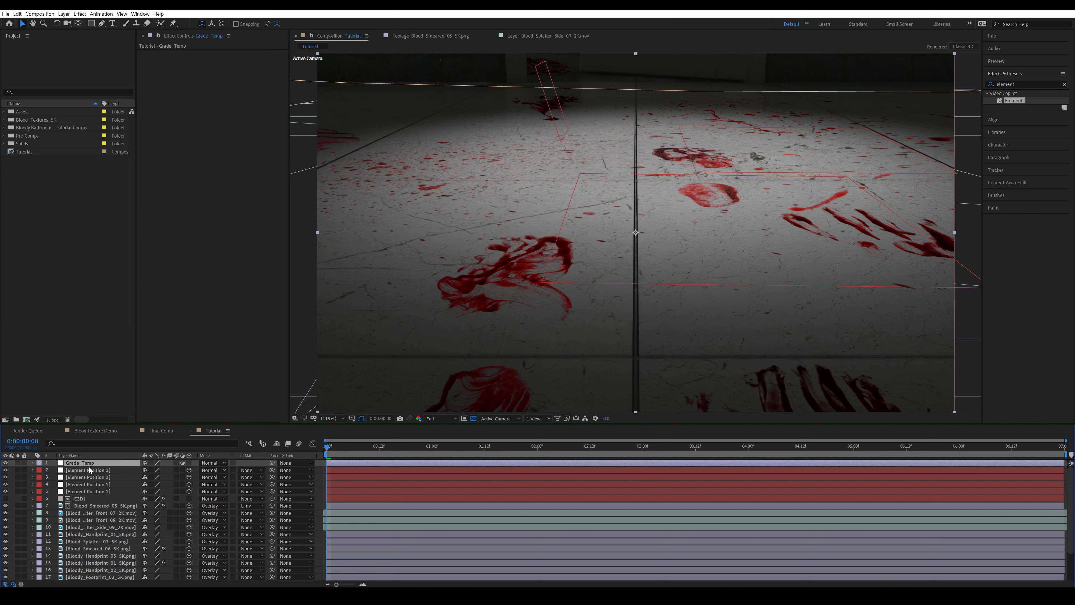
Apply FilmConvert Nitrate to the Grade_Temp layer and choose the KD P400 Ptra film stock
{"action": "left_click", "coordinate": [1022, 87]}
{"action": "type", "text": "filmconv"}
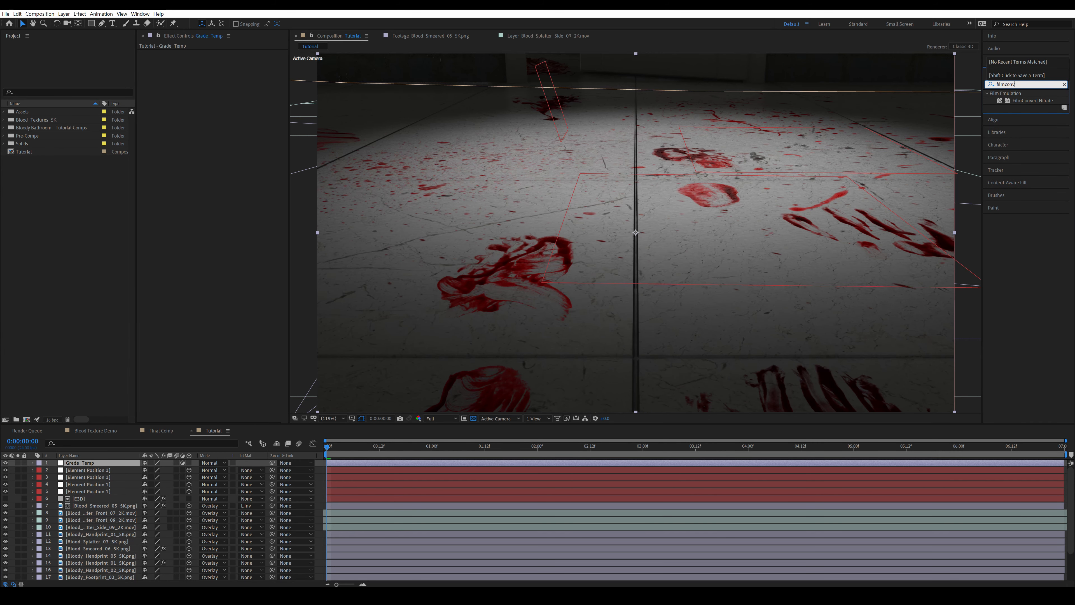
{"action": "left_click_drag", "start_coordinate": [1032, 101], "coordinate": [217, 120]}
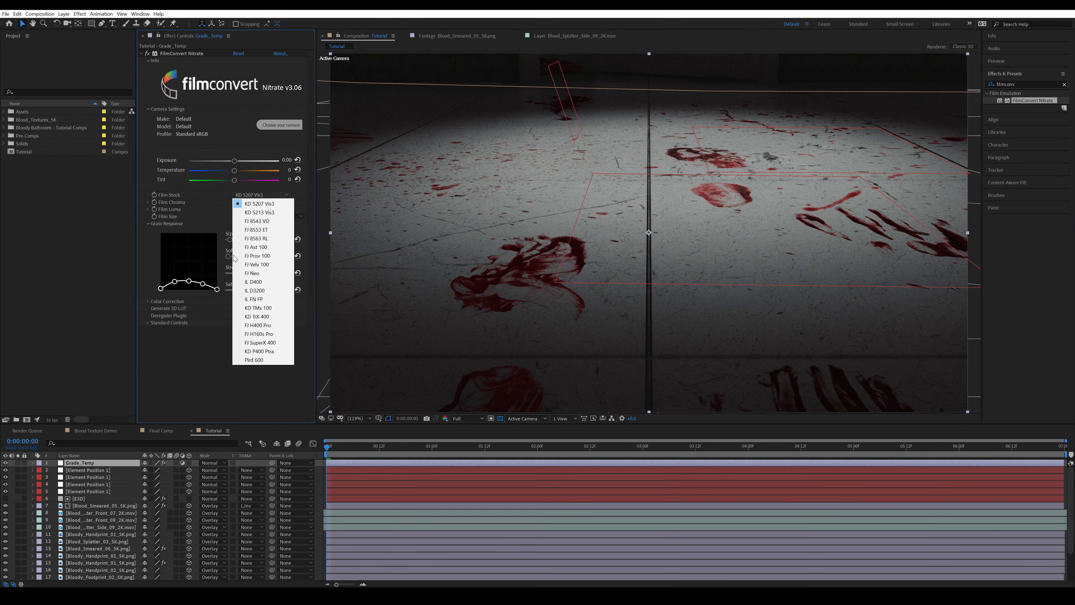
{"action": "left_click", "coordinate": [261, 341]}
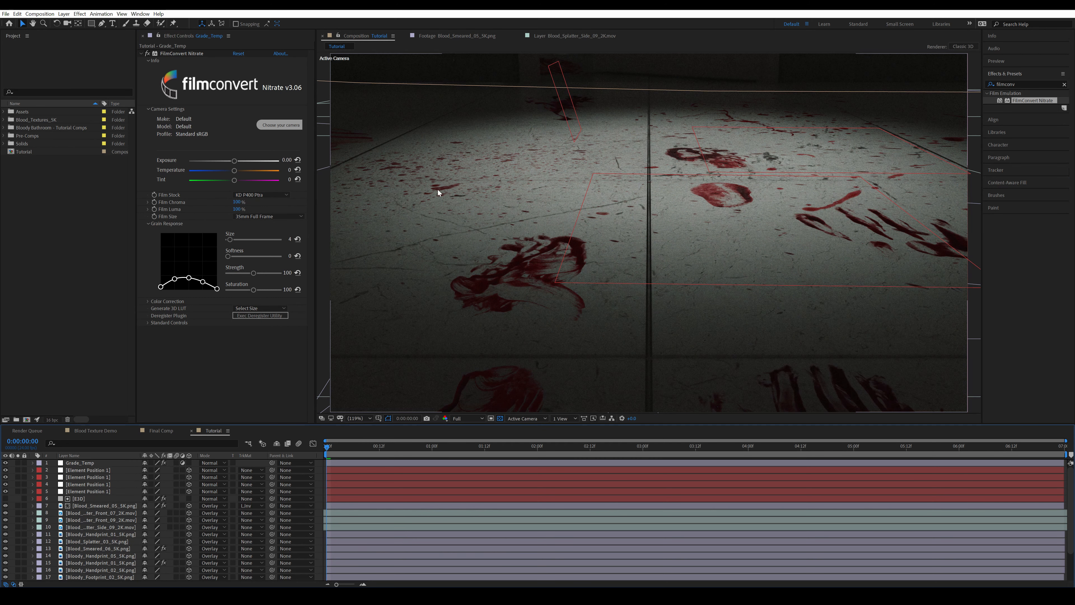
Shape a gentle S-curve in the FilmConvert Nitrate color correction curves on Grade_Temp and save the project
{"action": "left_click", "coordinate": [165, 301]}
{"action": "scroll", "coordinate": [207, 303], "scroll_direction": "down", "scroll_amount": 5}
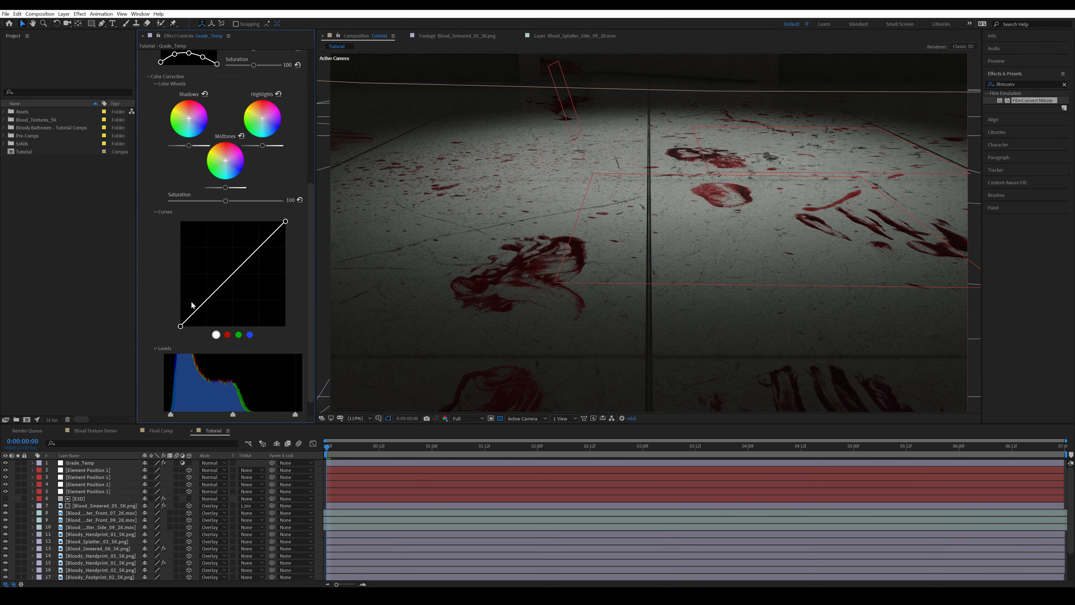
{"action": "left_click", "coordinate": [207, 301]}
{"action": "left_click_drag", "start_coordinate": [257, 250], "coordinate": [256, 248]}
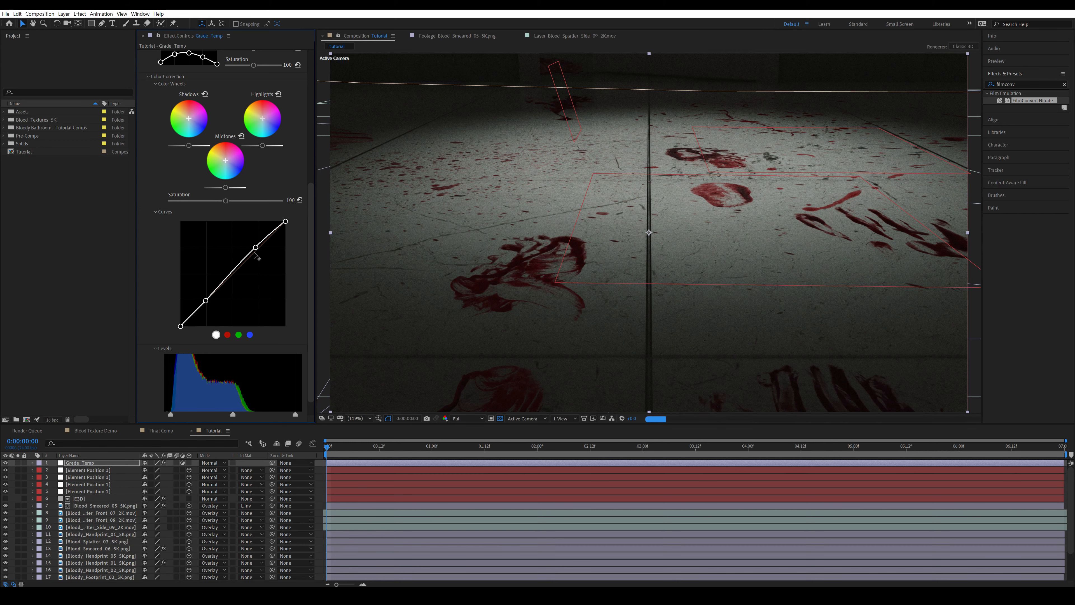
{"action": "left_click_drag", "start_coordinate": [206, 301], "coordinate": [207, 304]}
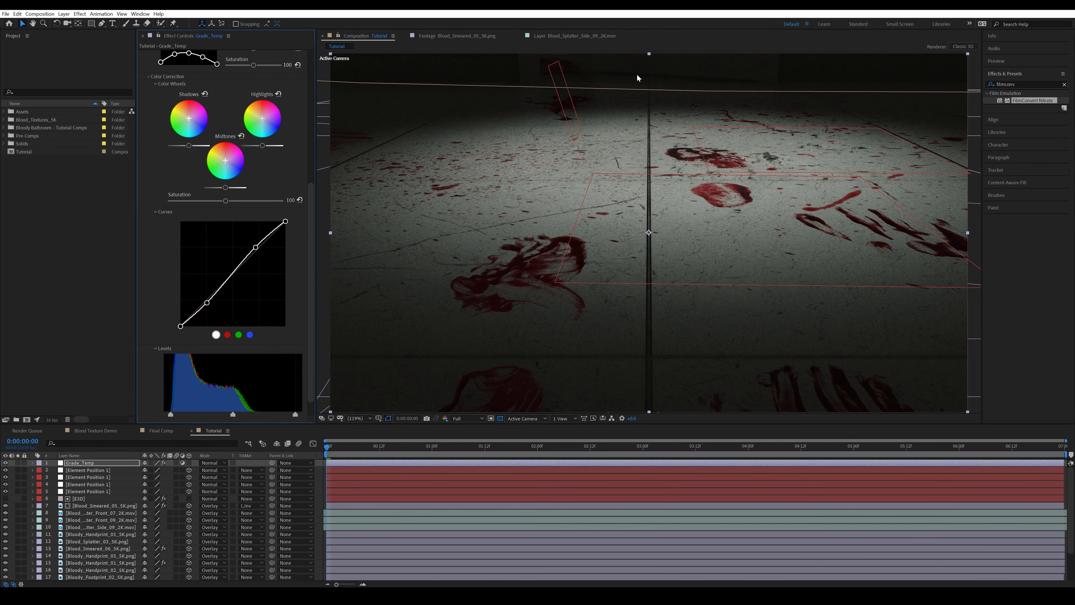
{"action": "key", "text": "F2"}
{"action": "key", "text": "ctrl+s"}
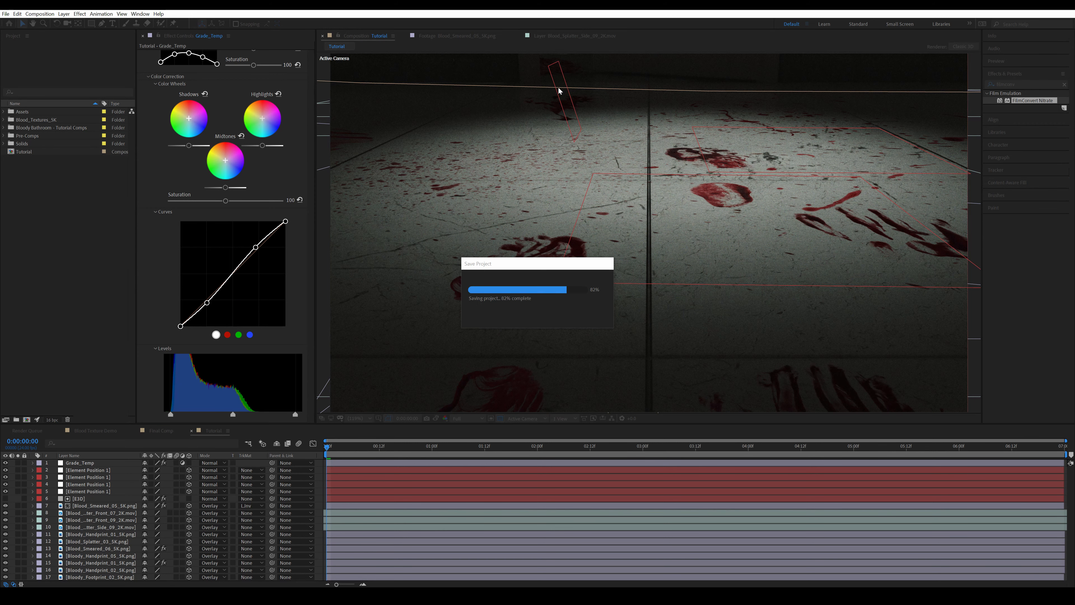
Toggle the Grade_Temp layer's visibility to compare the scene with and without the grade
{"action": "left_click", "coordinate": [749, 104]}
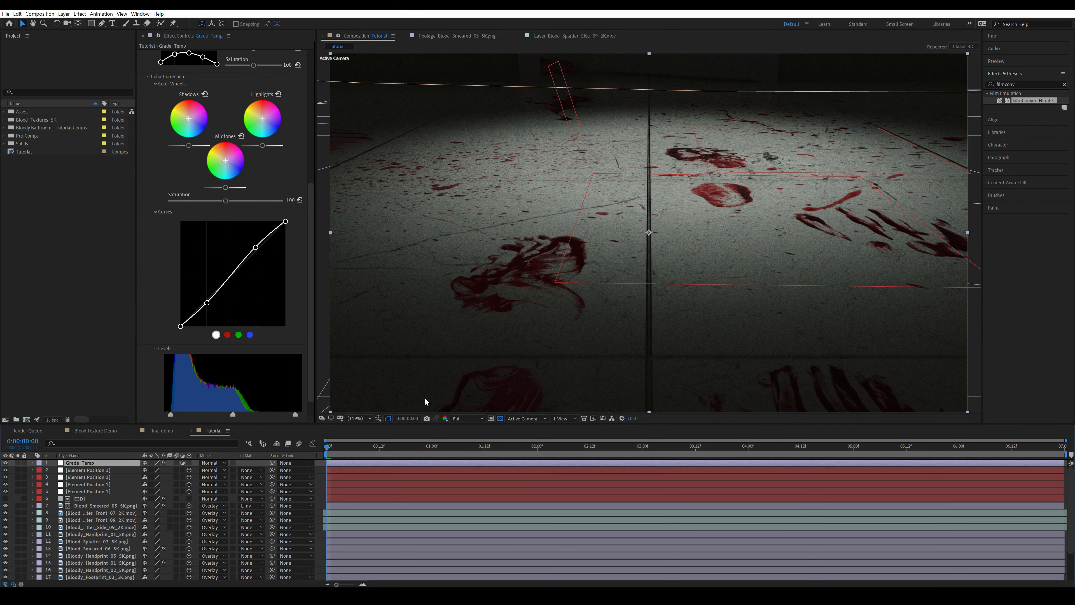
{"action": "left_click", "coordinate": [5, 463]}
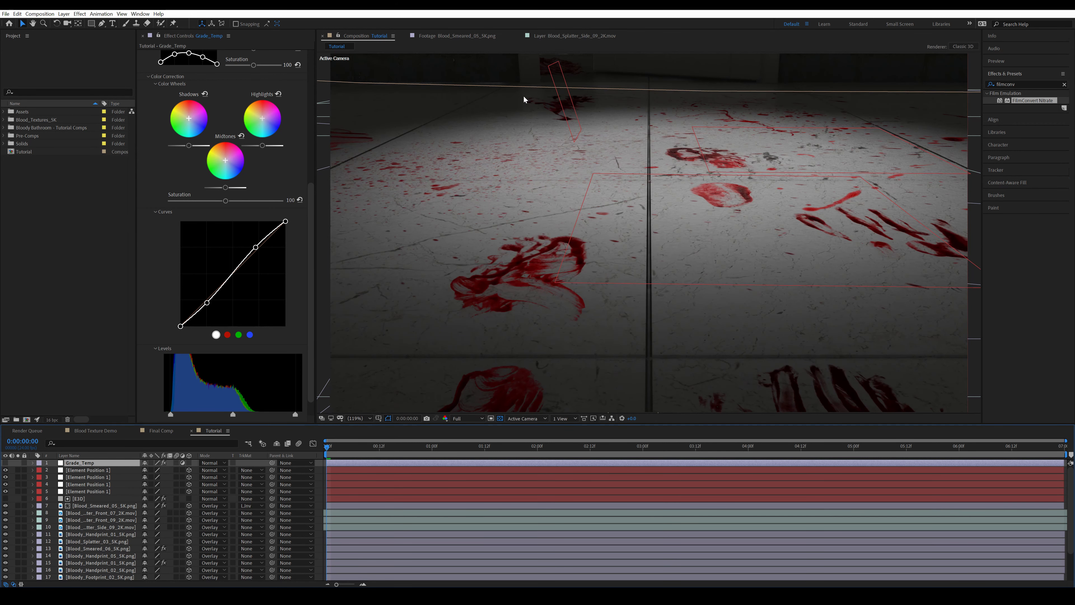
{"action": "left_click", "coordinate": [5, 462]}
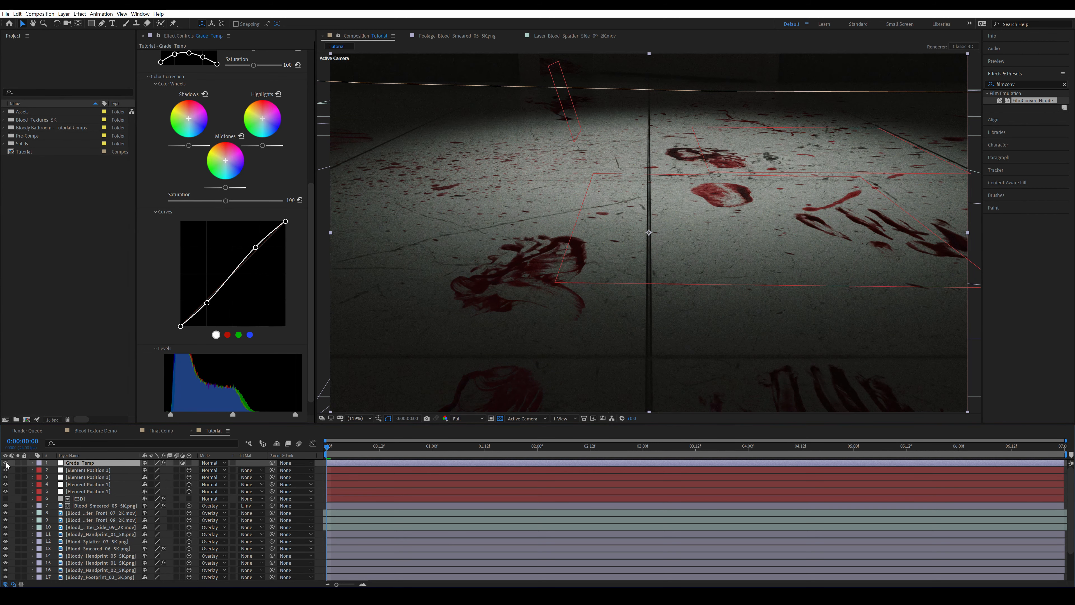
{"action": "left_click", "coordinate": [5, 462]}
{"action": "left_click", "coordinate": [5, 463]}
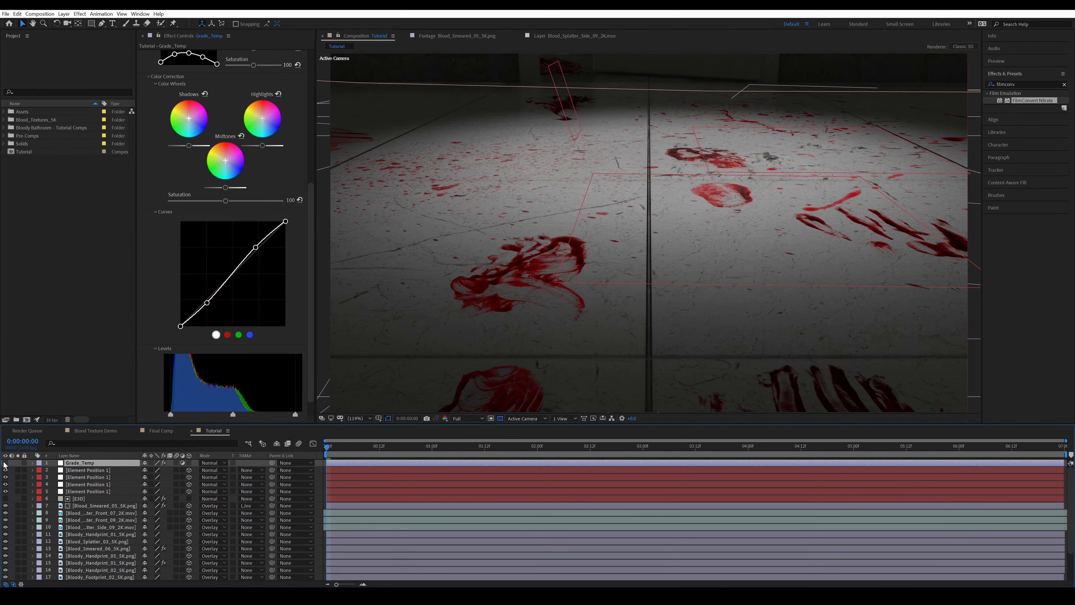
{"action": "scroll", "coordinate": [188, 181], "scroll_direction": "up", "scroll_amount": 5}
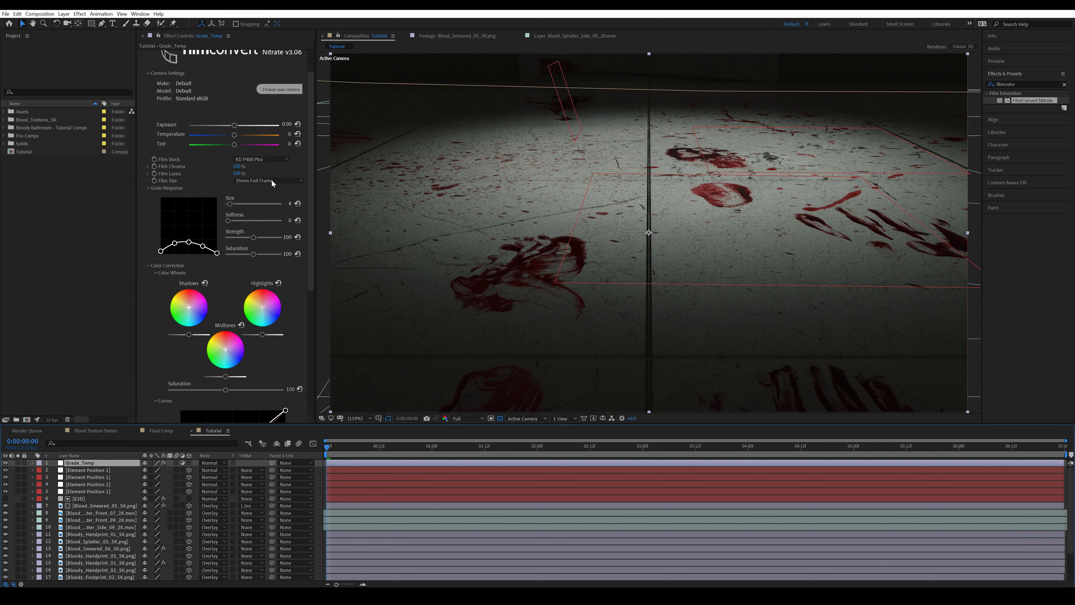
Pre-compose all layers of the Tutorial composition into a new composition named Final Comp
{"action": "left_click", "coordinate": [319, 468]}
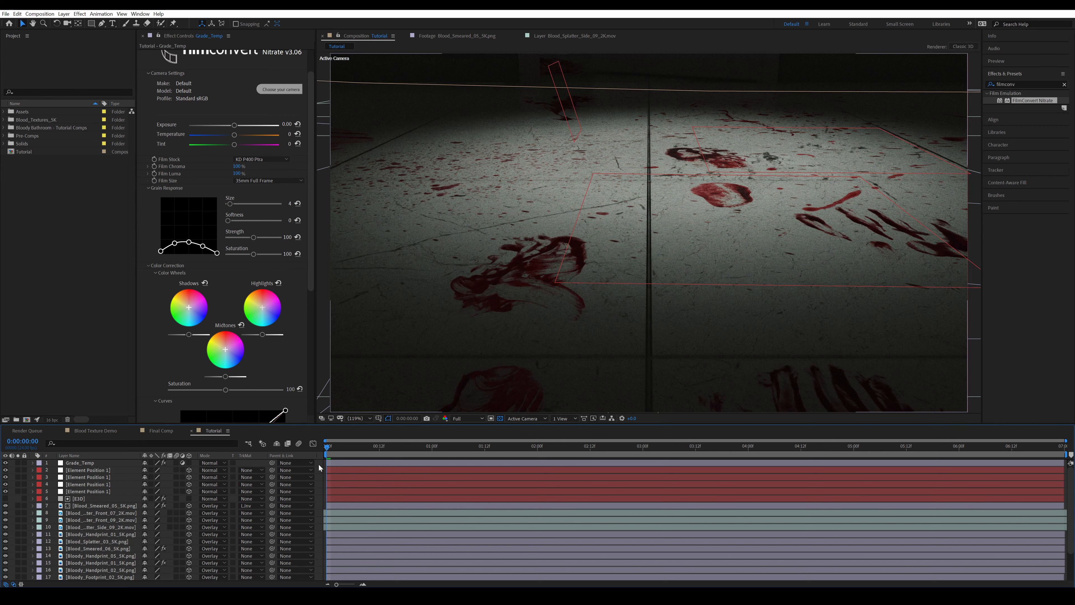
{"action": "key", "text": "ctrl+a"}
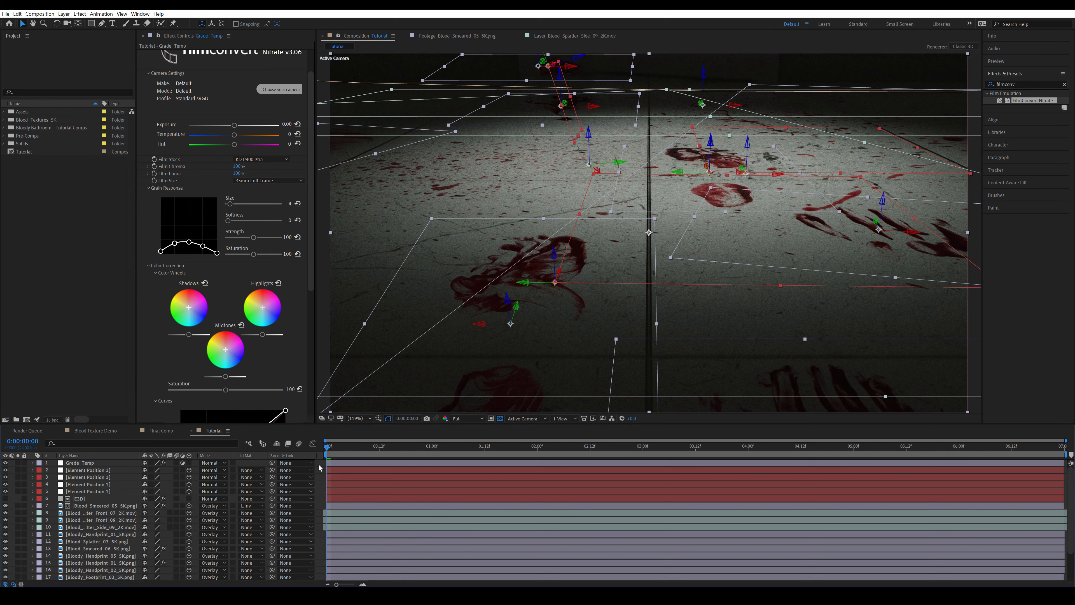
{"action": "key", "text": "ctrl+shift+c"}
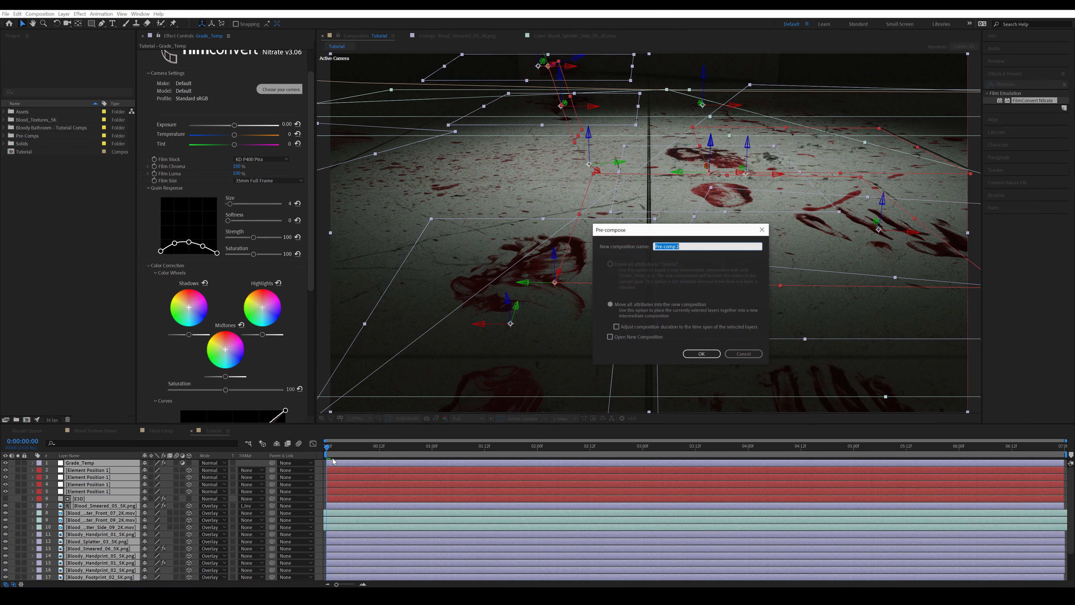
{"action": "key", "text": "Escape"}
{"action": "right_click", "coordinate": [114, 470]}
{"action": "left_click", "coordinate": [154, 440]}
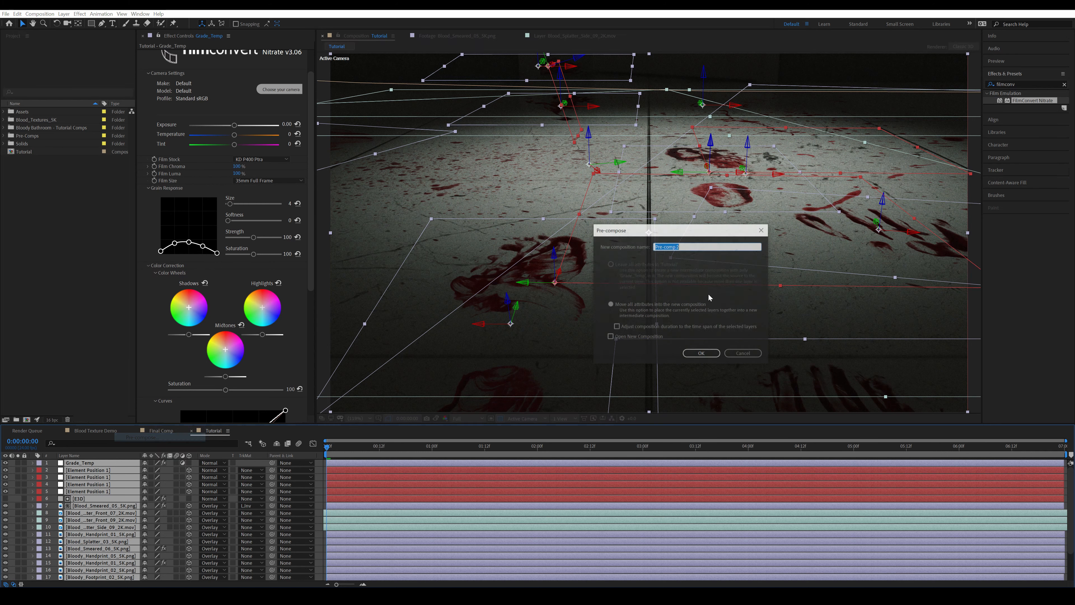
{"action": "type", "text": "Final Comp"}
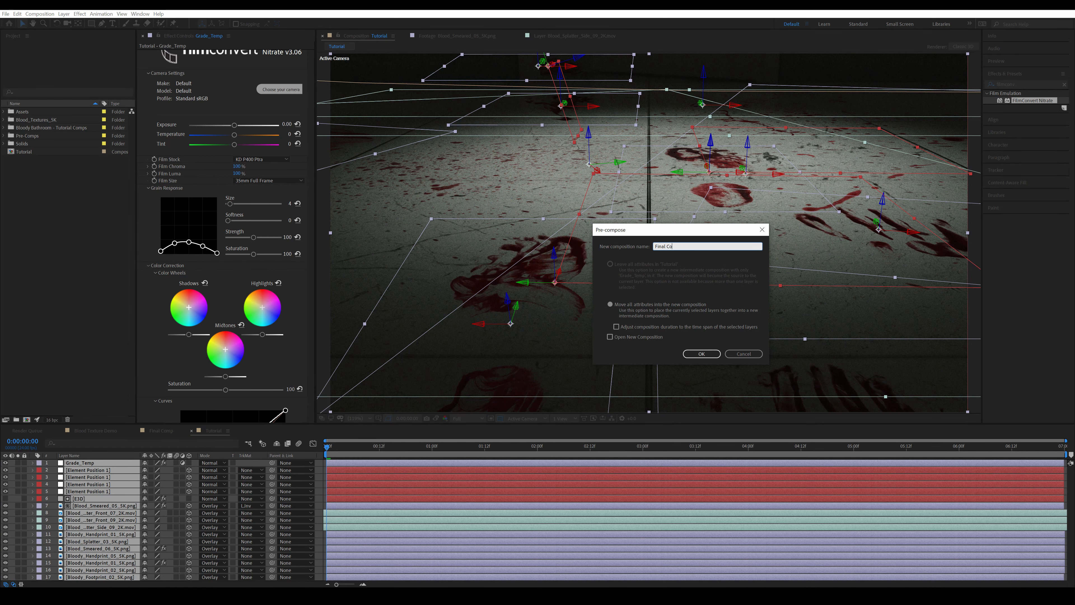
{"action": "key", "text": "Return"}
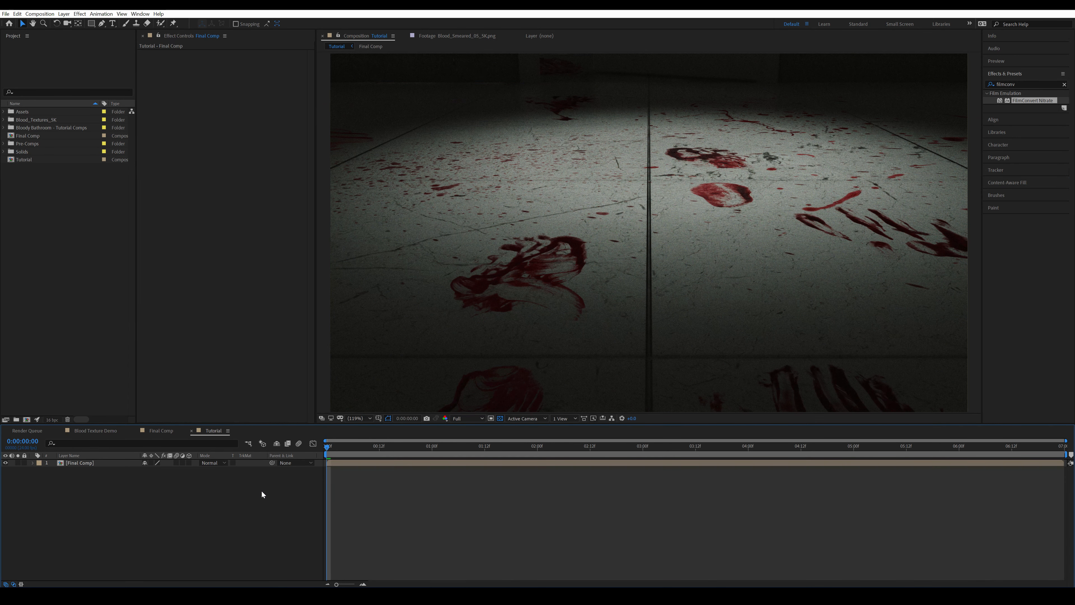
Add an adjustment layer named Cam Shake above Final Comp and apply the Transform effect to it
{"action": "left_click", "coordinate": [262, 490]}
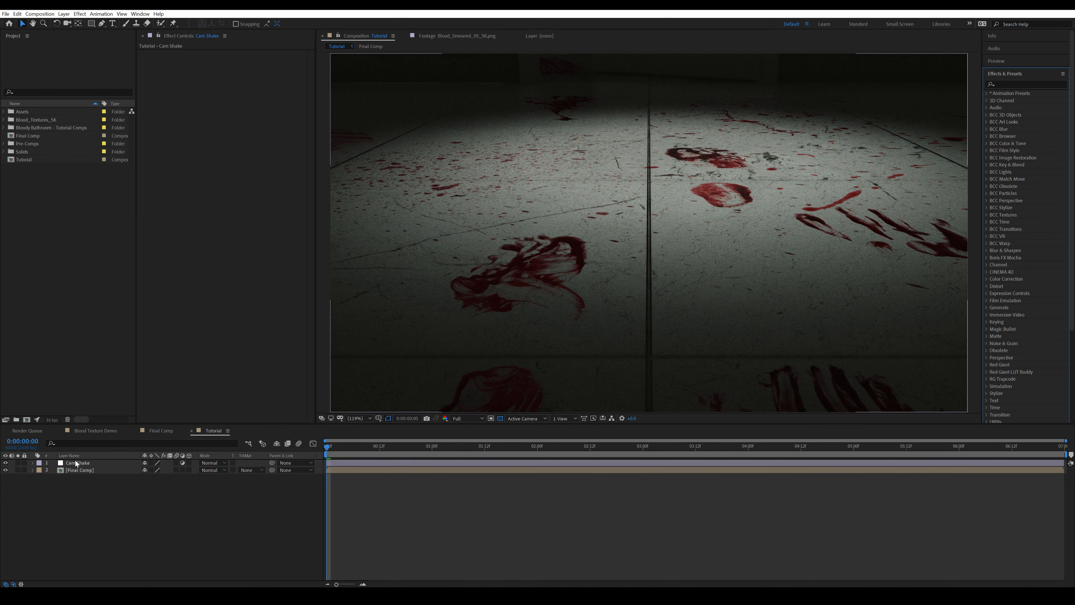
{"action": "left_click", "coordinate": [77, 463]}
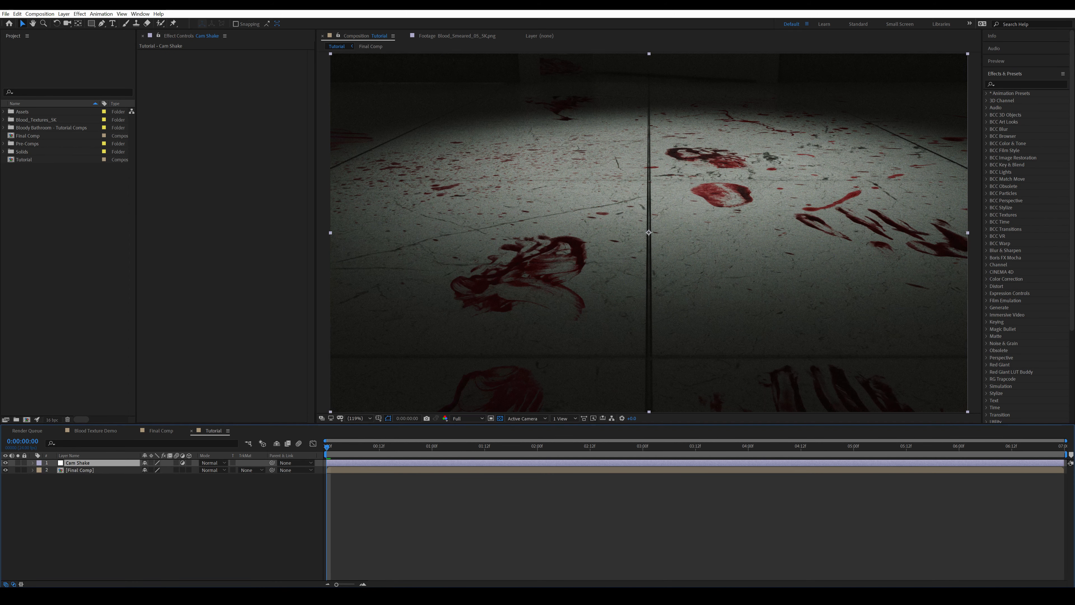
{"action": "key", "text": "ctrl+space"}
{"action": "type", "text": "tr"}
{"action": "key", "text": "Return"}
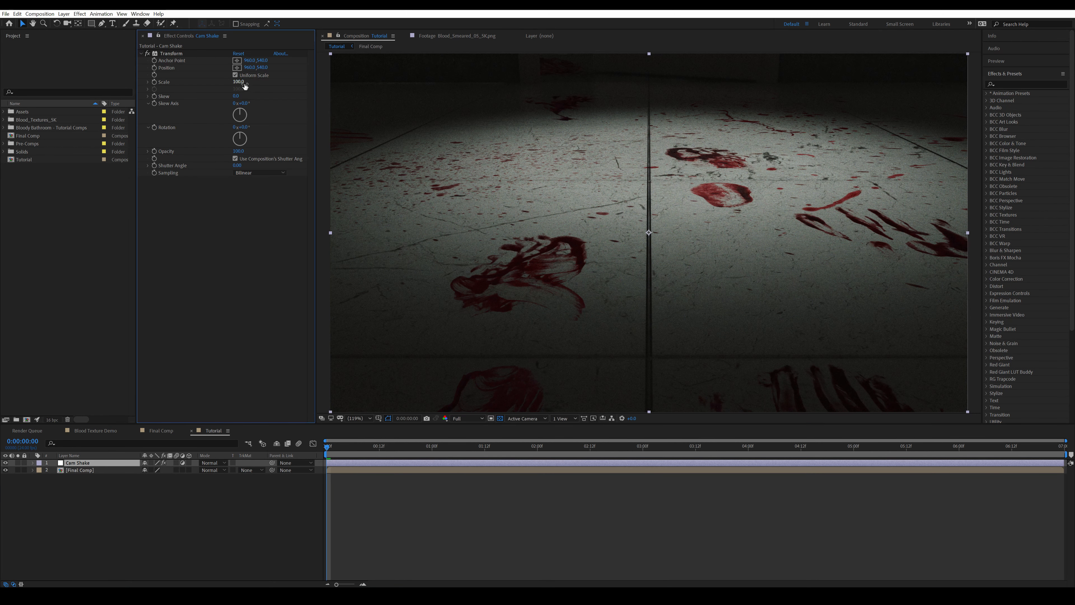
Set the Scale of Cam Shake's Transform effect to 103
{"action": "left_click", "coordinate": [240, 82]}
{"action": "type", "text": "103"}
{"action": "key", "text": "Return"}
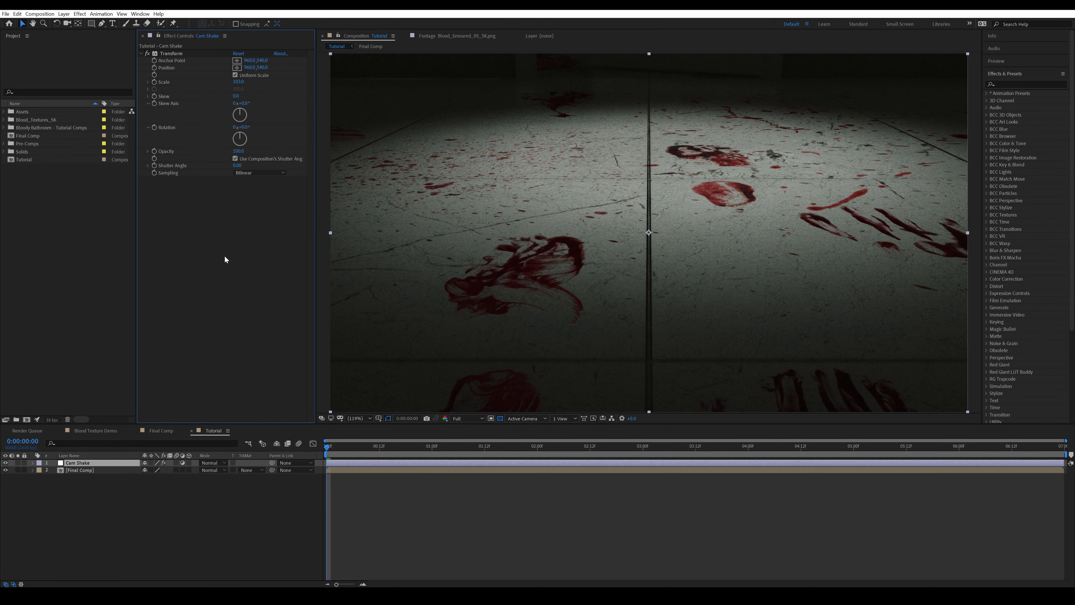
Add the expression wiggle(.5,30) to the Anchor Point of Cam Shake's Transform effect and preview the shake
{"action": "key", "text": "e"}
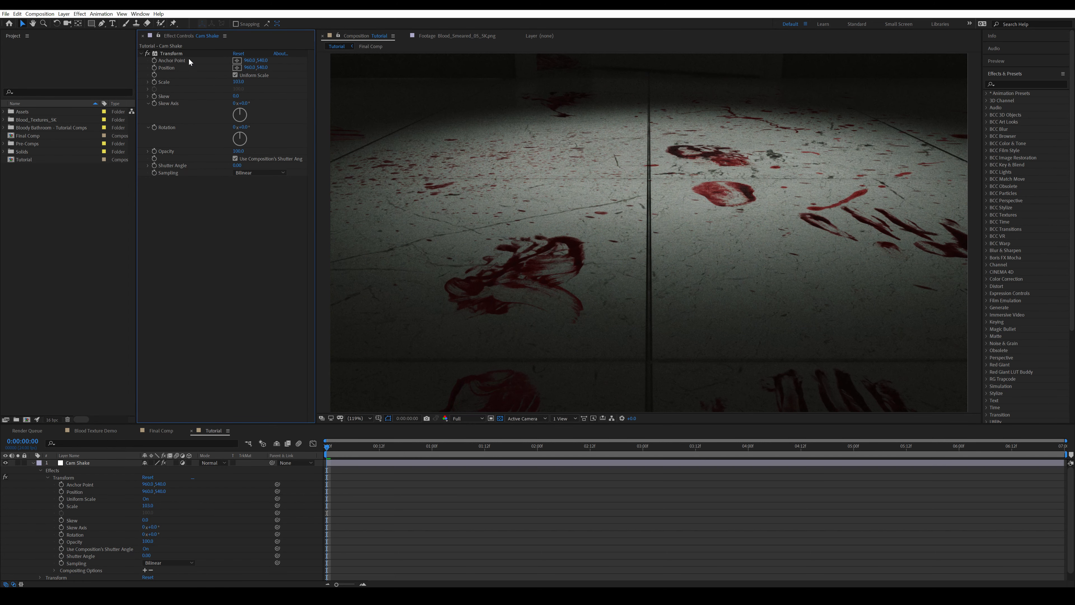
{"action": "left_click", "coordinate": [155, 60], "text": "alt"}
{"action": "type", "text": "wiggle"}
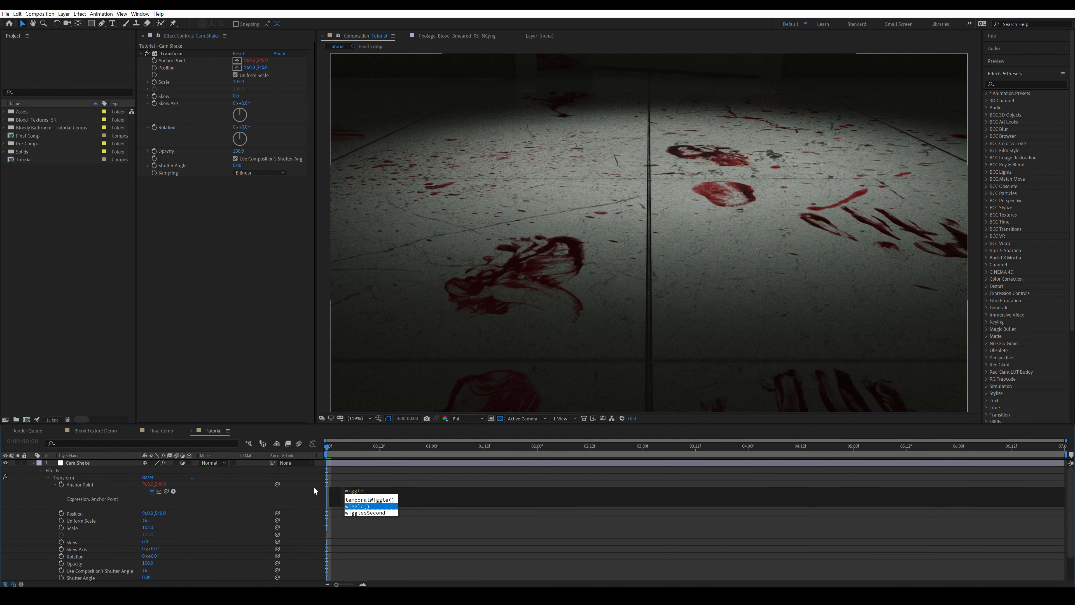
{"action": "key", "text": "Return"}
{"action": "type", "text": ".5,"}
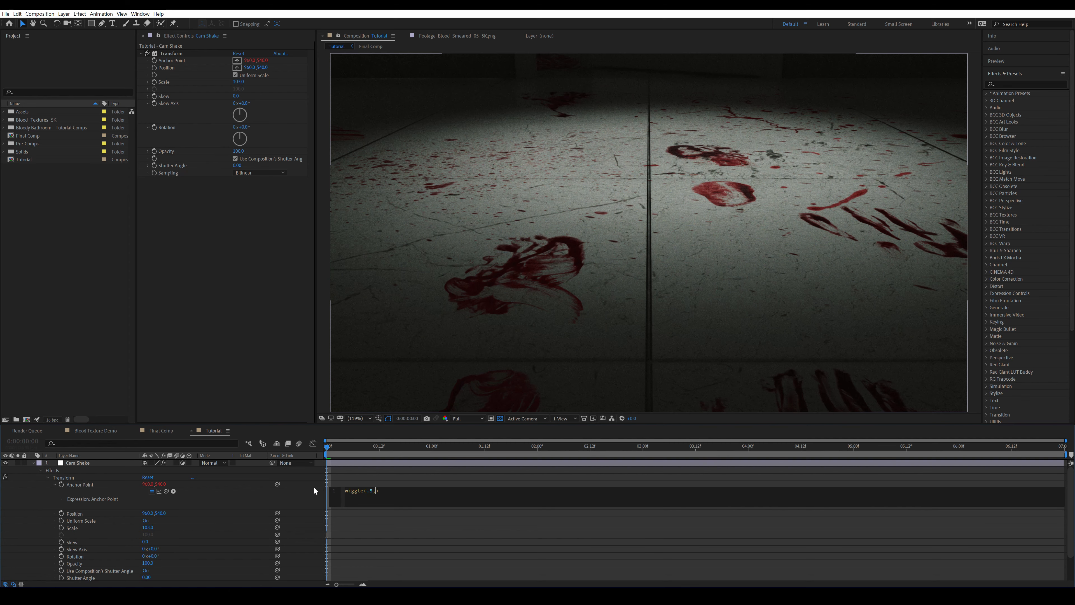
{"action": "type", "text": "30"}
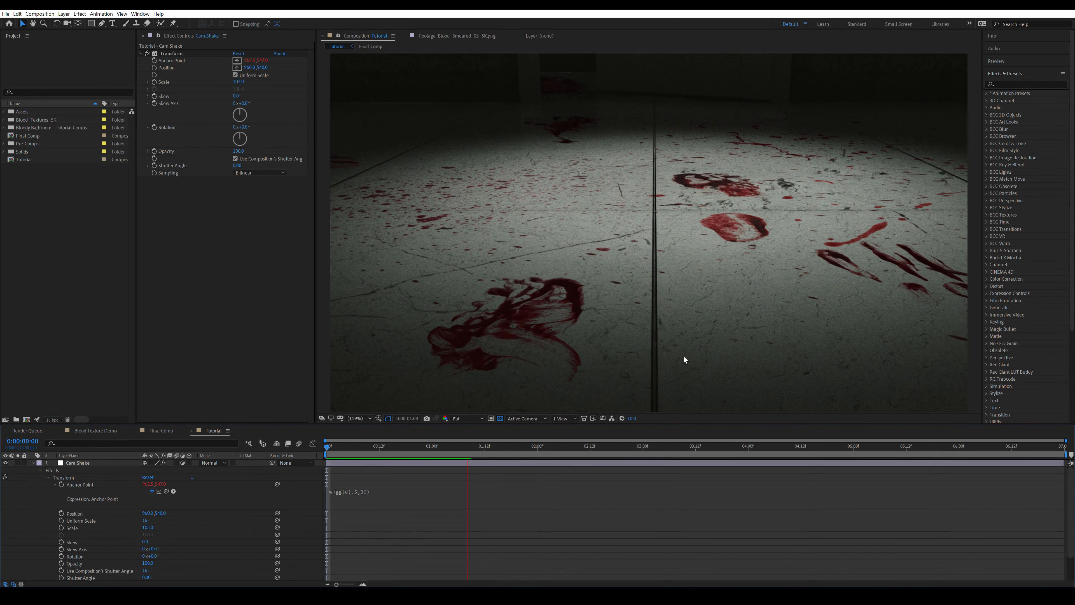
{"action": "left_click", "coordinate": [33, 463]}
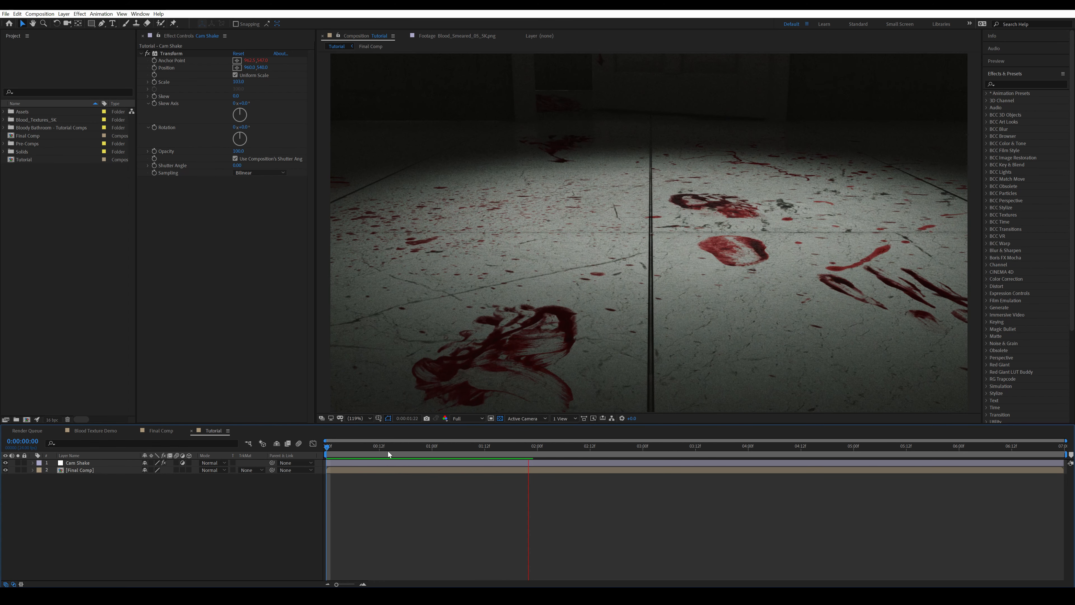
{"action": "key", "text": "space"}
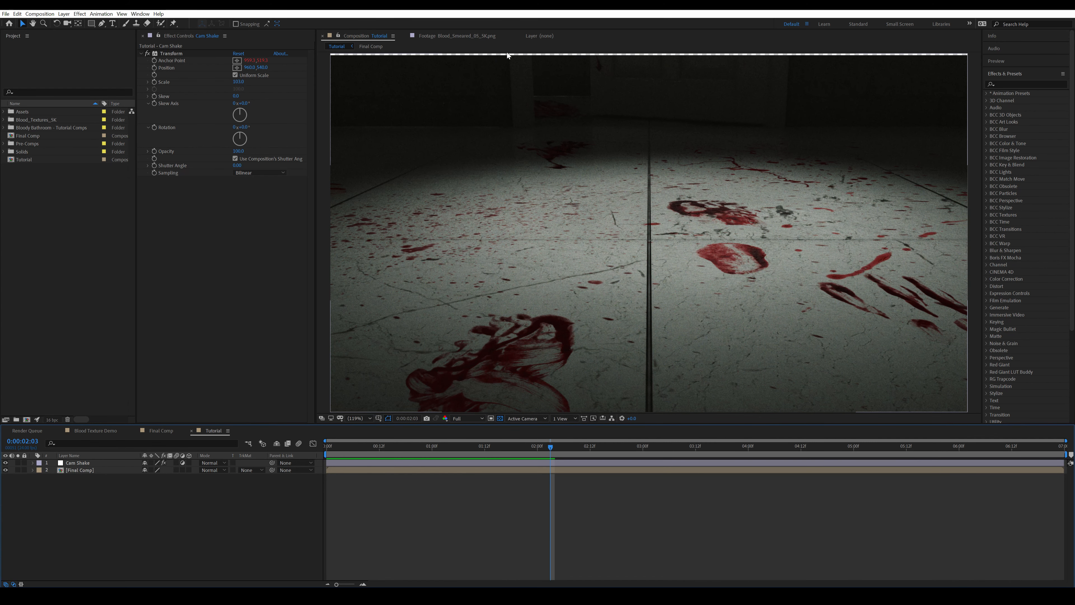
Set the Scale of Cam Shake's Transform effect to 104 to cover the exposed frame edges
{"action": "left_click", "coordinate": [239, 82]}
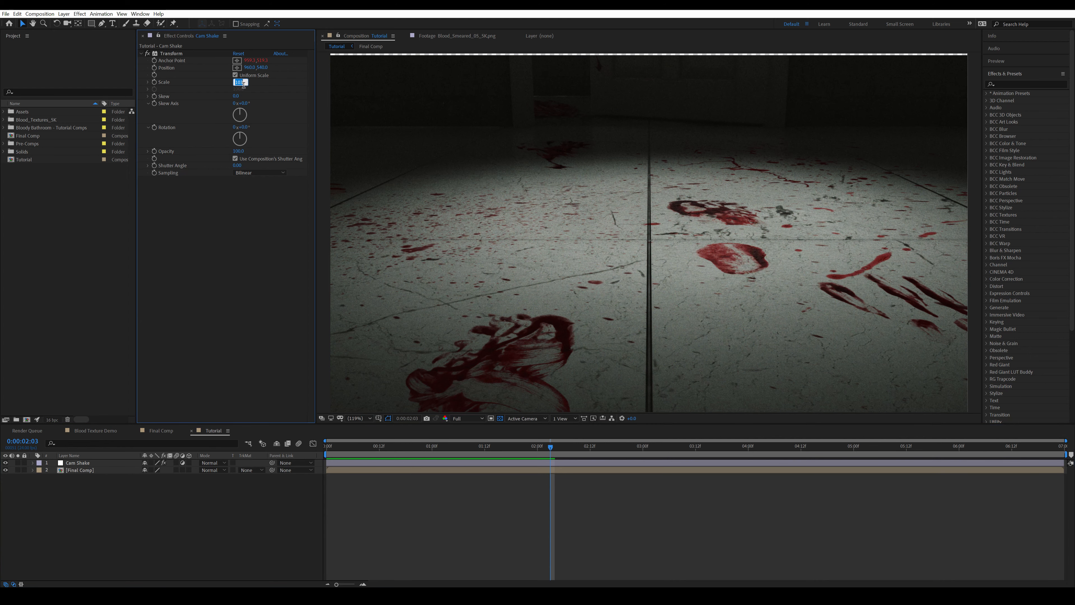
{"action": "left_click_drag", "start_coordinate": [243, 84], "coordinate": [240, 83]}
{"action": "type", "text": "4"}
{"action": "key", "text": "Return"}
{"action": "key", "text": "space"}
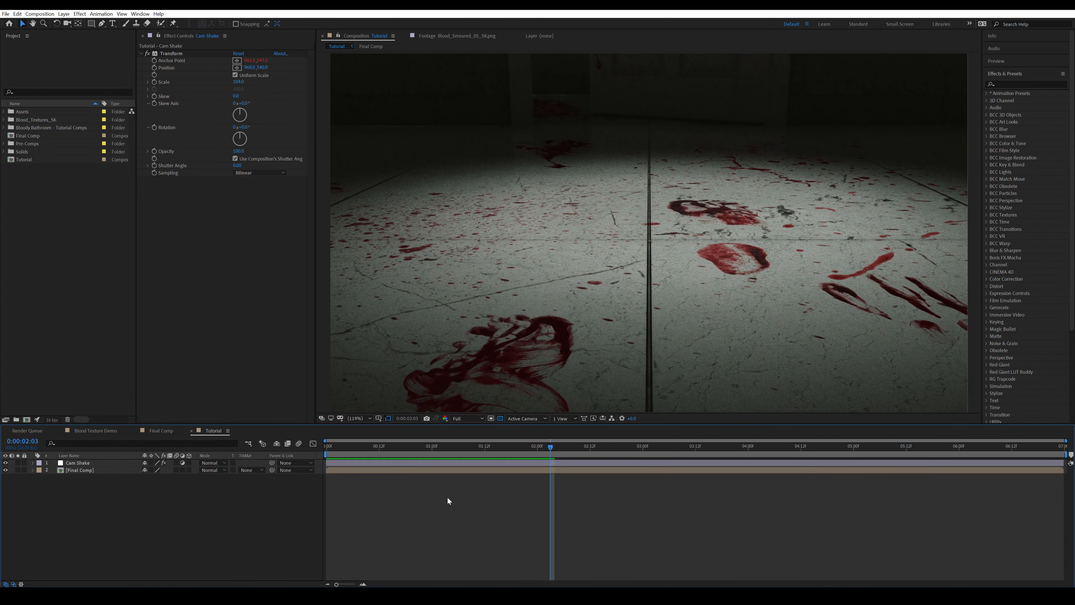
Turn on Depth of Field for Camera 1 inside Final Comp and return to the Tutorial composition
{"action": "double_click", "coordinate": [79, 470]}
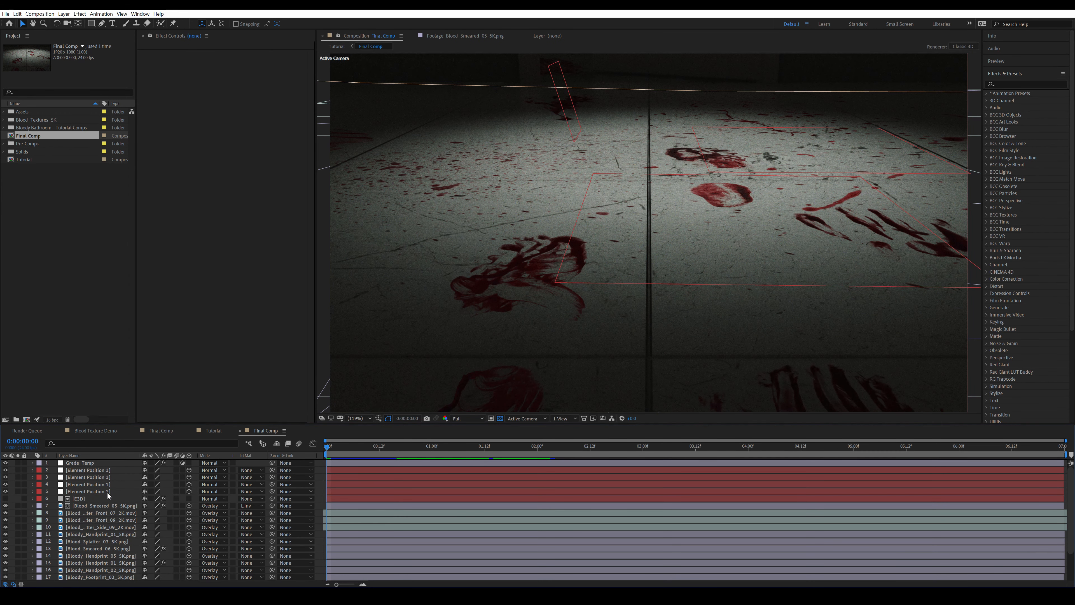
{"action": "scroll", "coordinate": [103, 526], "scroll_direction": "down", "scroll_amount": 1}
{"action": "scroll", "coordinate": [104, 526], "scroll_direction": "down", "scroll_amount": 1}
{"action": "left_click", "coordinate": [84, 568]}
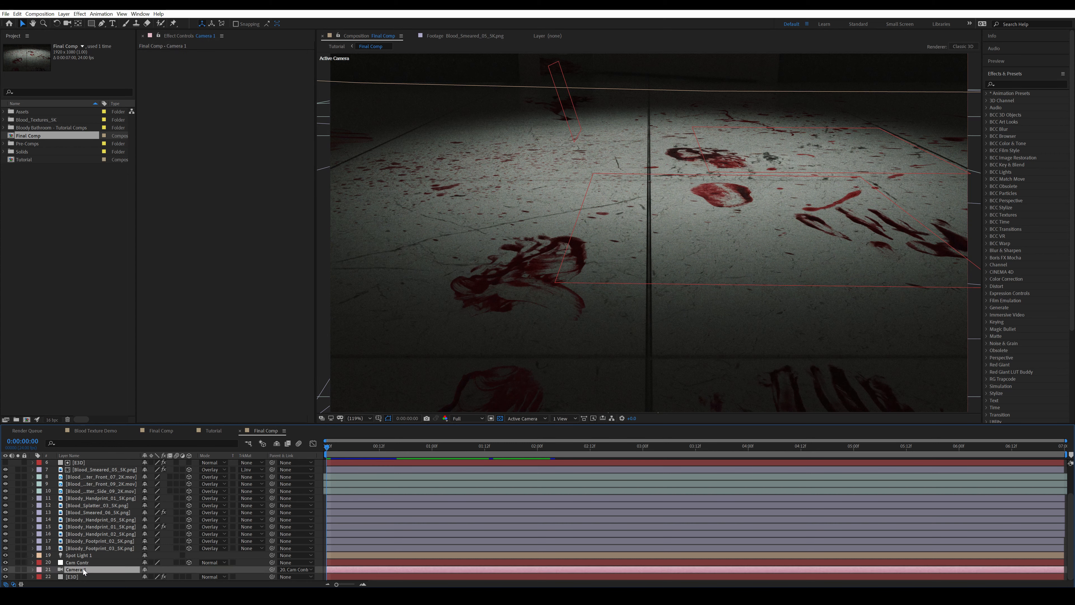
{"action": "key", "text": "a"}
{"action": "key", "text": "a"}
{"action": "key", "text": "a"}
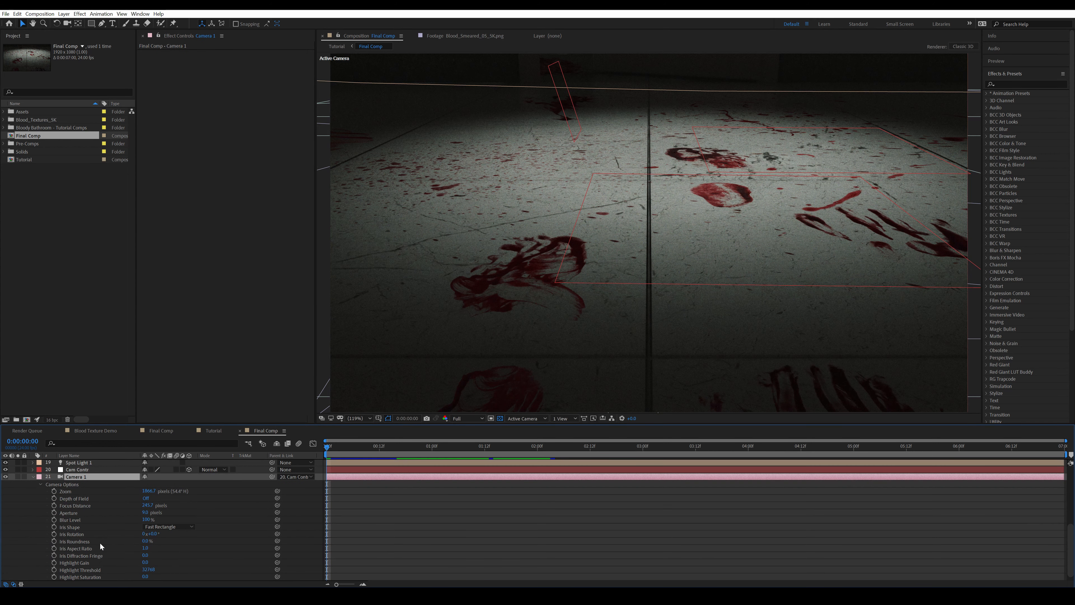
{"action": "left_click", "coordinate": [146, 498]}
{"action": "left_click", "coordinate": [454, 523]}
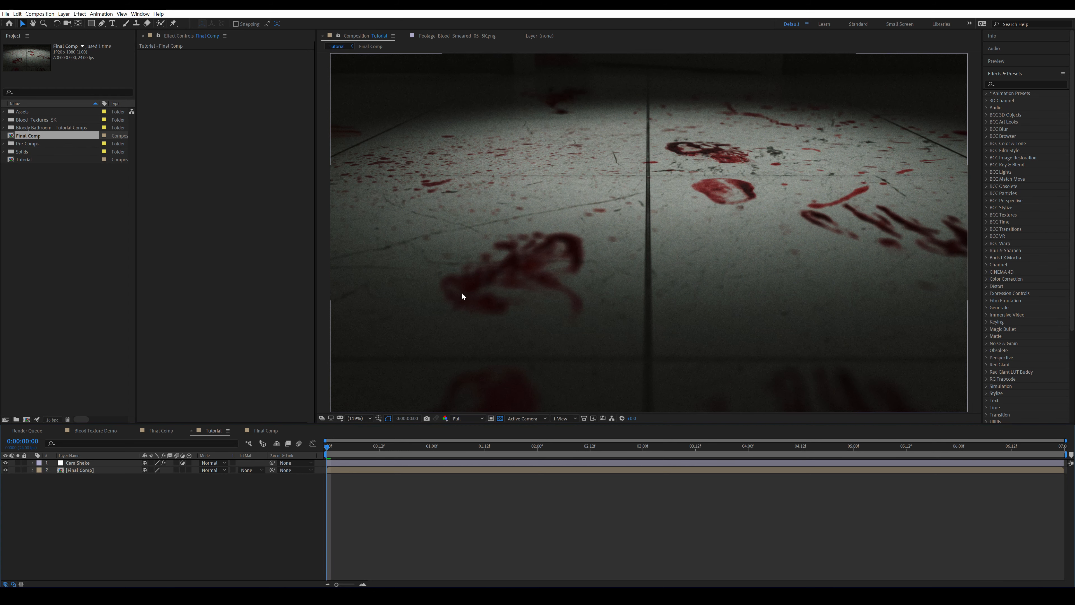
{"action": "left_click", "coordinate": [265, 431]}
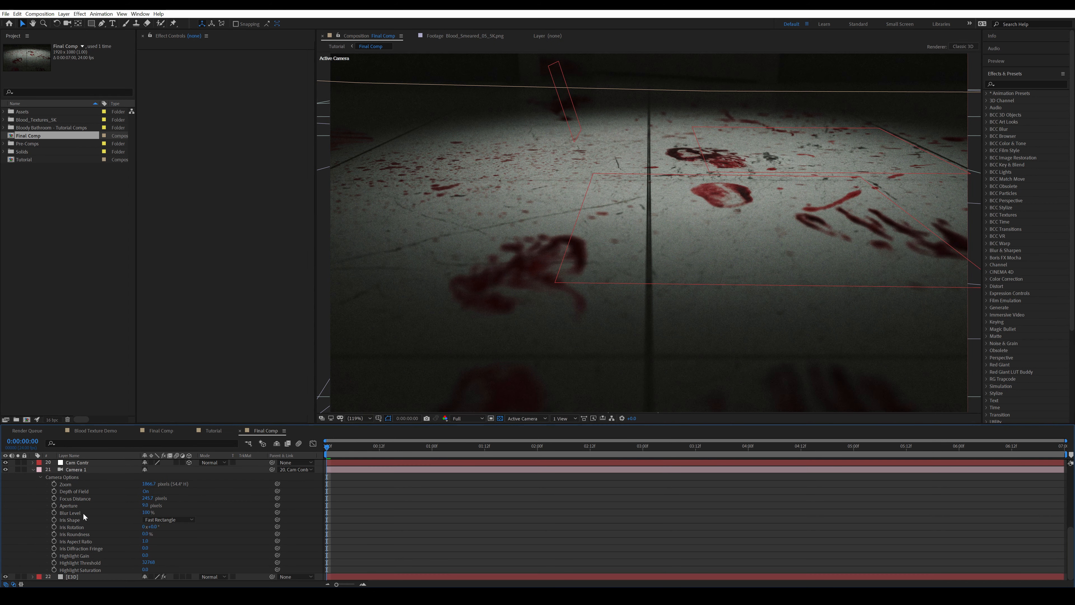
{"action": "left_click", "coordinate": [213, 430]}
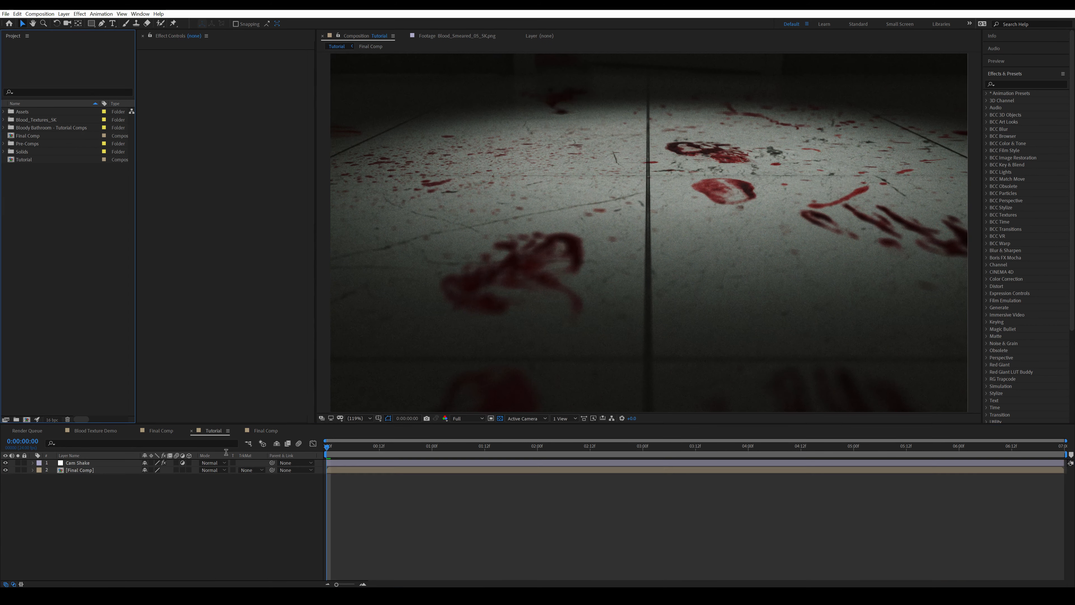
{"action": "left_click_drag", "start_coordinate": [272, 535], "coordinate": [481, 572]}
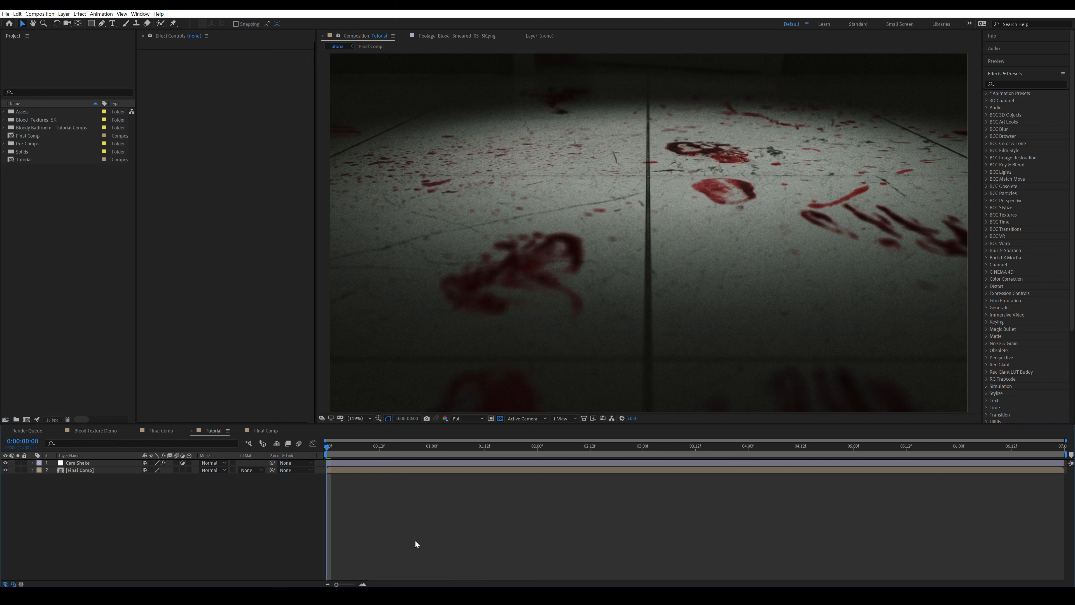
{"action": "left_click_drag", "start_coordinate": [231, 521], "coordinate": [364, 529]}
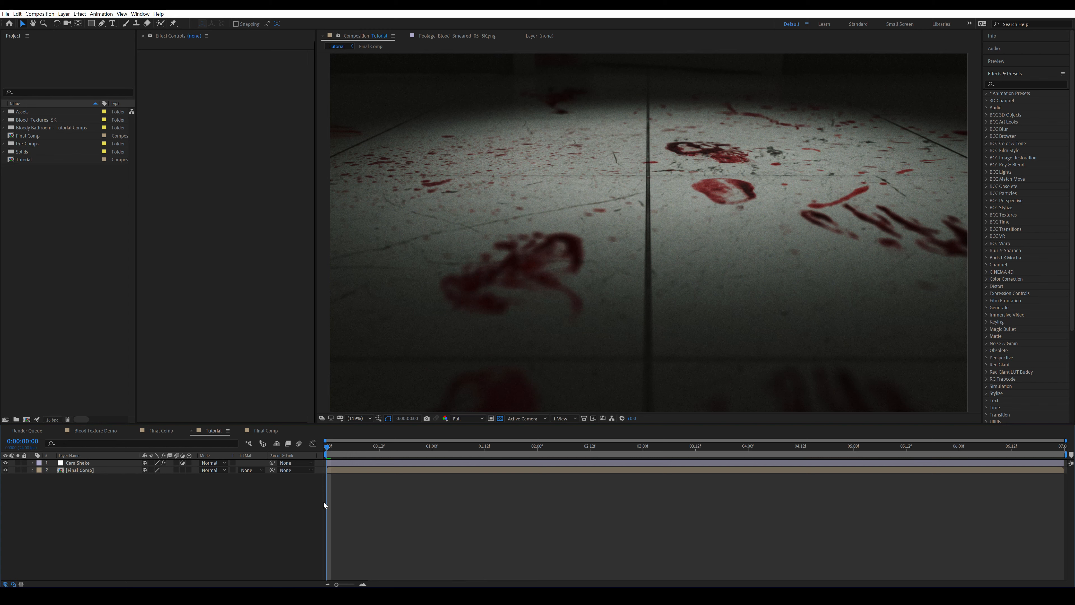